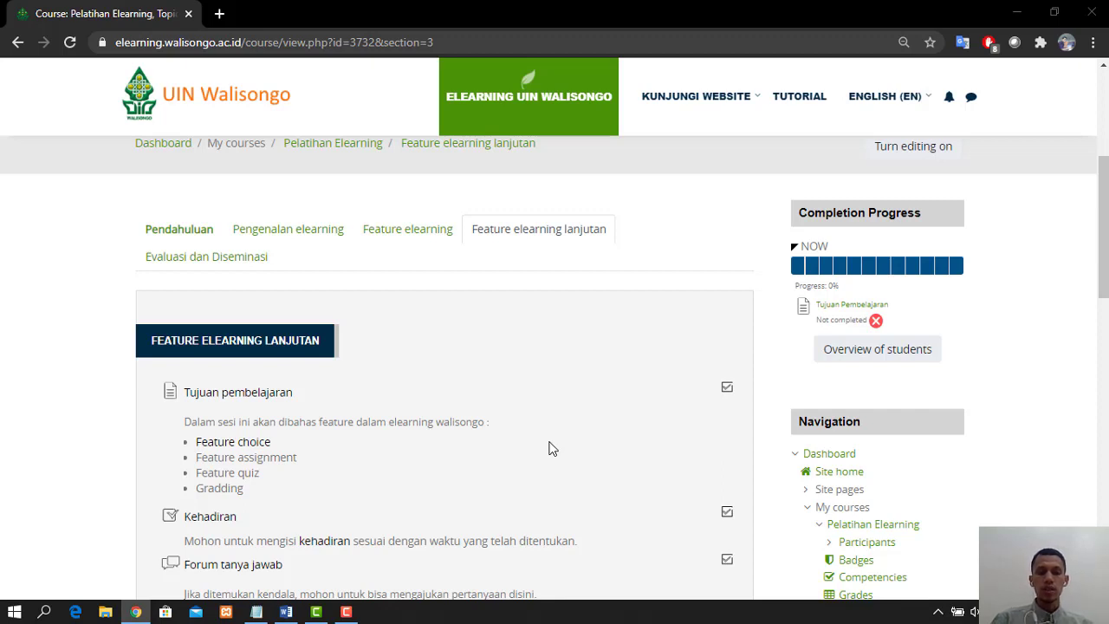
scroll(552, 449, down, 2)
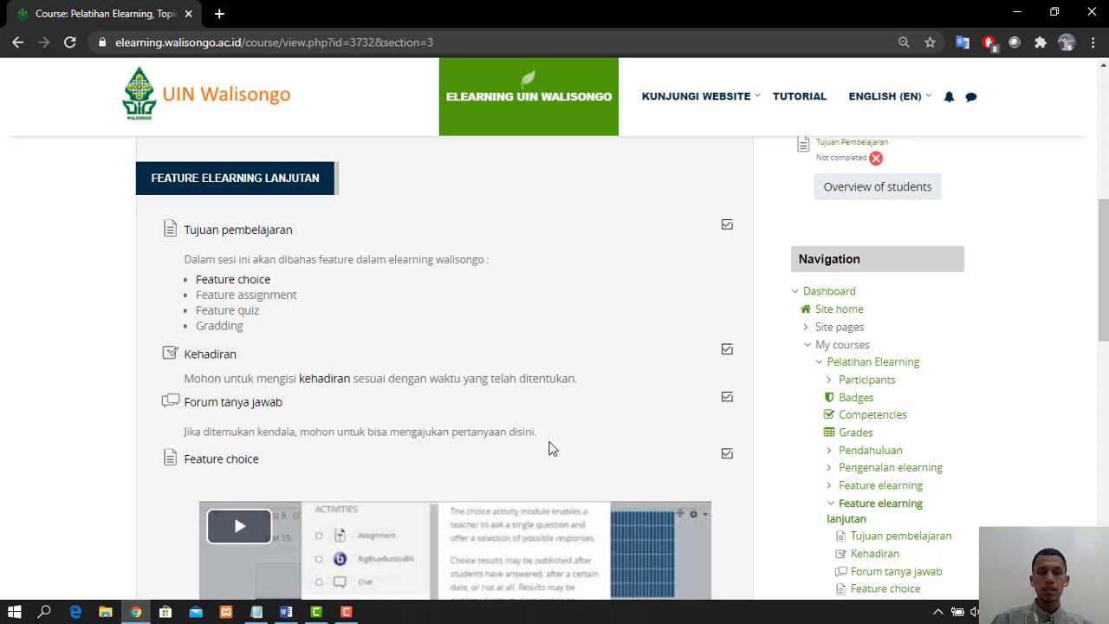
scroll(548, 449, down, 1)
scroll(552, 449, down, 4)
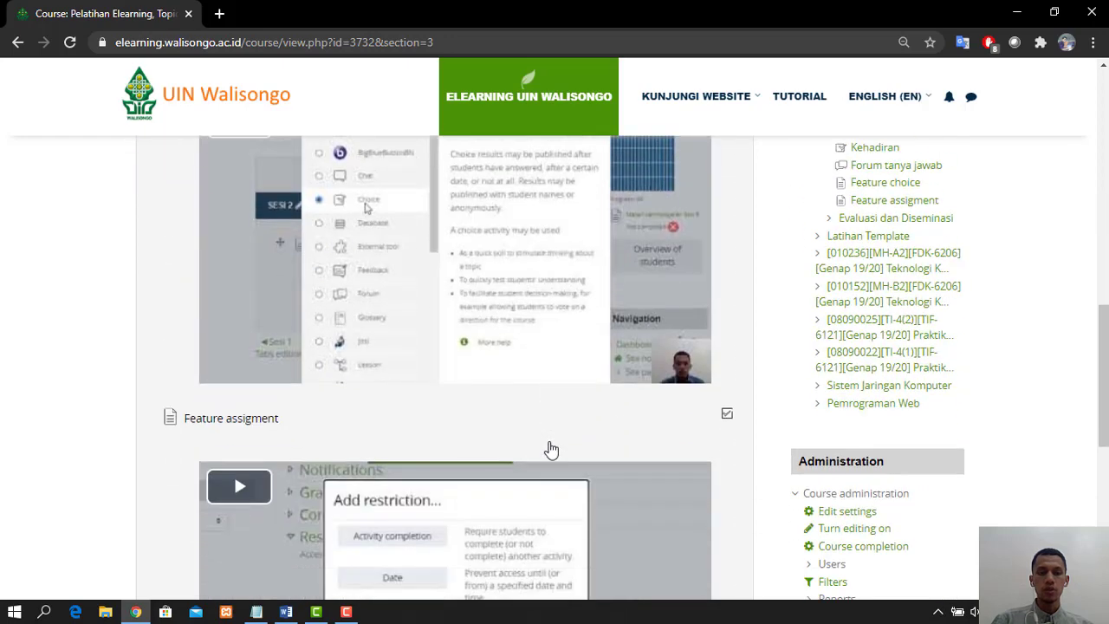
scroll(551, 450, up, 4)
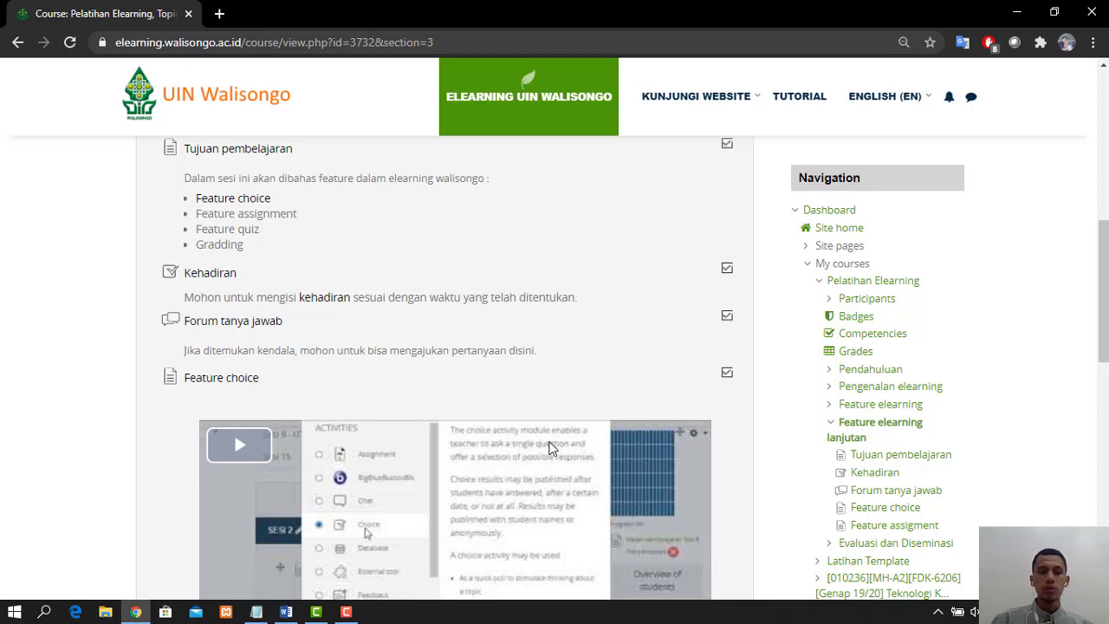
scroll(549, 449, up, 1)
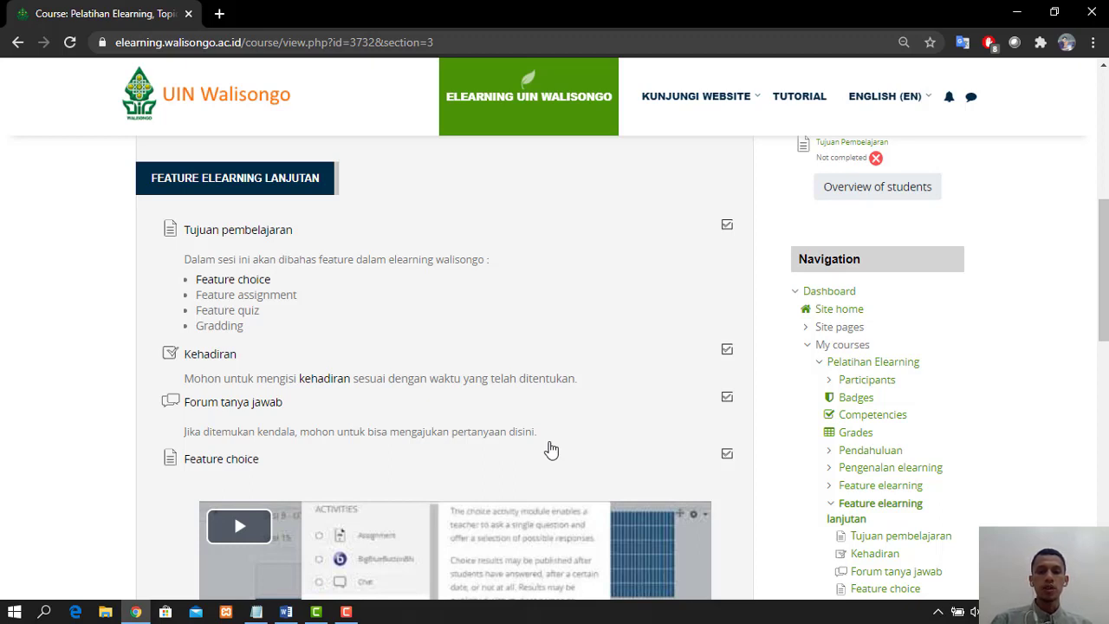
scroll(551, 449, up, 2)
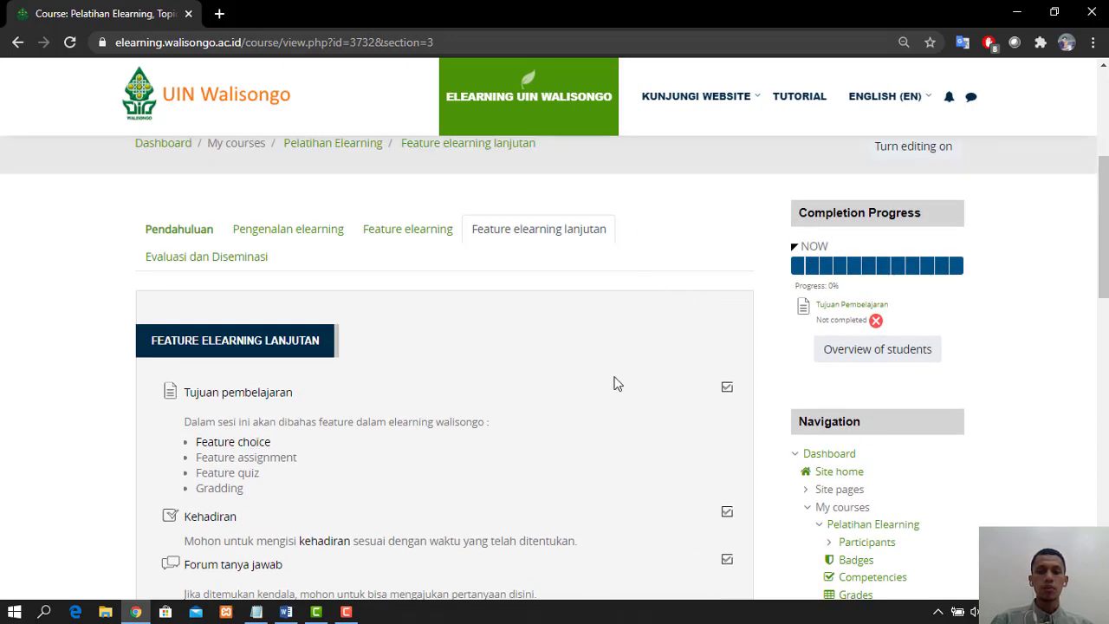
- Open the Questions page of the course's question bank from the course administration
scroll(613, 382, down, 8)
scroll(613, 379, down, 3)
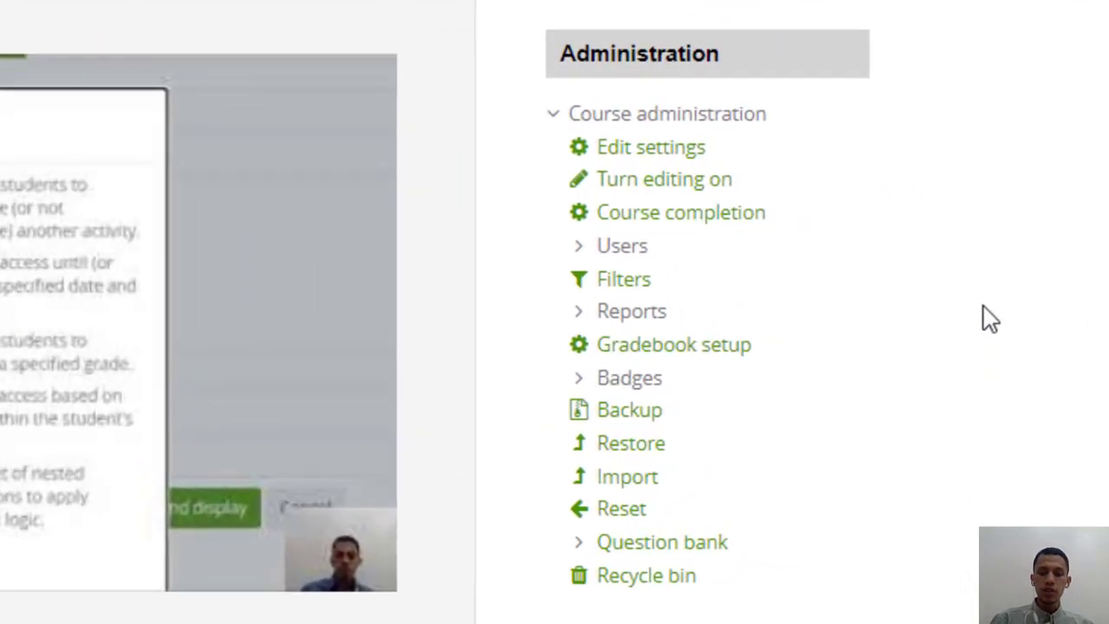
scroll(992, 328, down, 2)
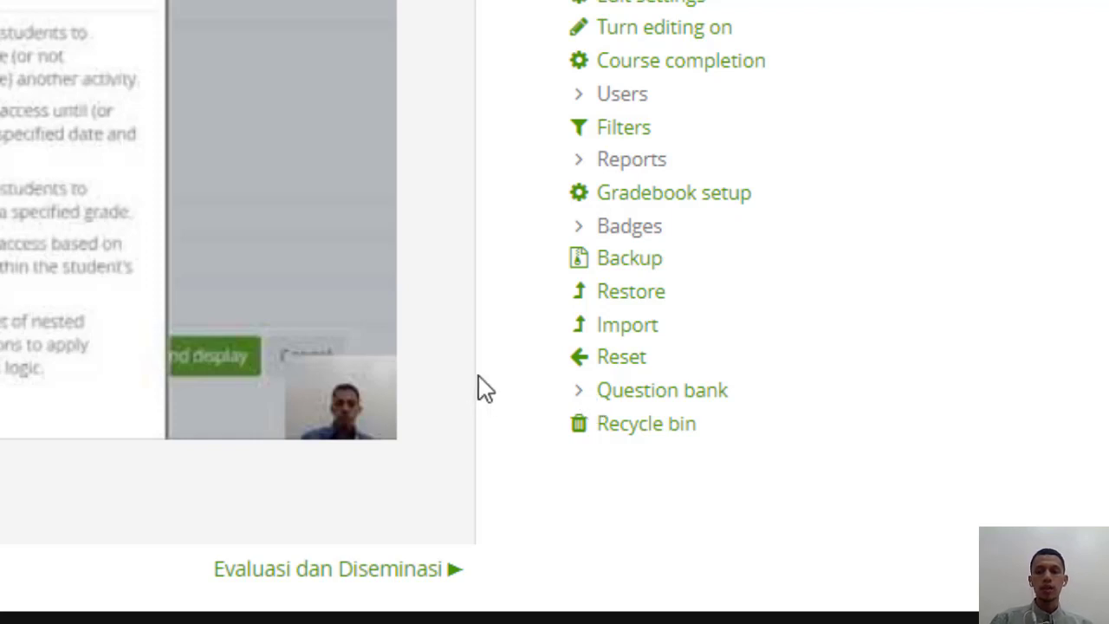
click(587, 407)
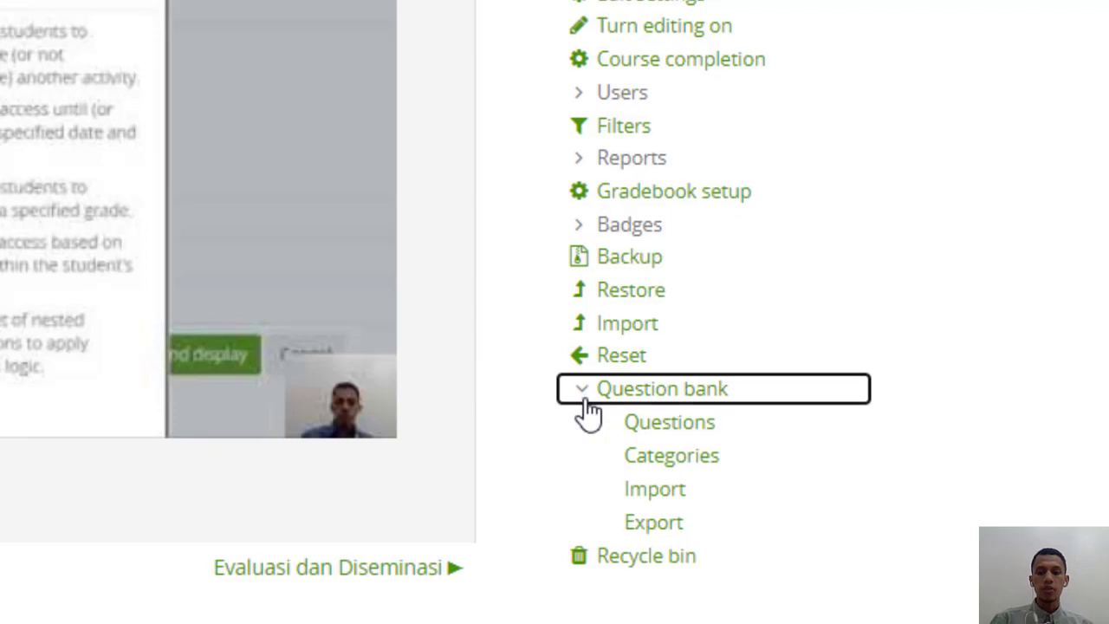
scroll(587, 412, down, 2)
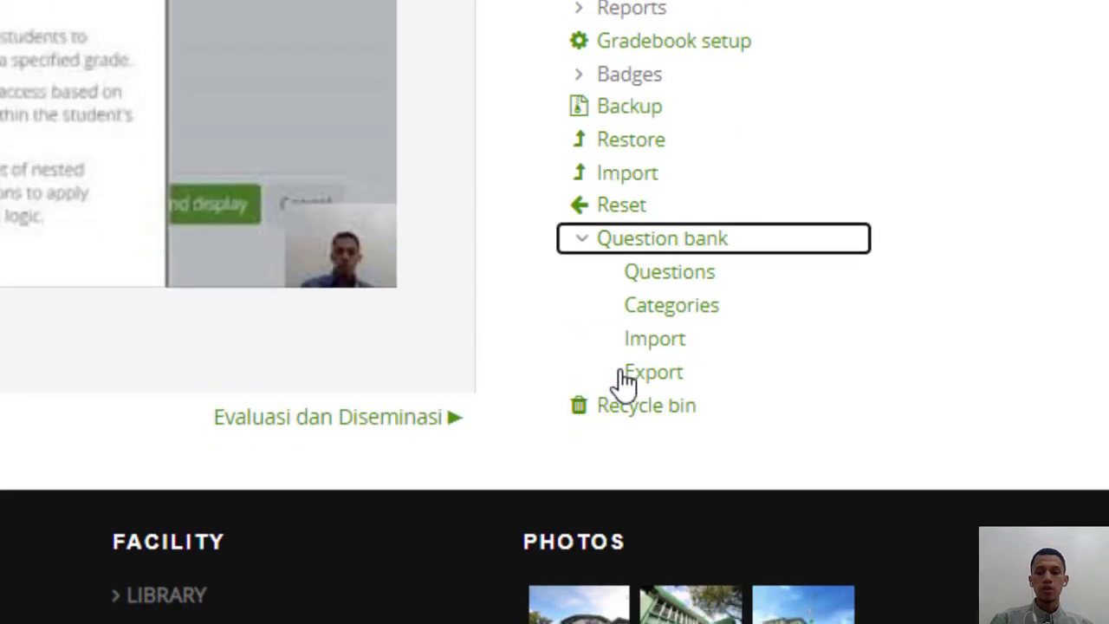
click(702, 279)
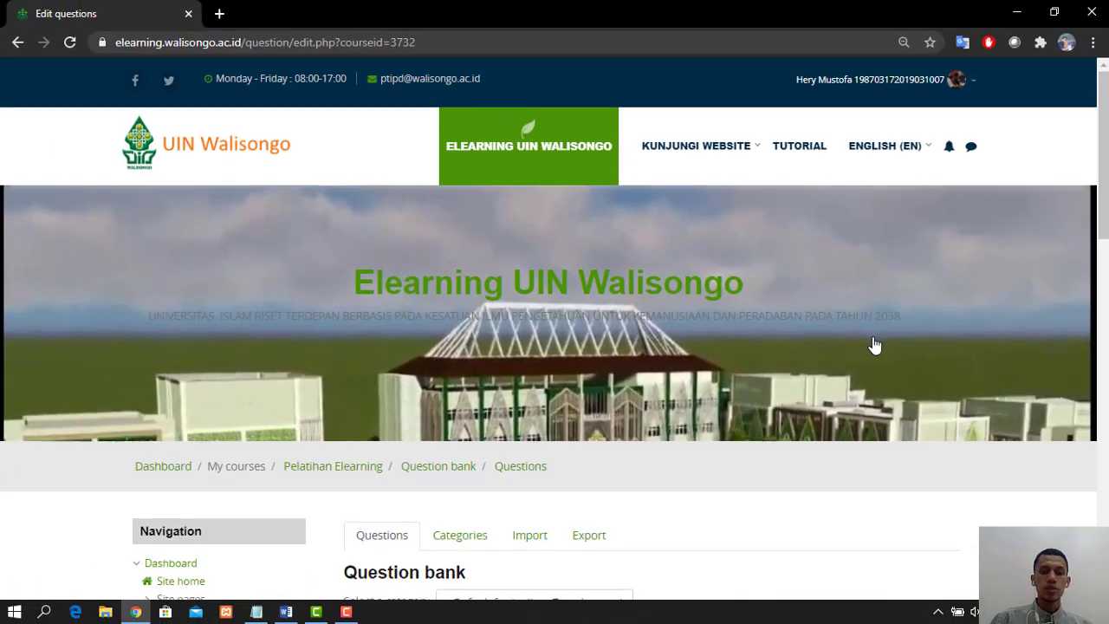
- Turn the display of old questions in the question bank off and back on
scroll(823, 364, down, 3)
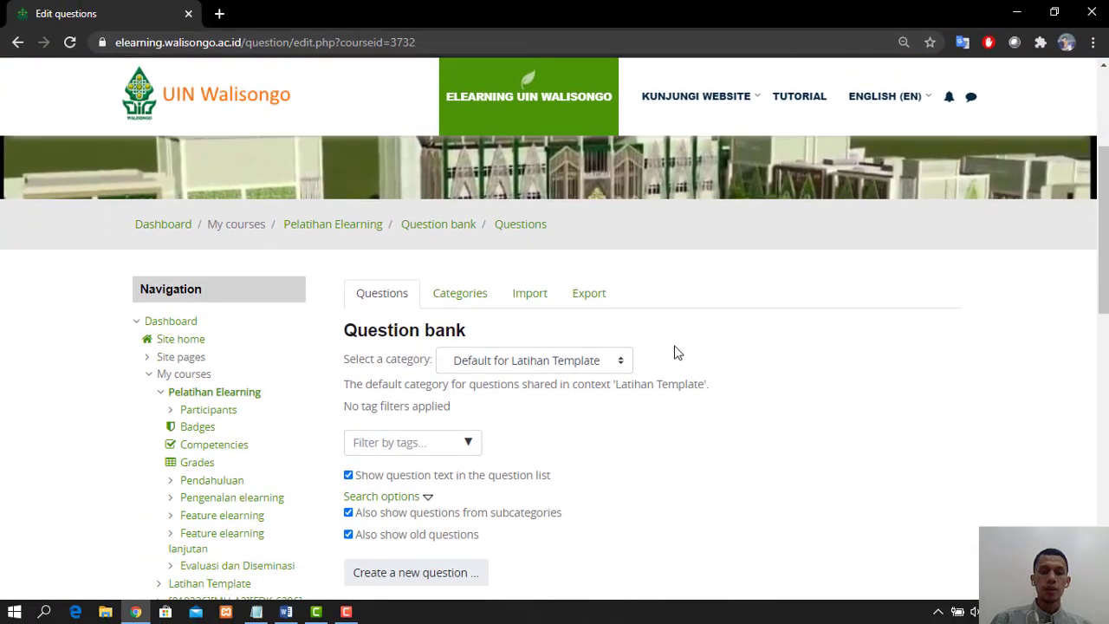
scroll(668, 357, down, 3)
scroll(498, 429, up, 3)
scroll(500, 441, down, 2)
scroll(300, 399, up, 2)
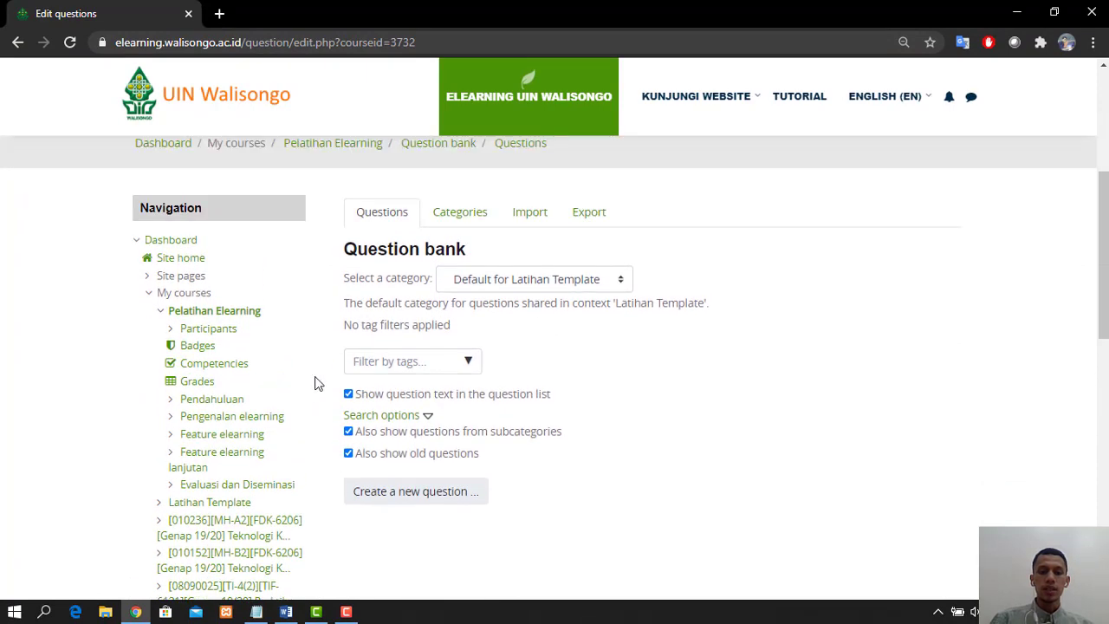
scroll(518, 315, down, 2)
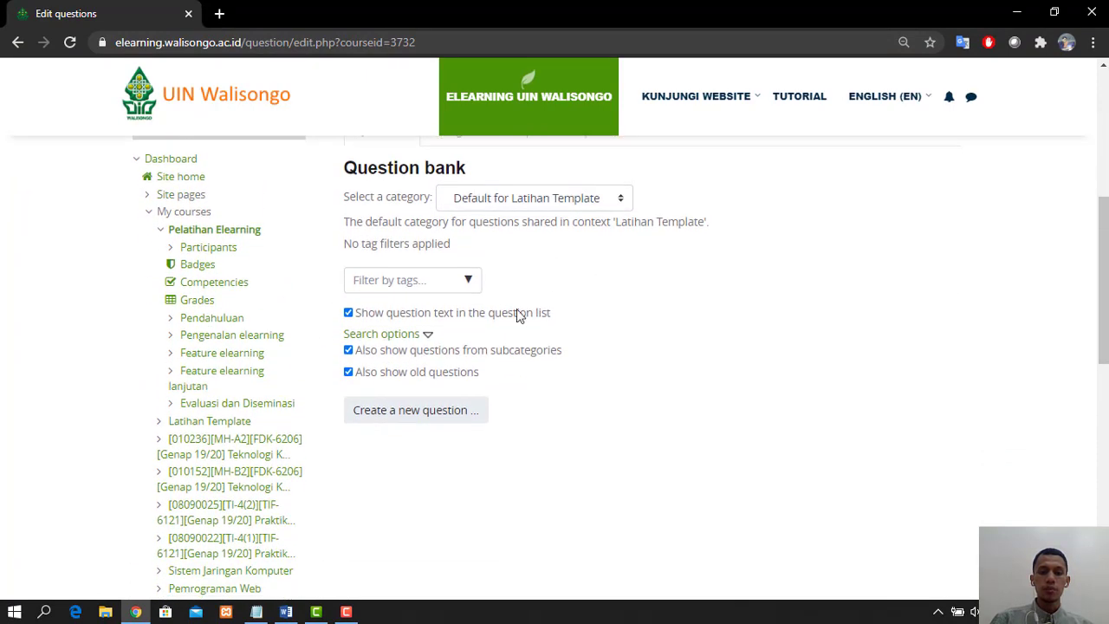
click(349, 373)
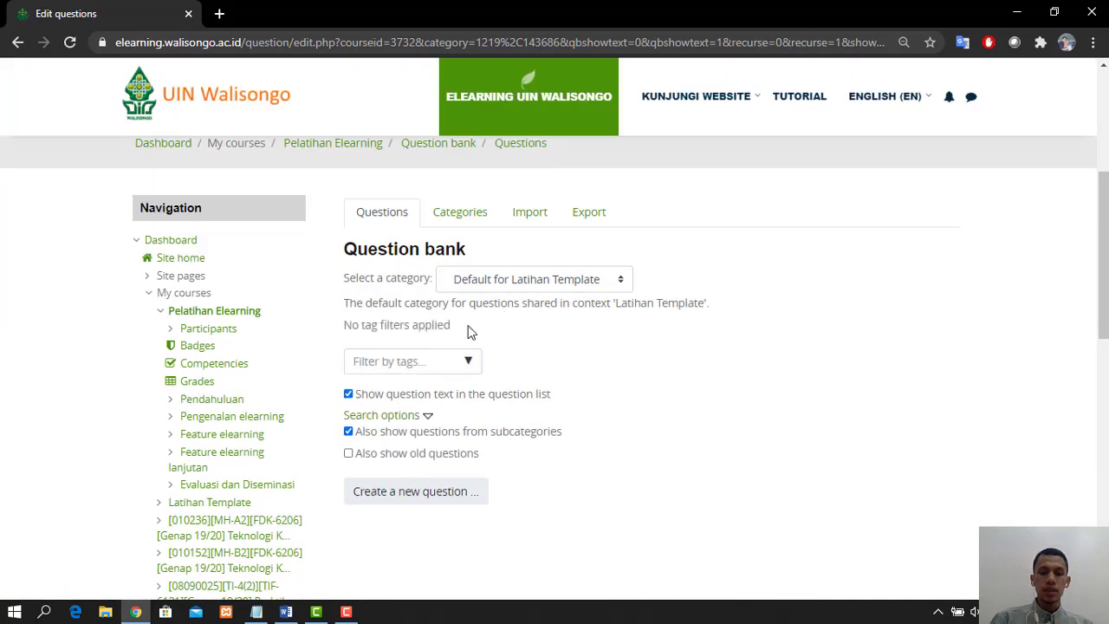
click(348, 454)
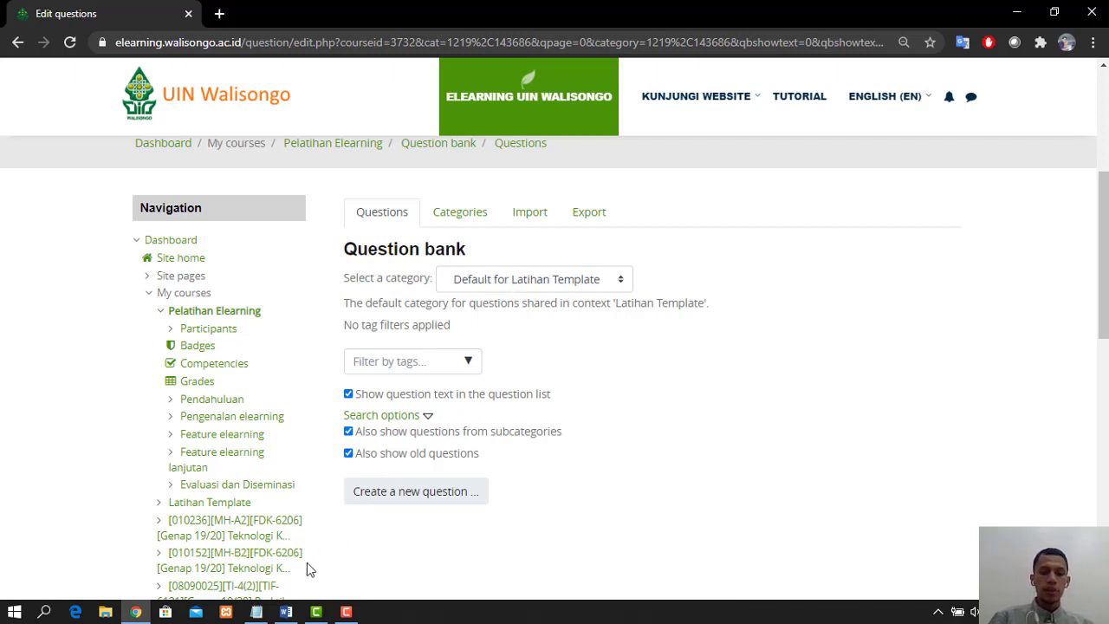
- Switch to quiz.docx in Word and read the multiple choice, true/false, matching and multiple-answer questions with their answer keys
click(286, 611)
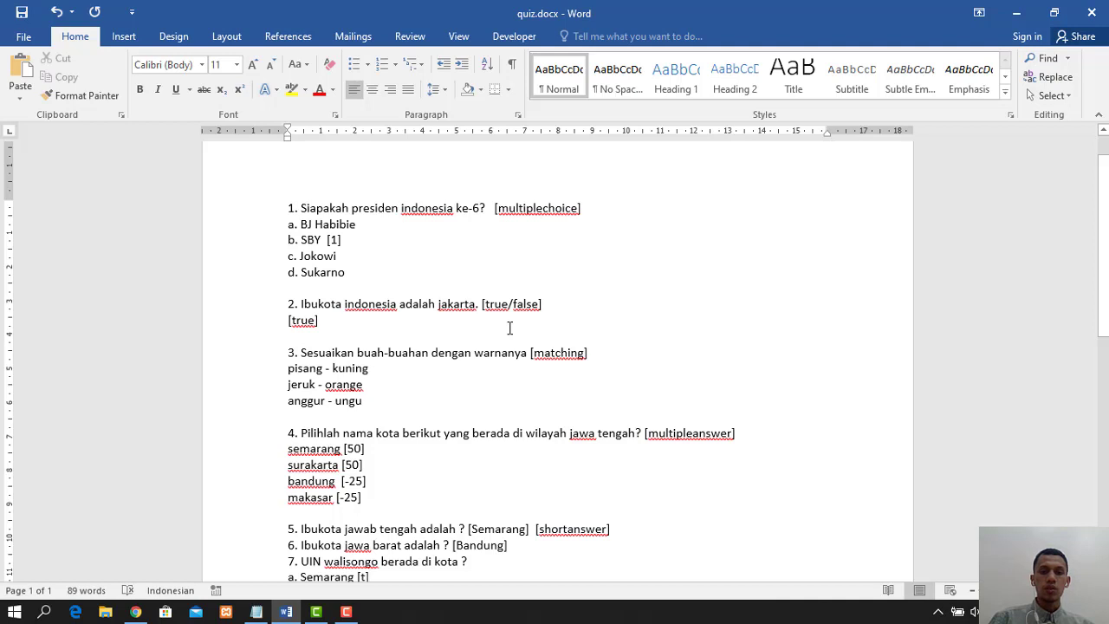
scroll(510, 328, down, 1)
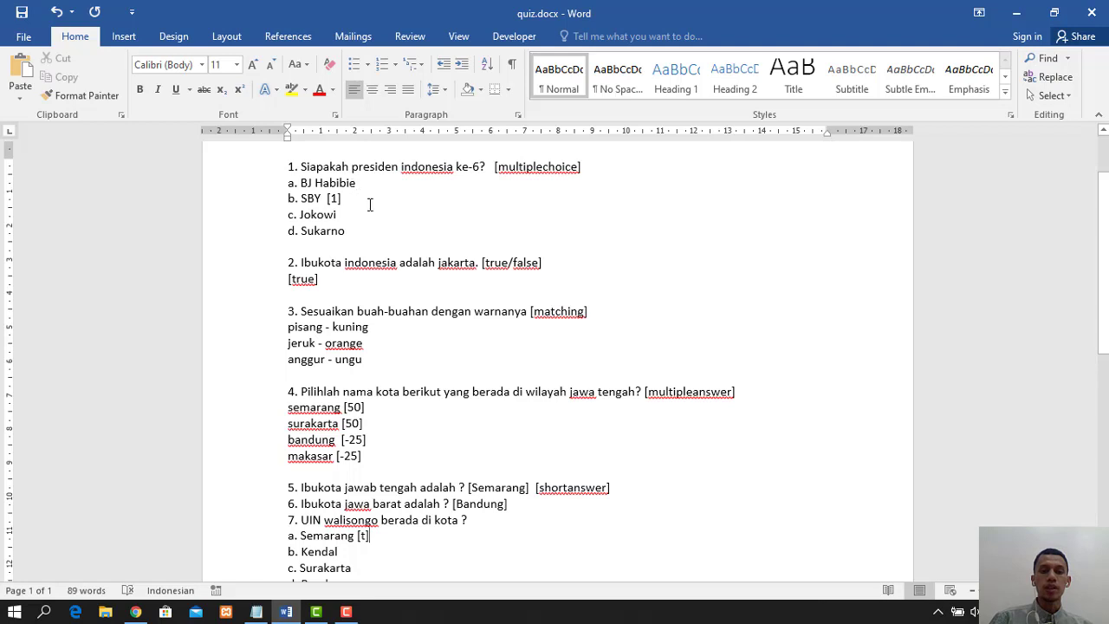
scroll(438, 276, down, 2)
scroll(440, 276, down, 1)
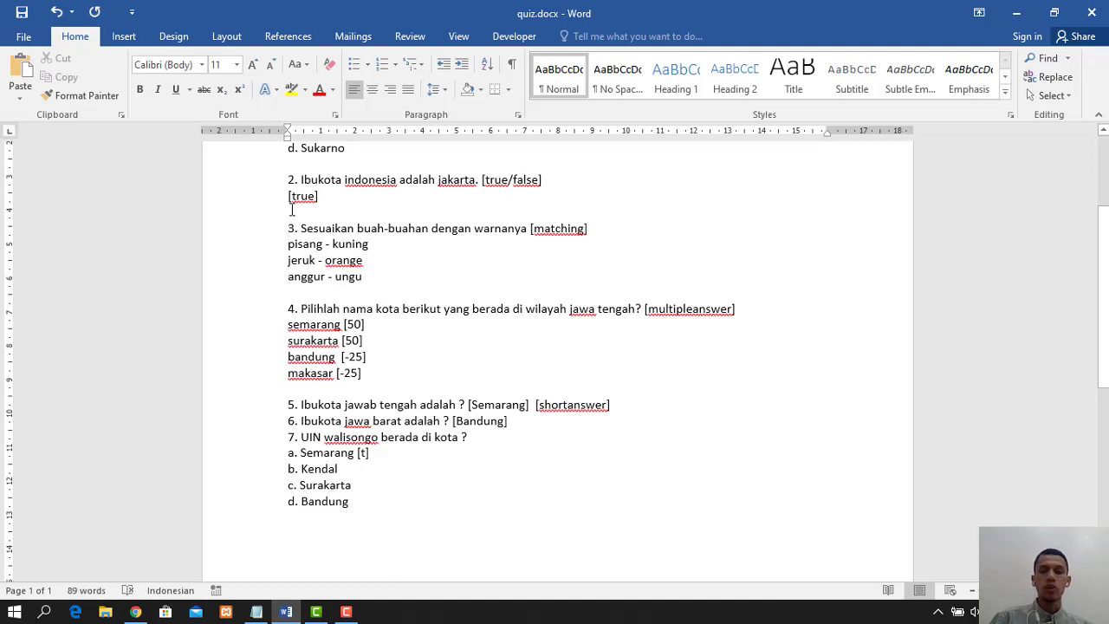
scroll(316, 223, down, 1)
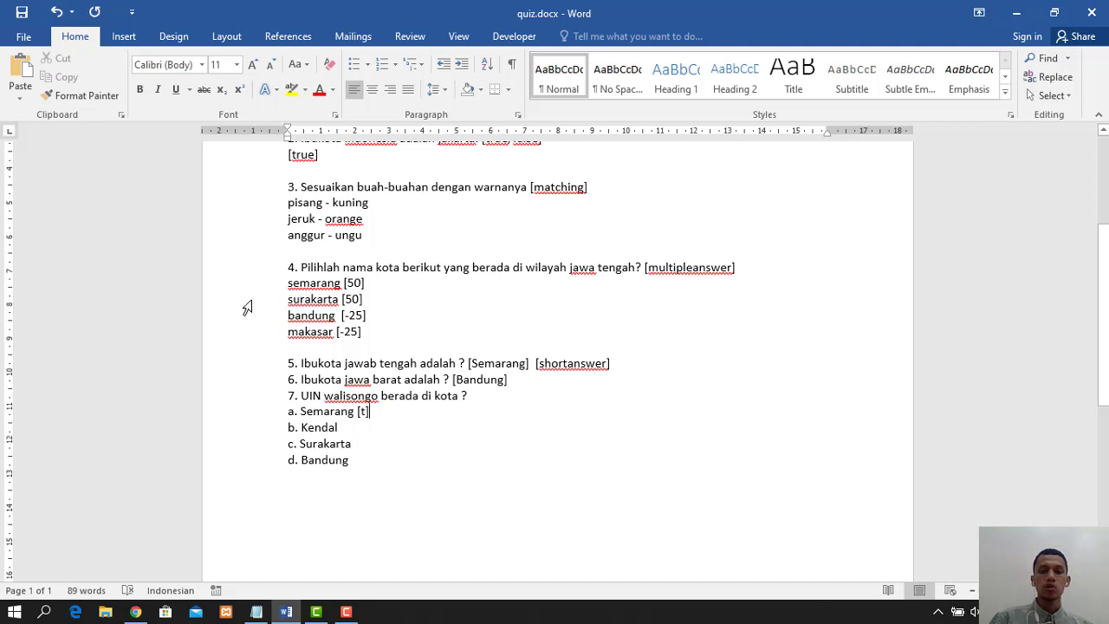
scroll(247, 308, down, 1)
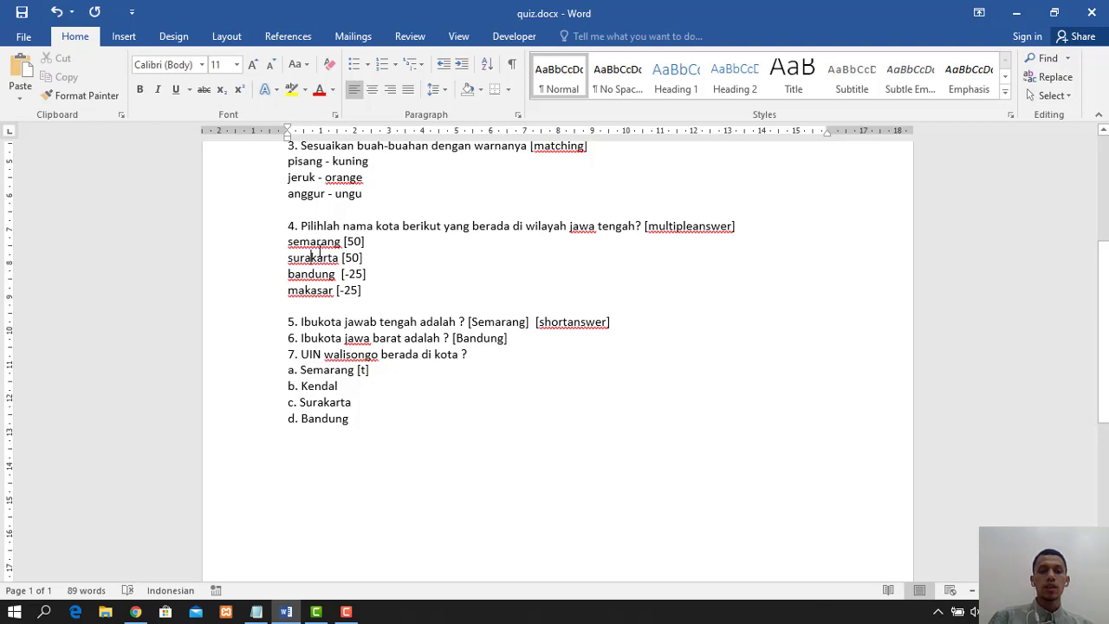
click(313, 257)
click(323, 274)
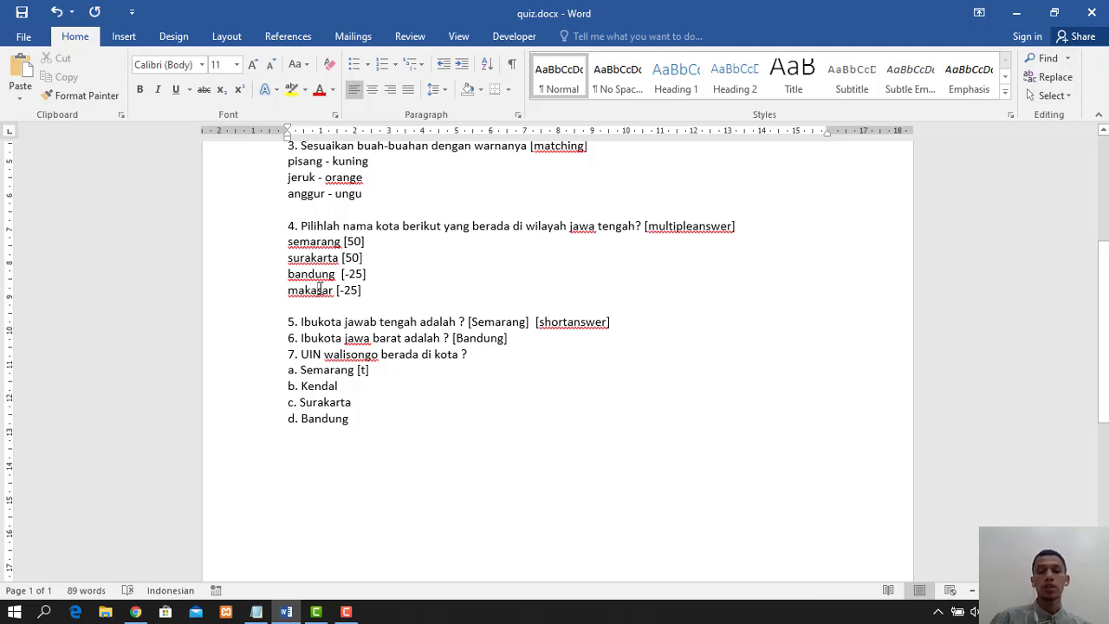
click(320, 290)
- Examine the short-answer question 5 and its bracketed answer, and look over the whole quiz document again
scroll(295, 318, down, 2)
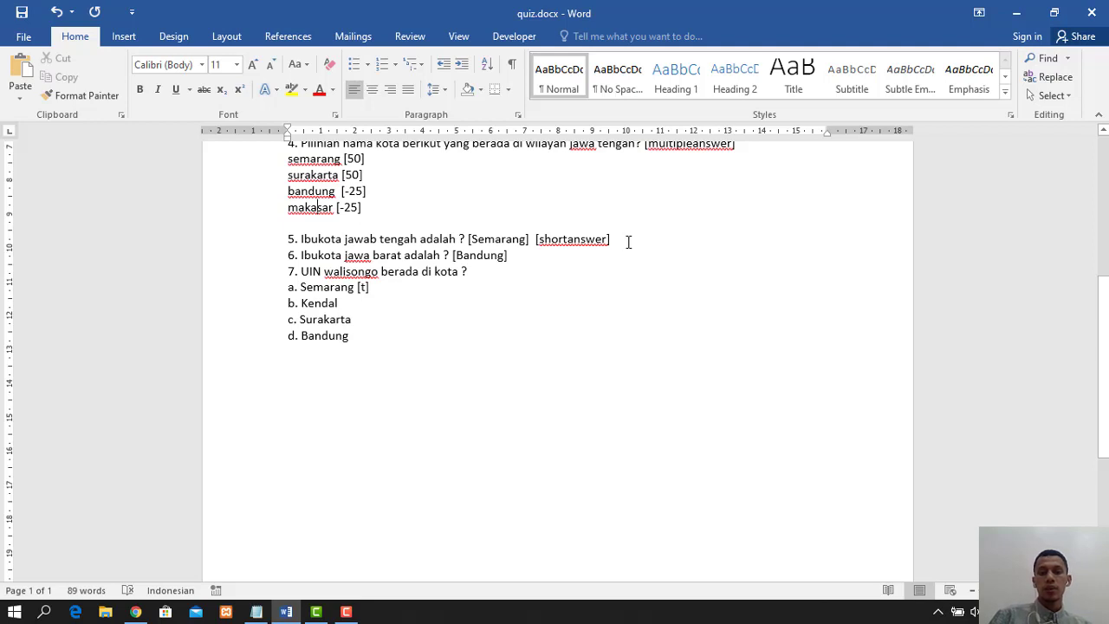
drag(628, 242, 534, 240)
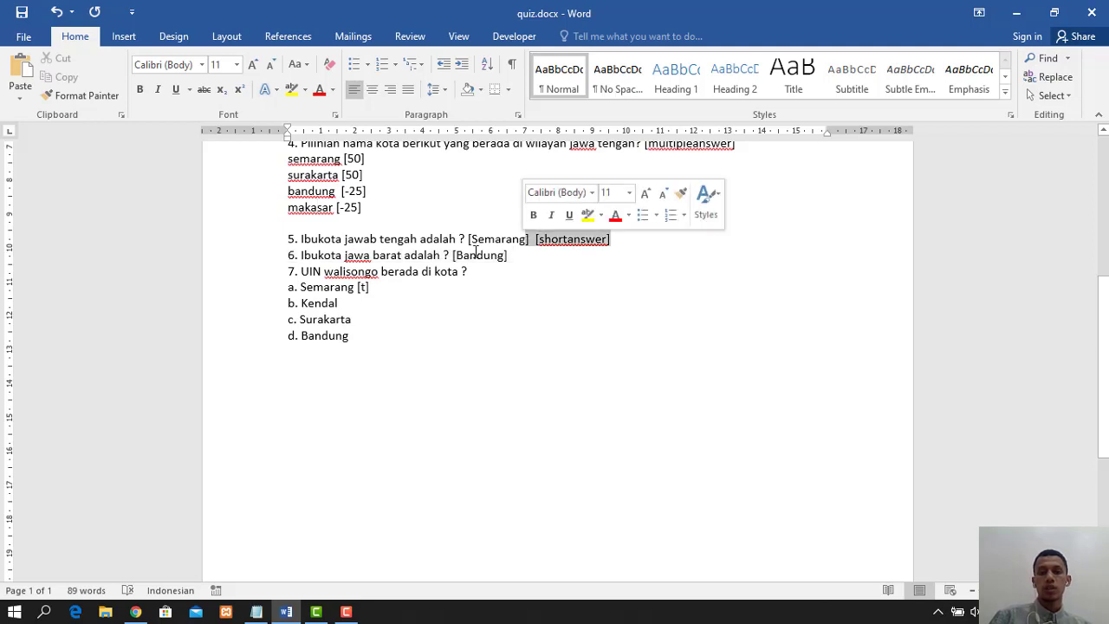
click(320, 244)
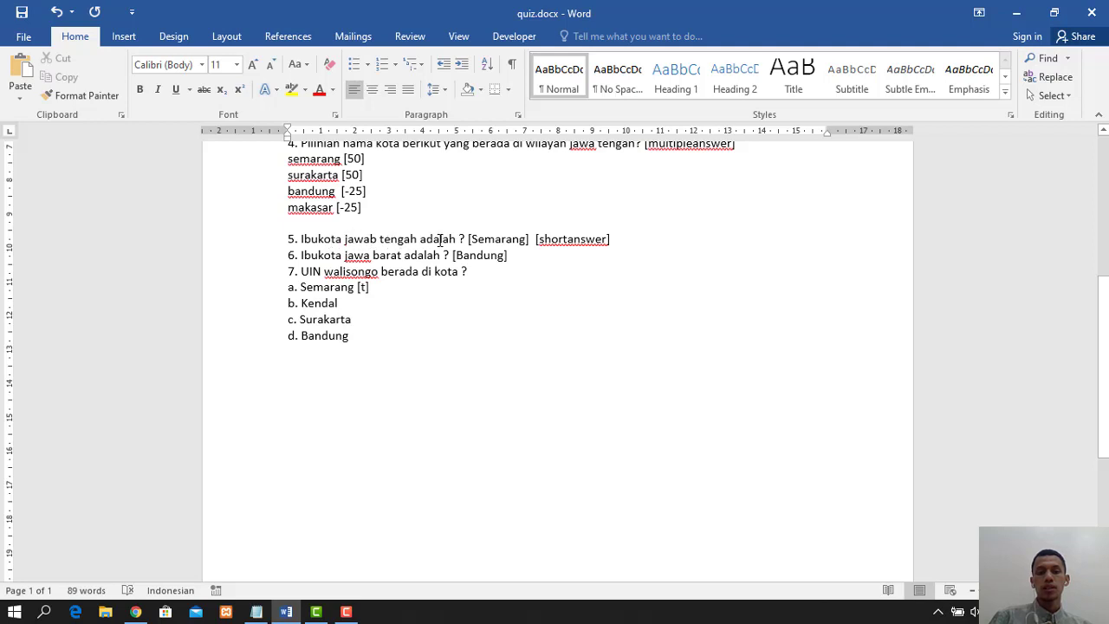
drag(474, 244, 529, 246)
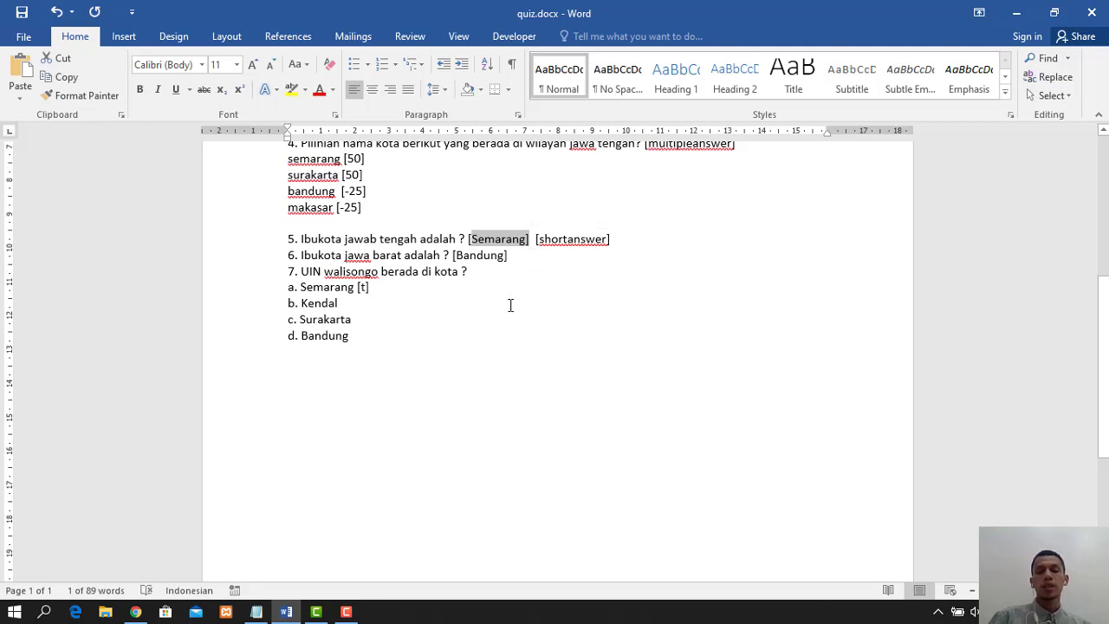
scroll(511, 305, up, 3)
scroll(510, 306, up, 2)
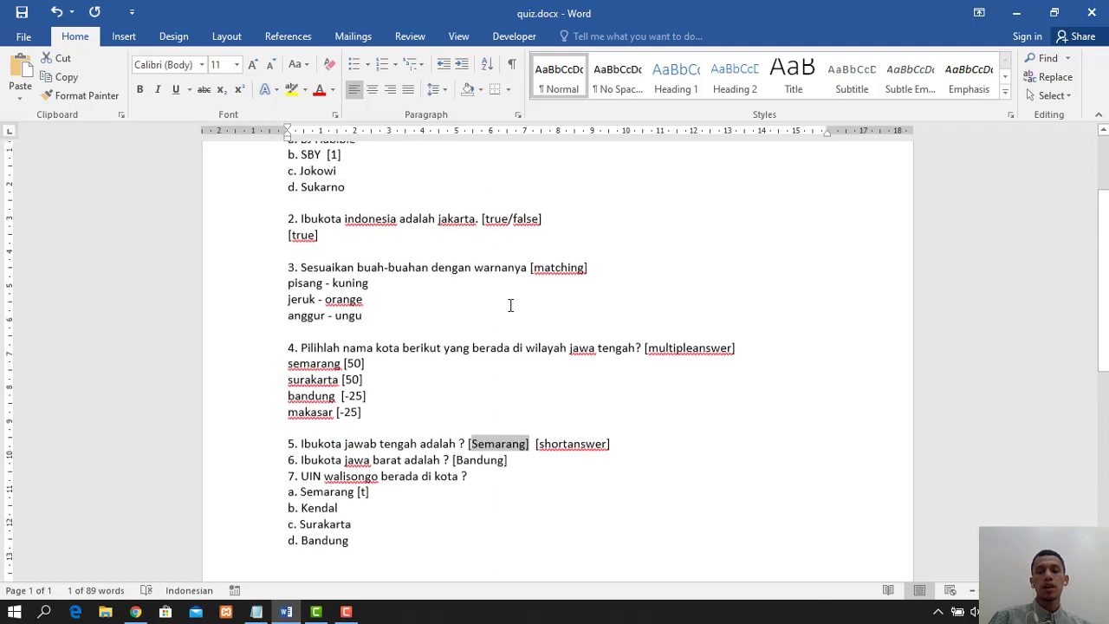
scroll(511, 306, up, 1)
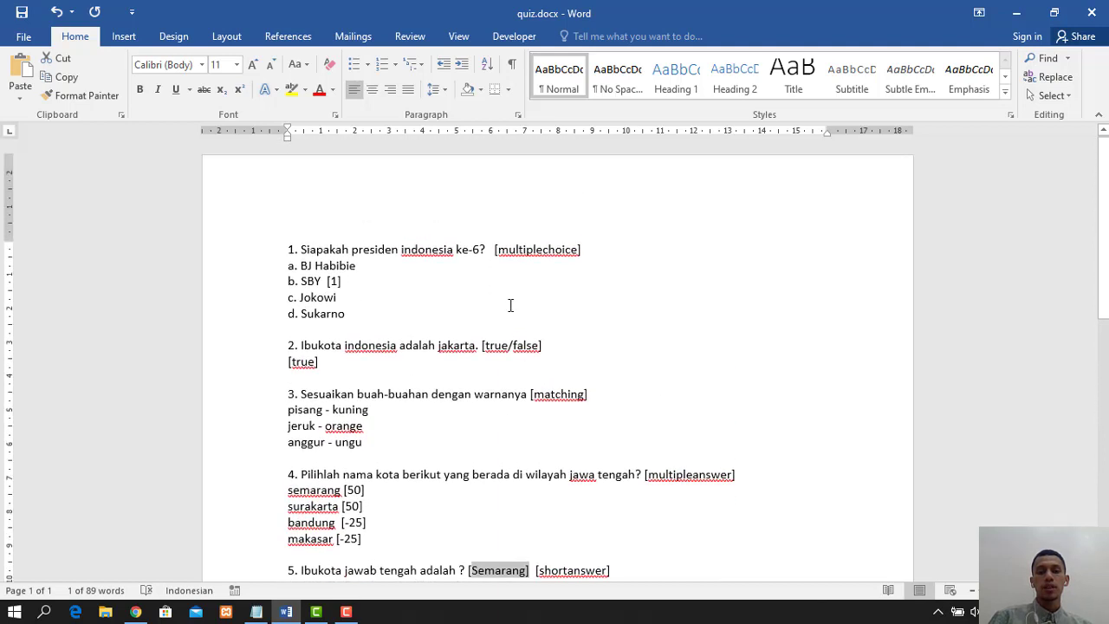
scroll(510, 305, down, 2)
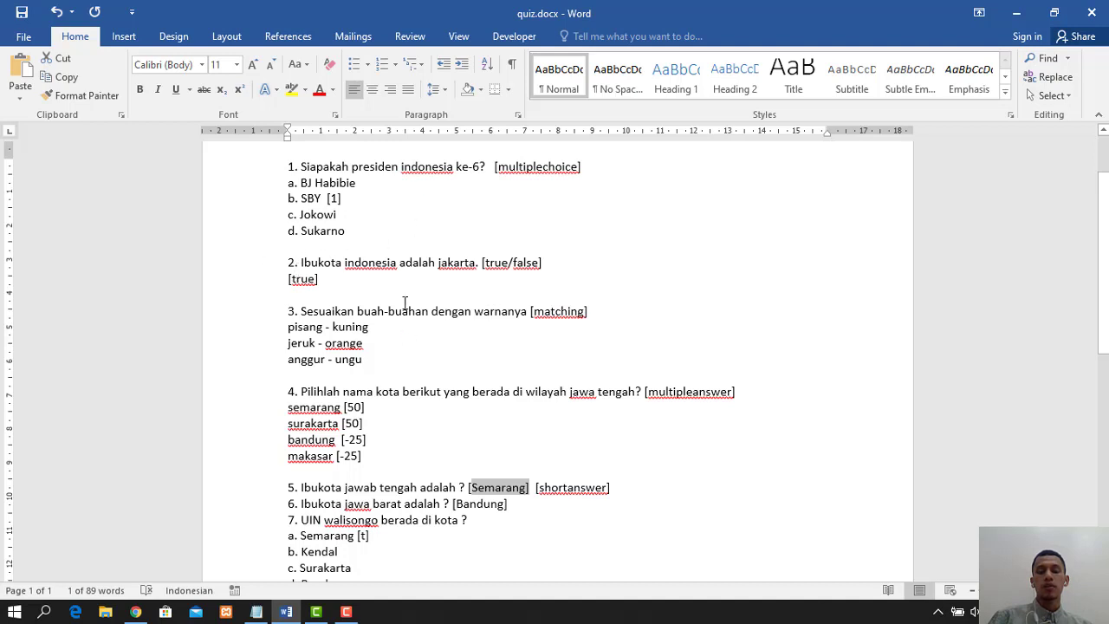
- Switch back to the question bank in Chrome and start a new question of the Multiple choice type
click(1023, 21)
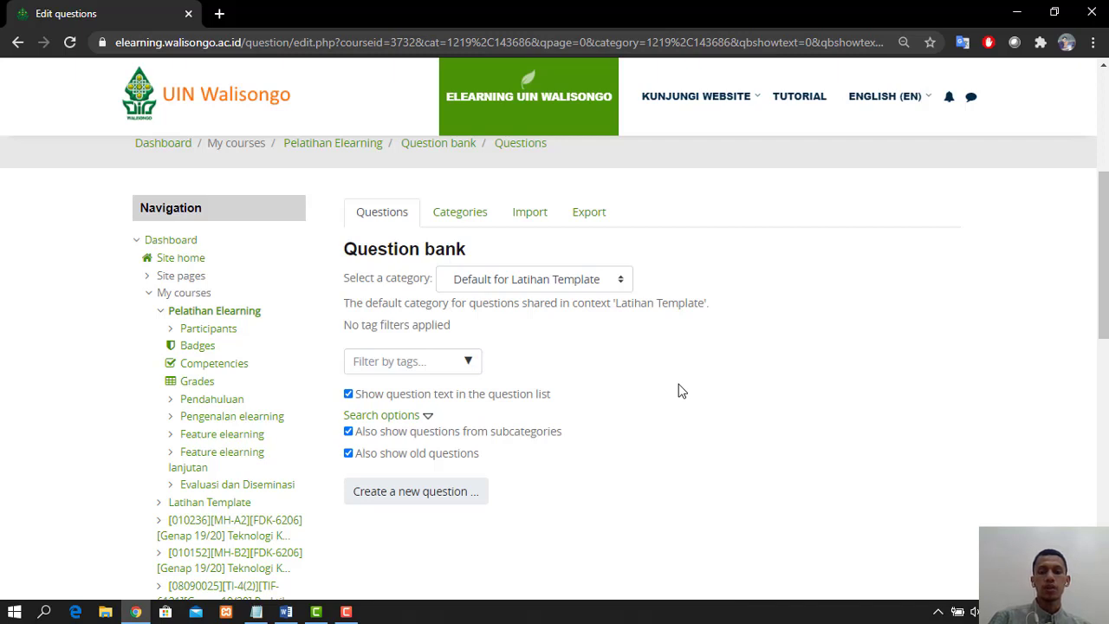
scroll(681, 390, down, 2)
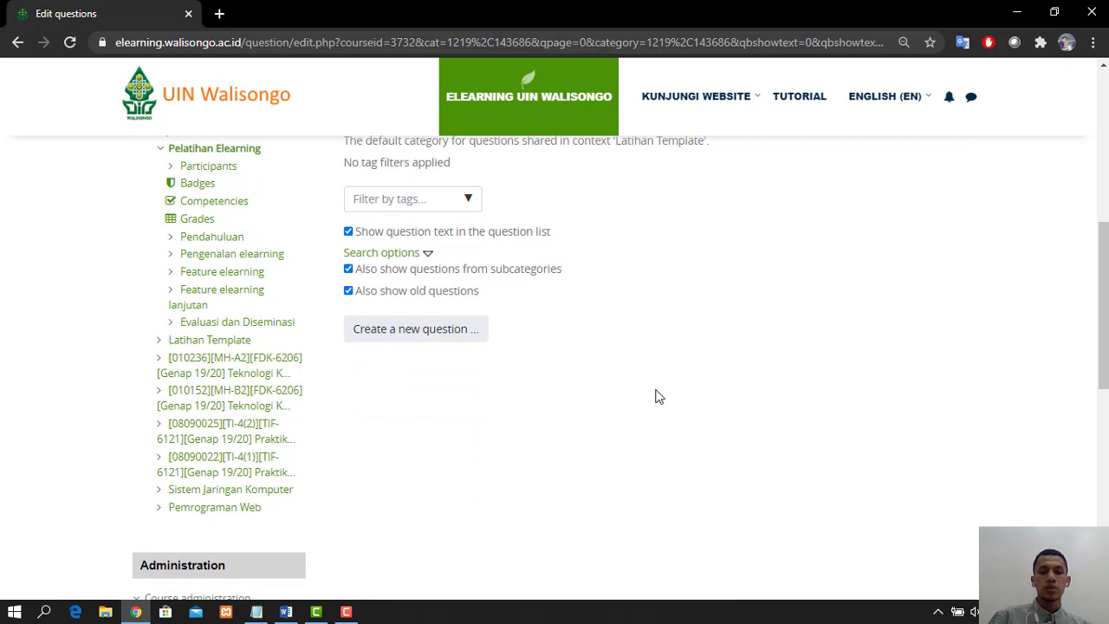
click(421, 331)
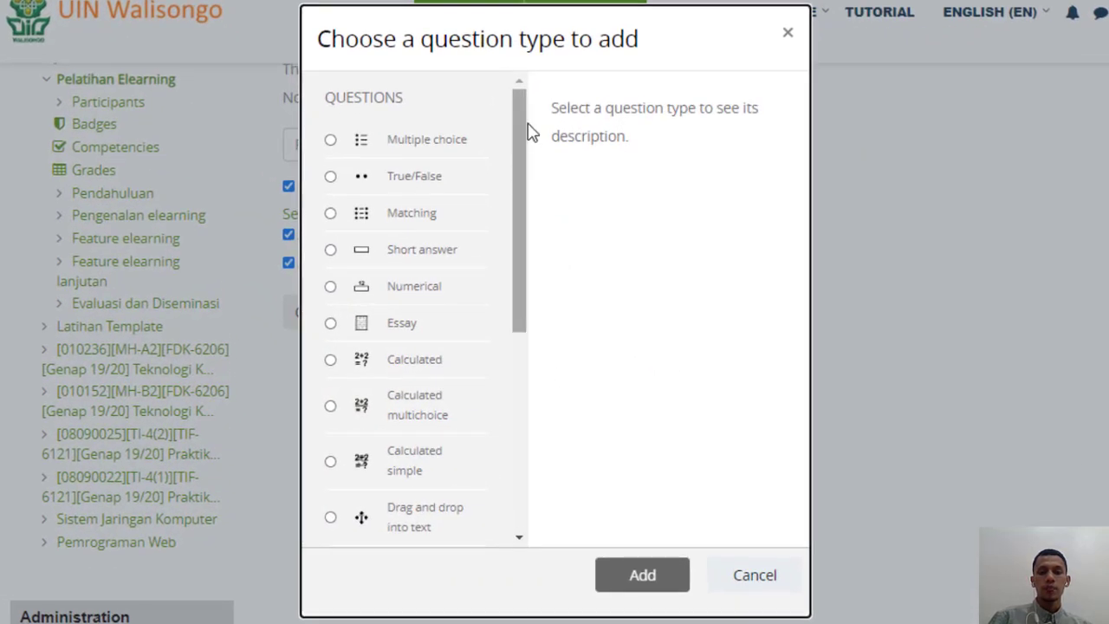
mouse_move(523, 118)
mouse_down()
mouse_move(508, 334)
mouse_move(524, 104)
mouse_up()
click(409, 152)
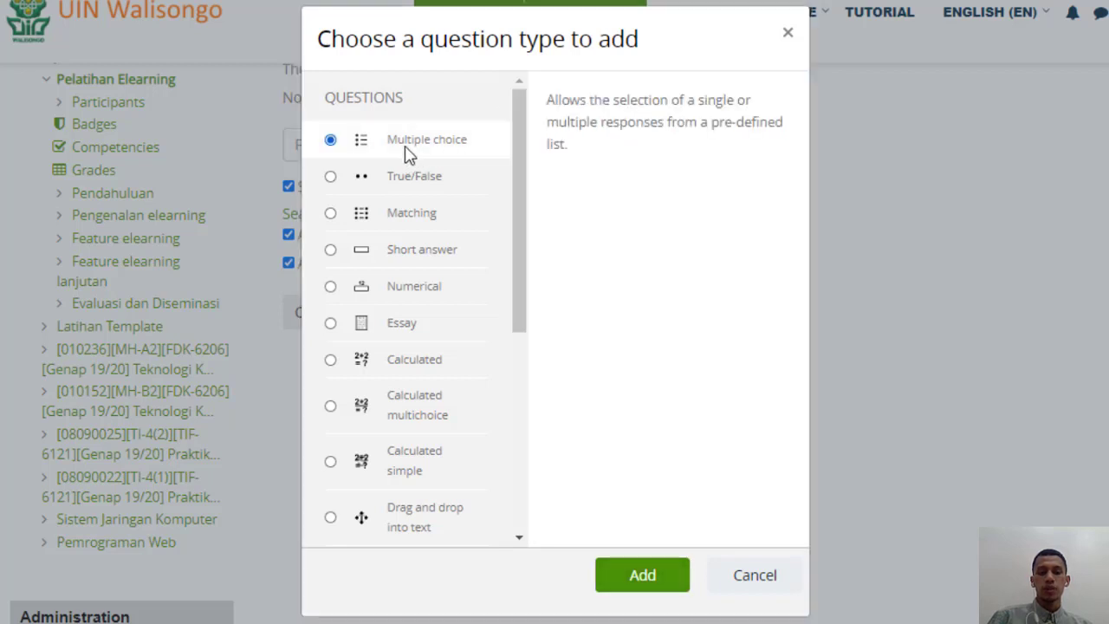
click(626, 574)
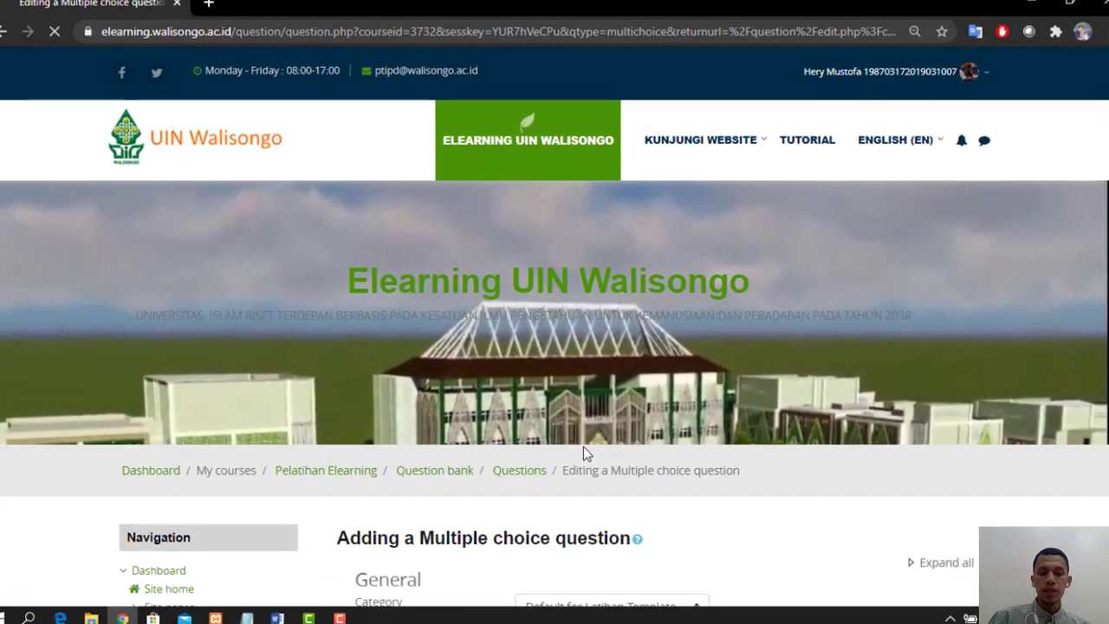
scroll(583, 446, down, 4)
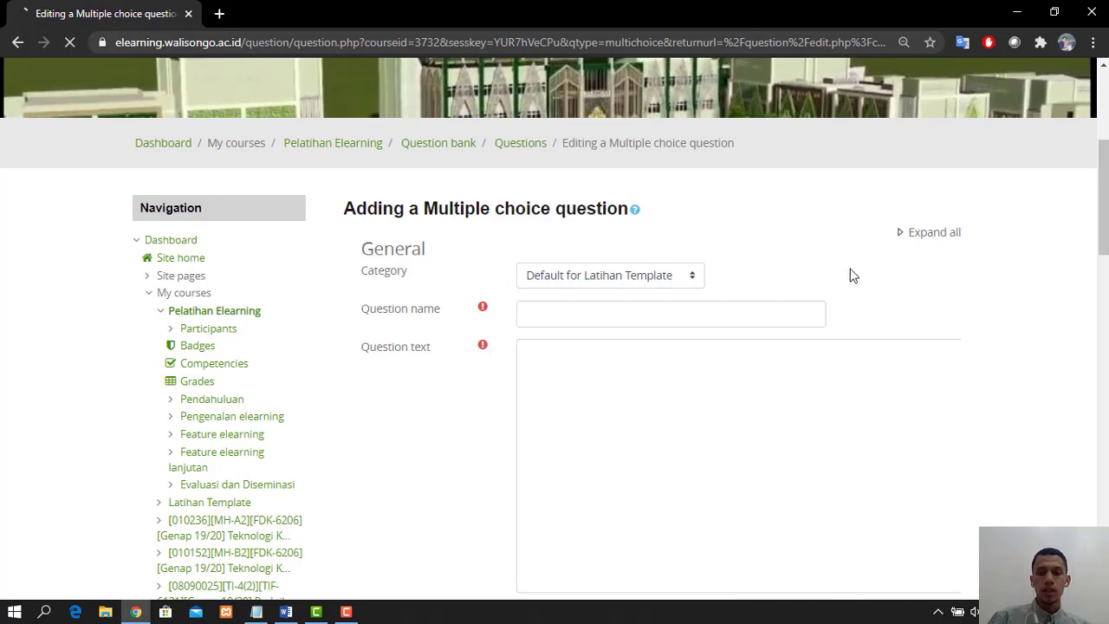
scroll(864, 422, down, 1)
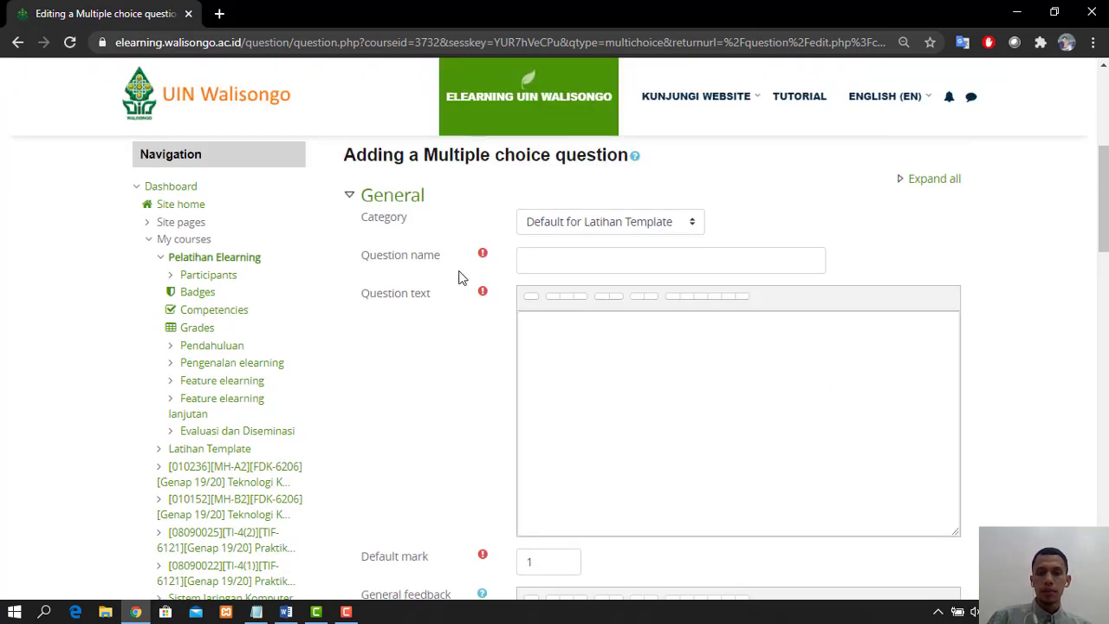
- Name the new multiple choice question "presiden"
click(553, 260)
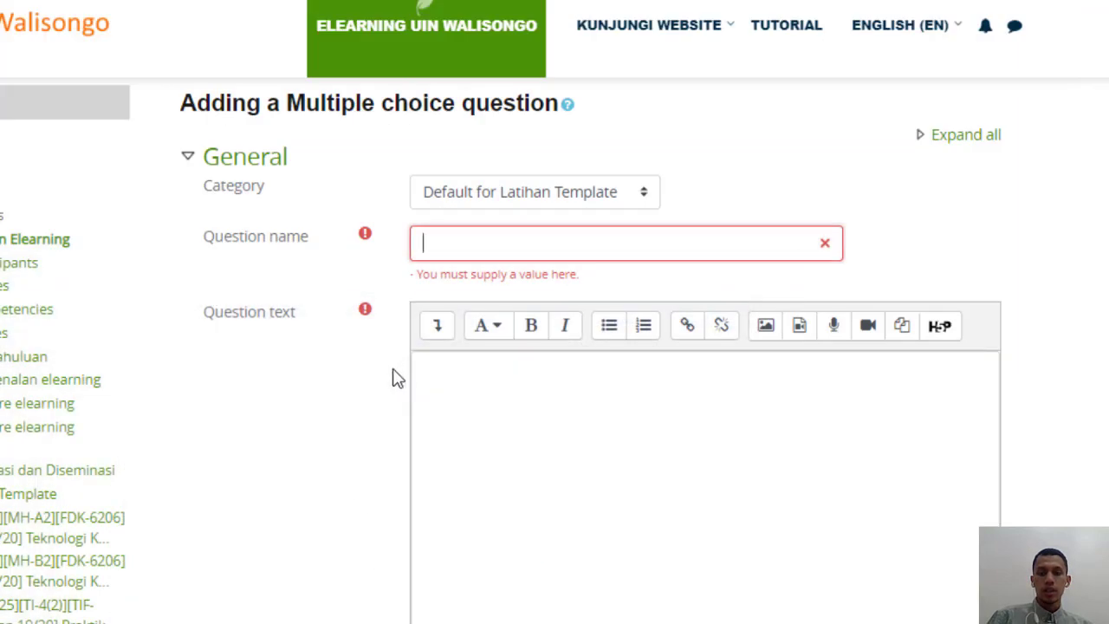
text(pe)
key(BackSpace)
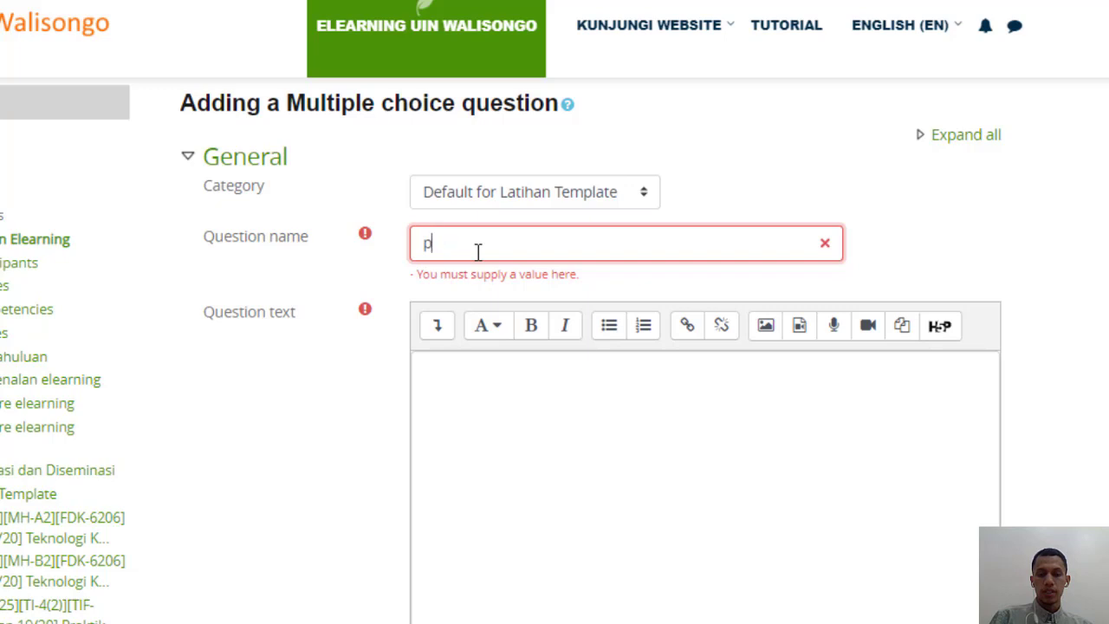
text(reside)
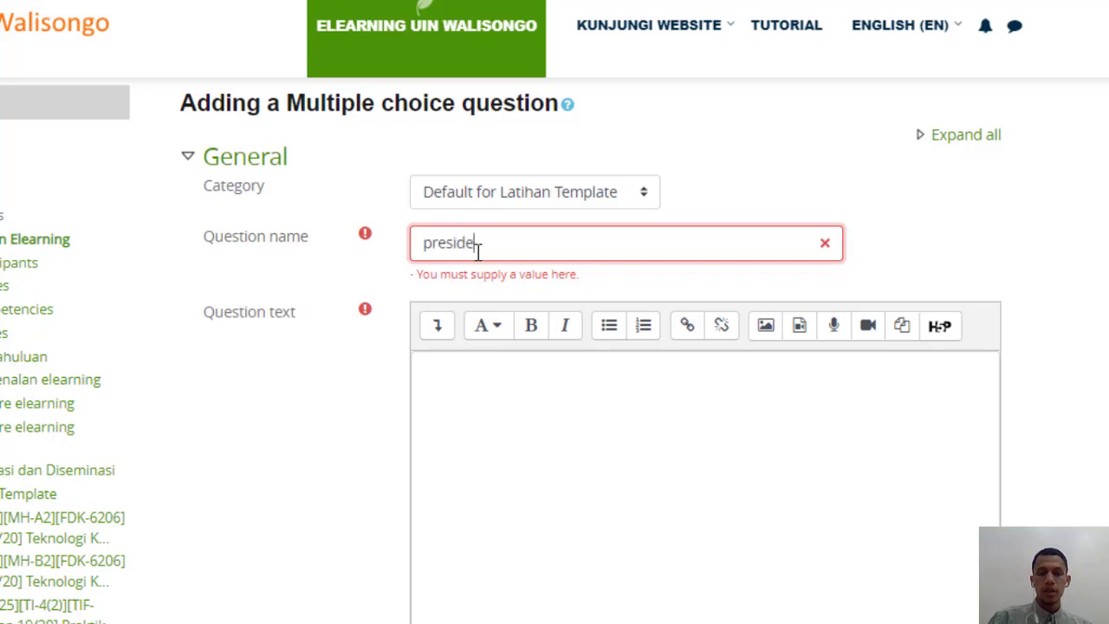
click(464, 452)
click(533, 249)
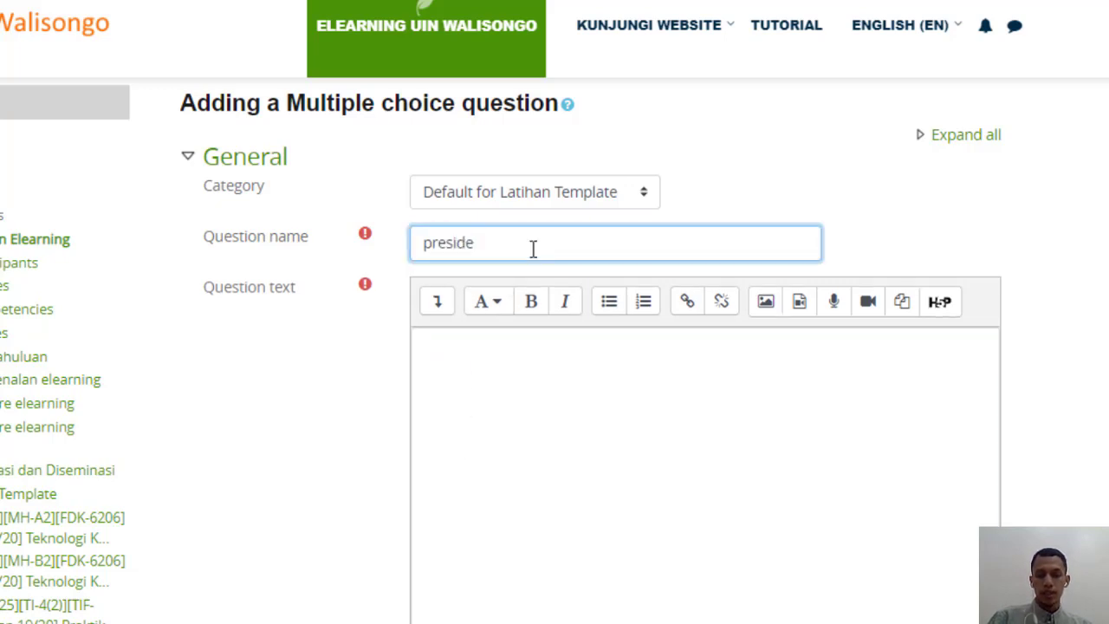
text(n)
- Copy "Siapakah presiden indonesia ke-6?" from quiz.docx in Word and paste it as the question text in Chrome
click(509, 431)
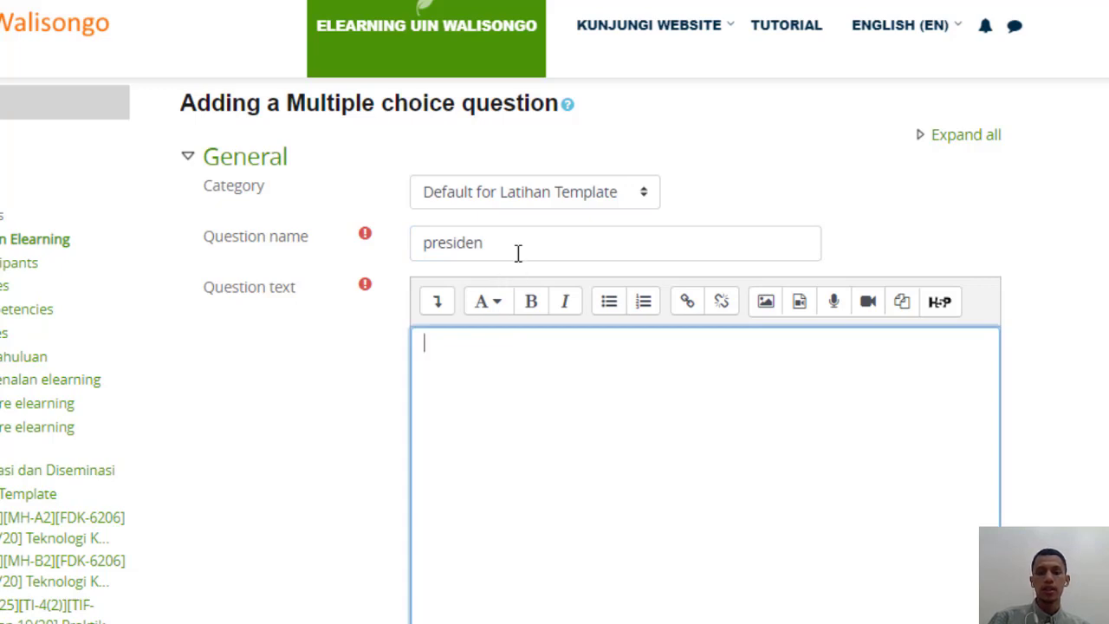
scroll(519, 252, down, 1)
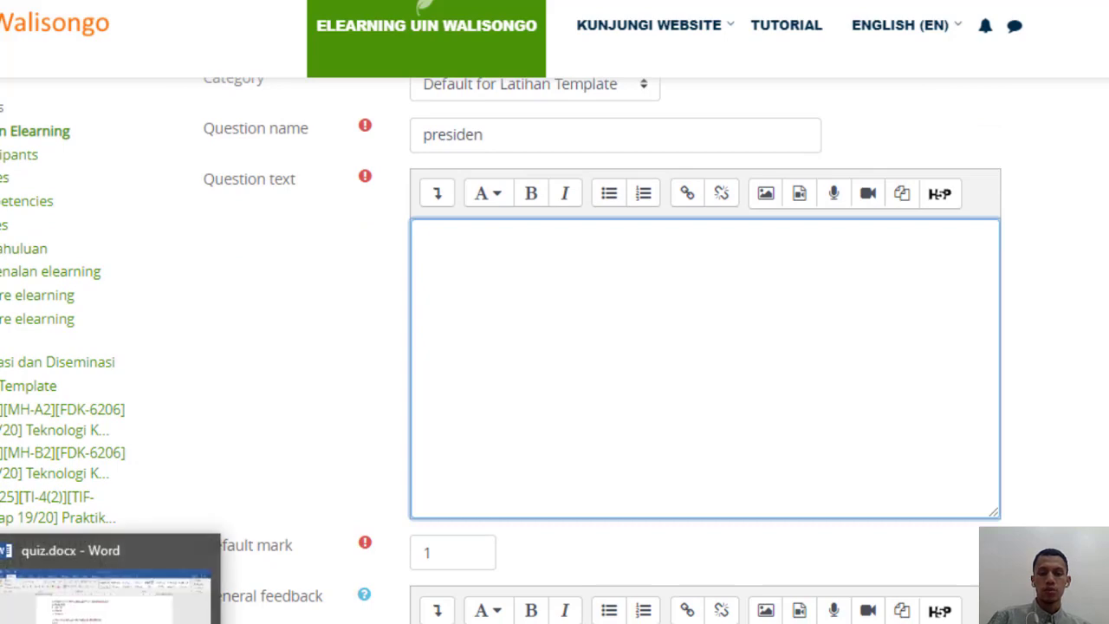
click(87, 620)
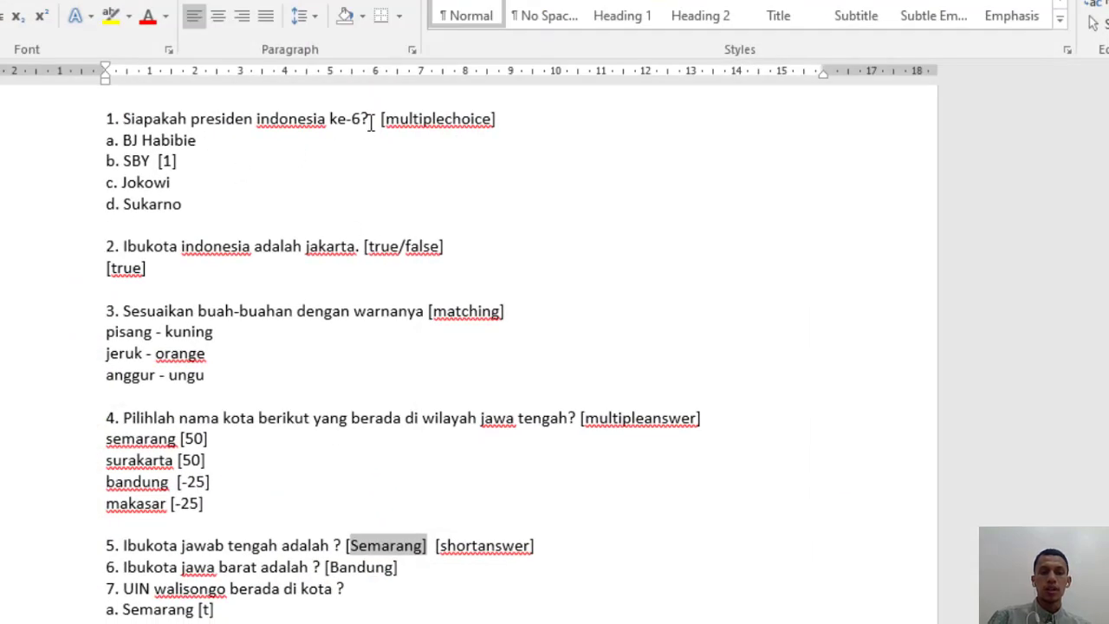
drag(344, 125, 148, 124)
key(ctrl+c)
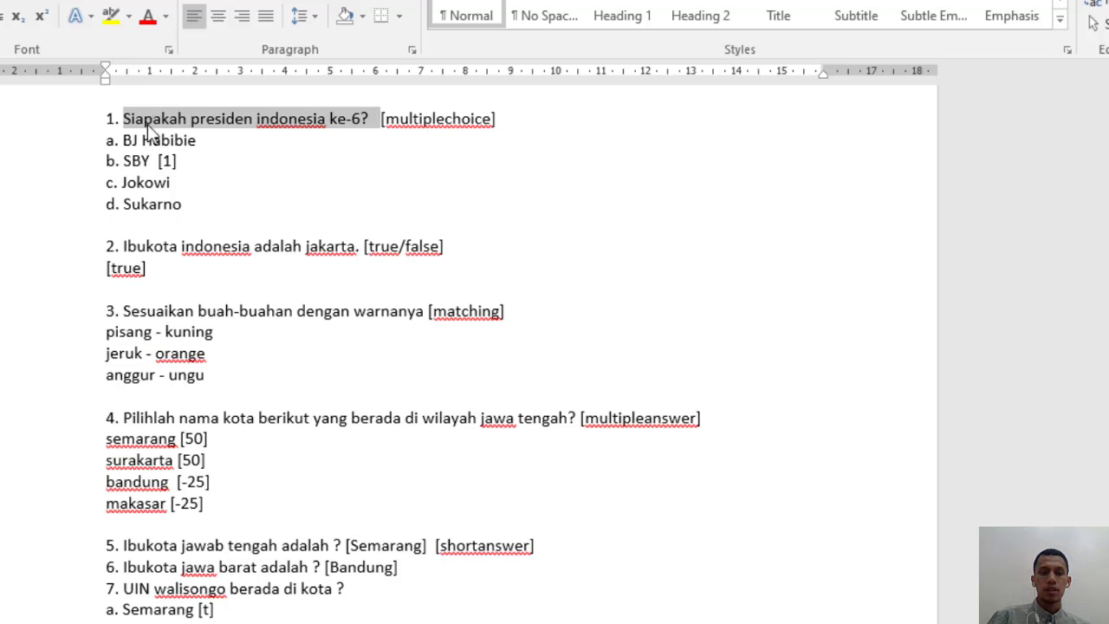
key(alt+Tab)
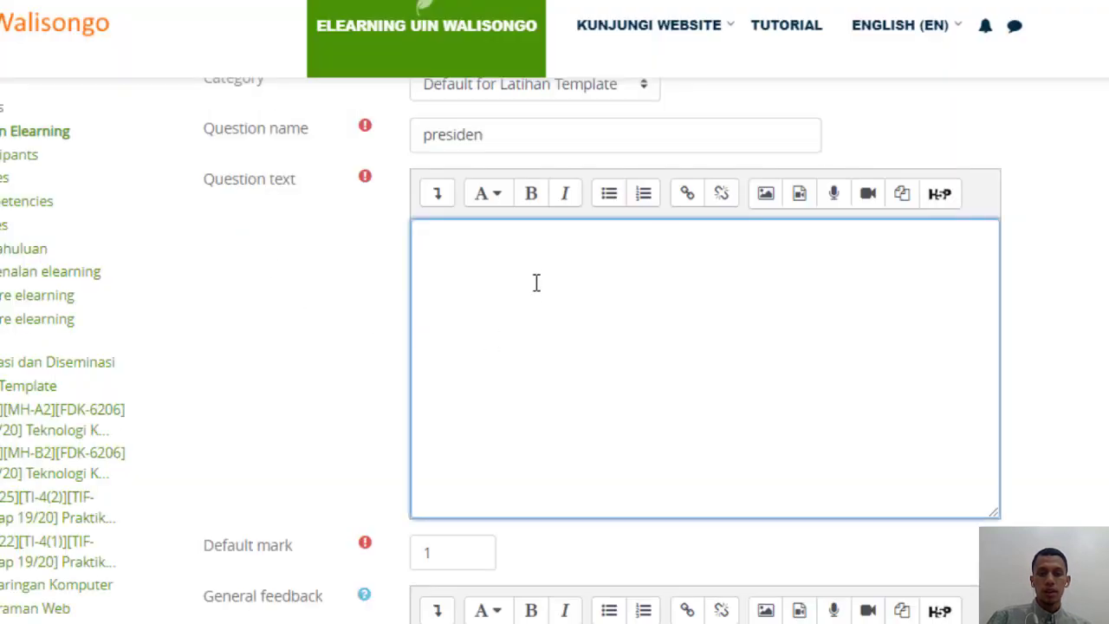
key(ctrl+v)
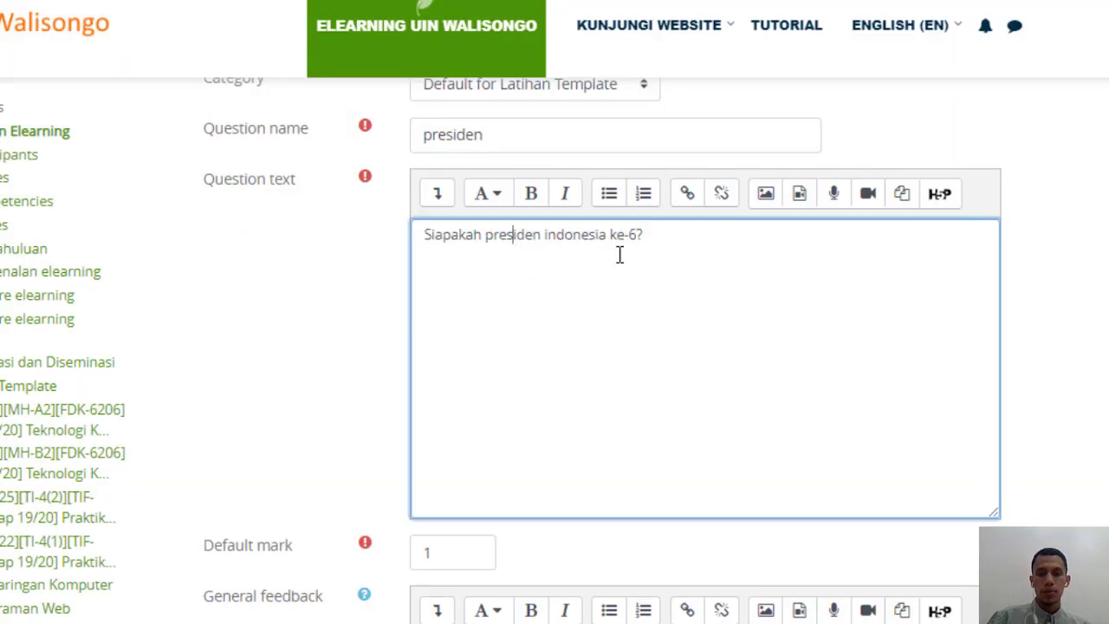
click(646, 236)
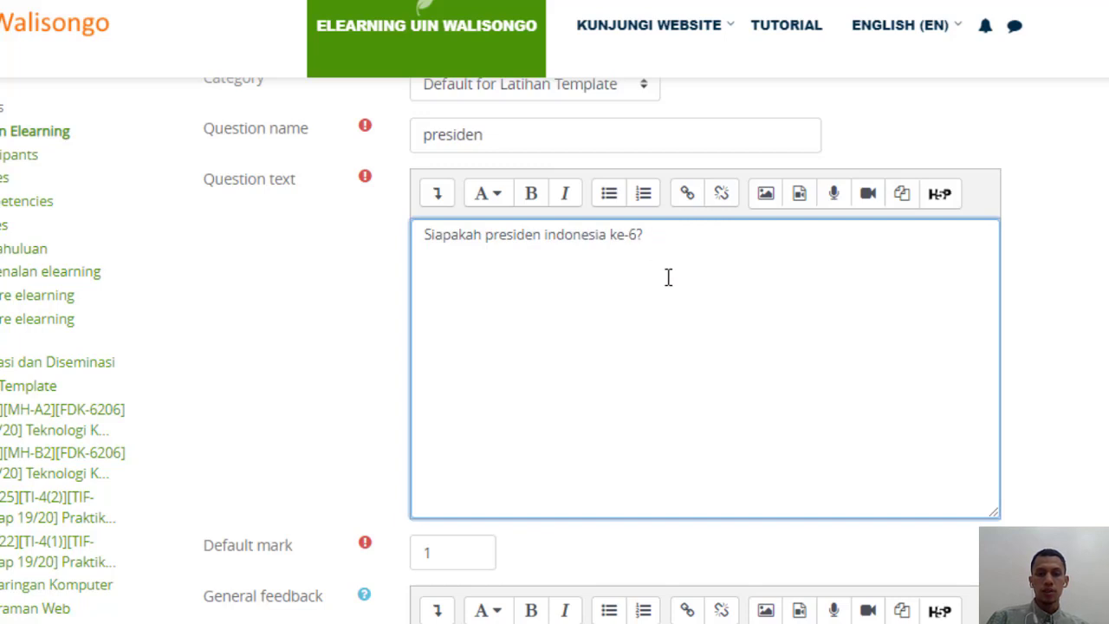
- Review the default mark, general feedback and ID number settings, and choose One answer only for the question
scroll(668, 276, down, 3)
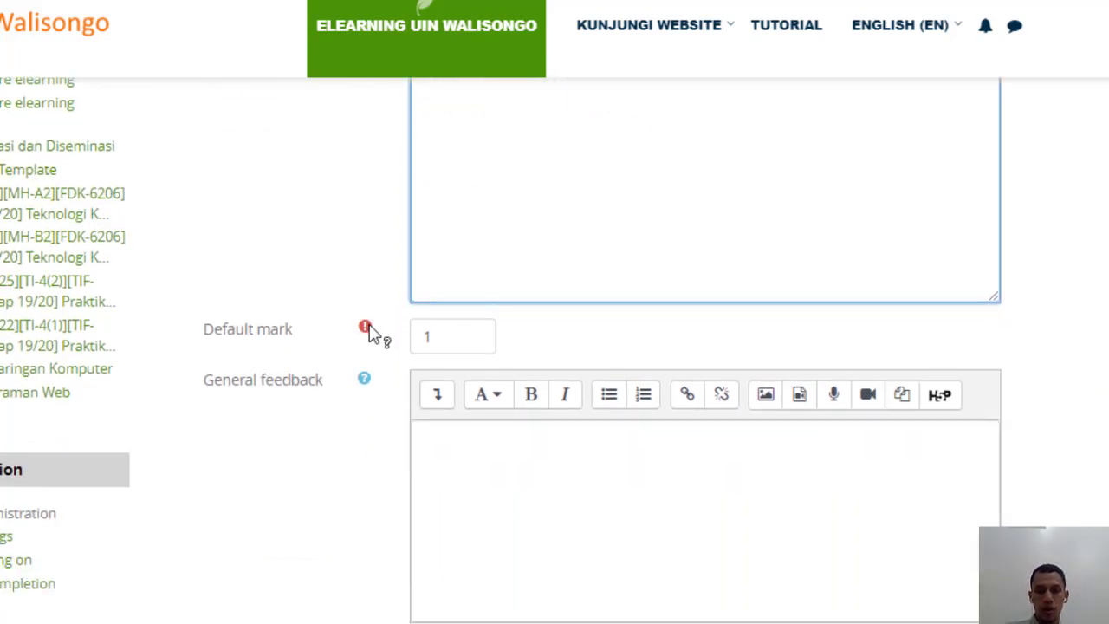
click(447, 334)
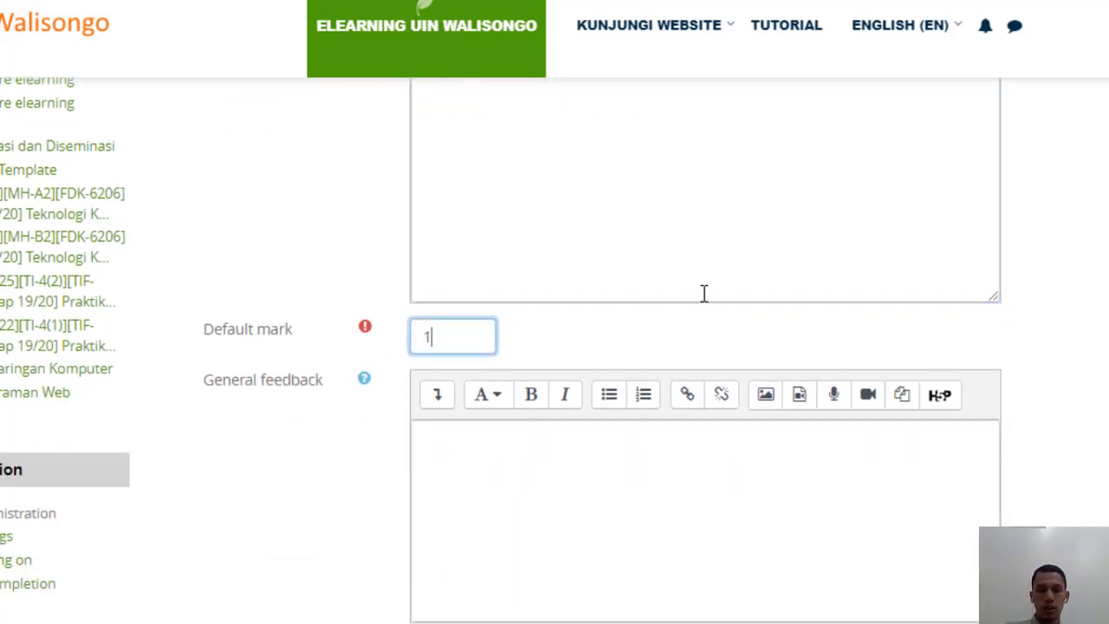
scroll(227, 459, down, 3)
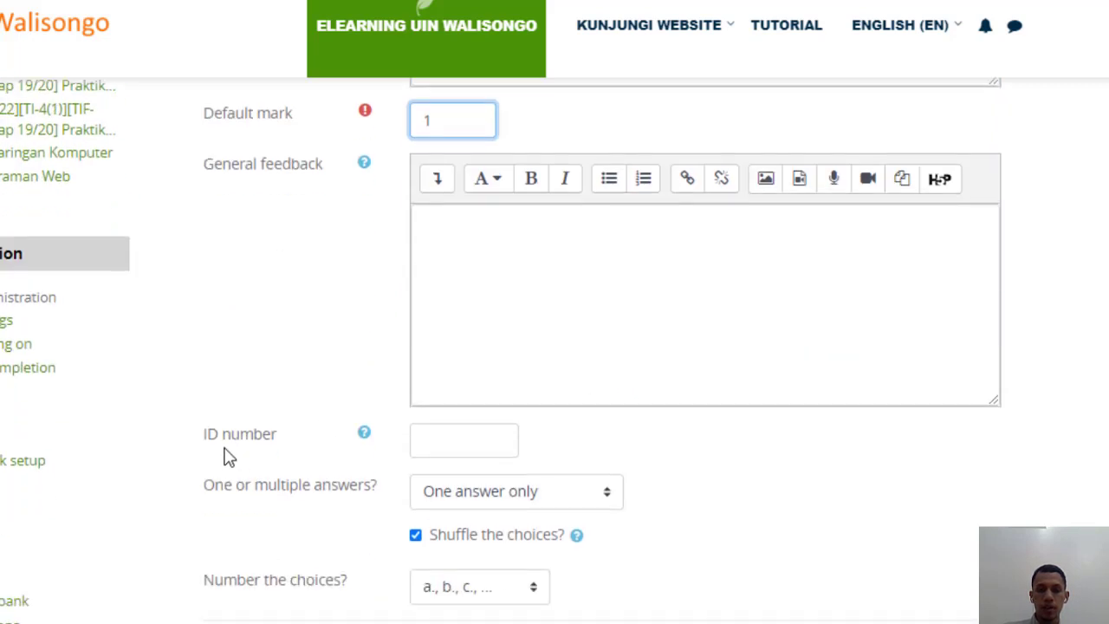
scroll(526, 314, down, 1)
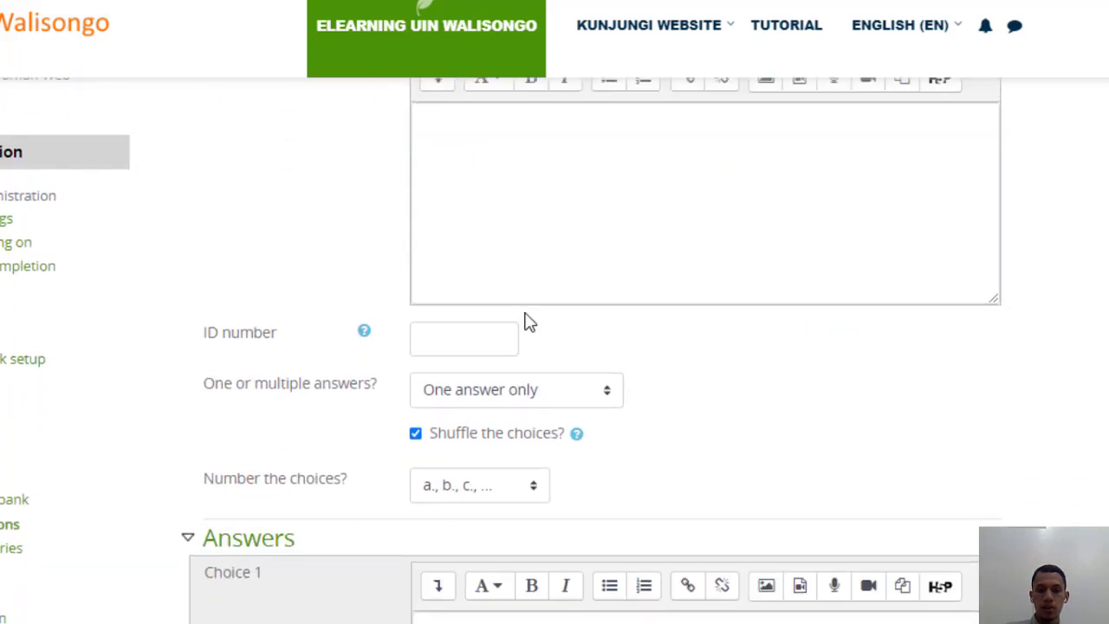
scroll(528, 321, up, 2)
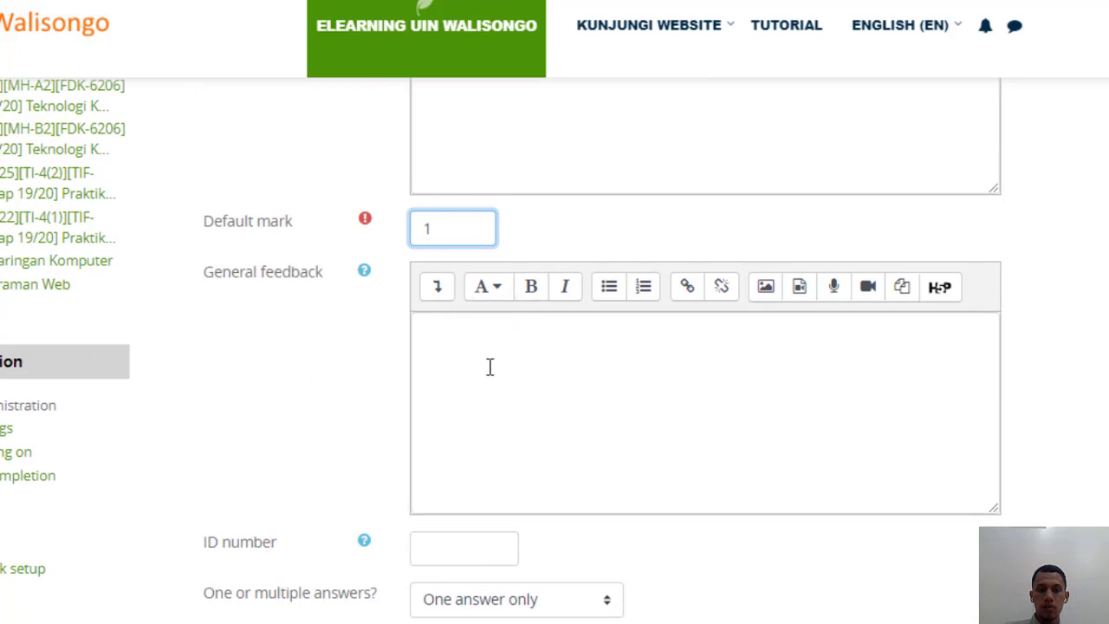
scroll(451, 368, down, 2)
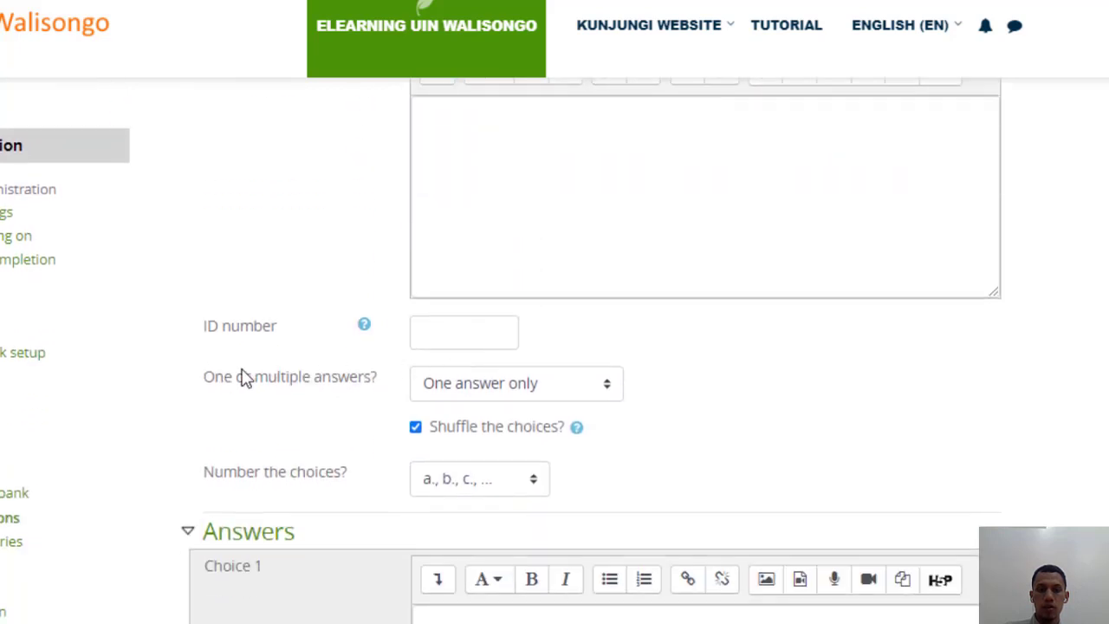
scroll(244, 377, up, 1)
scroll(245, 377, down, 1)
scroll(728, 292, down, 1)
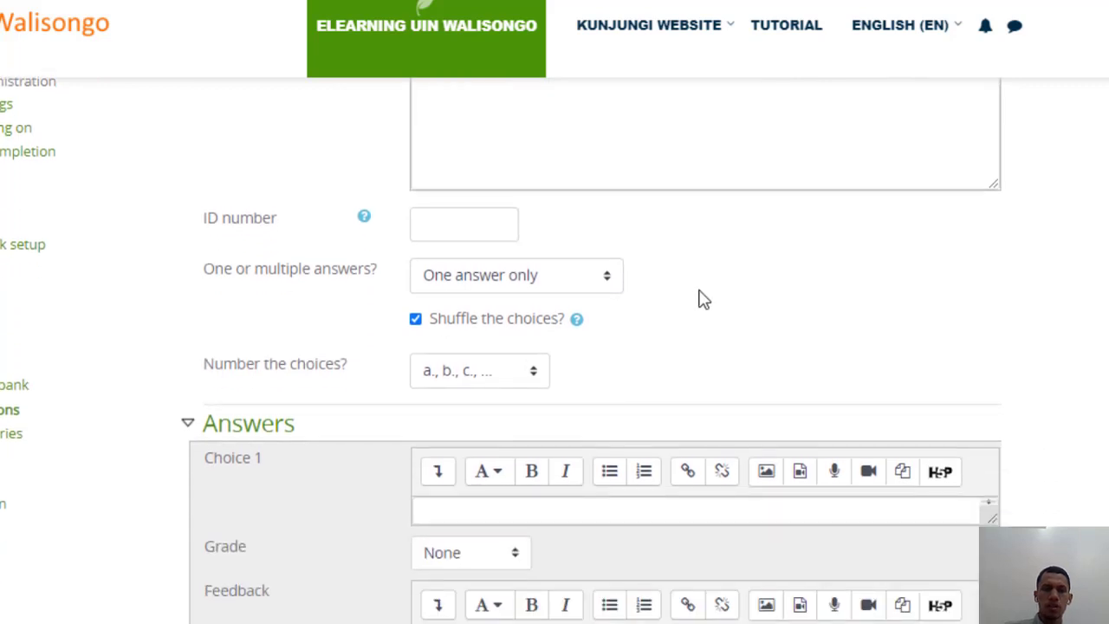
click(602, 282)
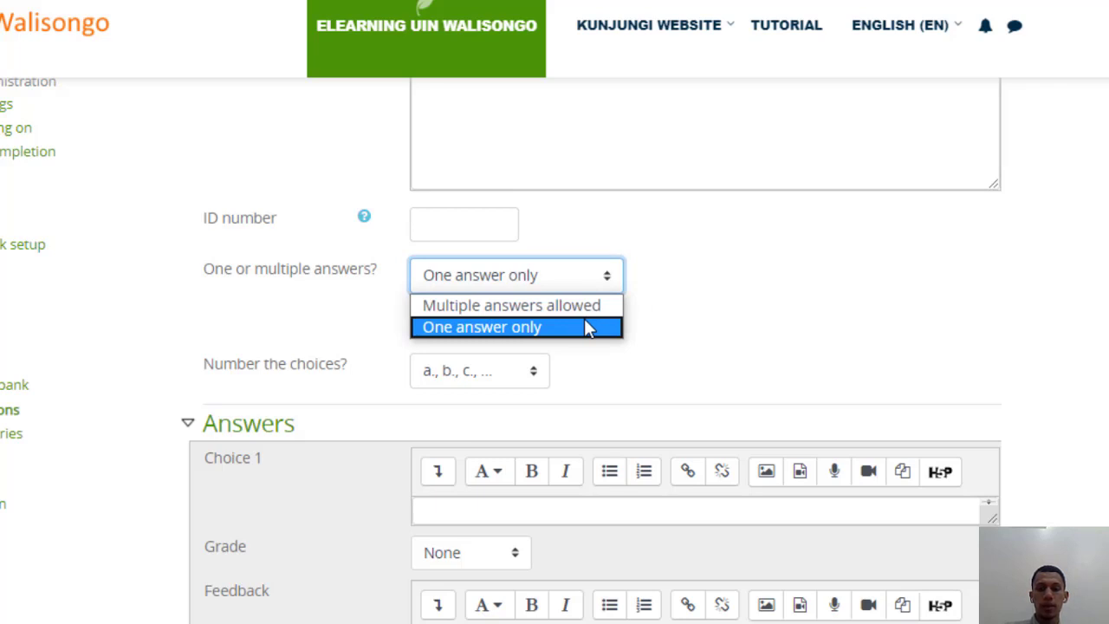
click(586, 325)
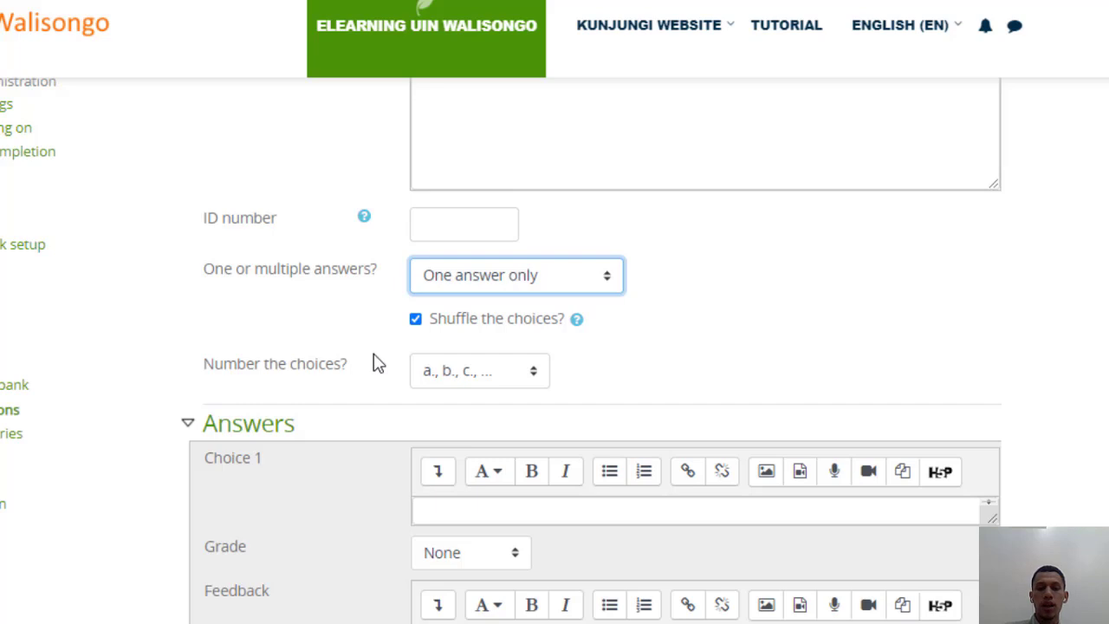
- Check the answer options in quiz.docx and enter "BJ Habibie" as Choice 1
scroll(374, 364, down, 1)
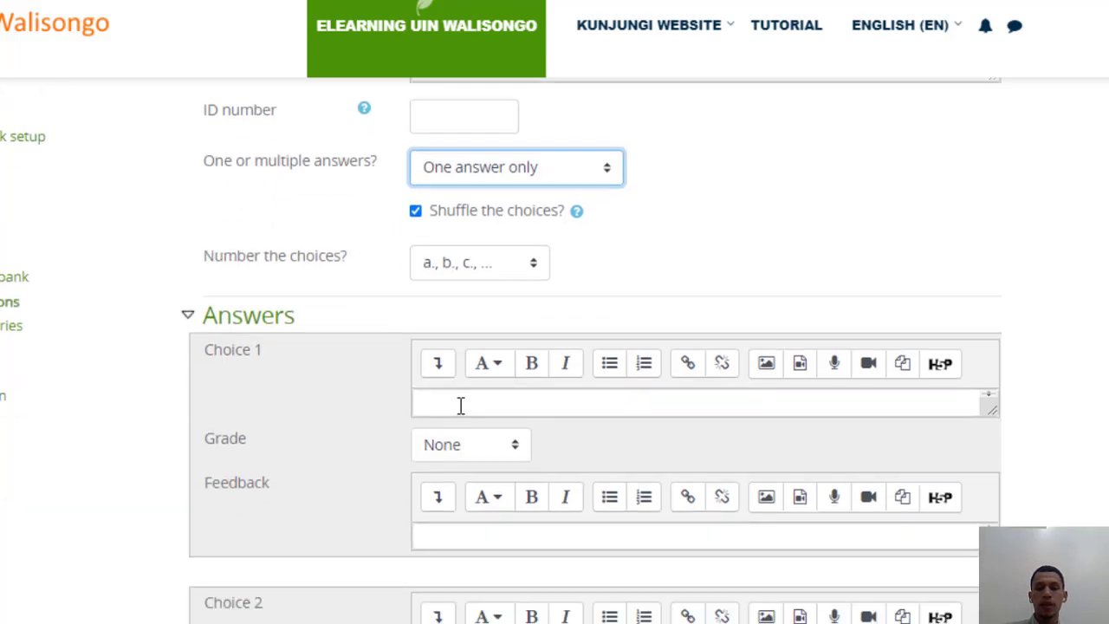
click(460, 402)
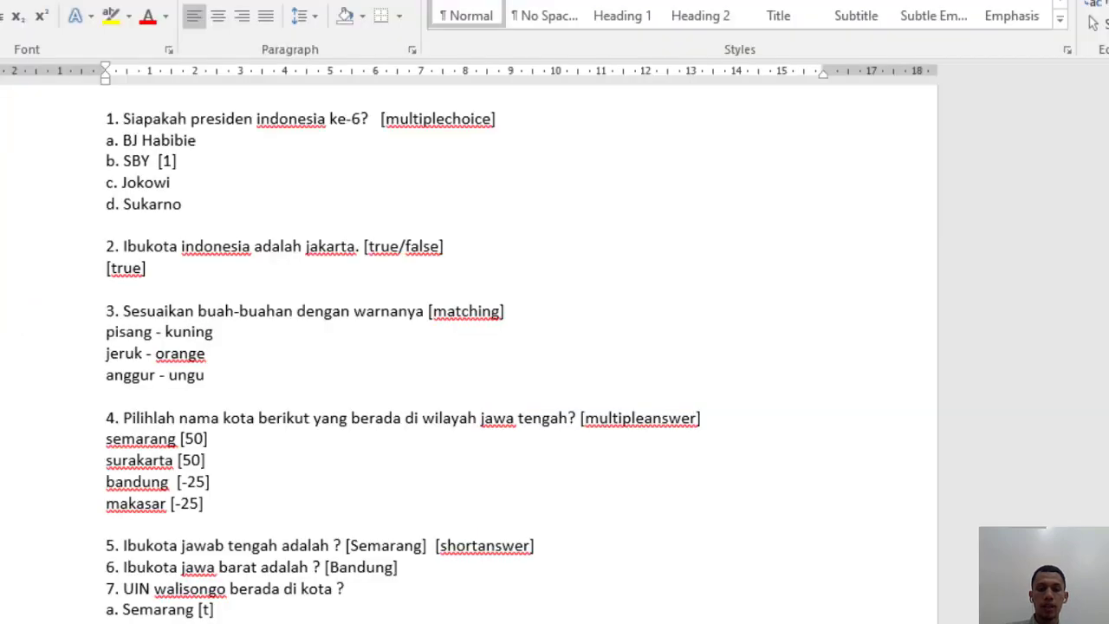
drag(55, 119, 367, 118)
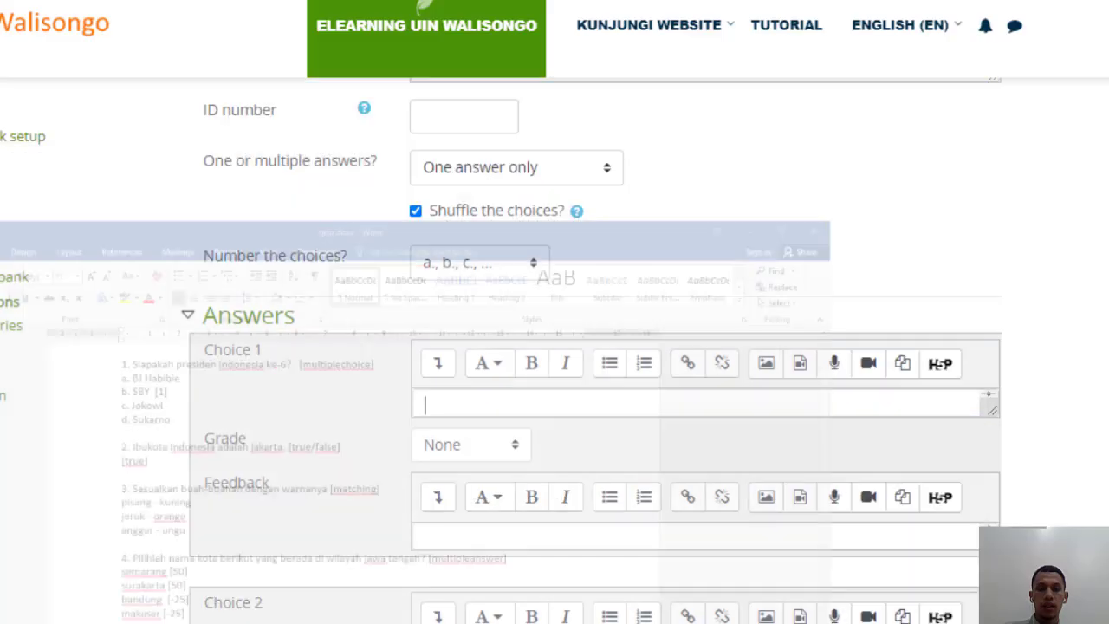
text(B)
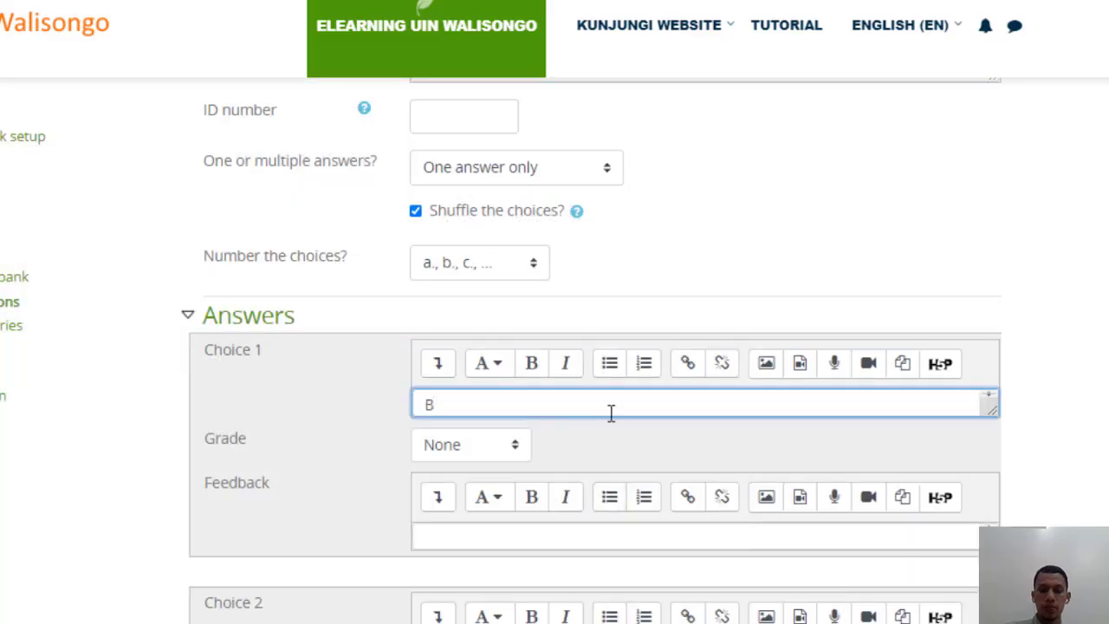
text(J Habi)
text(d)
text(bie)
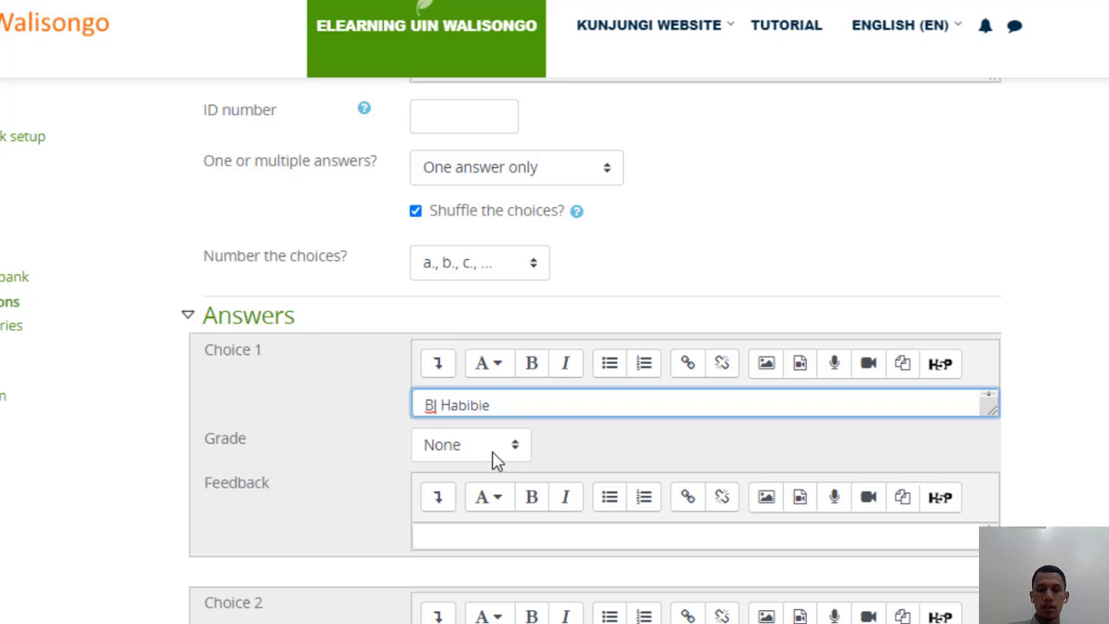
- Enter "Susilo Bambang Yudhoyono" as Choice 2 and set its grade to 100%
scroll(493, 452, down, 2)
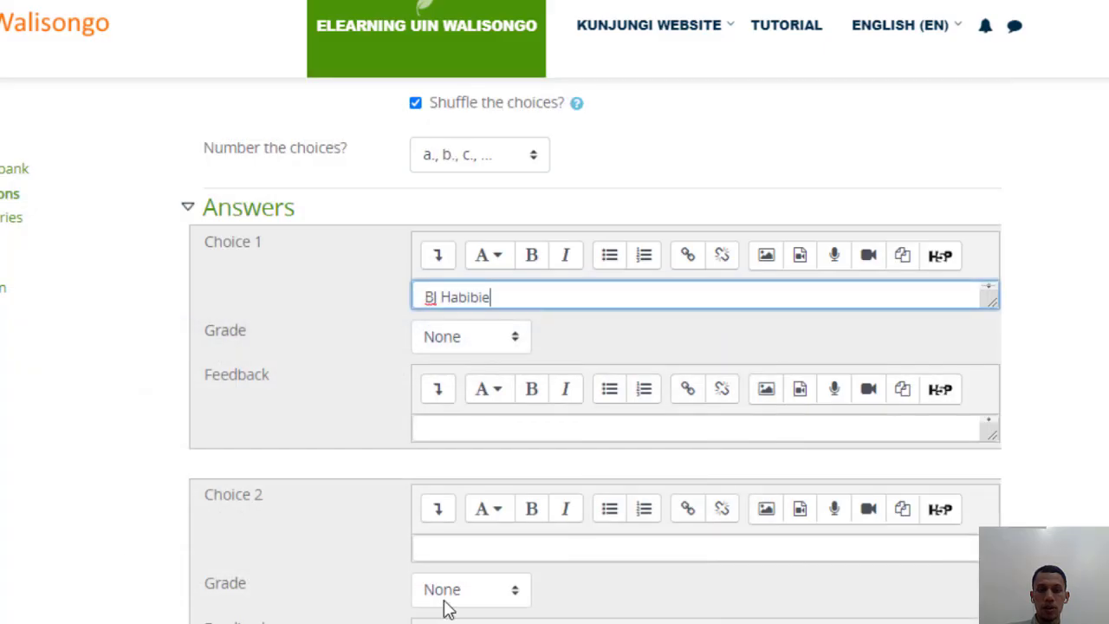
click(486, 555)
text(Sus)
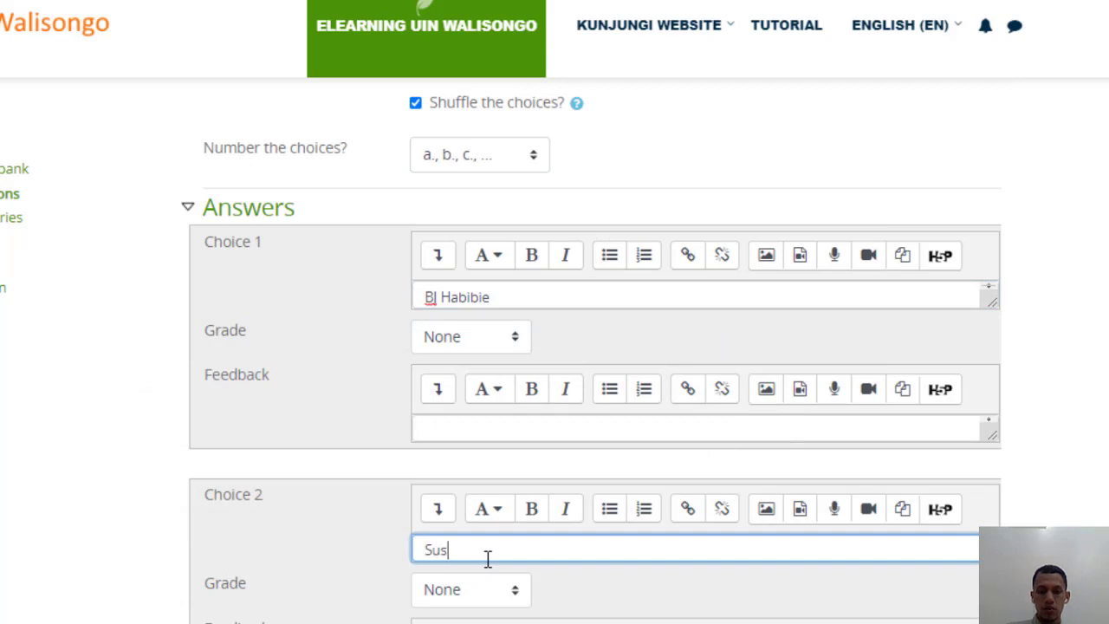
text(ilo Bama)
text(bang Yud)
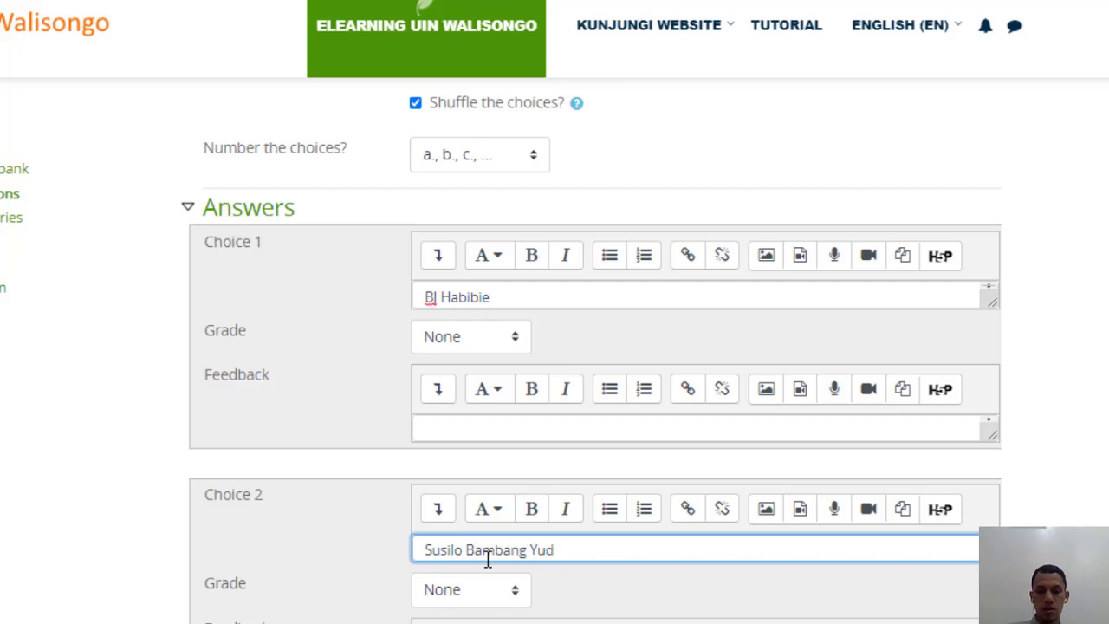
text(hoyono)
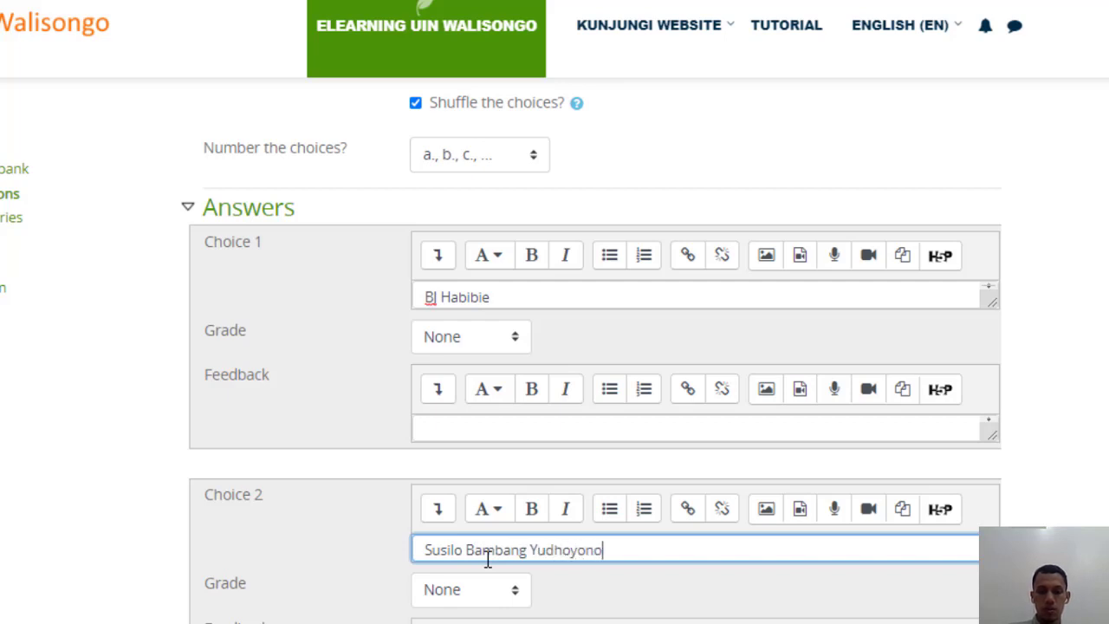
key(Return)
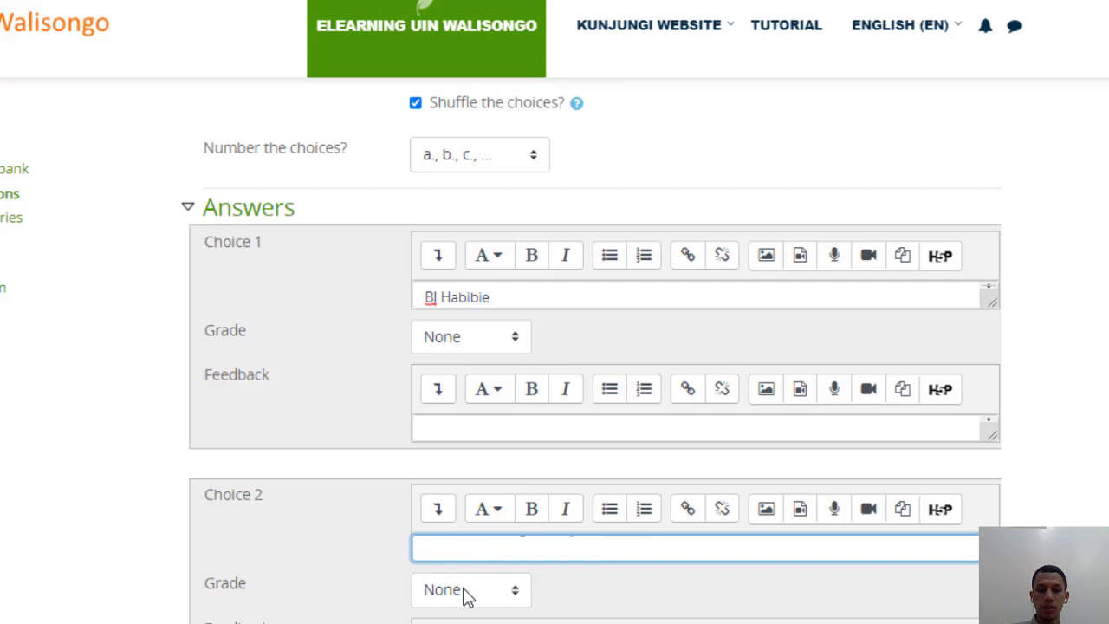
click(466, 593)
click(473, 171)
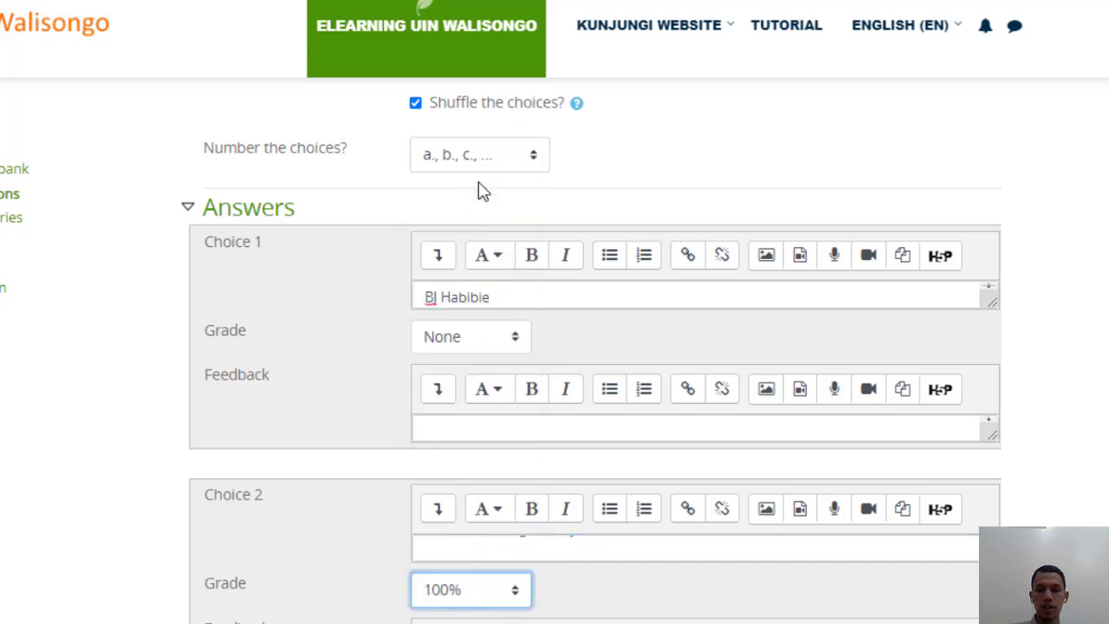
- Enter "Joko Widodo" as Choice 3
scroll(824, 404, down, 1)
scroll(823, 404, down, 3)
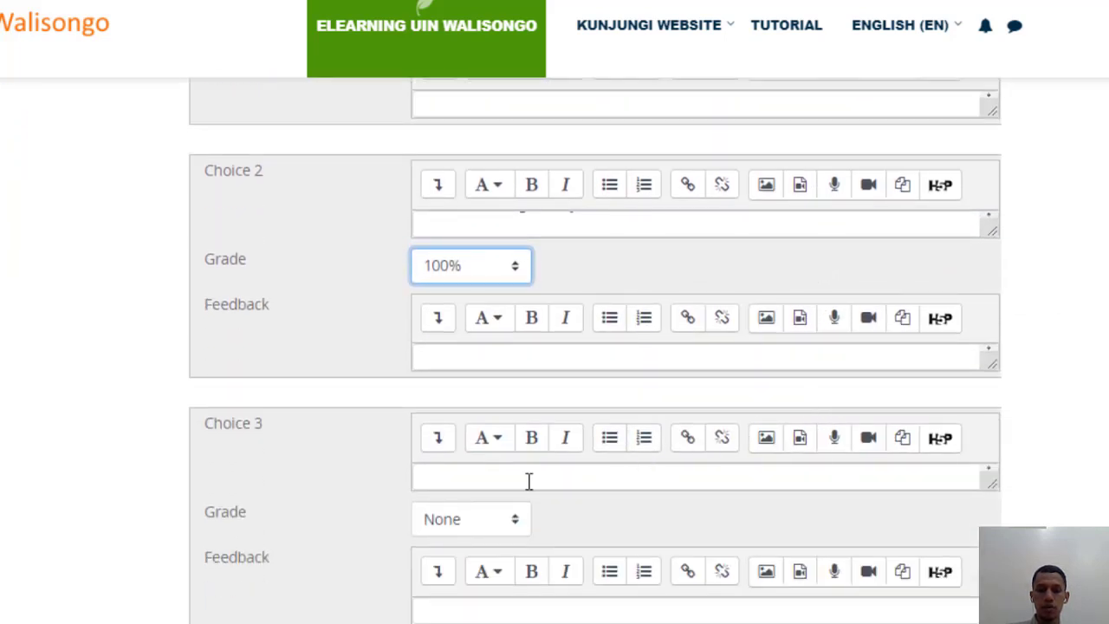
click(529, 480)
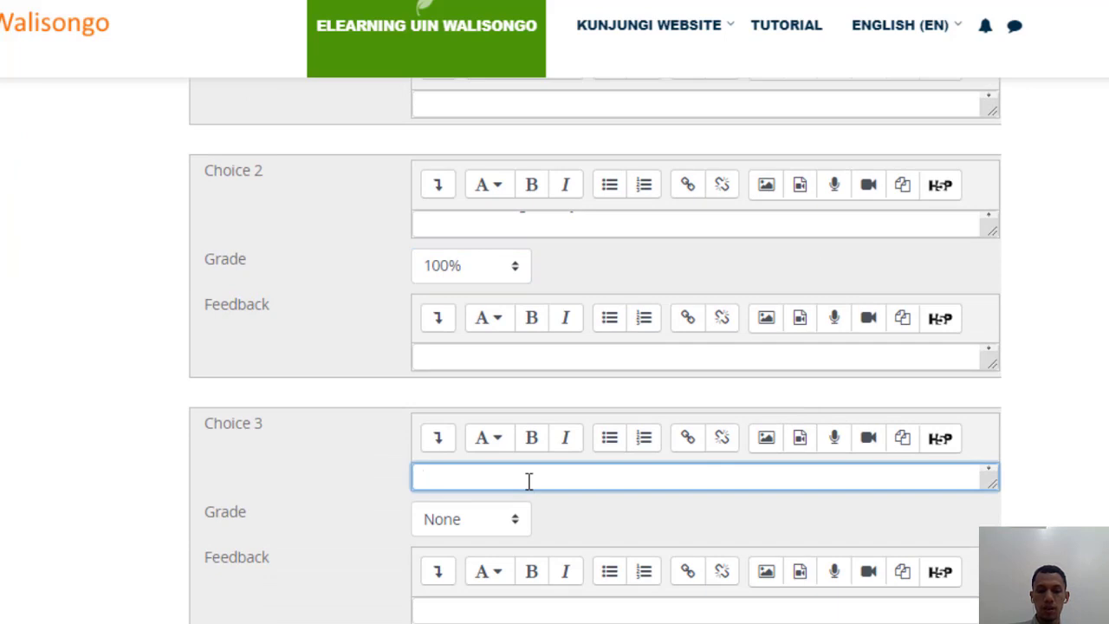
text(H)
key(BackSpace)
text(Joko Widodo)
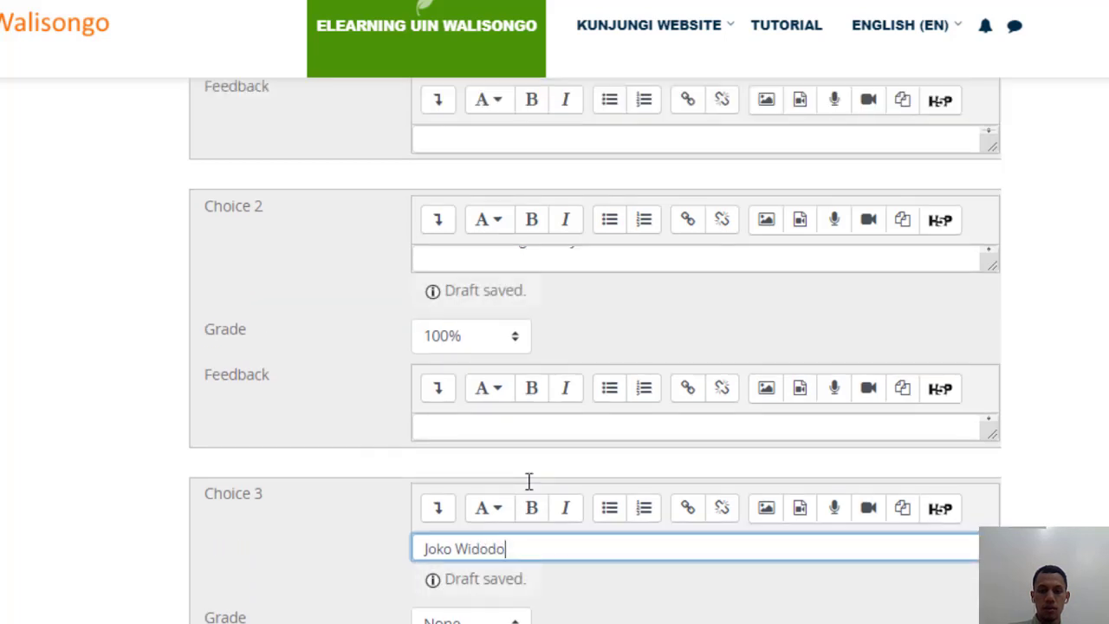
- Enter "Sukarno" as Choice 4 and leave its grade at None
scroll(527, 482, down, 4)
click(482, 513)
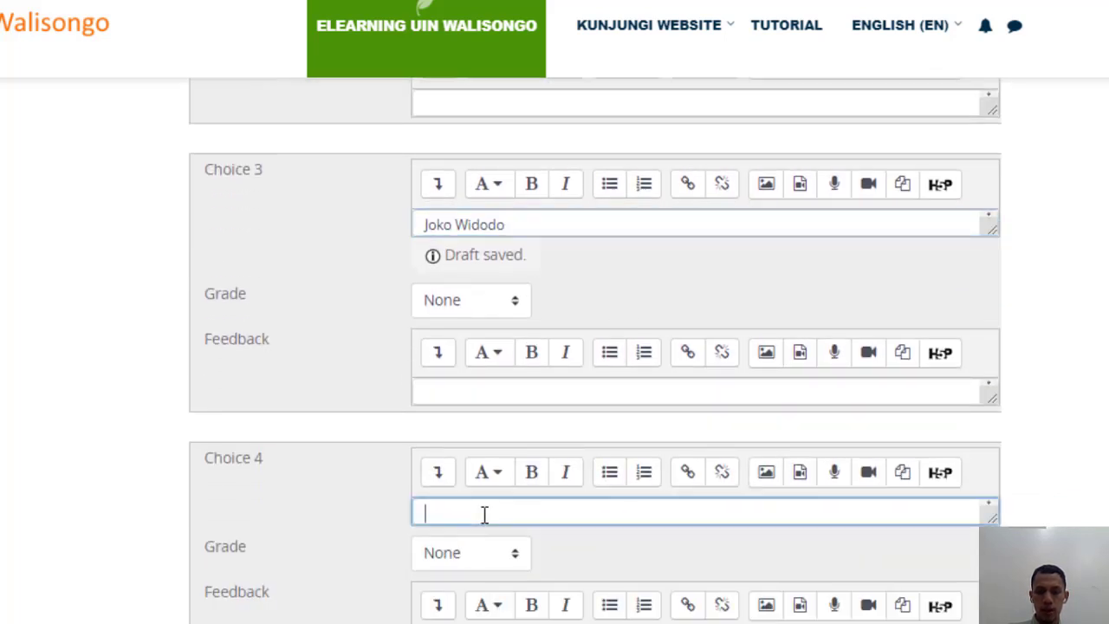
text(Sukarno)
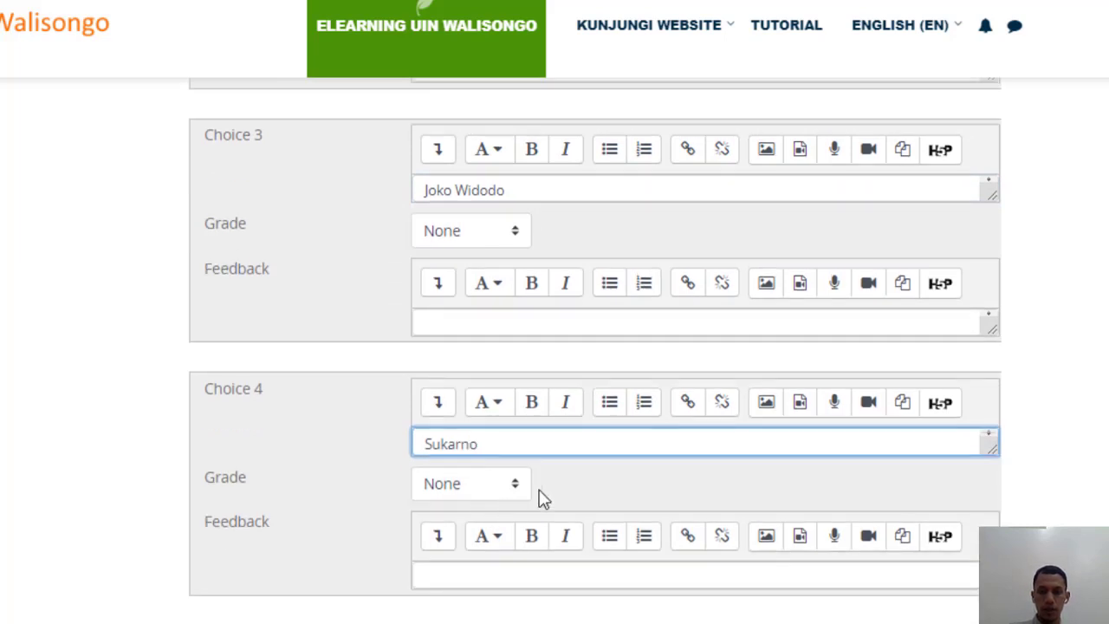
- Leave Choice 5 blank and save the multiple choice question to the question bank
scroll(607, 495, down, 2)
scroll(692, 497, down, 2)
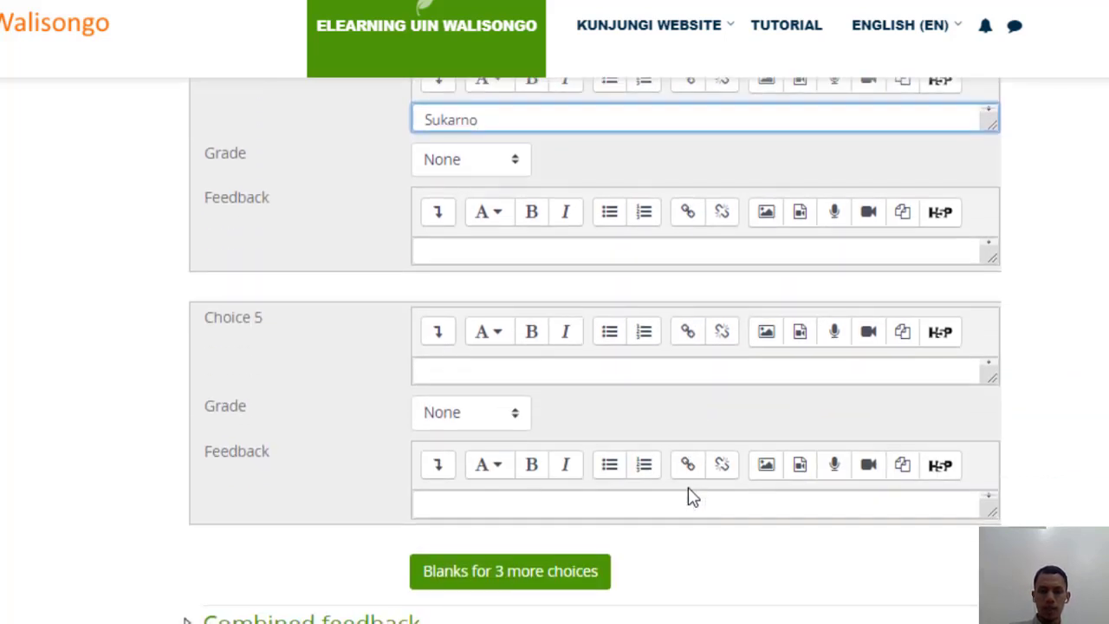
scroll(691, 493, up, 1)
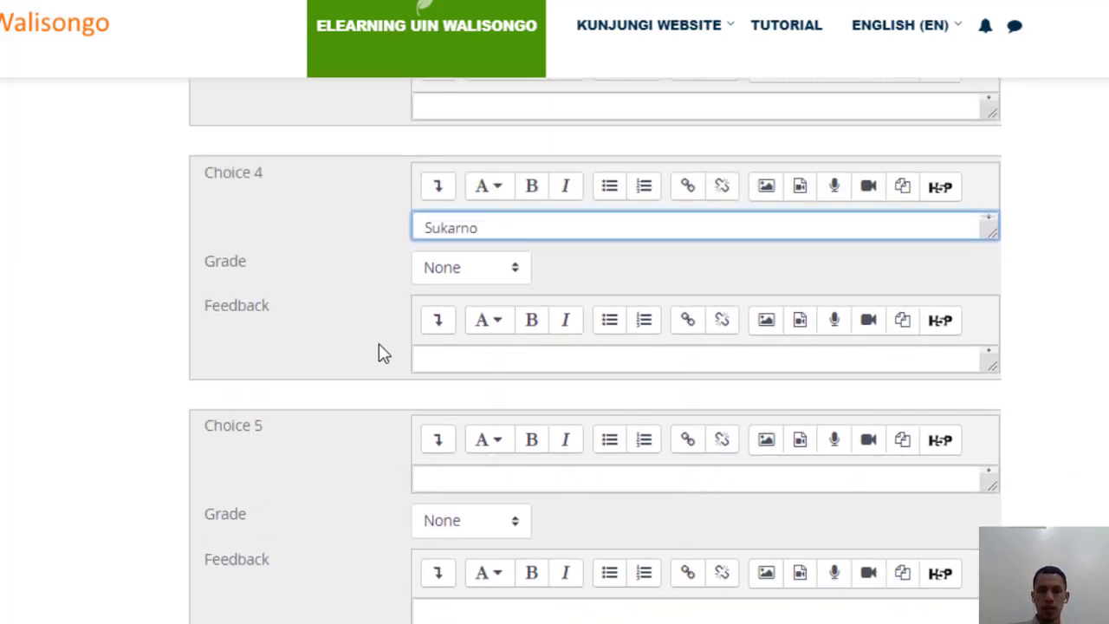
scroll(380, 352, down, 4)
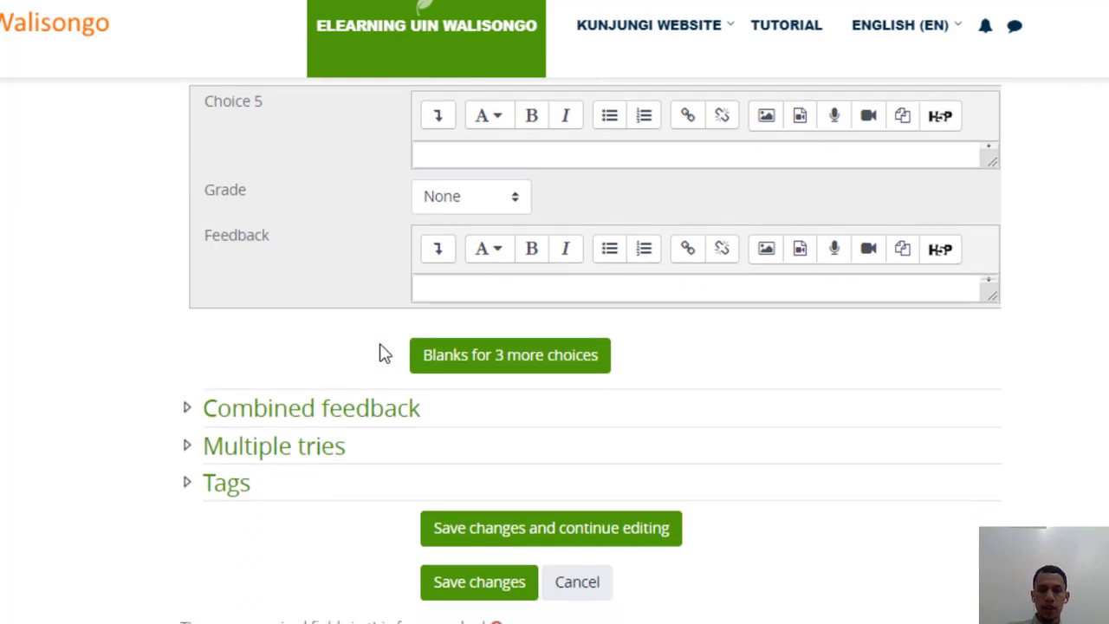
scroll(380, 352, down, 1)
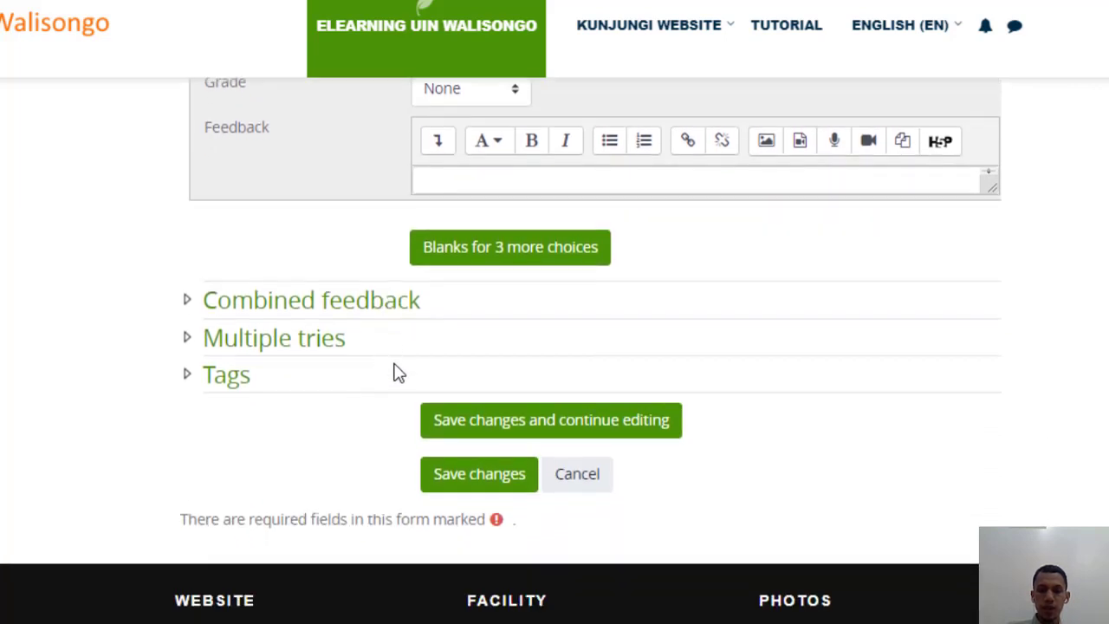
click(477, 475)
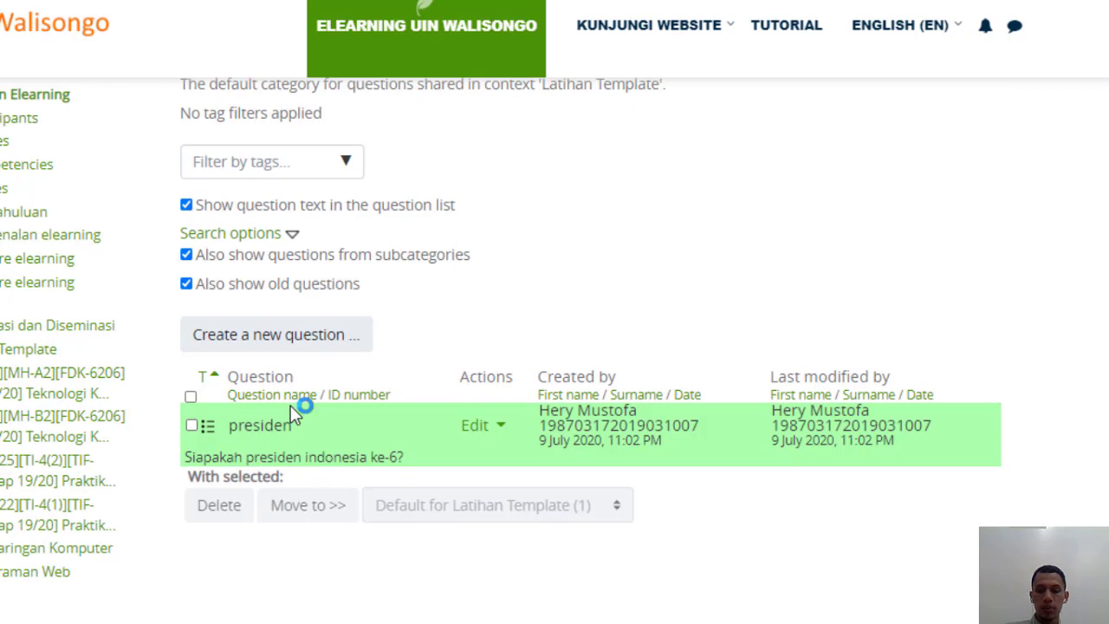
- Preview the presiden question, try the answer BJ Habibie, and fill in the correct response
click(502, 428)
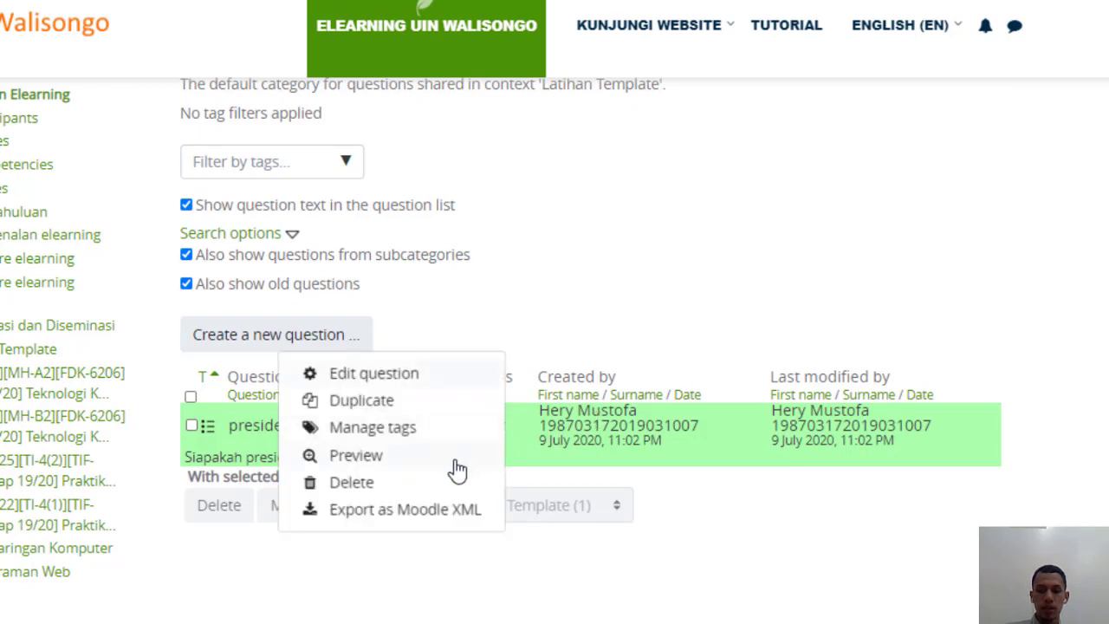
click(349, 457)
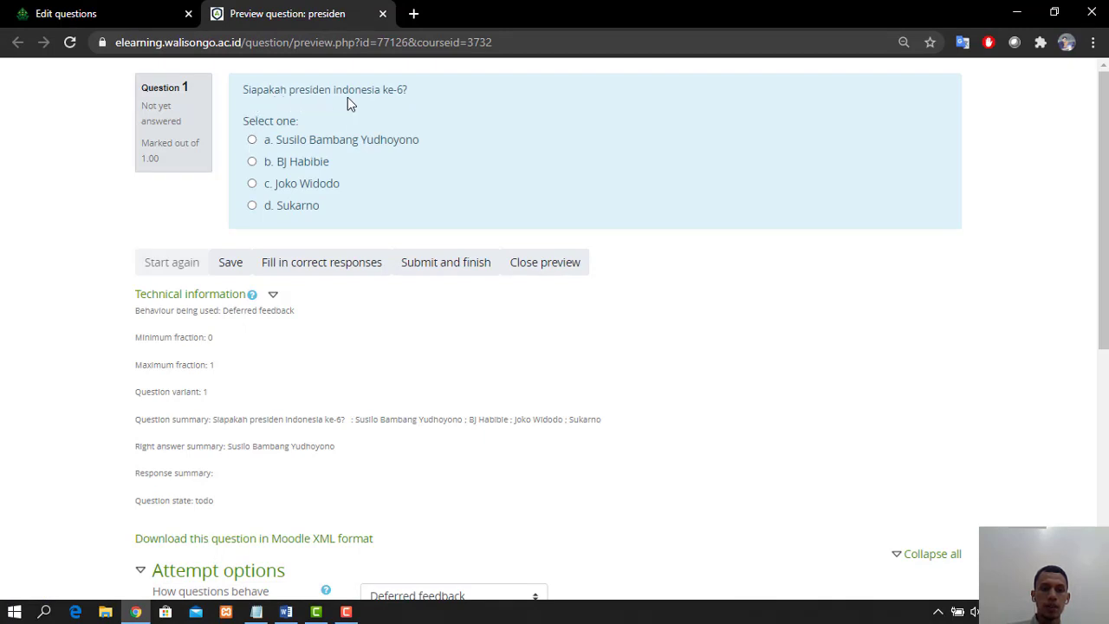
click(252, 139)
click(253, 163)
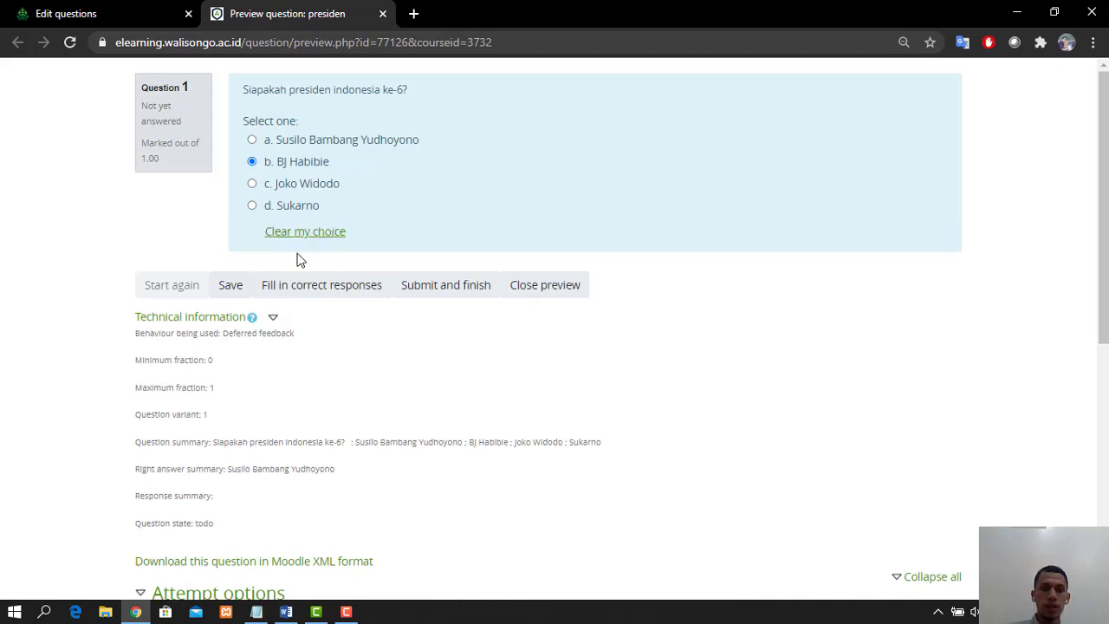
click(299, 292)
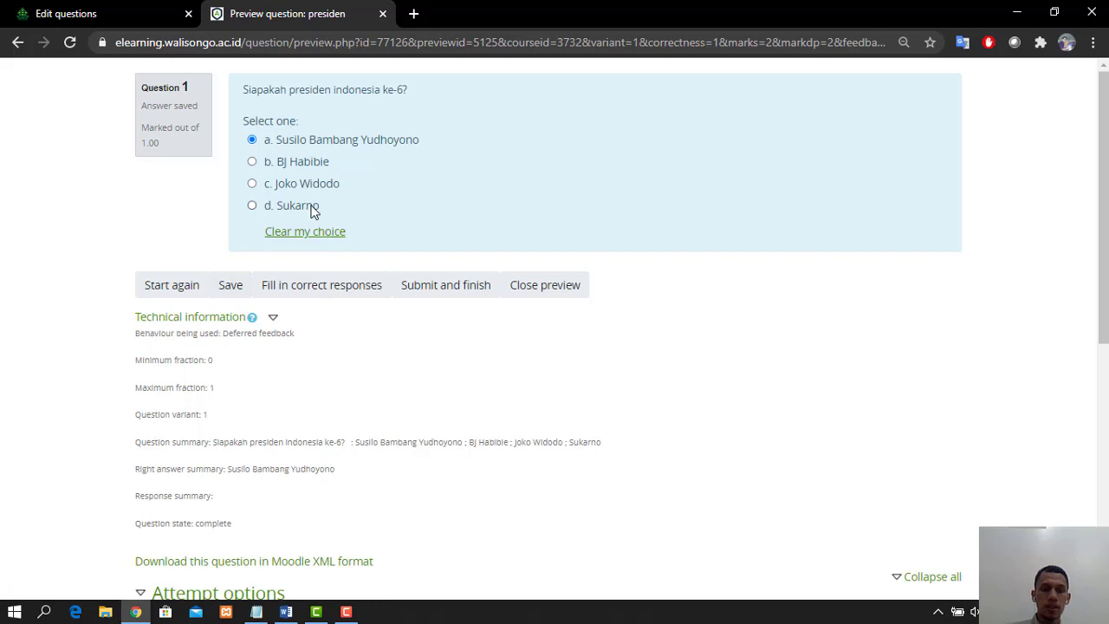
scroll(347, 310, down, 2)
scroll(343, 313, down, 1)
scroll(343, 317, up, 3)
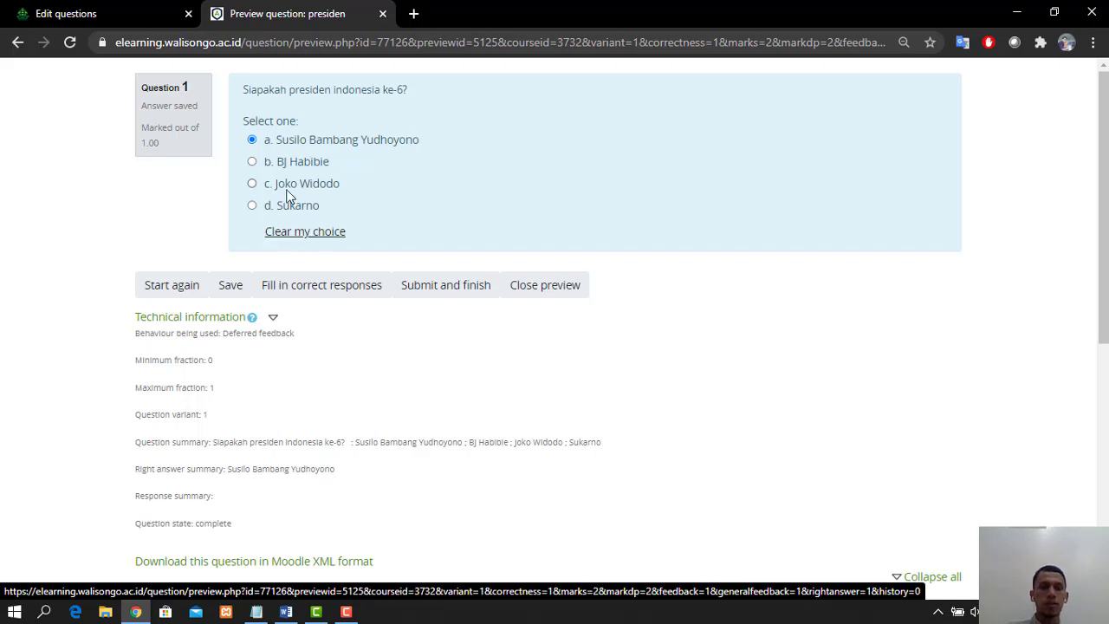
- Copy the question 2 statement "Ibukota indonesia adalah jakarta" from quiz.docx in Word
click(48, 7)
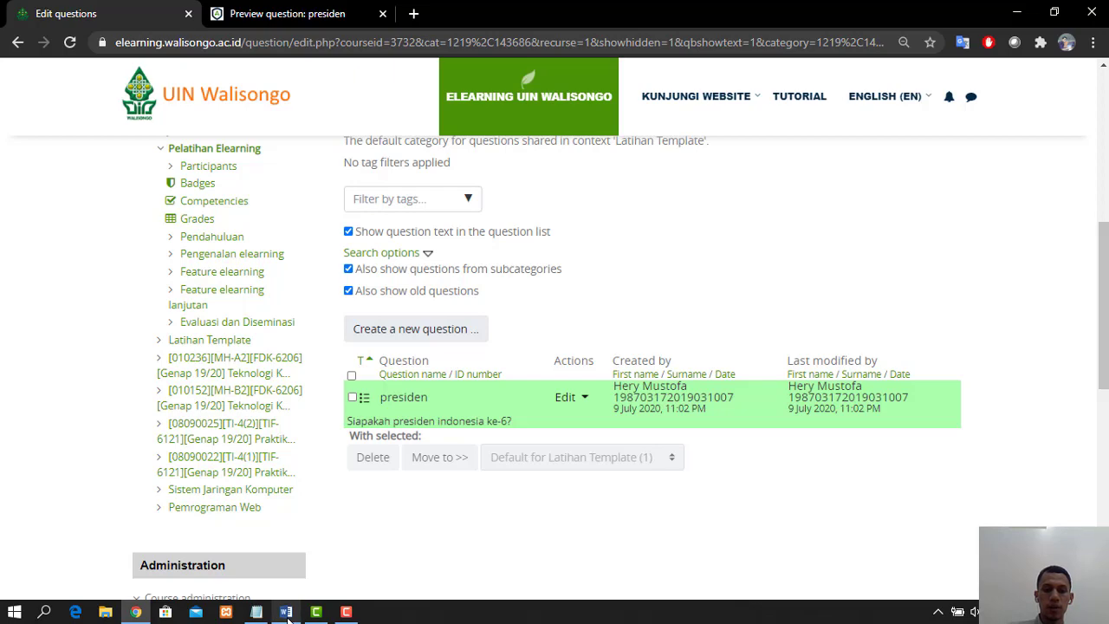
mouse_move(286, 612)
click(333, 539)
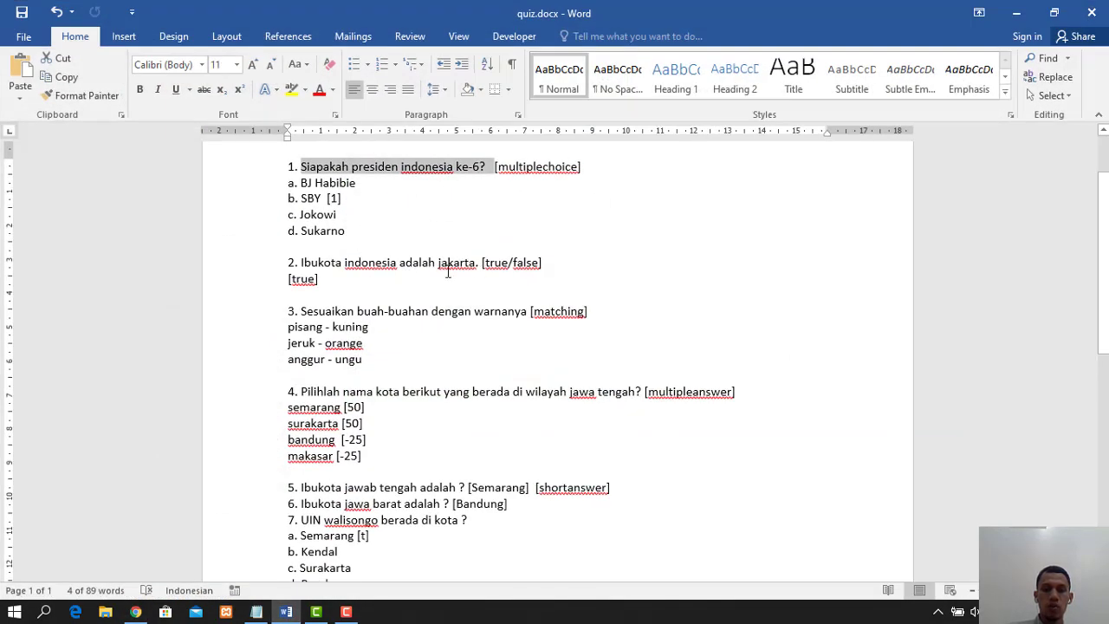
drag(476, 262, 301, 263)
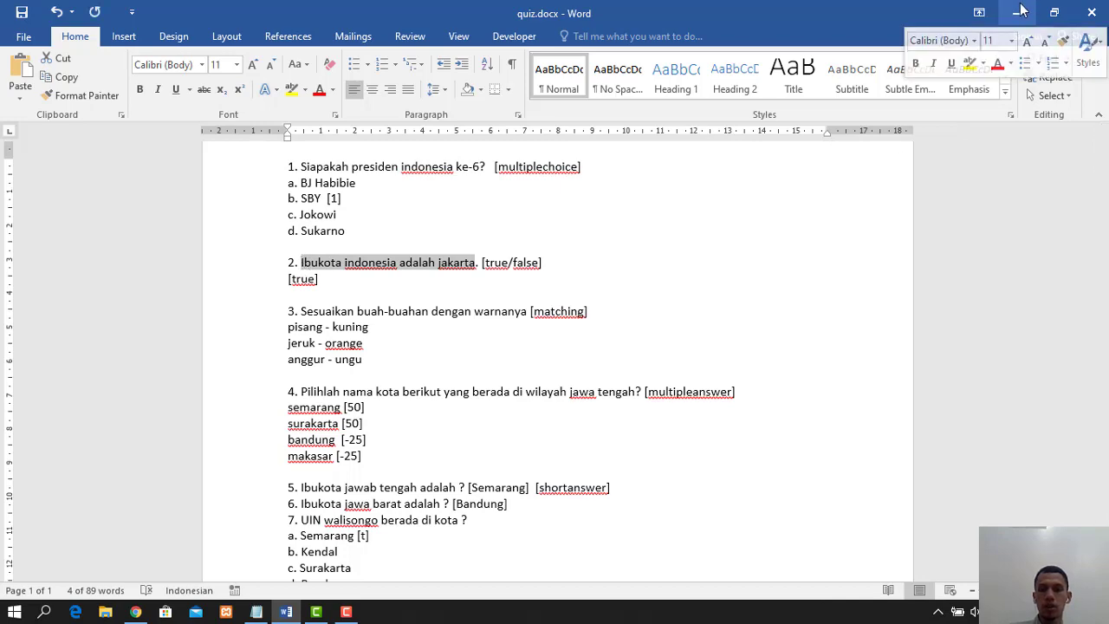
click(1019, 11)
- Close the question preview in the browser and add a new True/False question to the question bank
click(364, 15)
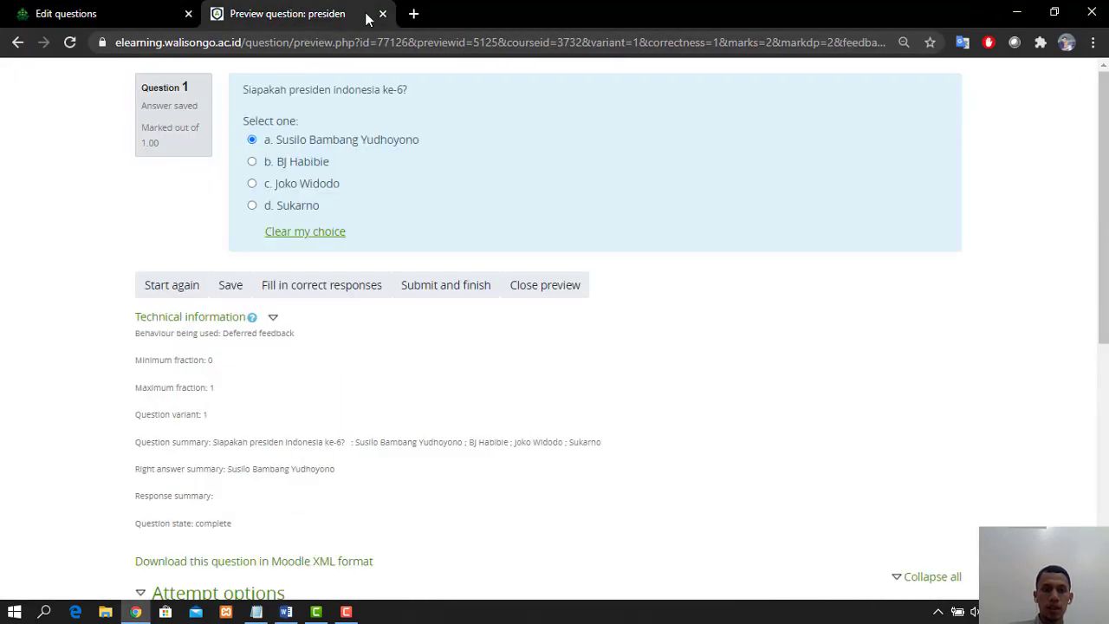
click(383, 14)
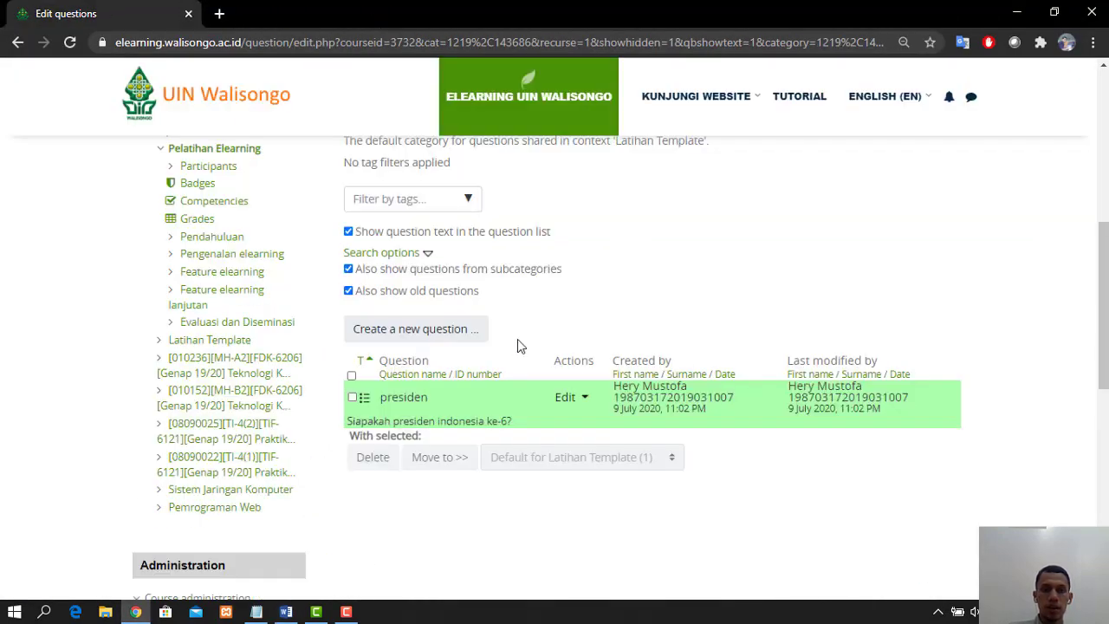
click(452, 329)
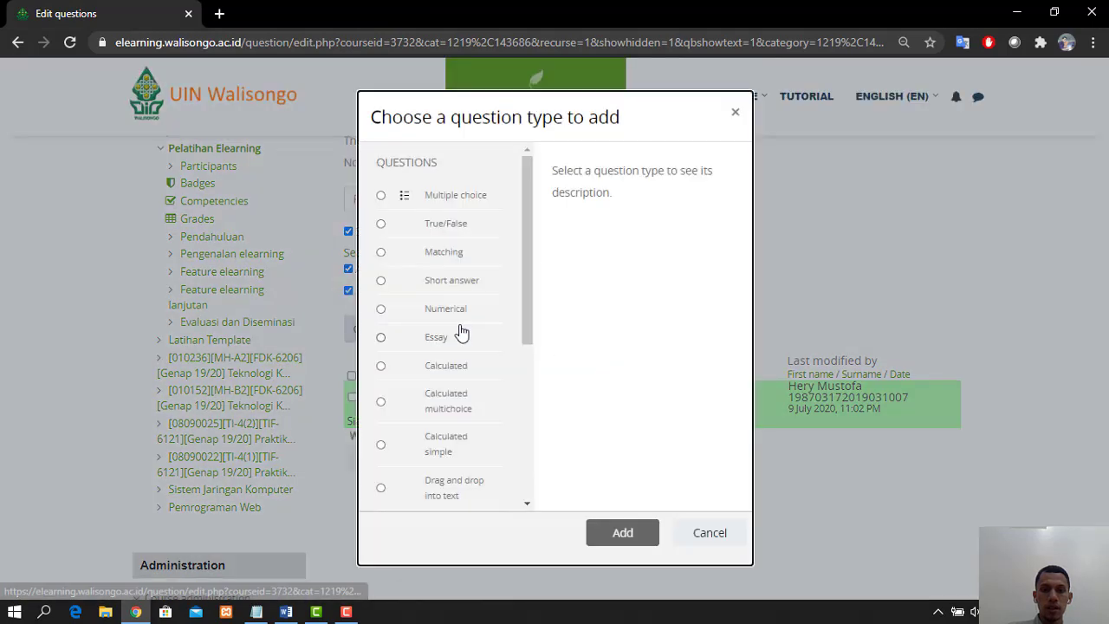
click(459, 225)
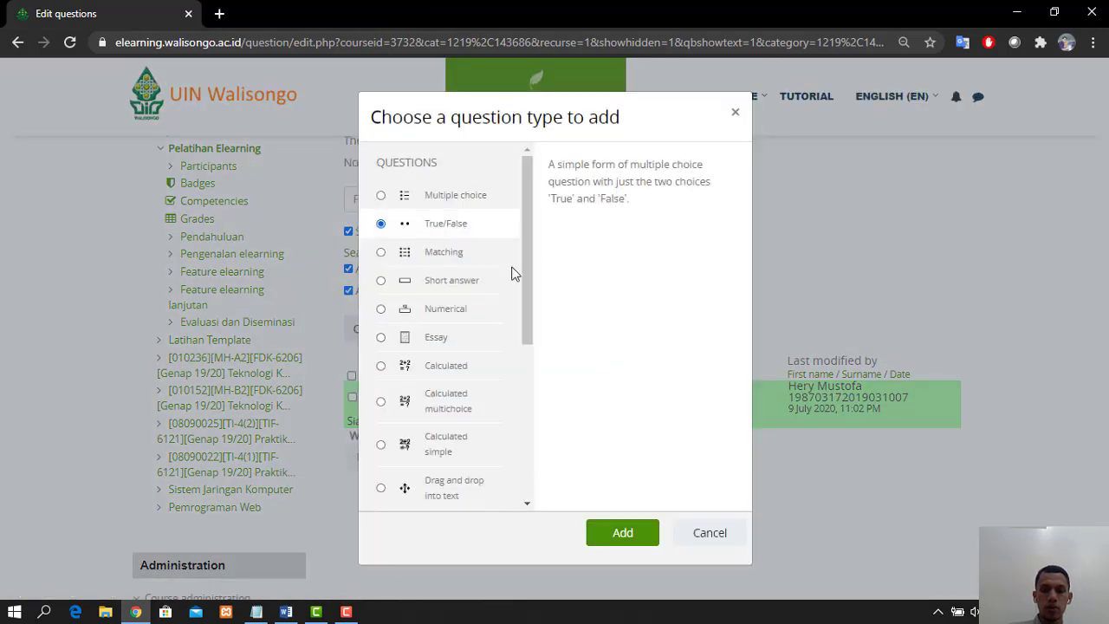
click(598, 531)
scroll(632, 364, down, 4)
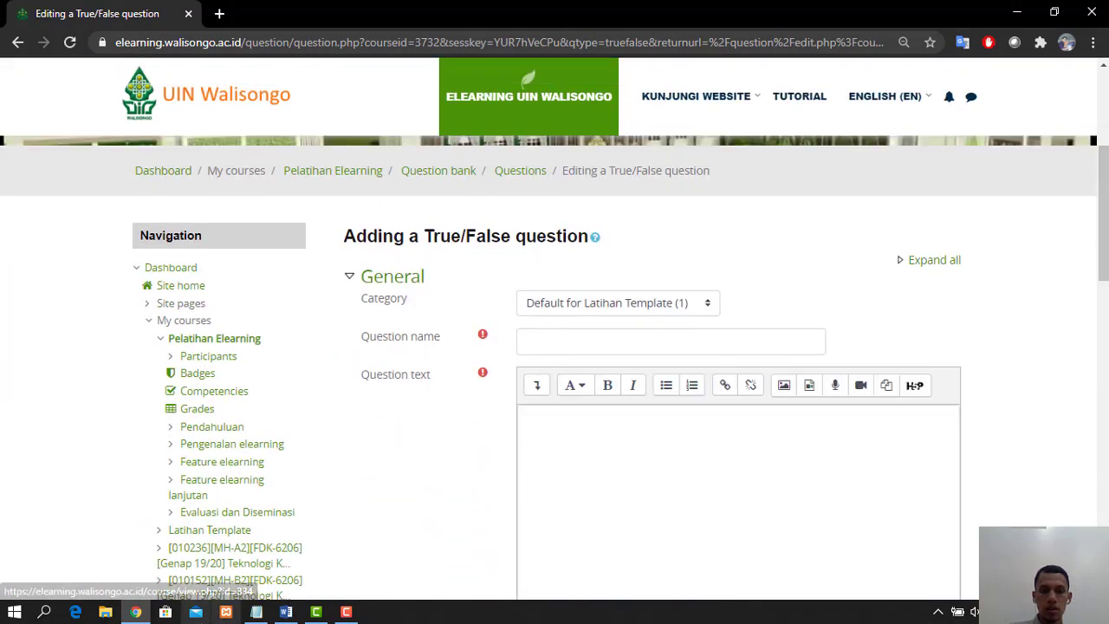
- Name the question "ibukota indonesia" and enter "Ibukota indonesia adalah jakarta" as its question text
click(285, 612)
click(282, 612)
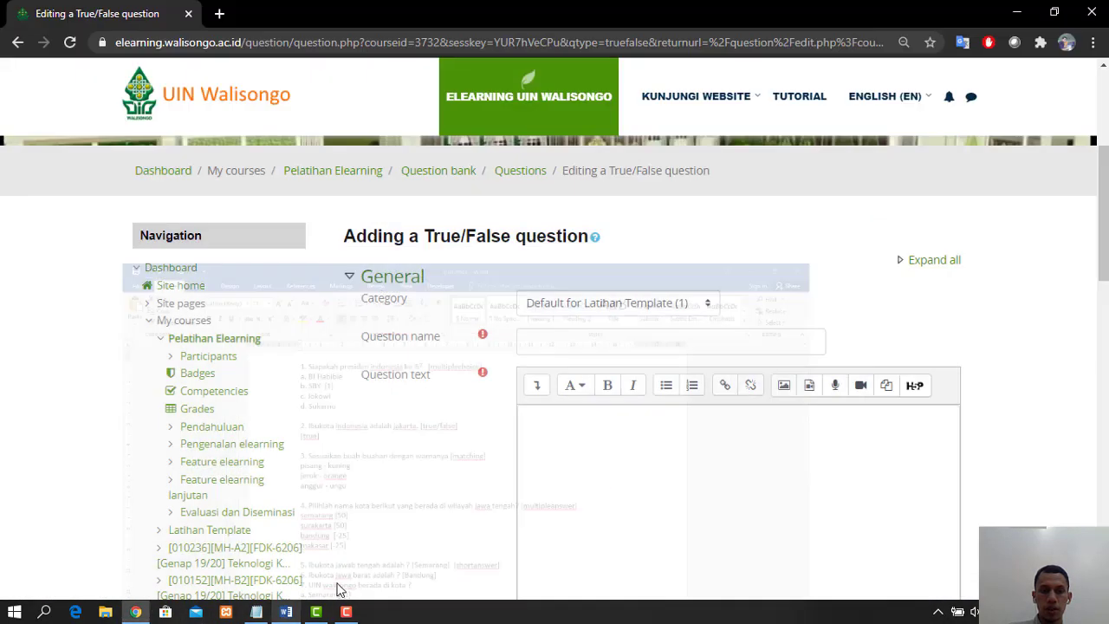
click(571, 345)
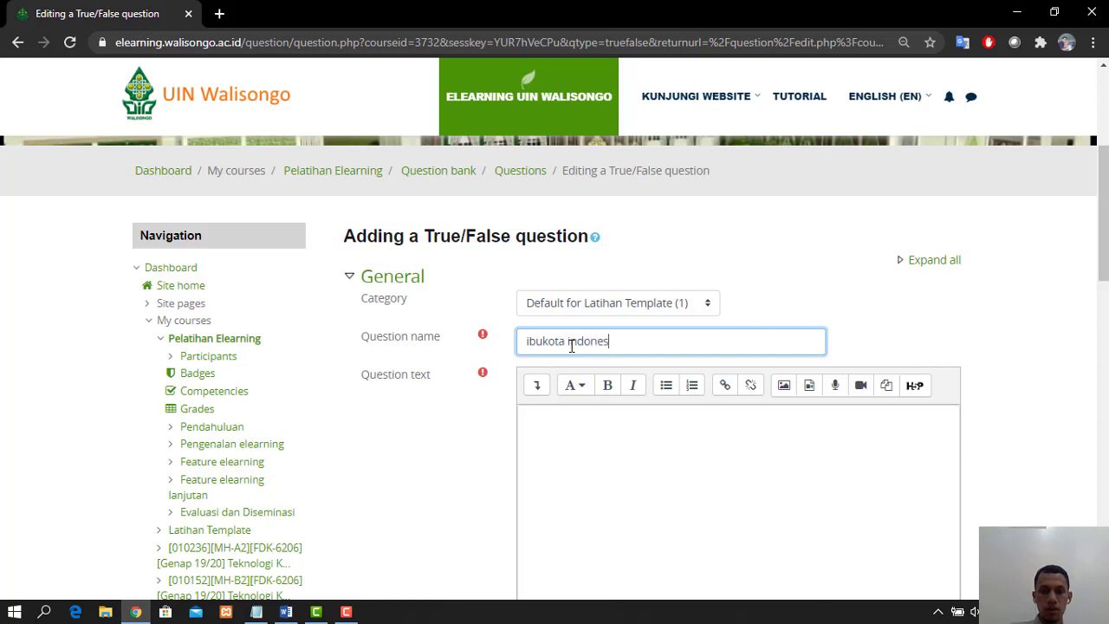
click(579, 481)
text(ibukota indonesia adalah jakarta)
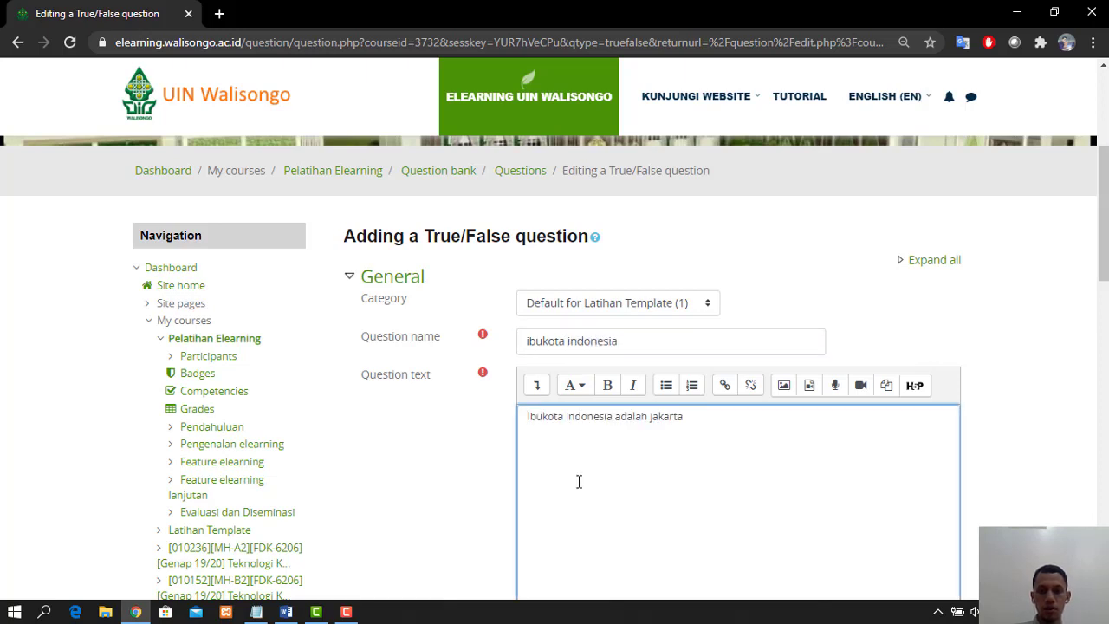
- Set the correct answer of the True/False question to True
scroll(768, 413, down, 4)
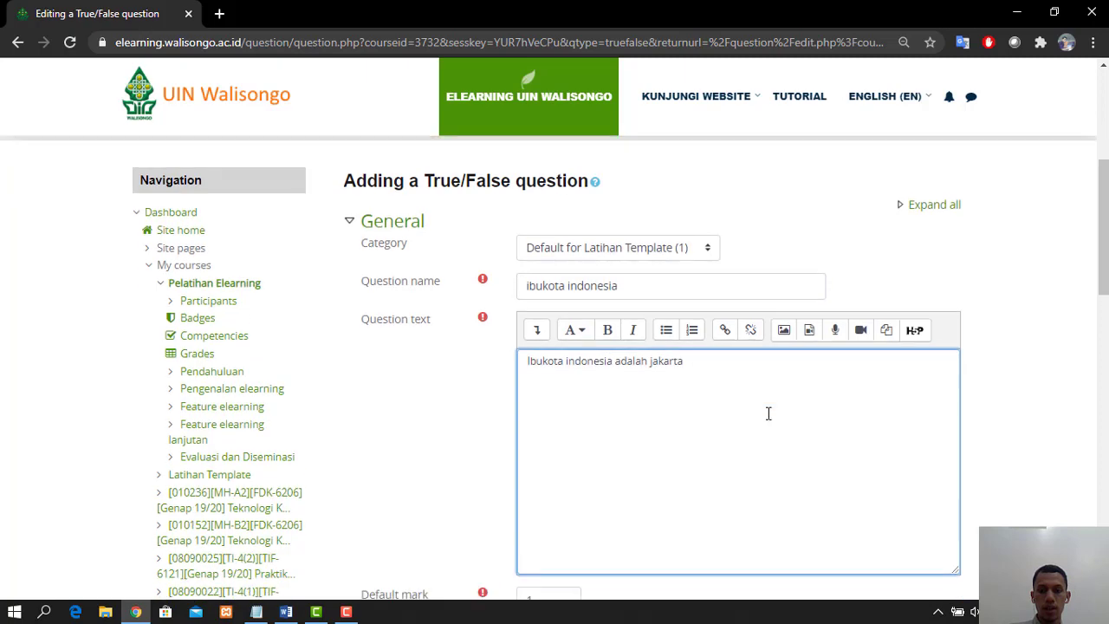
scroll(767, 414, down, 3)
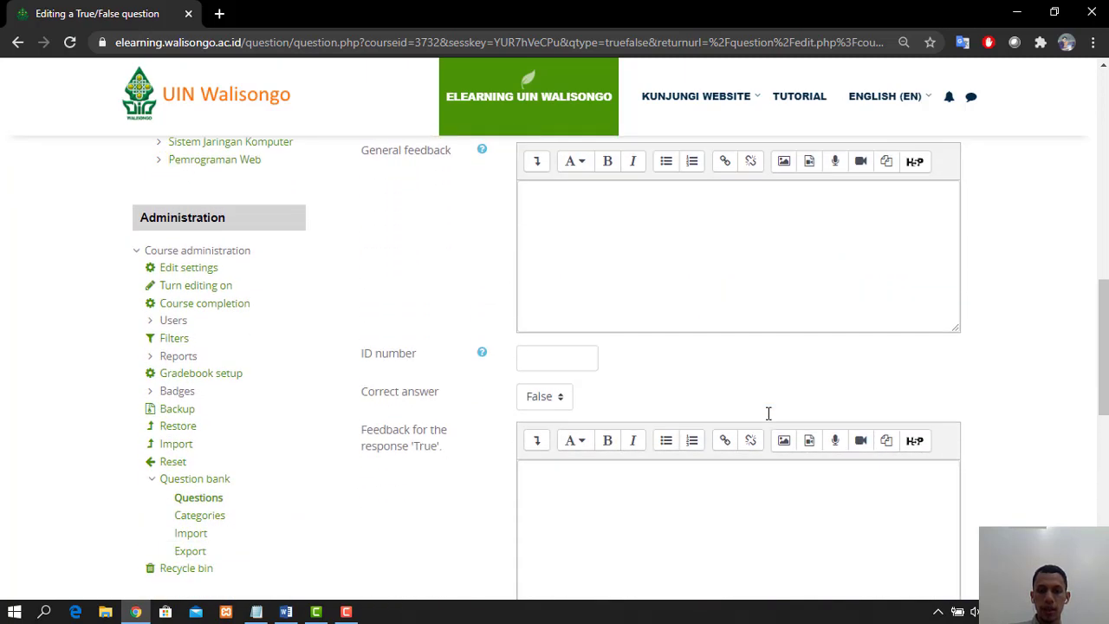
click(544, 368)
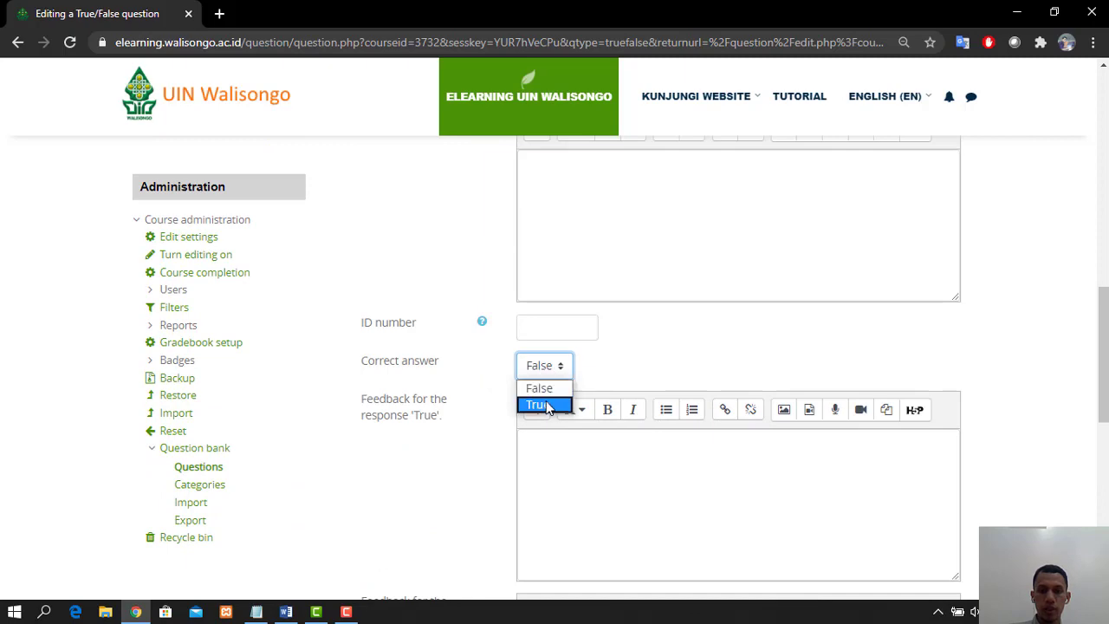
click(545, 405)
- Leave the True and False feedback empty and save the True/False question
scroll(564, 304, up, 3)
scroll(696, 419, down, 5)
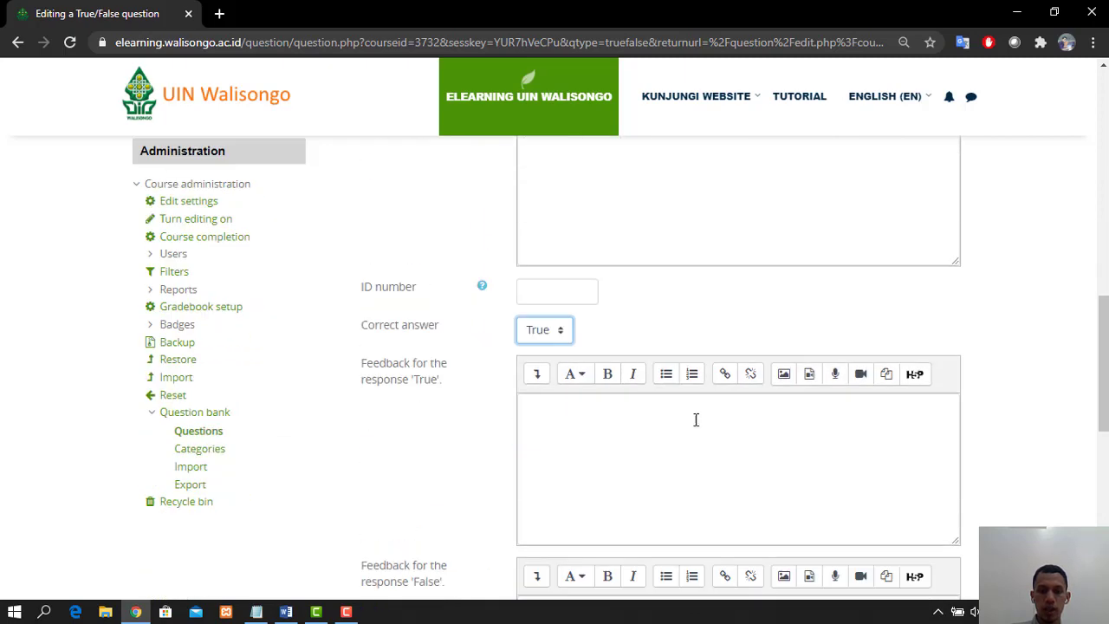
scroll(665, 430, down, 2)
scroll(487, 387, up, 2)
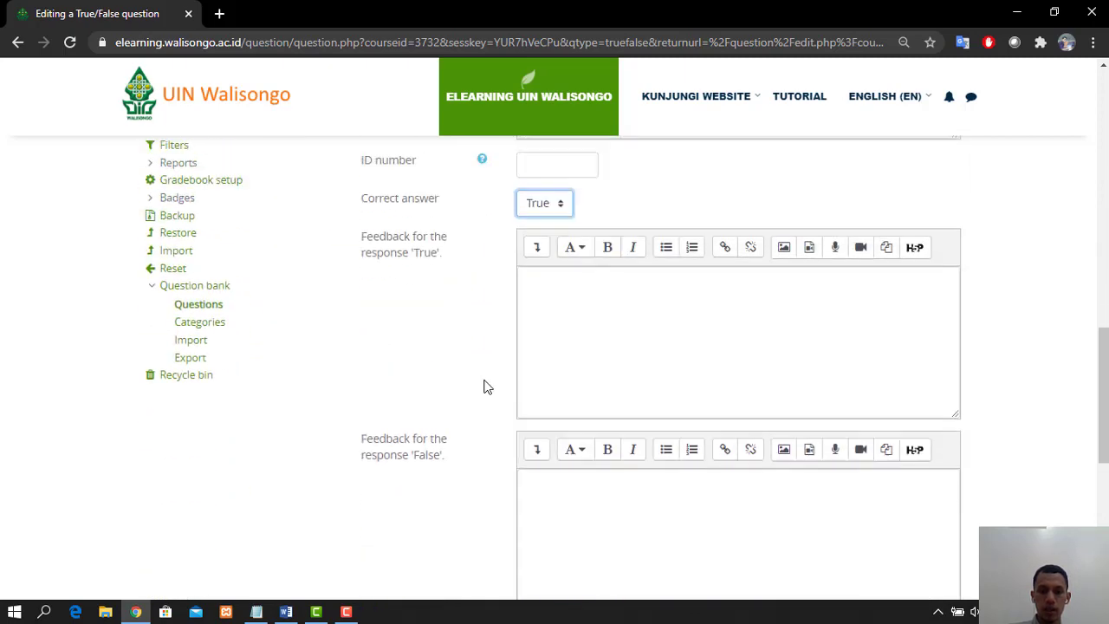
scroll(545, 360, down, 4)
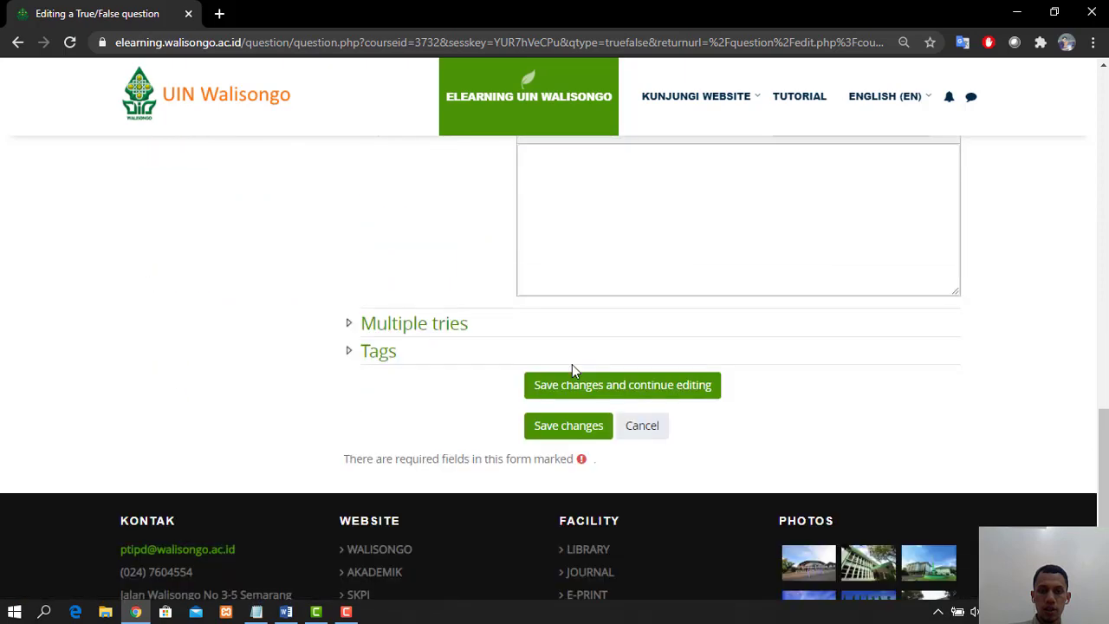
click(575, 427)
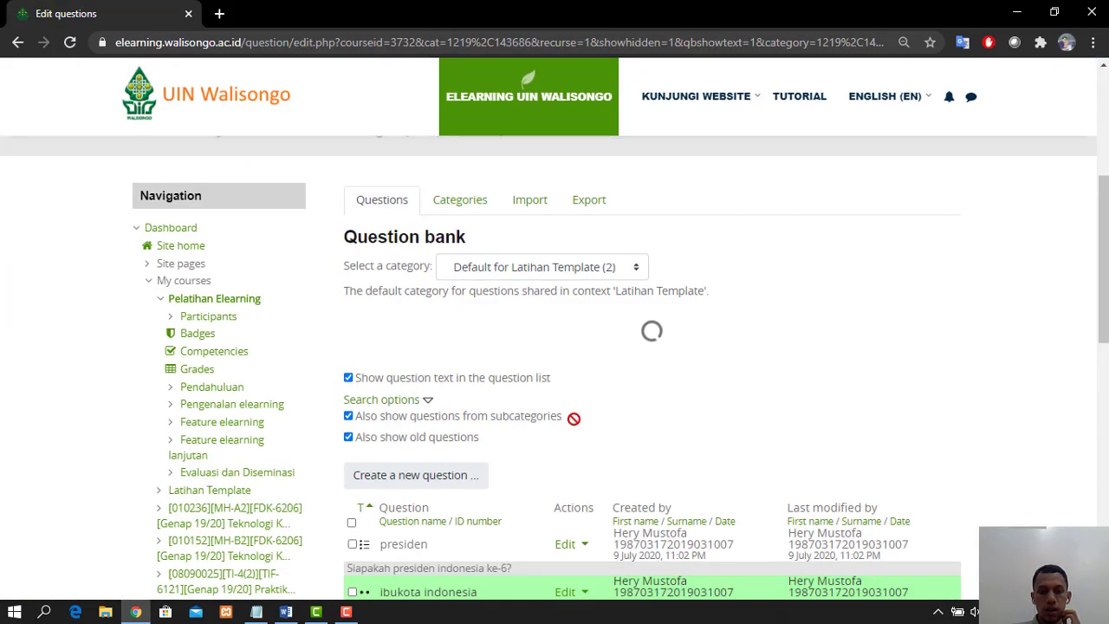
scroll(530, 422, down, 2)
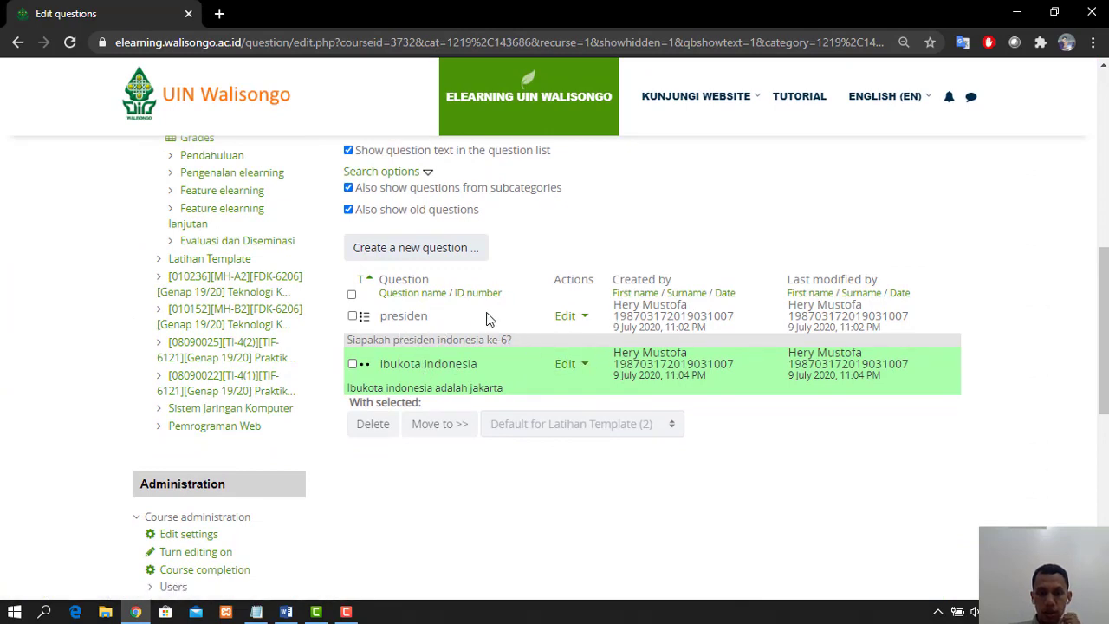
- Switch to quiz.docx in Word and copy the question 3 text "Sesuaikan buah-buahan dengan warnanya"
click(285, 612)
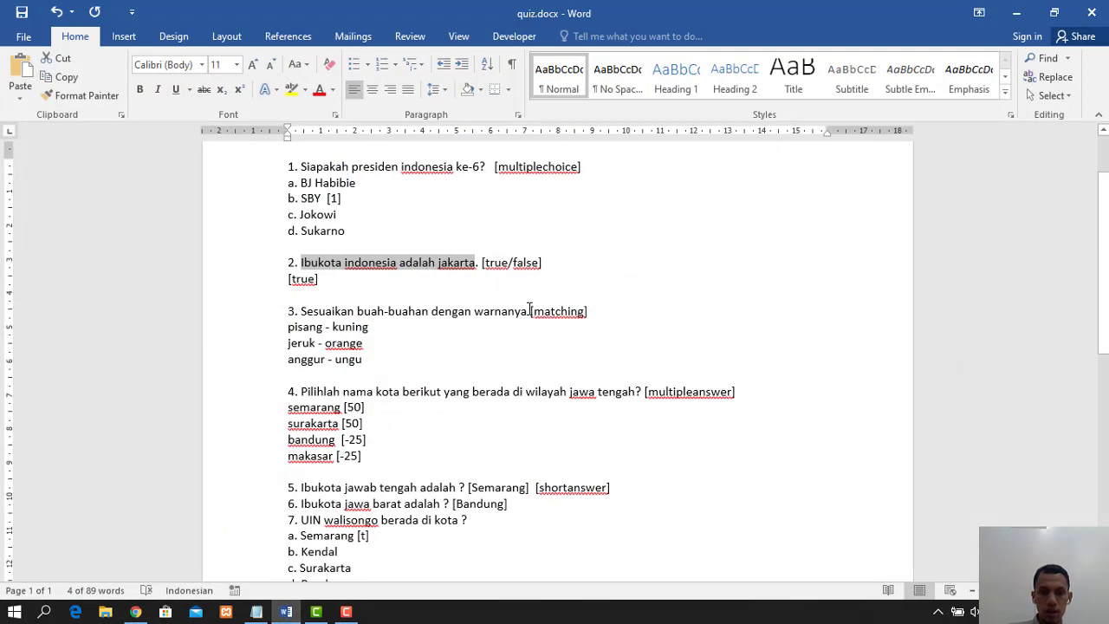
drag(529, 309, 330, 318)
key(ctrl+c)
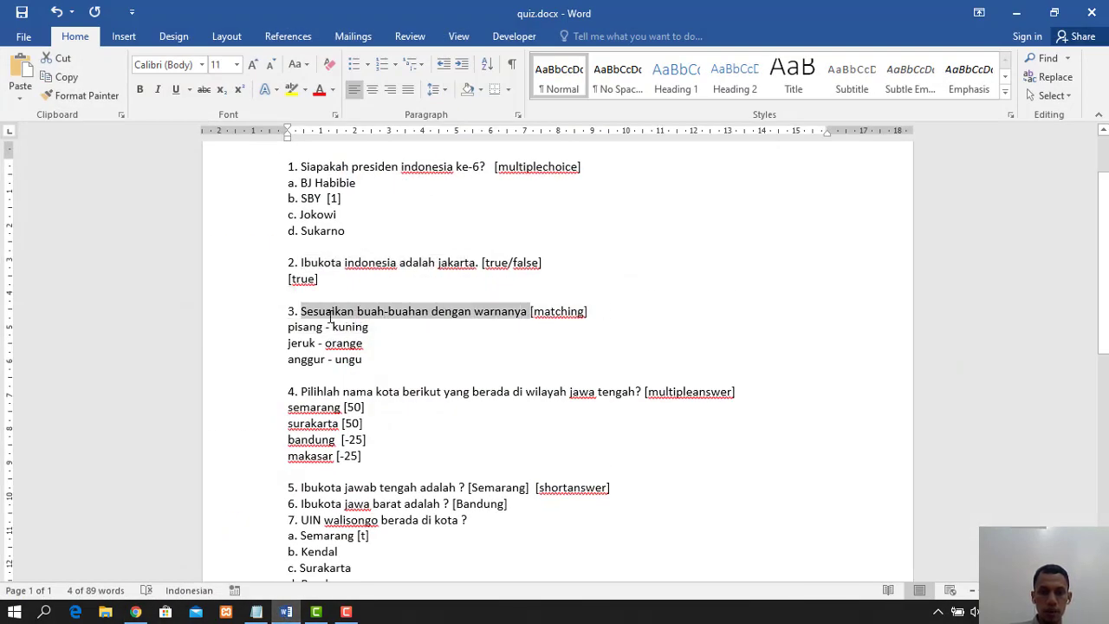
- Switch back to the question bank in Chrome and start adding a new Matching question
click(136, 612)
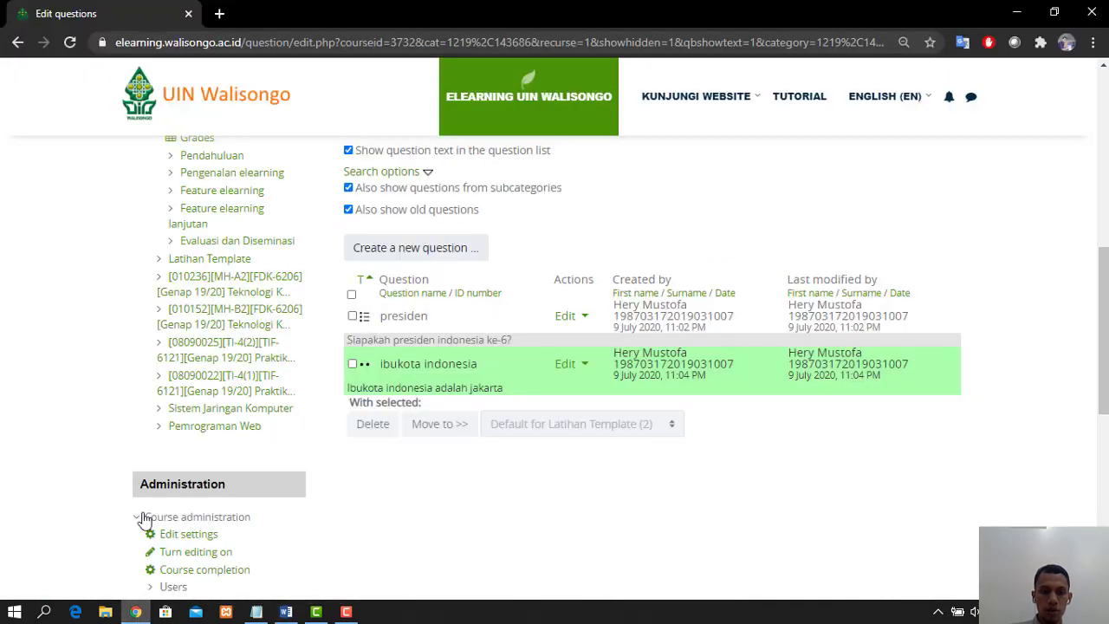
scroll(498, 419, up, 1)
click(463, 335)
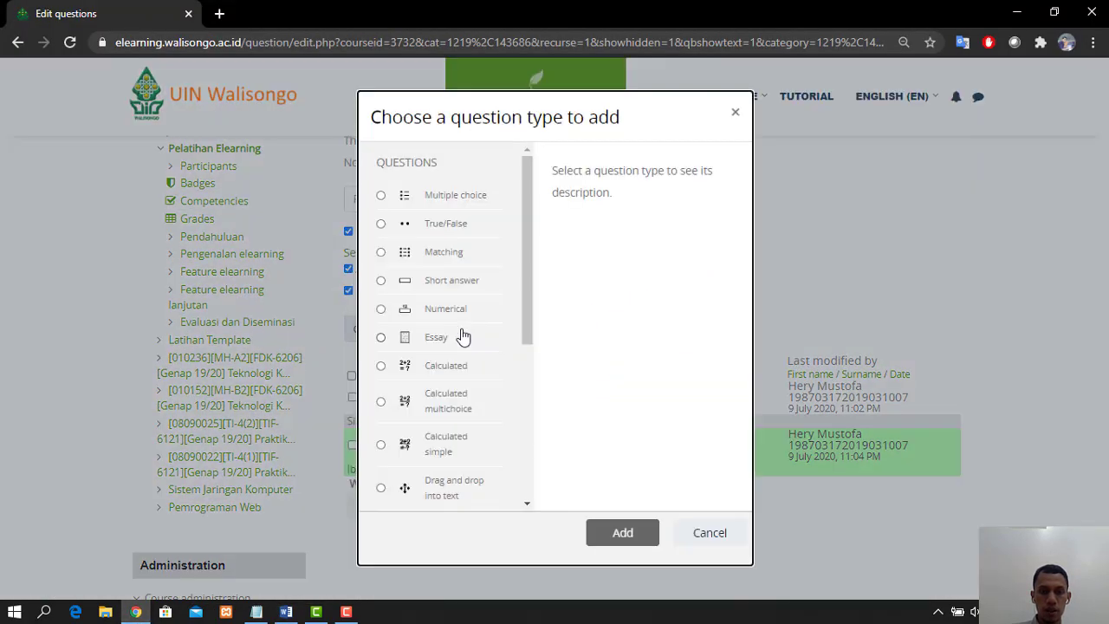
click(463, 252)
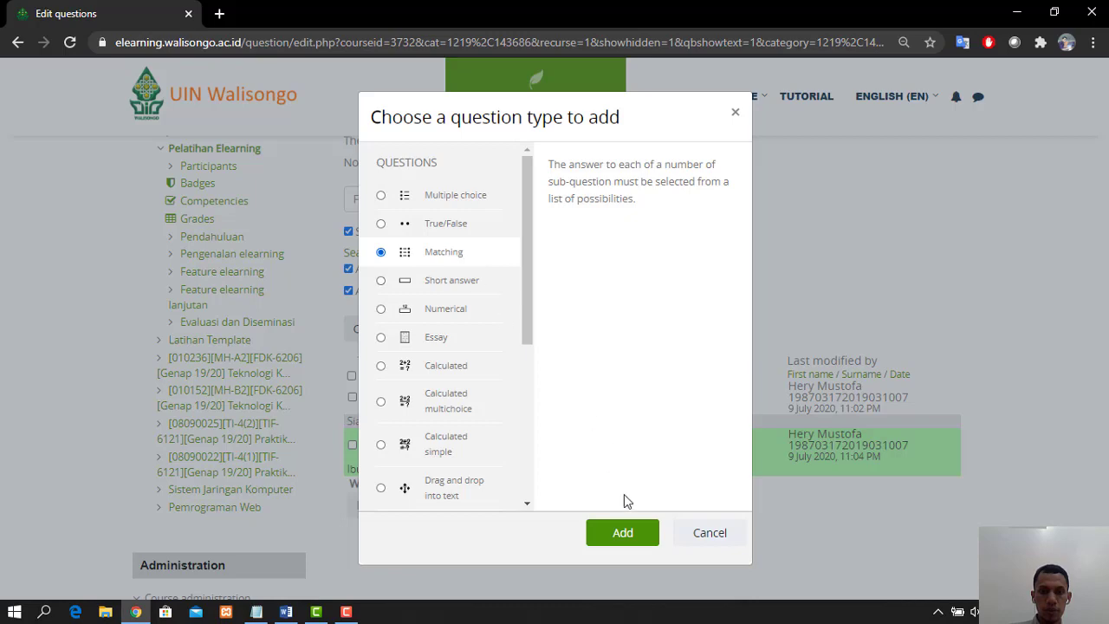
click(619, 531)
- Name the new Matching question "warna buah"
scroll(572, 416, down, 4)
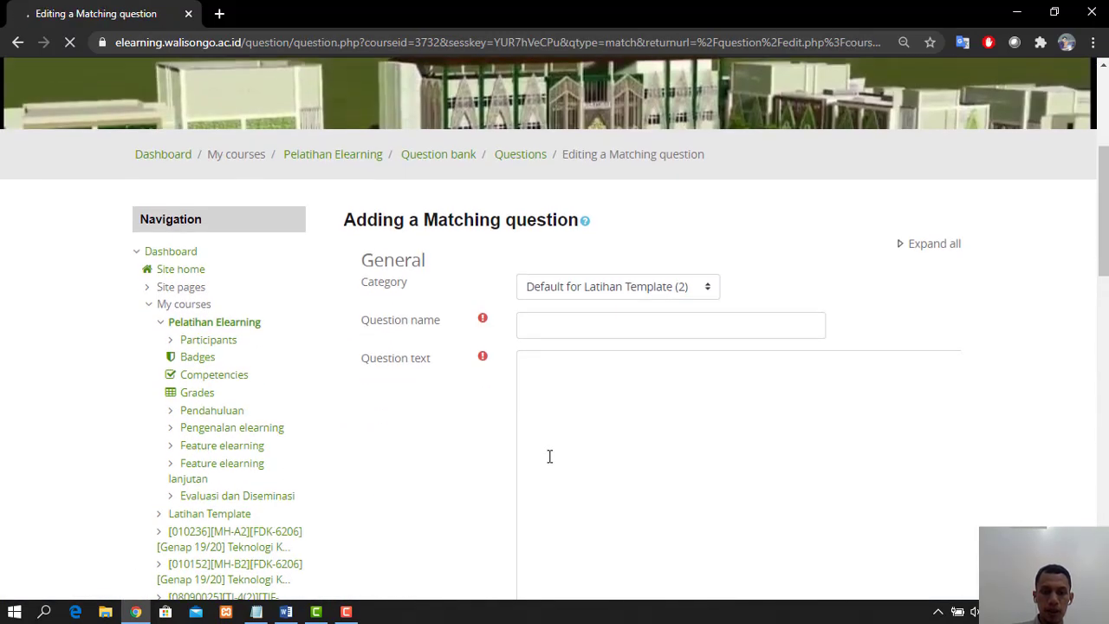
click(590, 318)
text(bu)
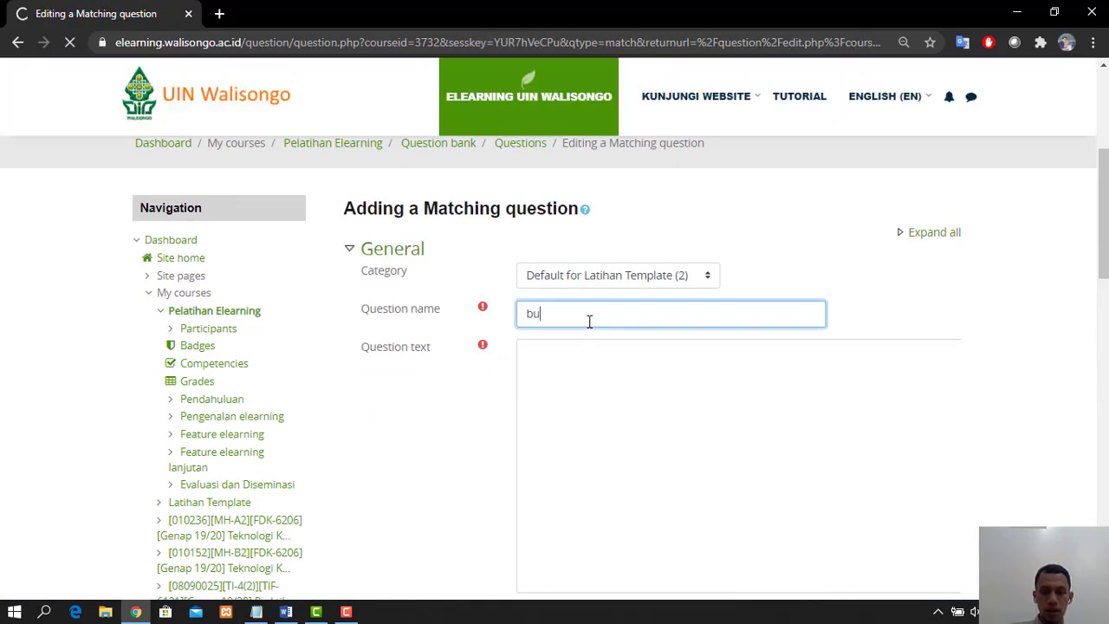
text(a)
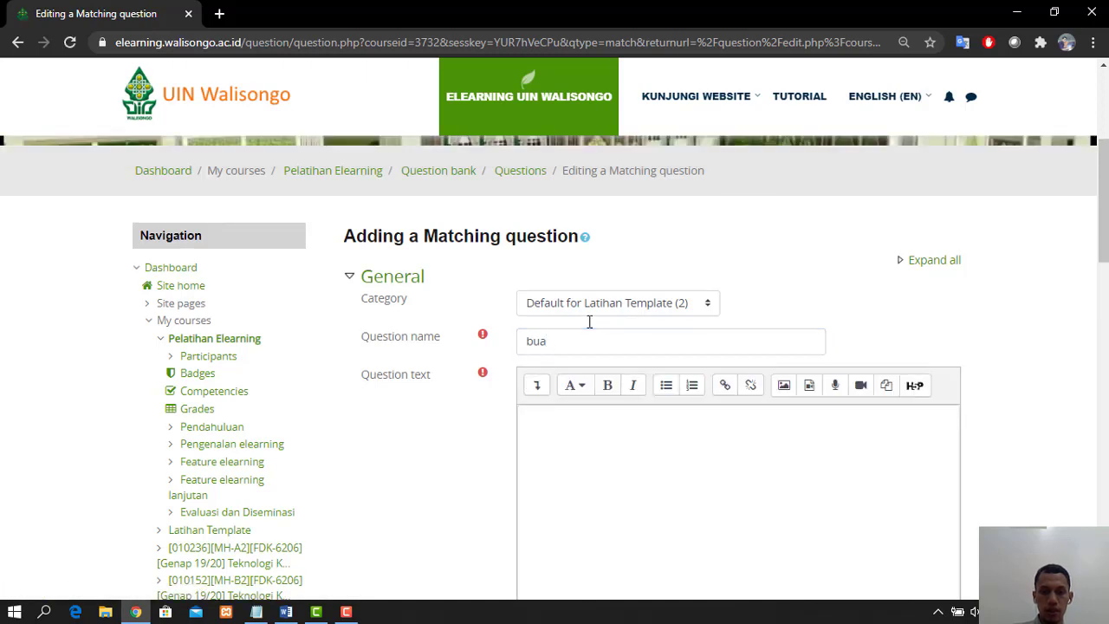
click(549, 350)
key(ctrl+a)
text(w)
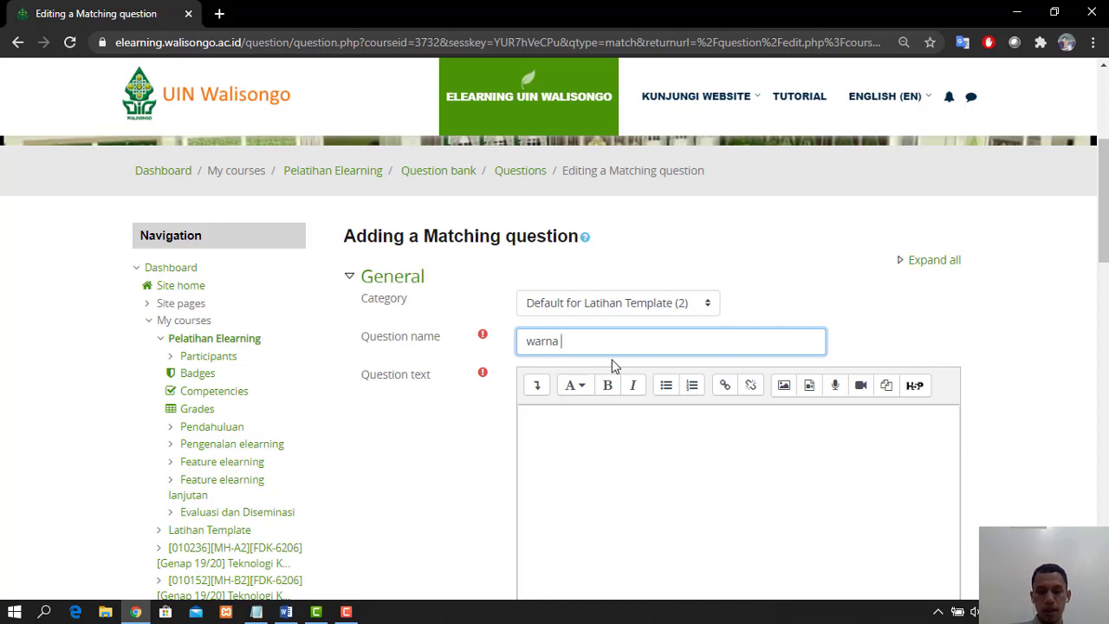
- Recopy the question 3 text from quiz.docx in Word and use "Sesuaikan buah-buahan dengan warnanya" as the question text
click(606, 454)
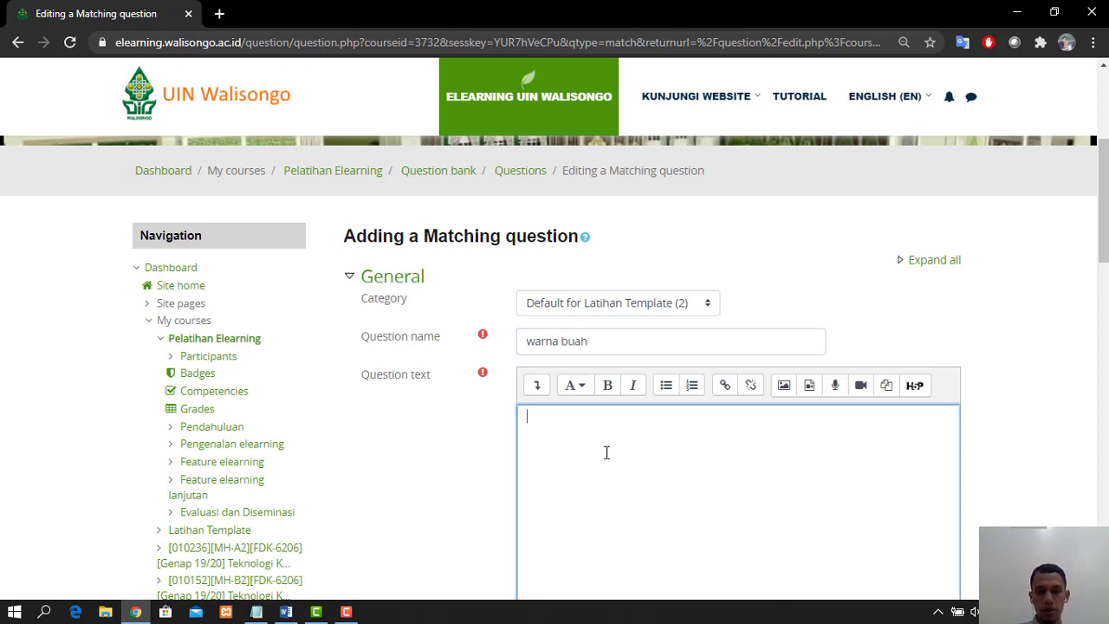
text(ibukota indonesia adalah jakarta)
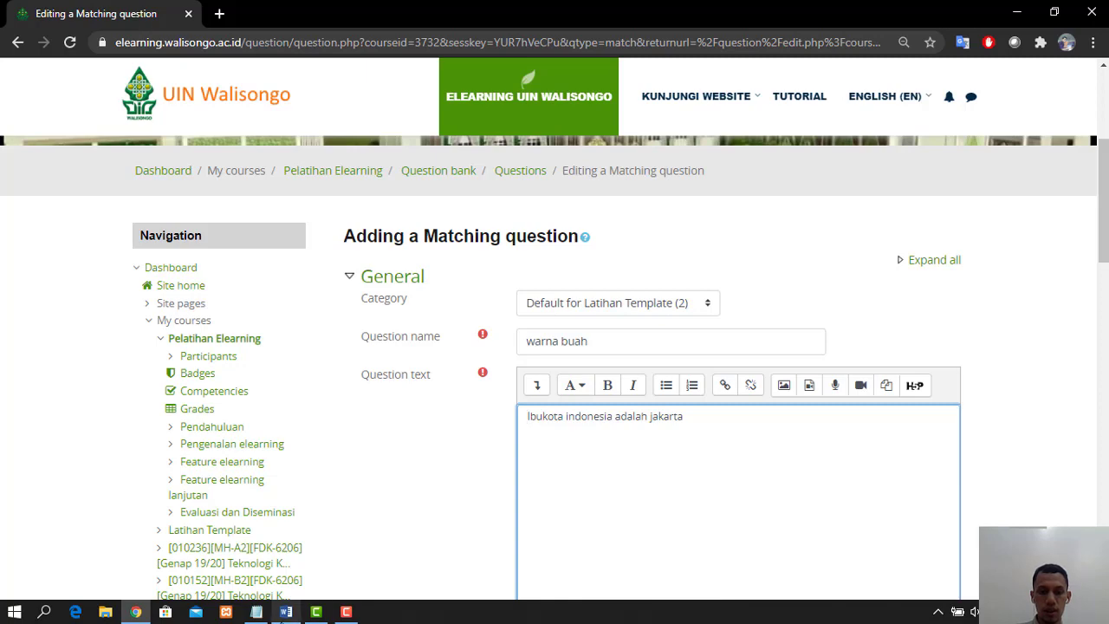
click(288, 612)
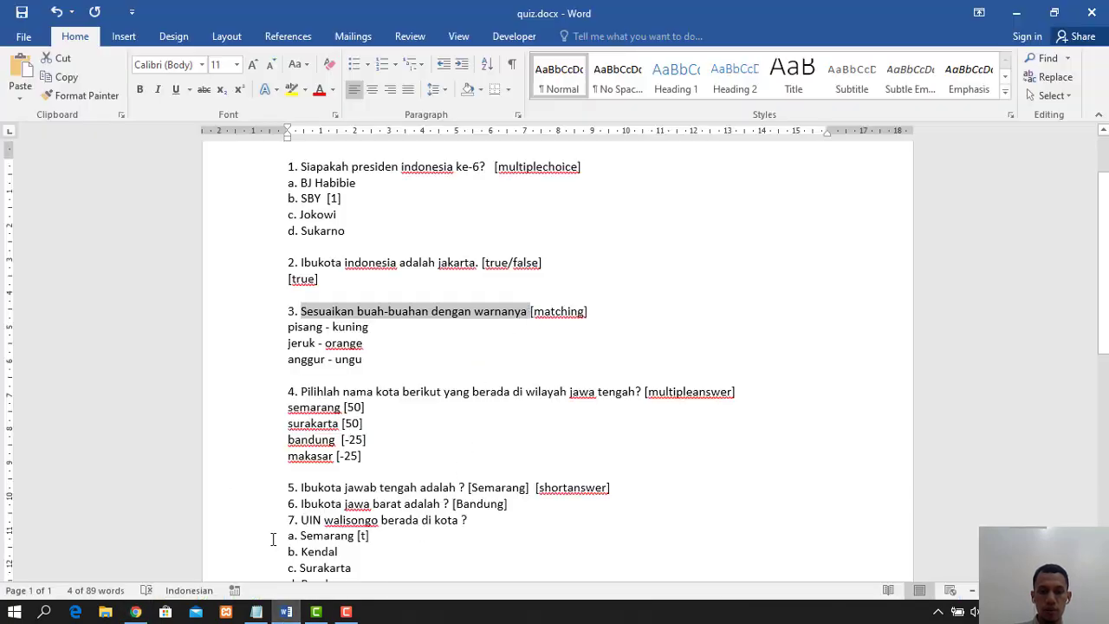
click(135, 613)
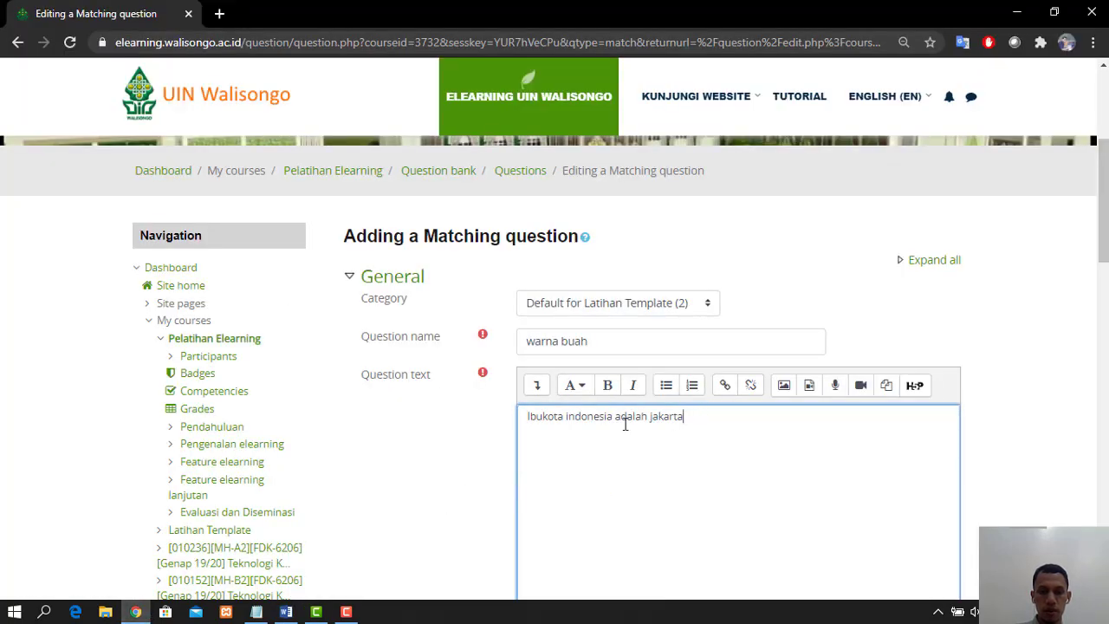
key(ctrl+a)
key(ctrl+v)
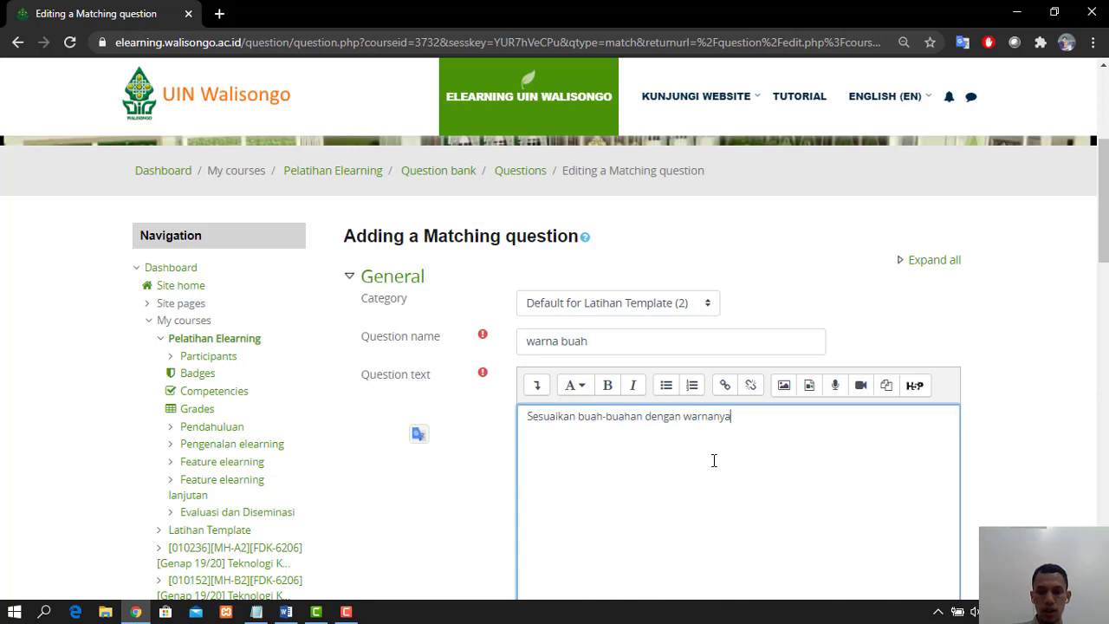
- Review the default mark, general feedback, ID number and shuffle settings of the Matching question
scroll(714, 460, down, 3)
scroll(715, 464, down, 3)
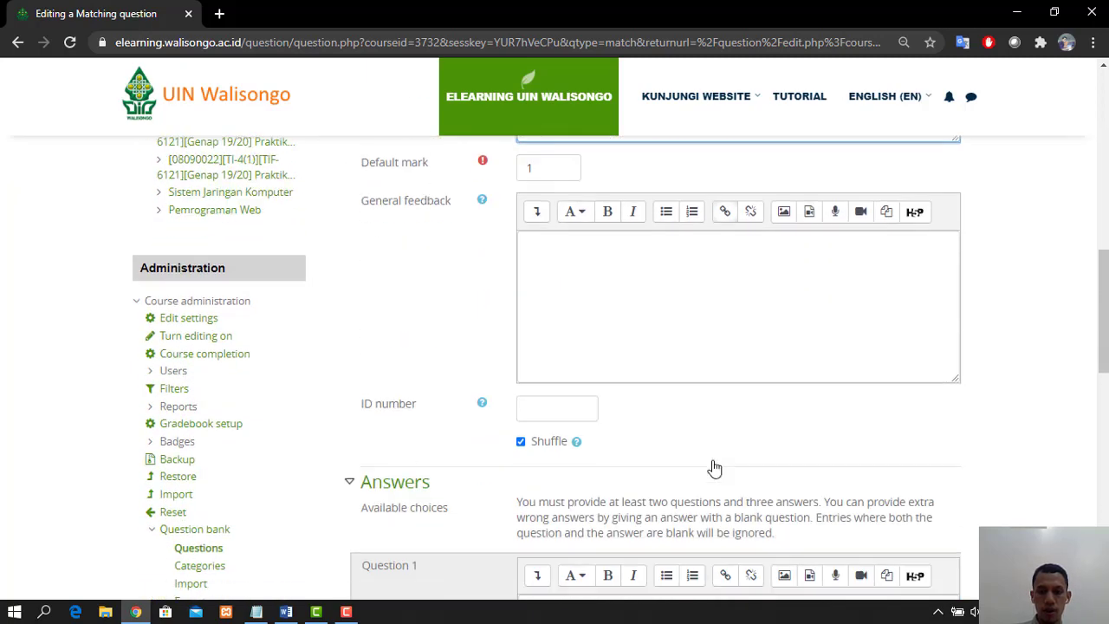
scroll(659, 383, up, 3)
scroll(584, 307, up, 1)
scroll(586, 337, down, 2)
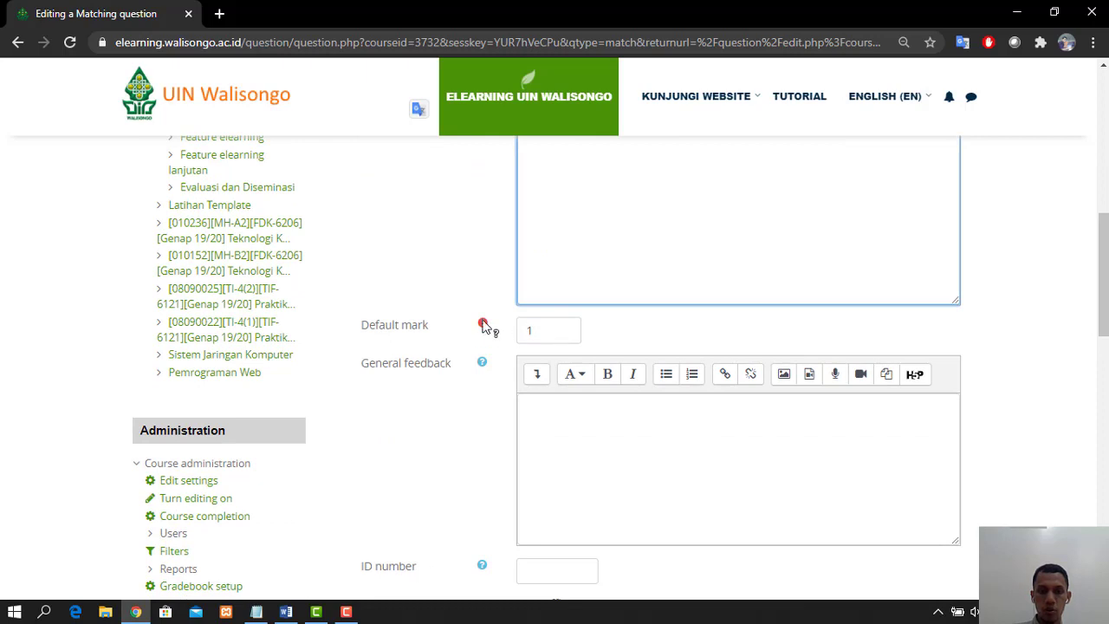
scroll(548, 331, down, 3)
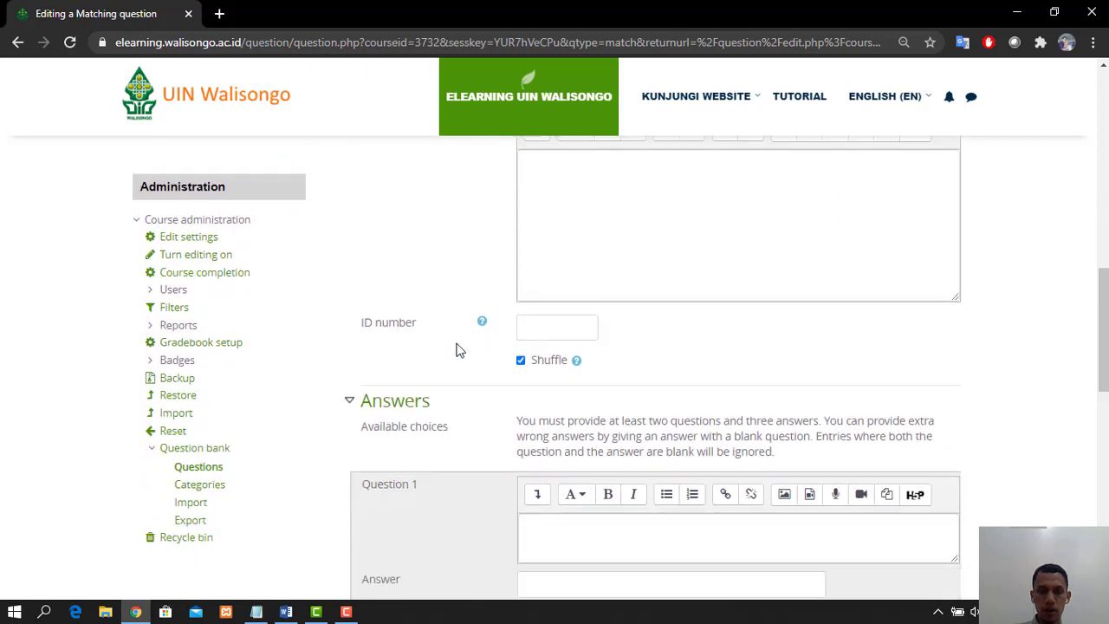
scroll(462, 340, down, 1)
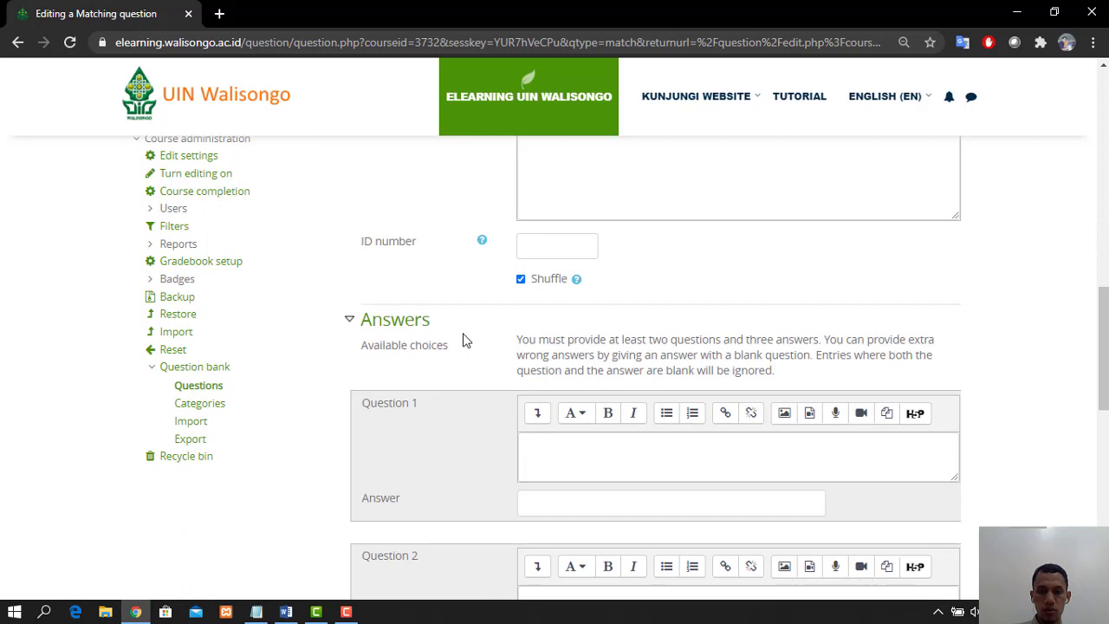
- Enter "Pisang" as Question 1 with the answer "Kuning", checking the pair in quiz.docx in Word
scroll(435, 399, down, 2)
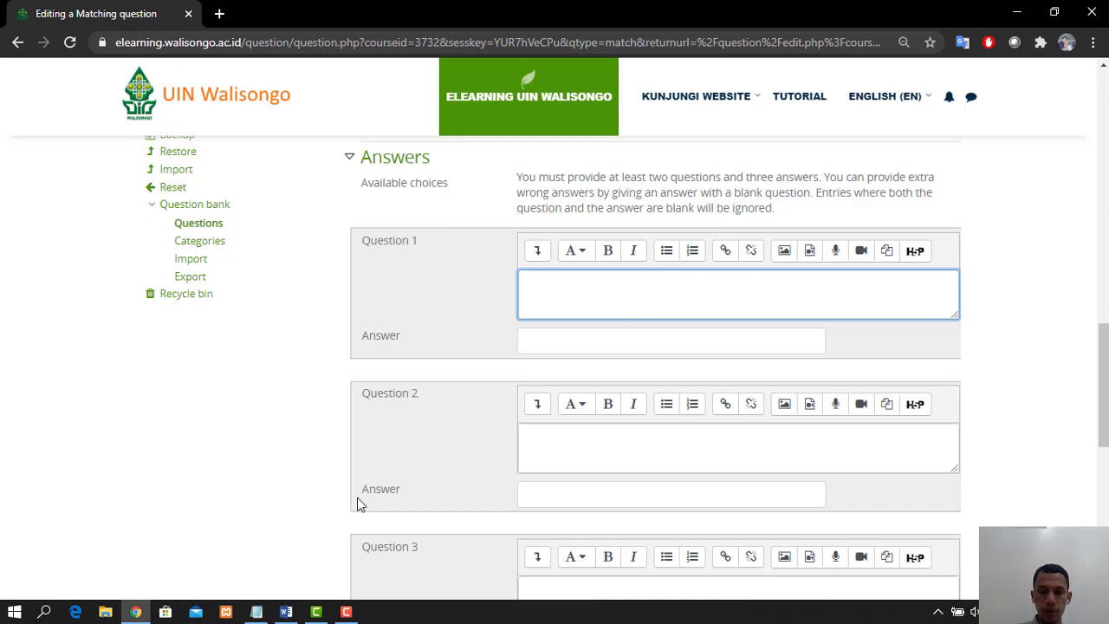
click(292, 617)
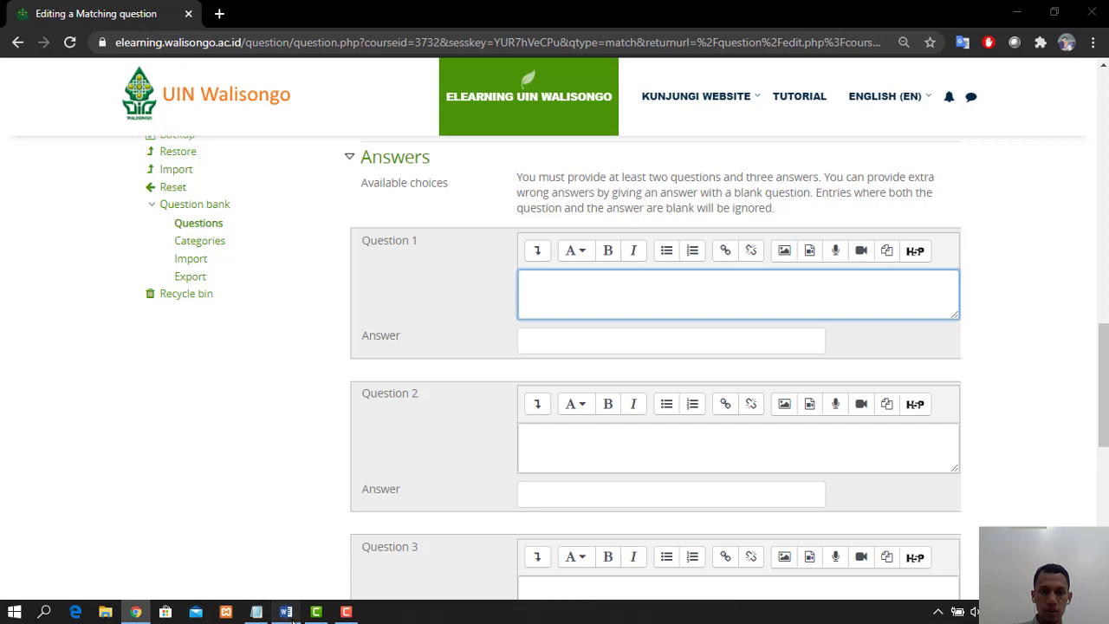
click(292, 618)
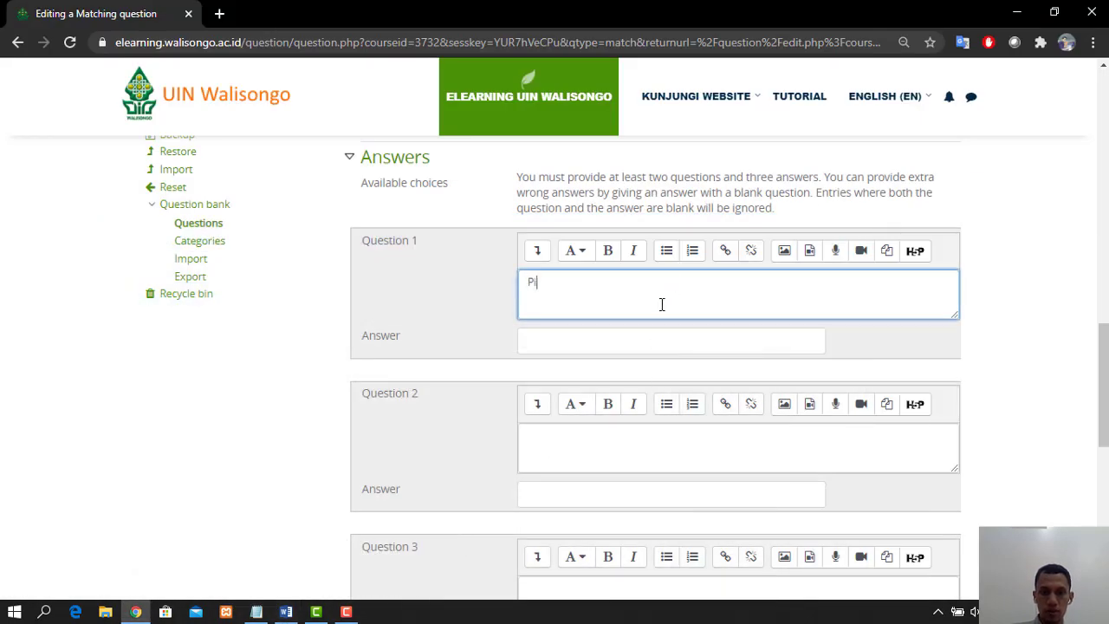
click(646, 347)
click(286, 612)
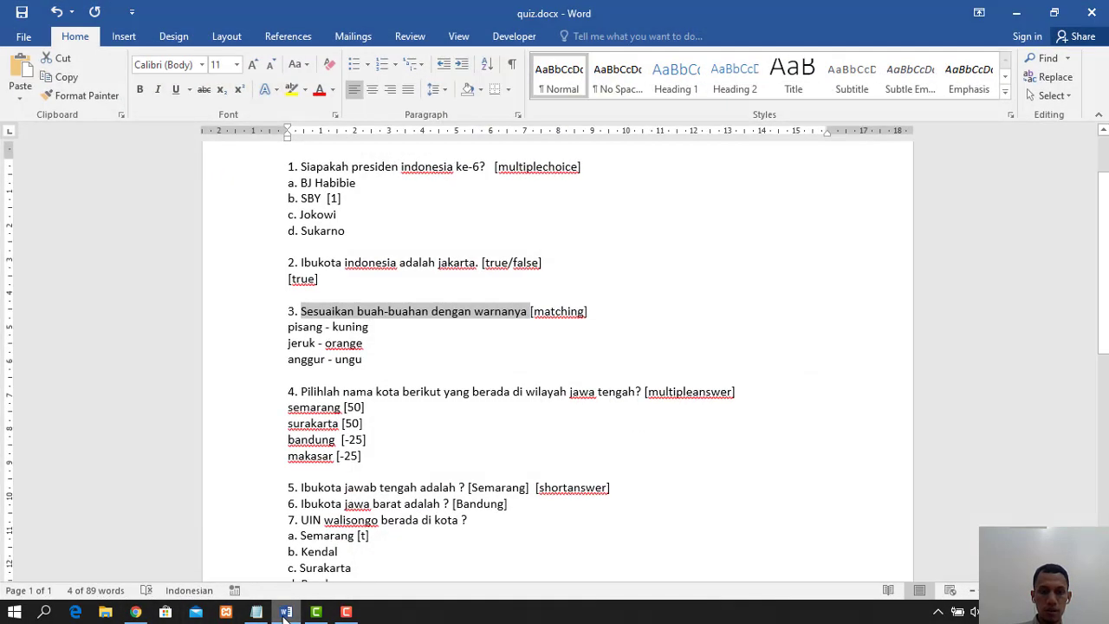
click(286, 612)
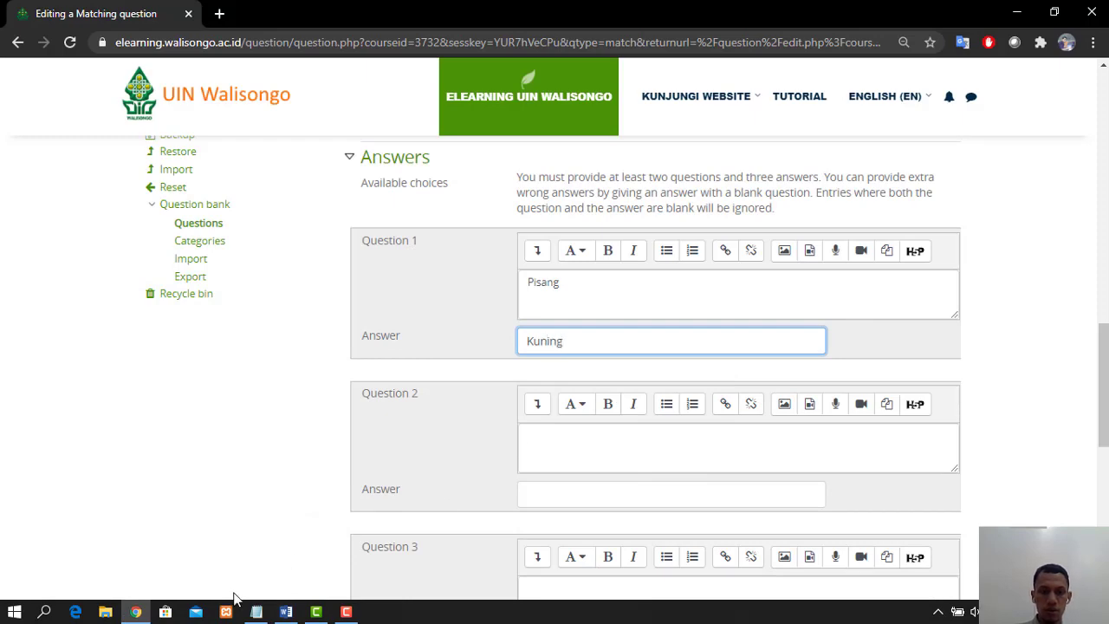
- Check the second pair in quiz.docx in Word and enter "Jeruk" as Question 2 with the answer "Orange"
click(286, 612)
click(287, 612)
click(579, 440)
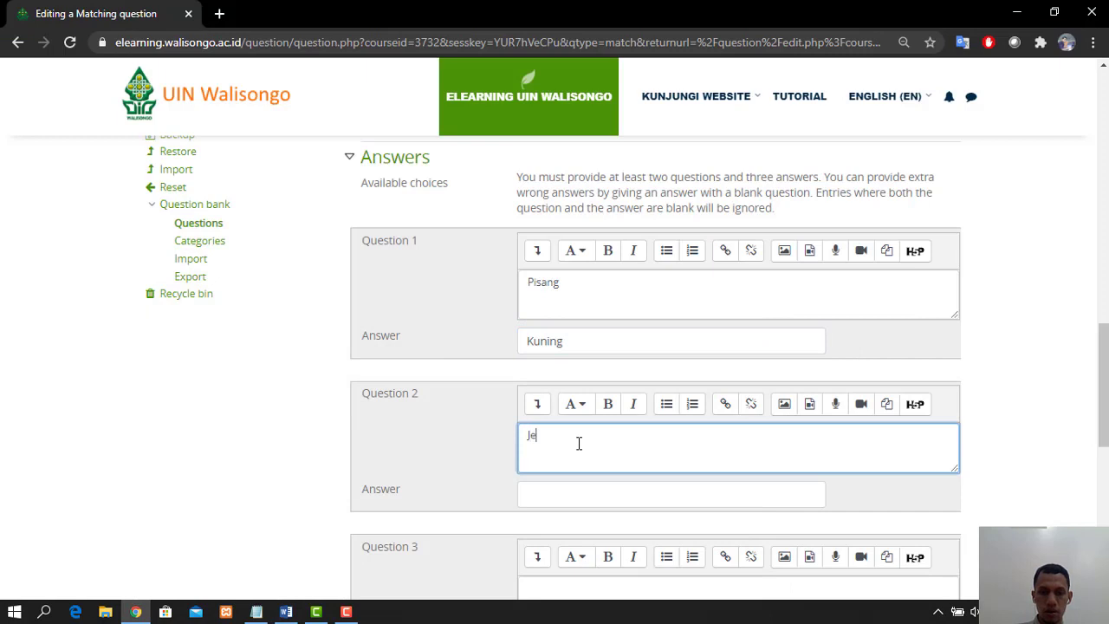
text(Jeruk)
scroll(577, 446, down, 2)
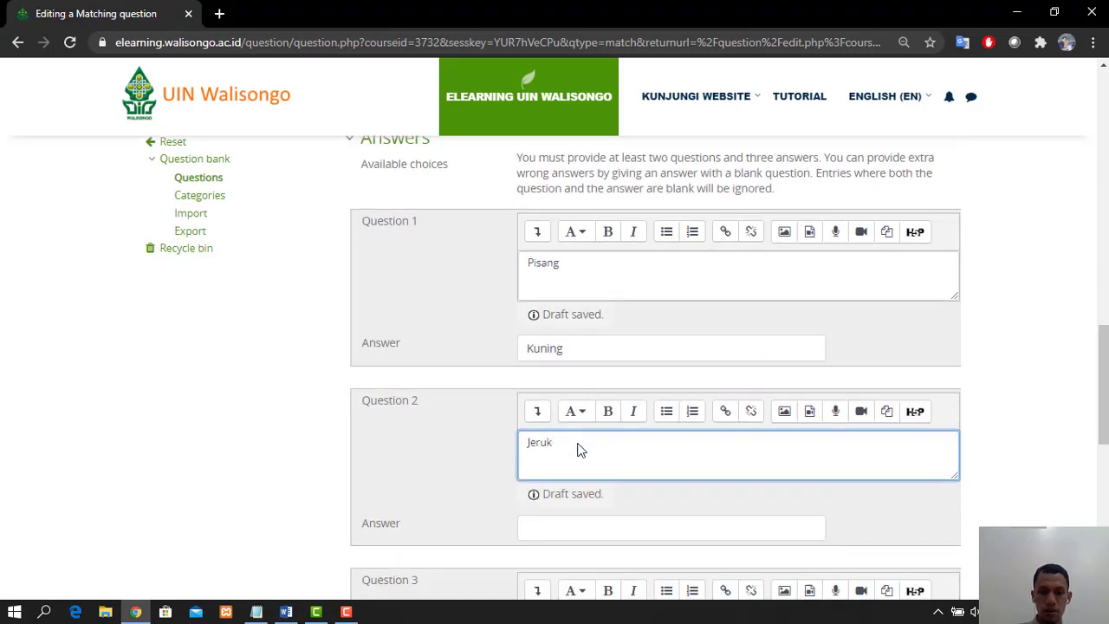
click(572, 388)
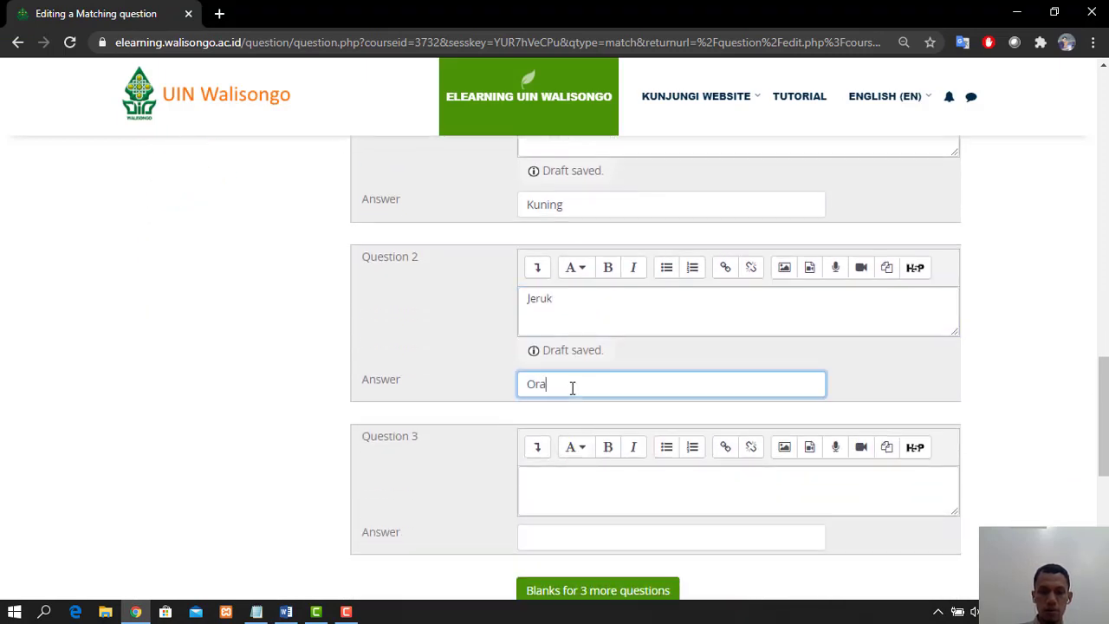
- Enter the pair "Anggur" and "Ungu" from quiz.docx as Question 3 and its answer, and save the Matching question
click(287, 612)
key(alt+Tab)
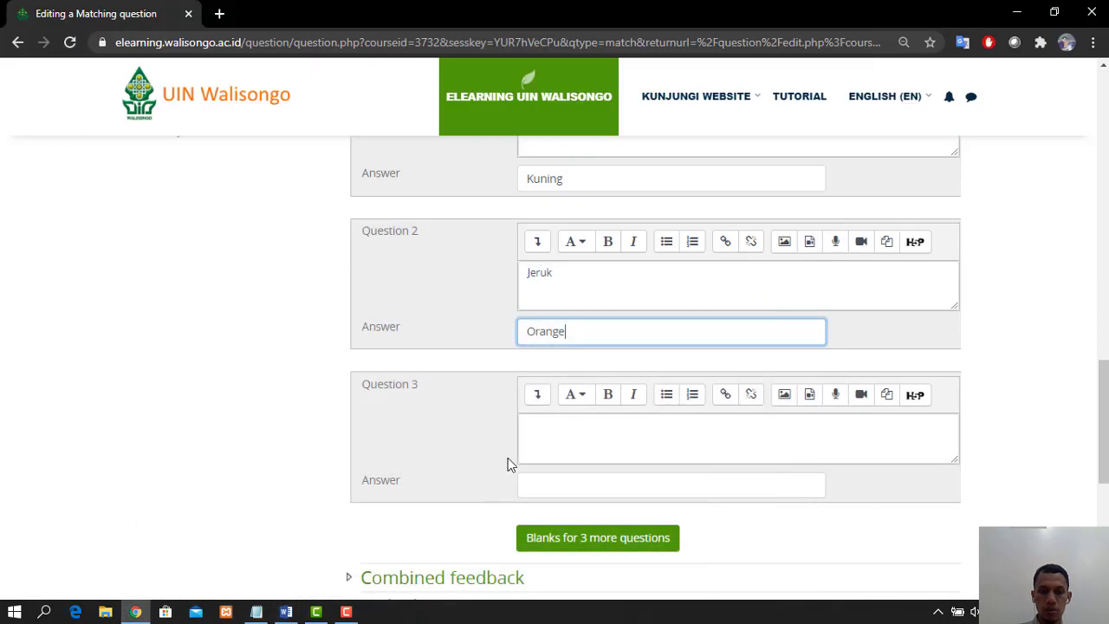
click(537, 443)
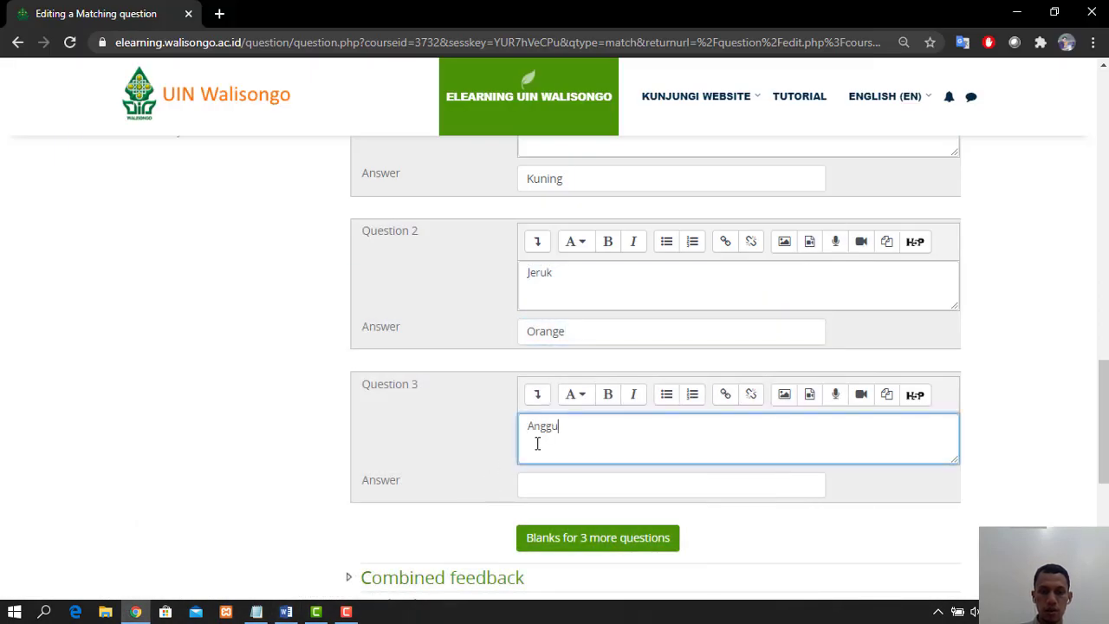
key(Tab)
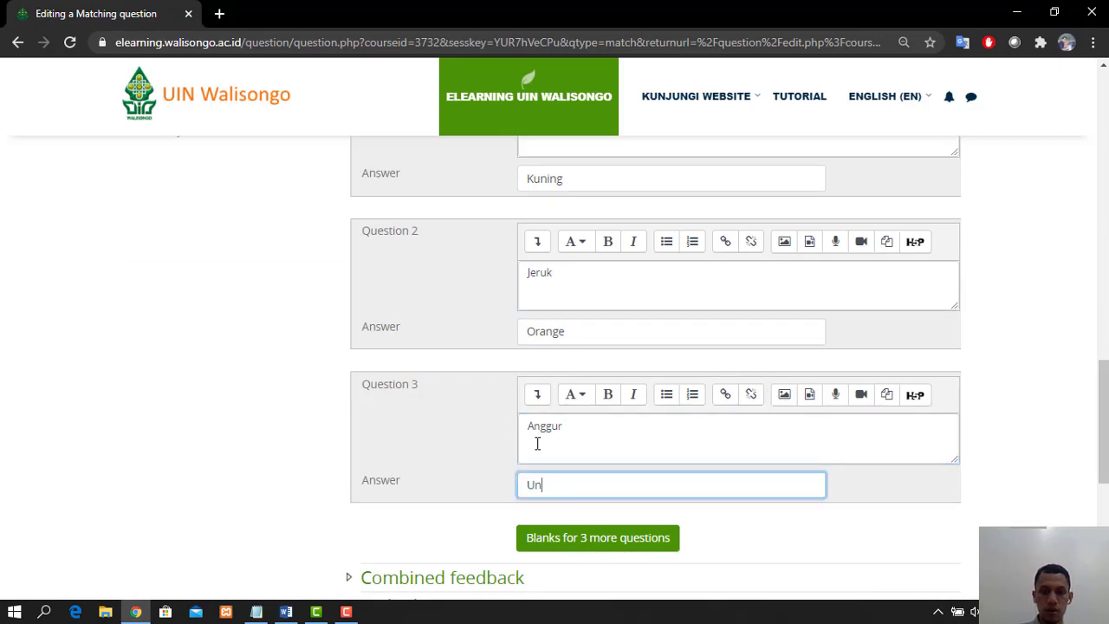
scroll(538, 442, down, 3)
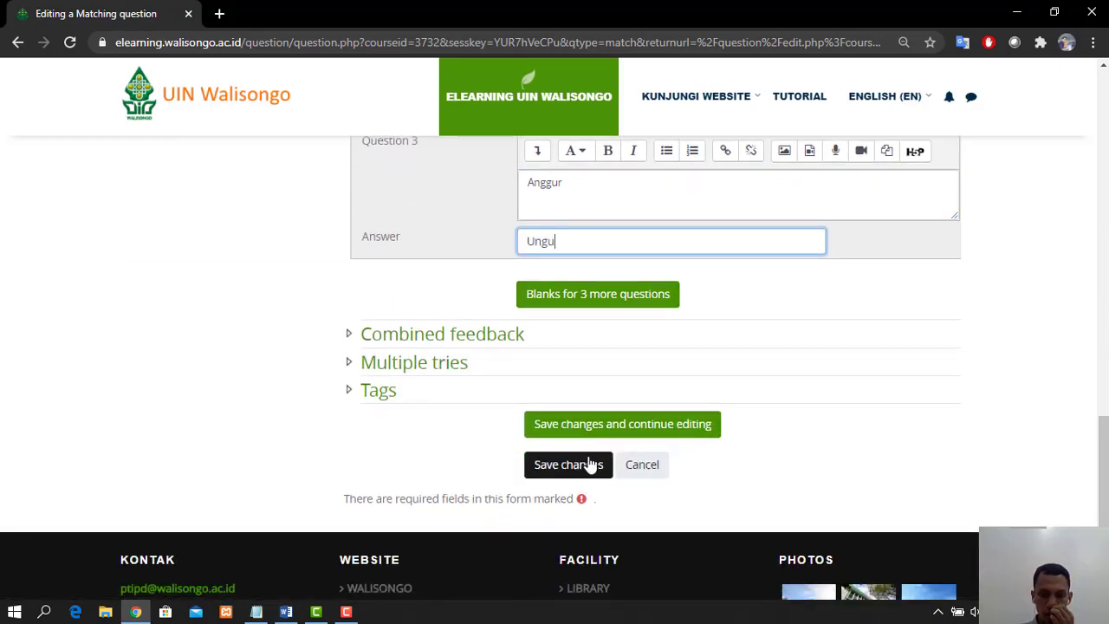
click(565, 465)
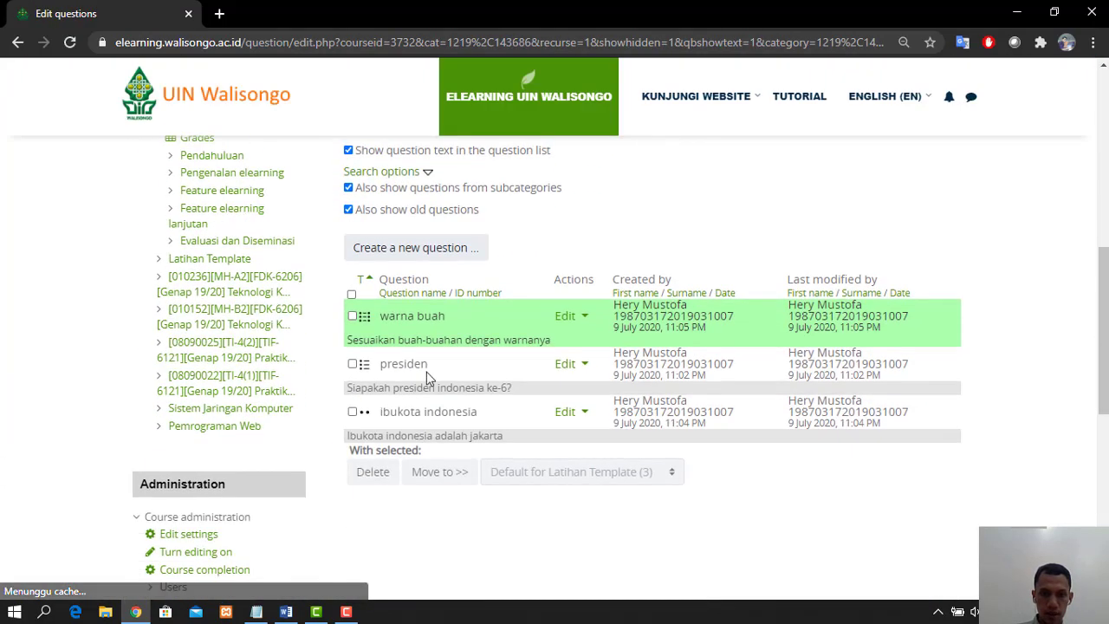
- Preview the "warna buah" question, matching Anggur with Ungu, Pisang with Kuning and Jeruk with Orange, and fill in the correct responses
click(584, 317)
click(494, 404)
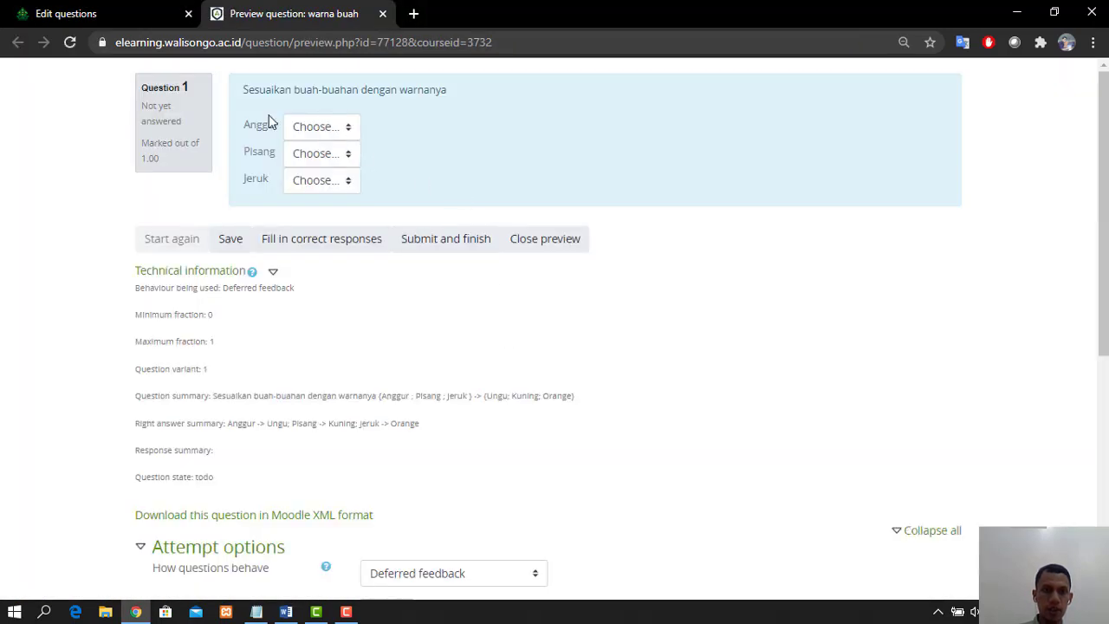
click(338, 134)
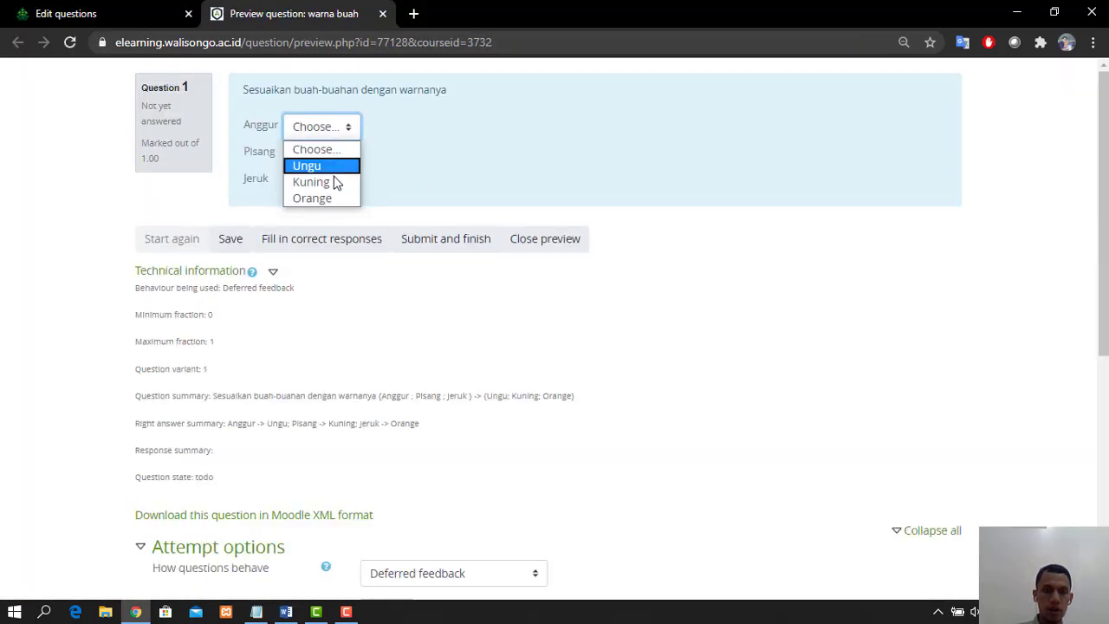
click(333, 167)
click(337, 154)
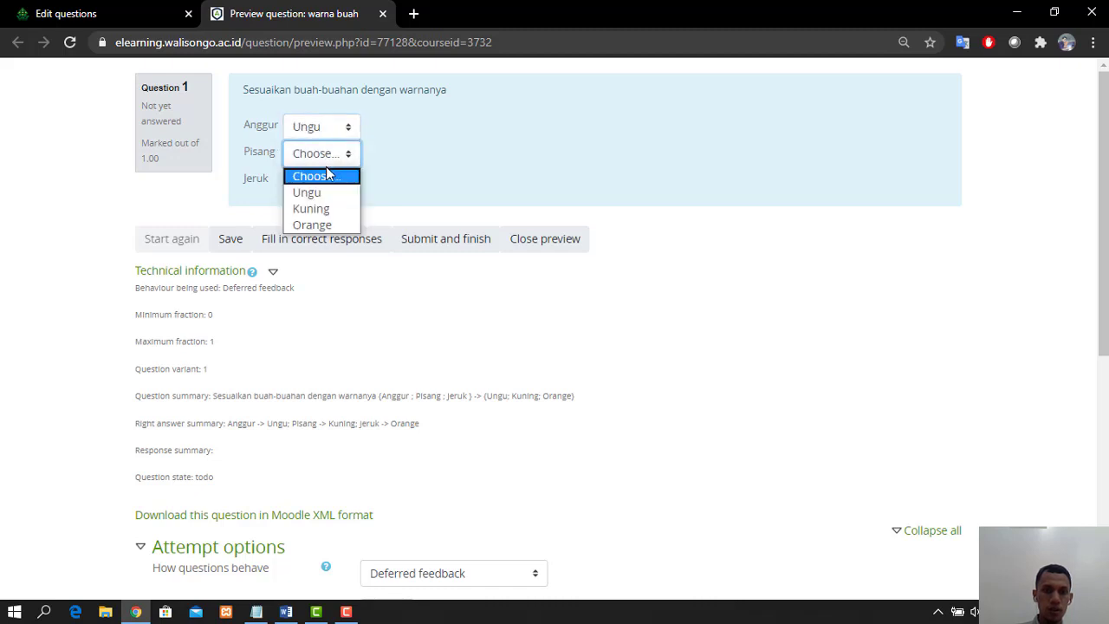
click(332, 209)
click(333, 184)
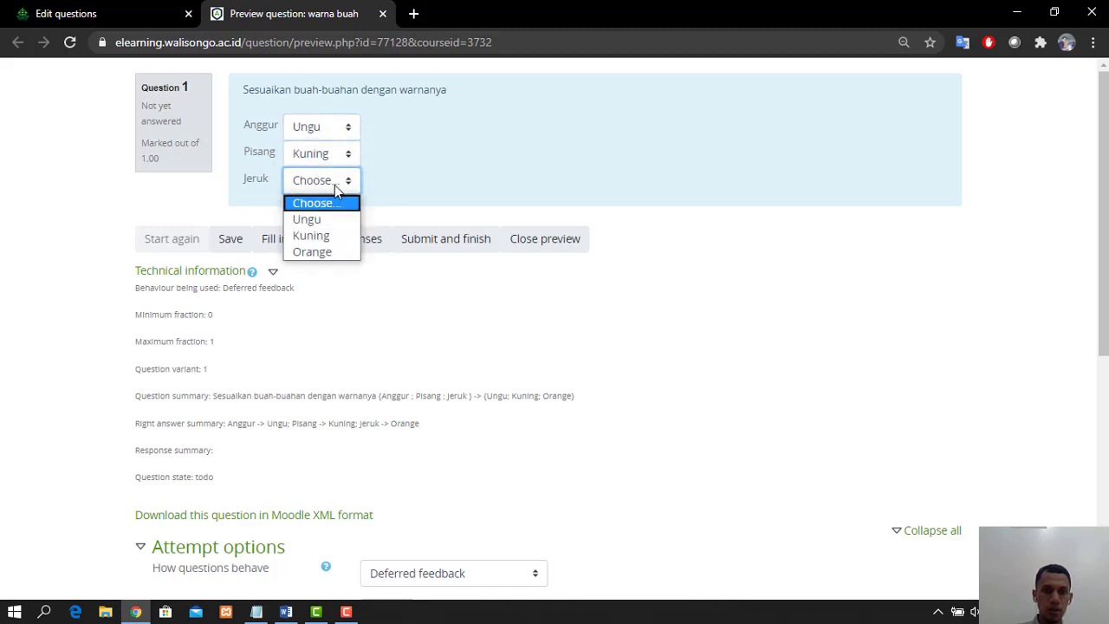
click(335, 251)
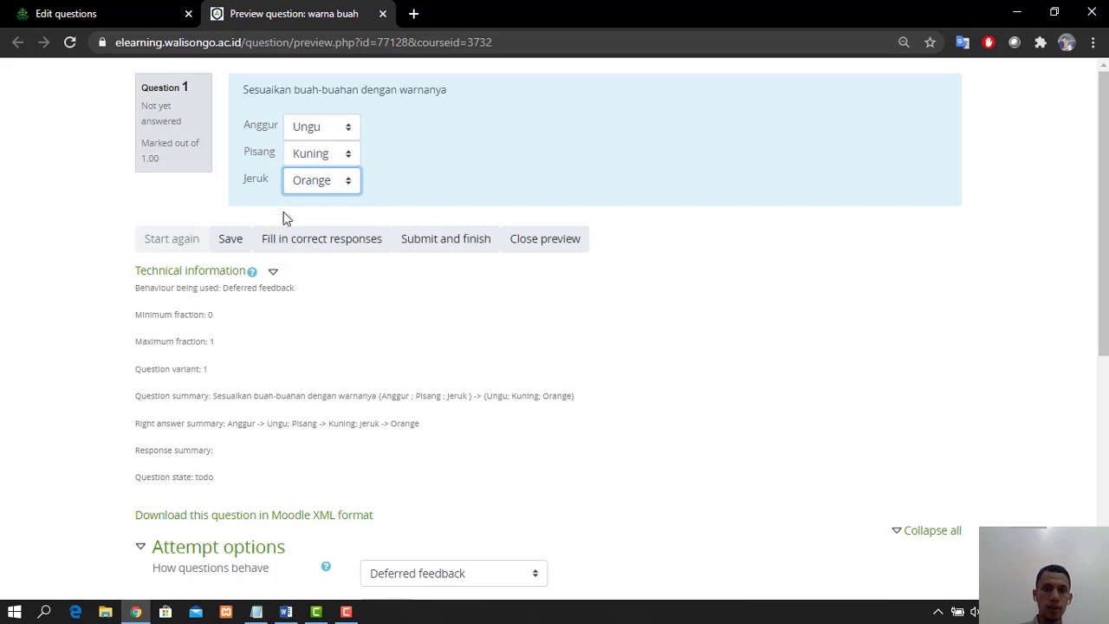
click(322, 243)
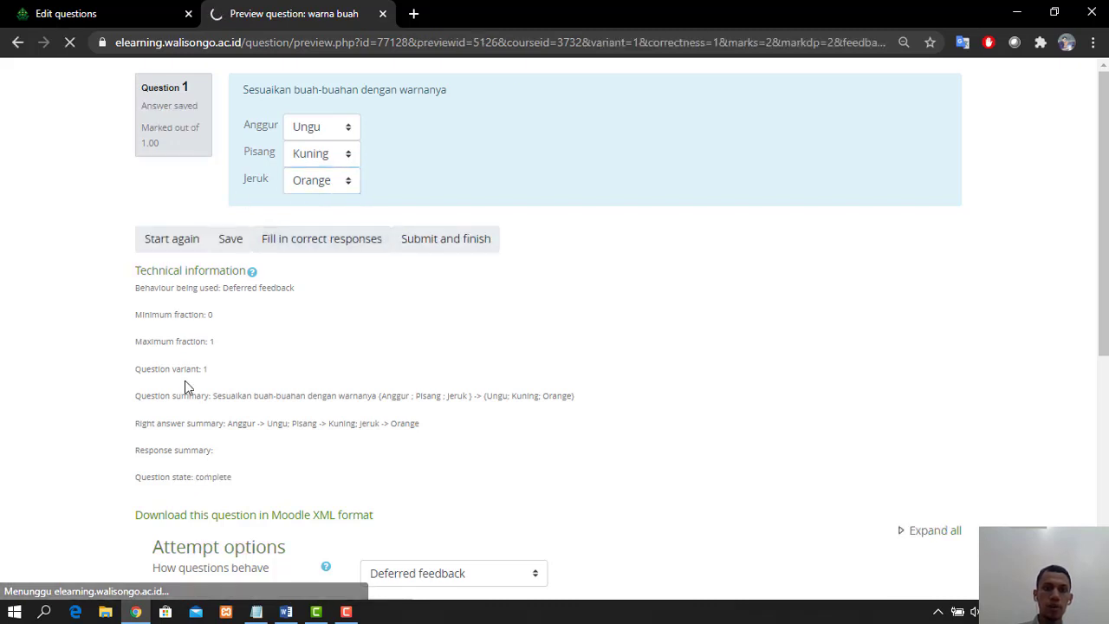
- Look over the filled-in preview of the "warna buah" question and close it
scroll(604, 334, down, 3)
scroll(625, 328, up, 3)
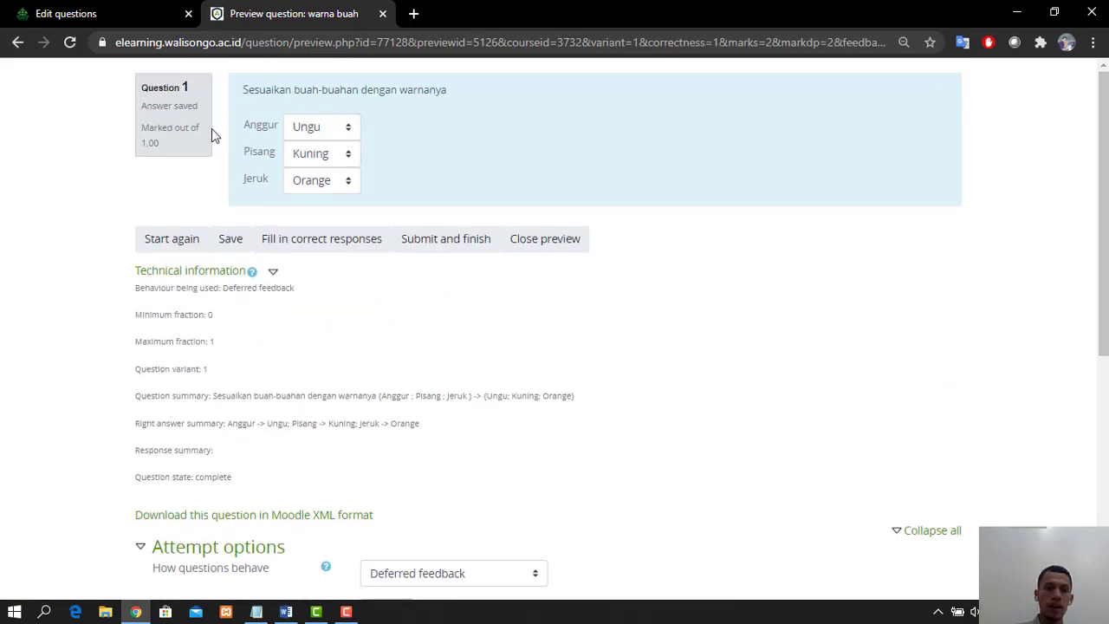
click(382, 14)
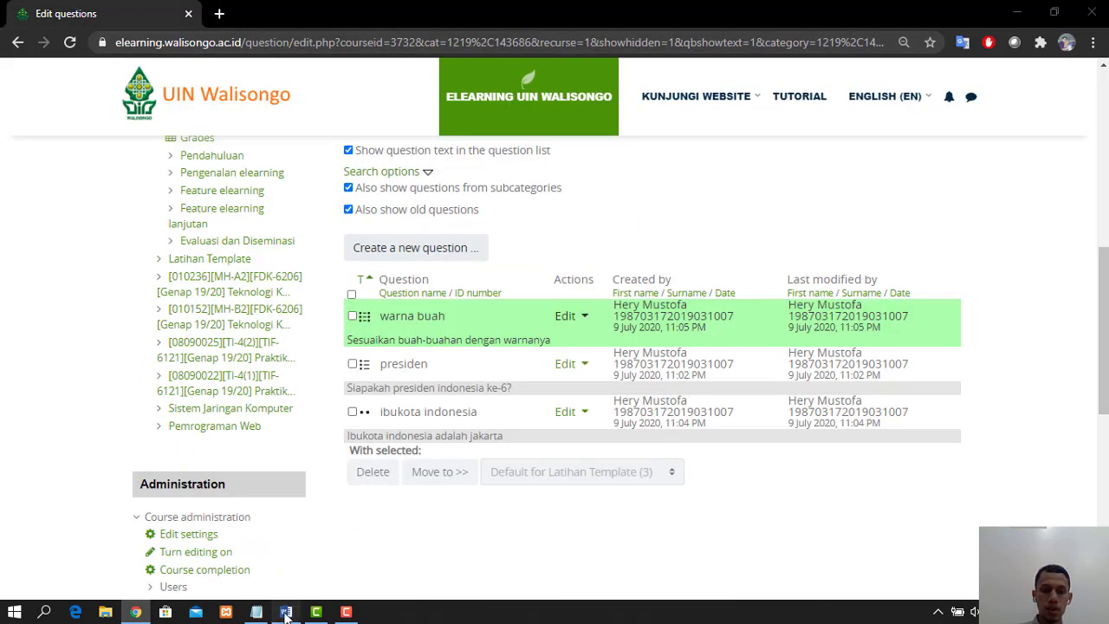
- In quiz.docx in Word, copy the question 4 text "Pilihlah nama kota berikut yang berada di wilayah jawa tengah?"
click(286, 612)
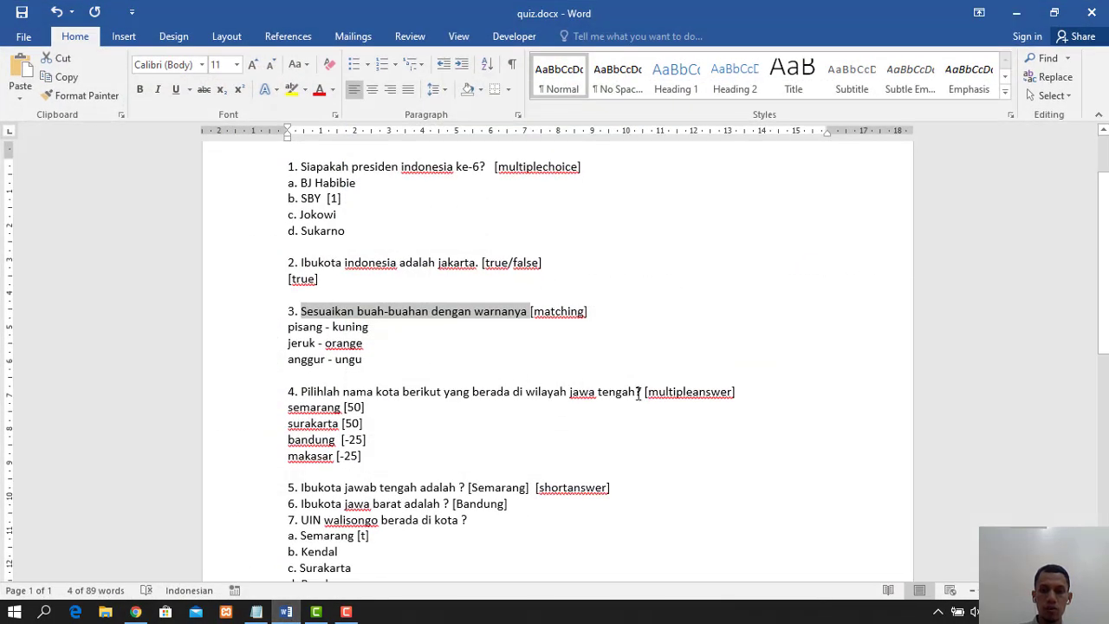
drag(645, 392, 313, 388)
key(ctrl+c)
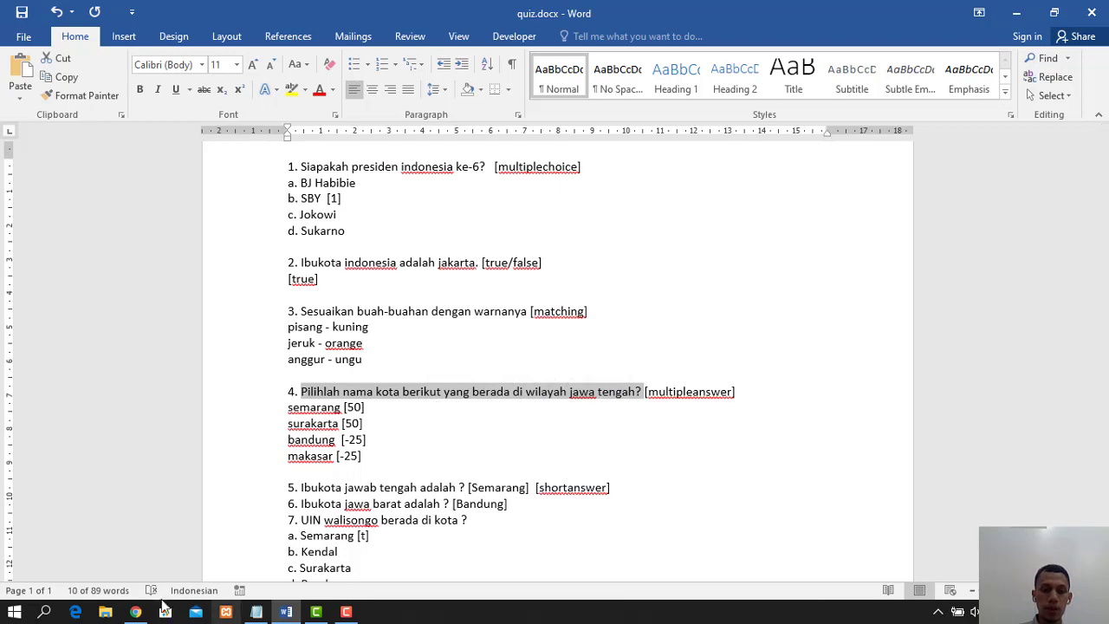
- Back in the question bank in Chrome, add a new question of the Multiple choice type
click(135, 612)
click(475, 254)
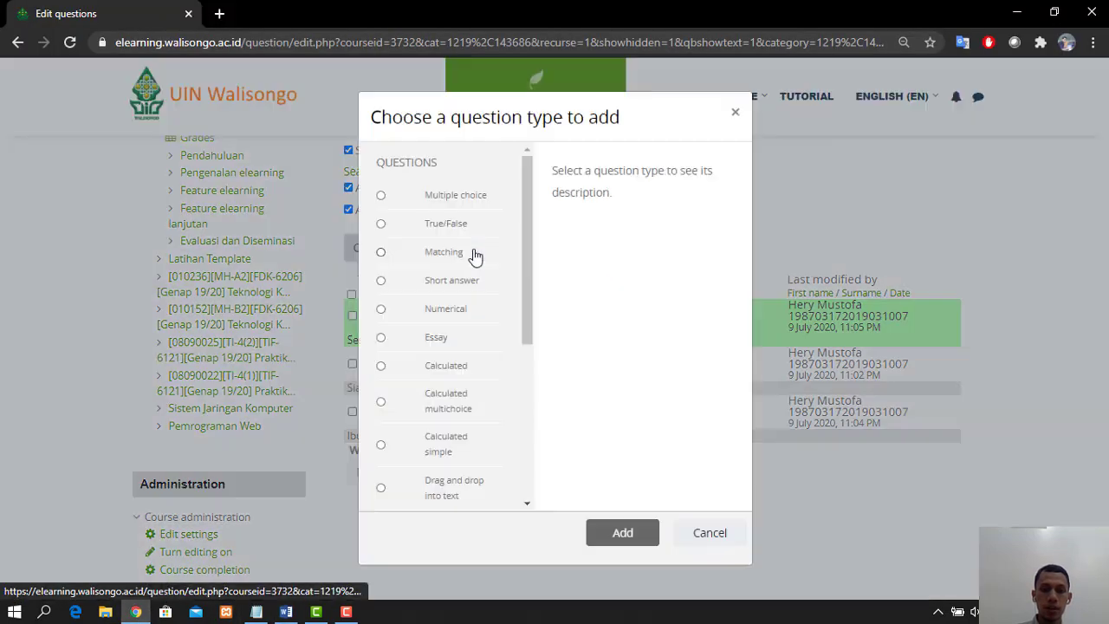
click(455, 196)
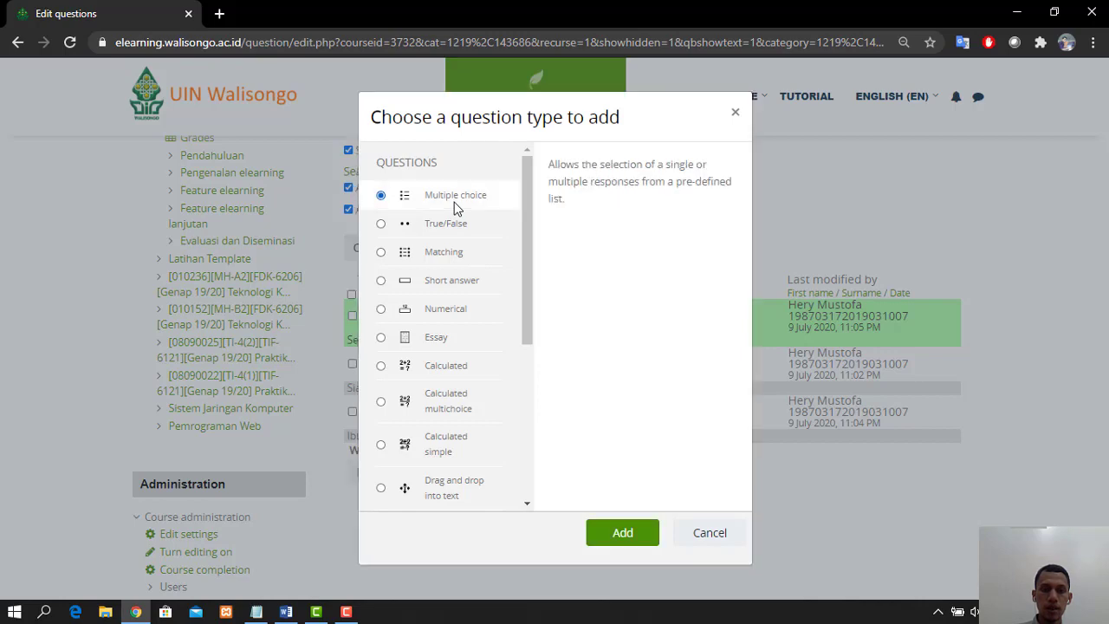
click(633, 531)
scroll(728, 455, down, 4)
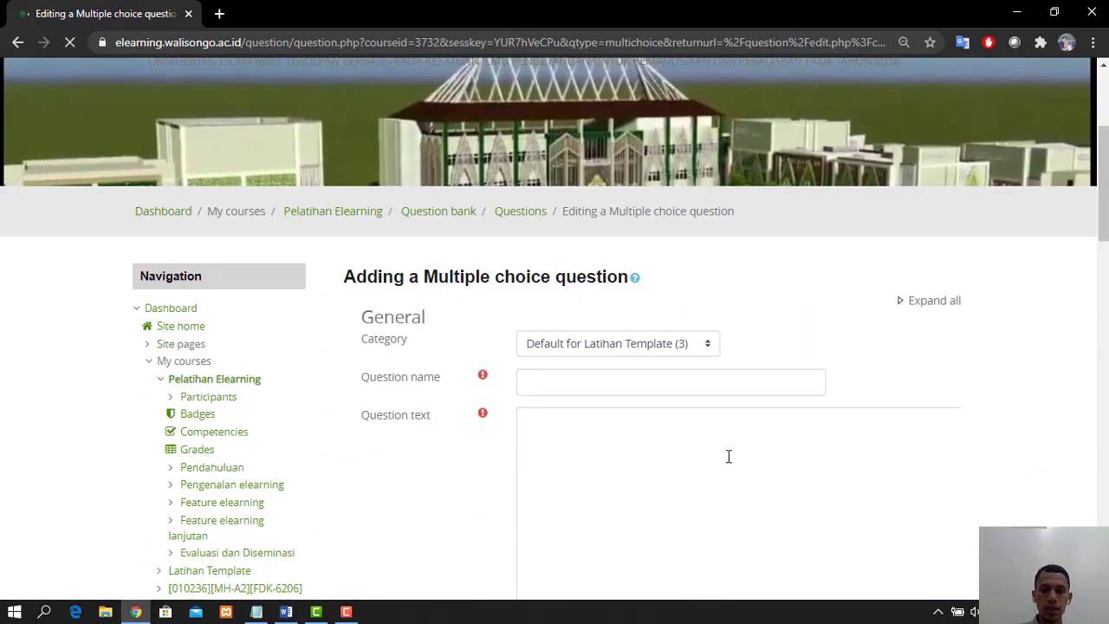
click(585, 385)
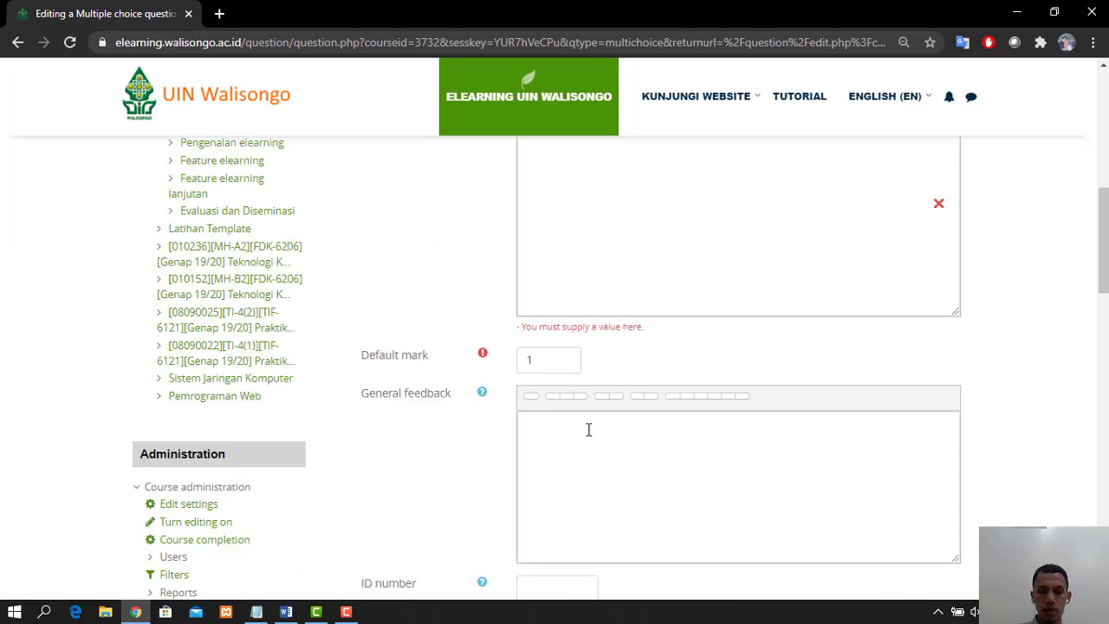
scroll(664, 421, up, 2)
click(620, 337)
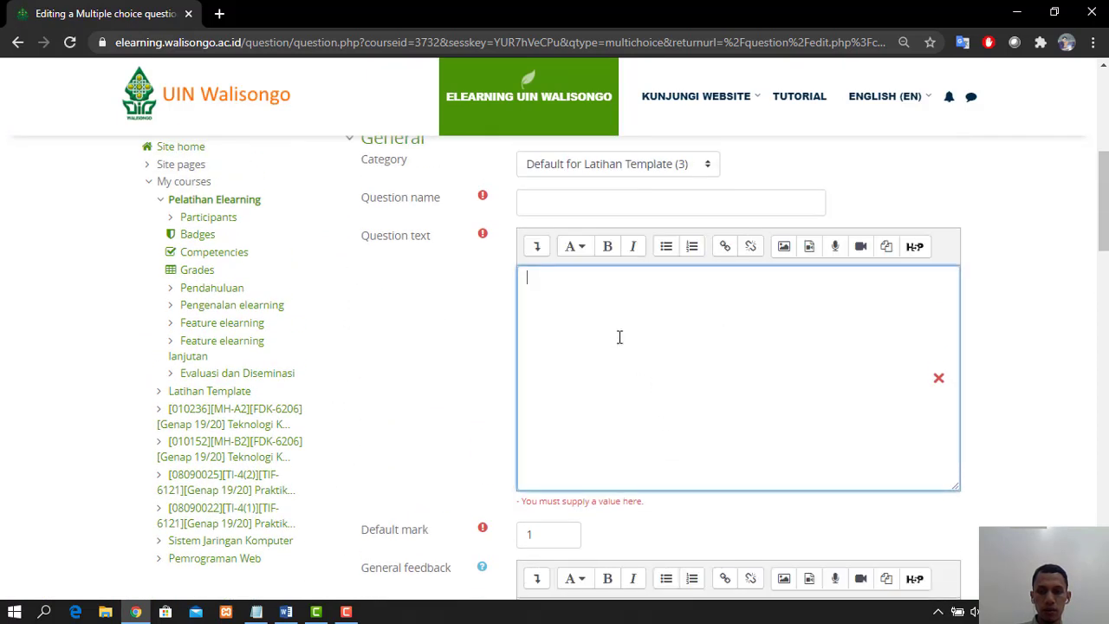
text(Sesuaikan buah-buahan dengan warnanya)
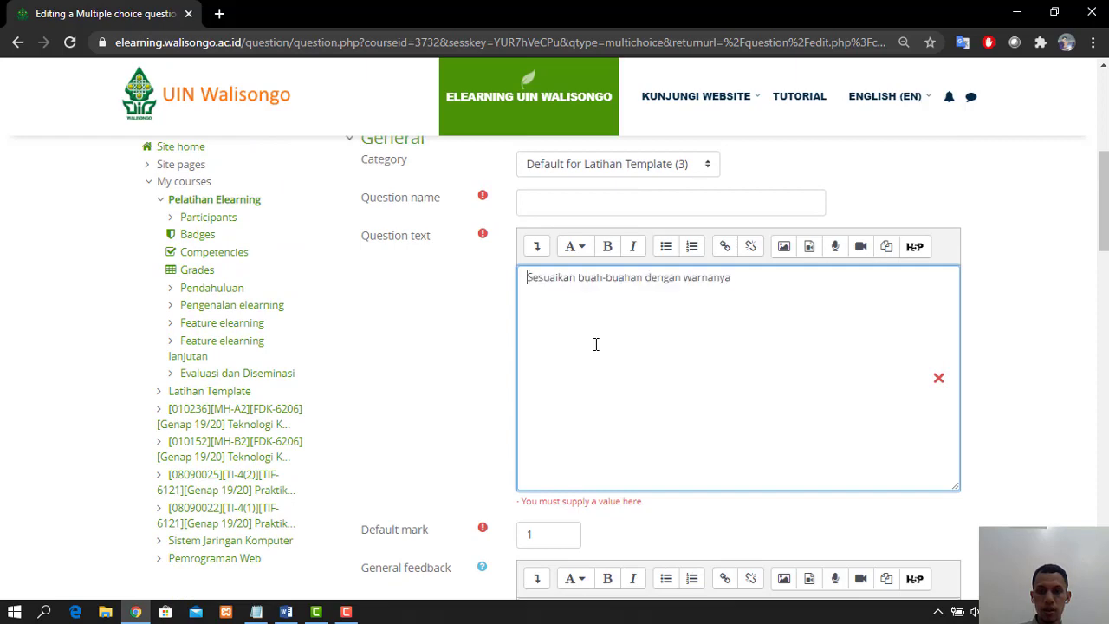
- Replace the question text with "Pilihlah nama kota berikut yang berada di wilayah jawa tengah?" from quiz.docx in Word and name the question "nama kota jawa"
click(286, 612)
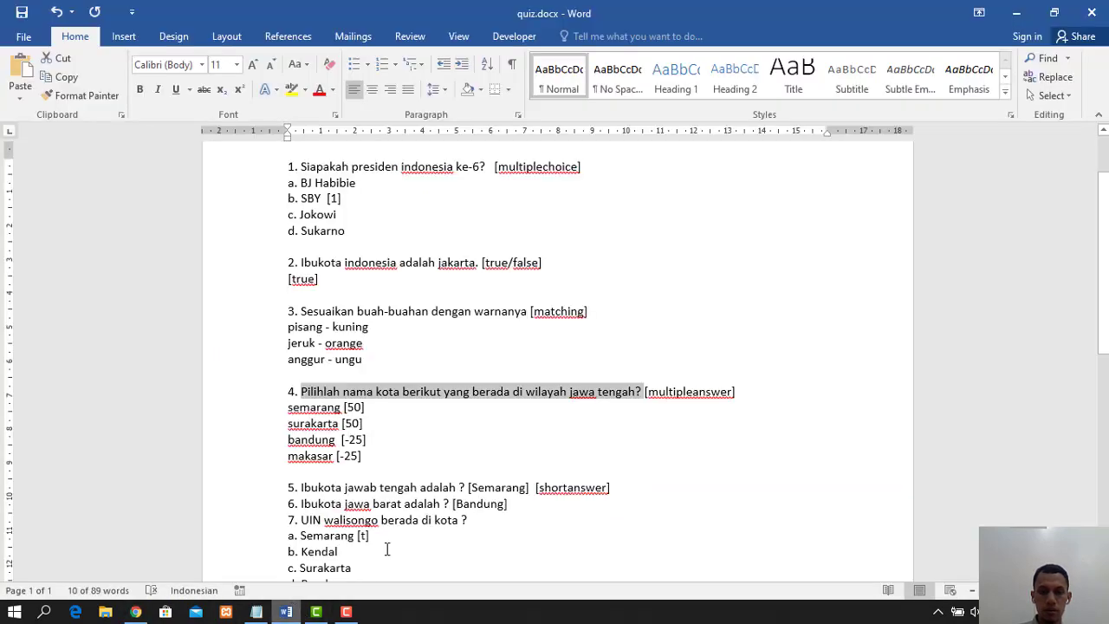
key(alt+Tab)
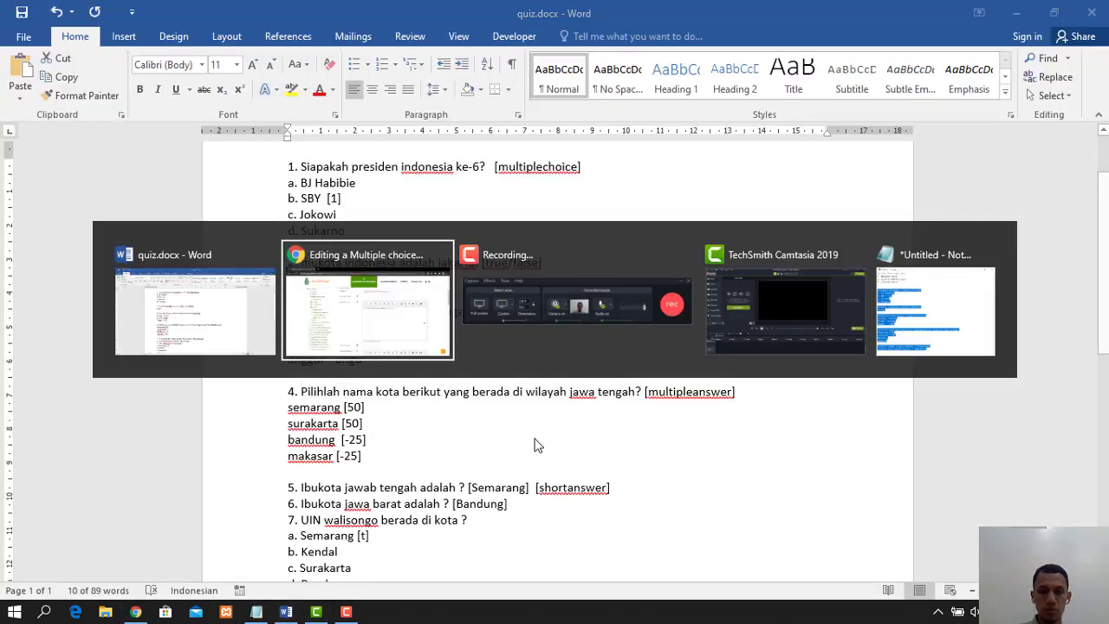
drag(735, 300, 495, 290)
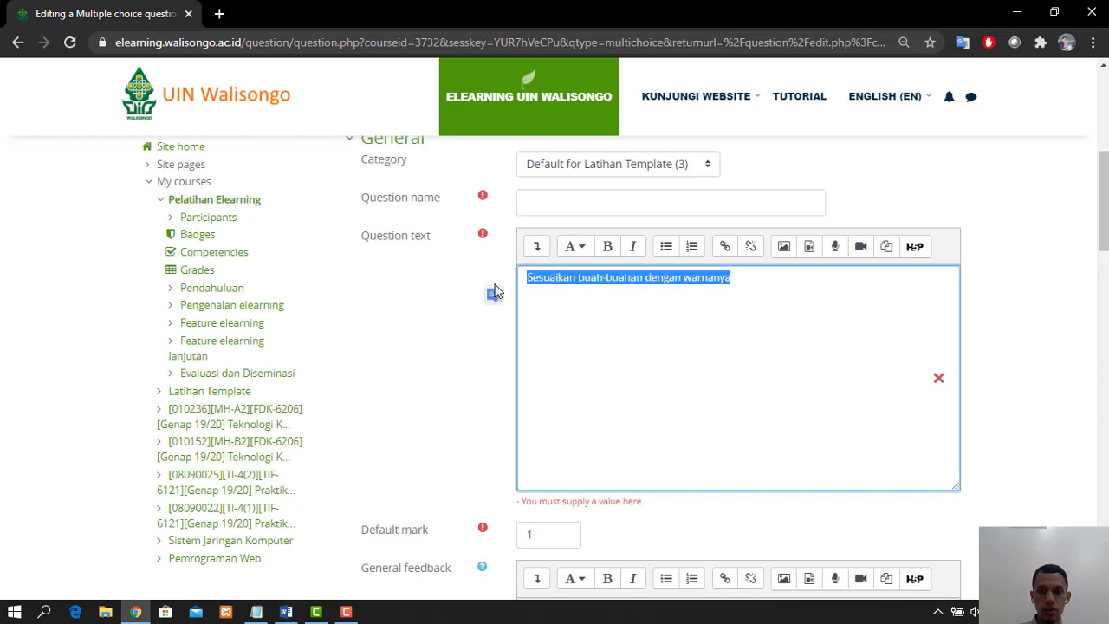
key(ctrl+v)
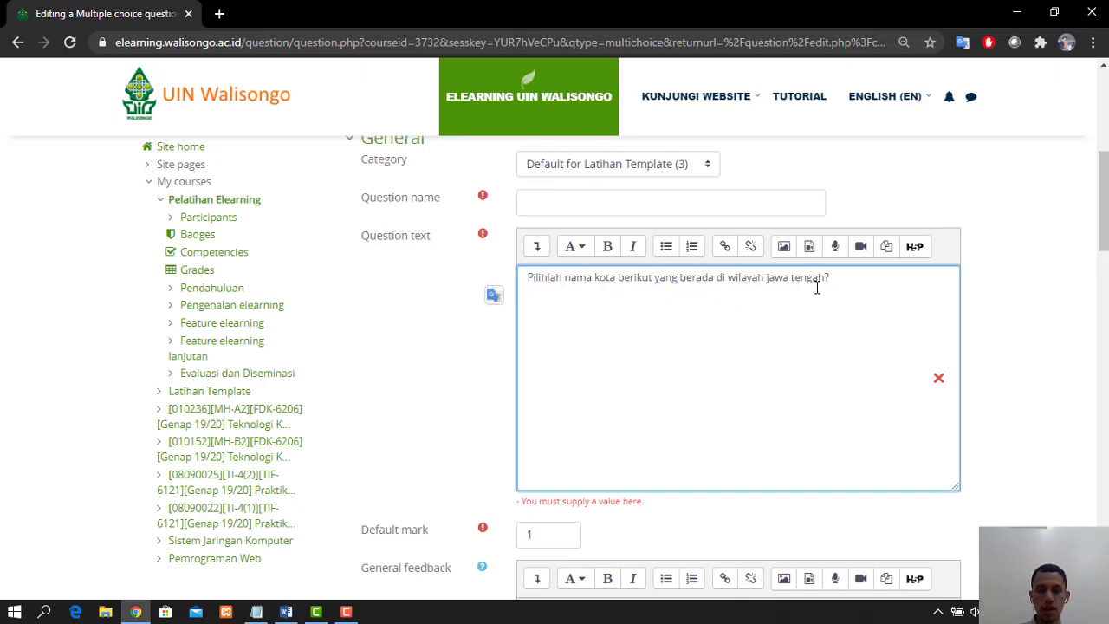
click(707, 203)
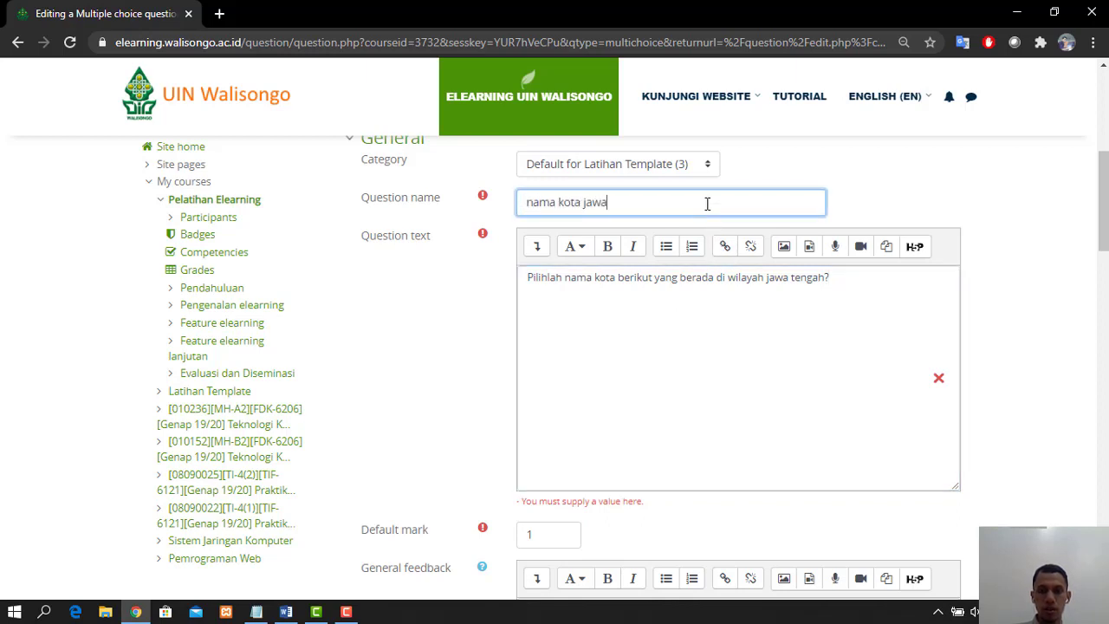
- Set the question's one-or-multiple-answers option to "Multiple answers allowed"
scroll(719, 296, down, 2)
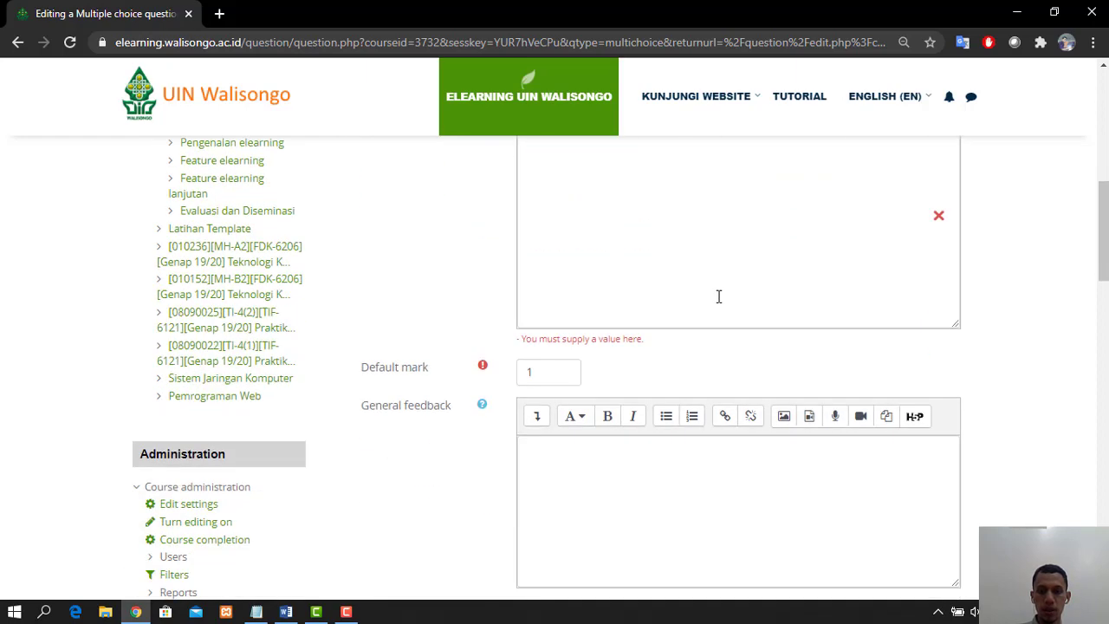
scroll(539, 383, down, 2)
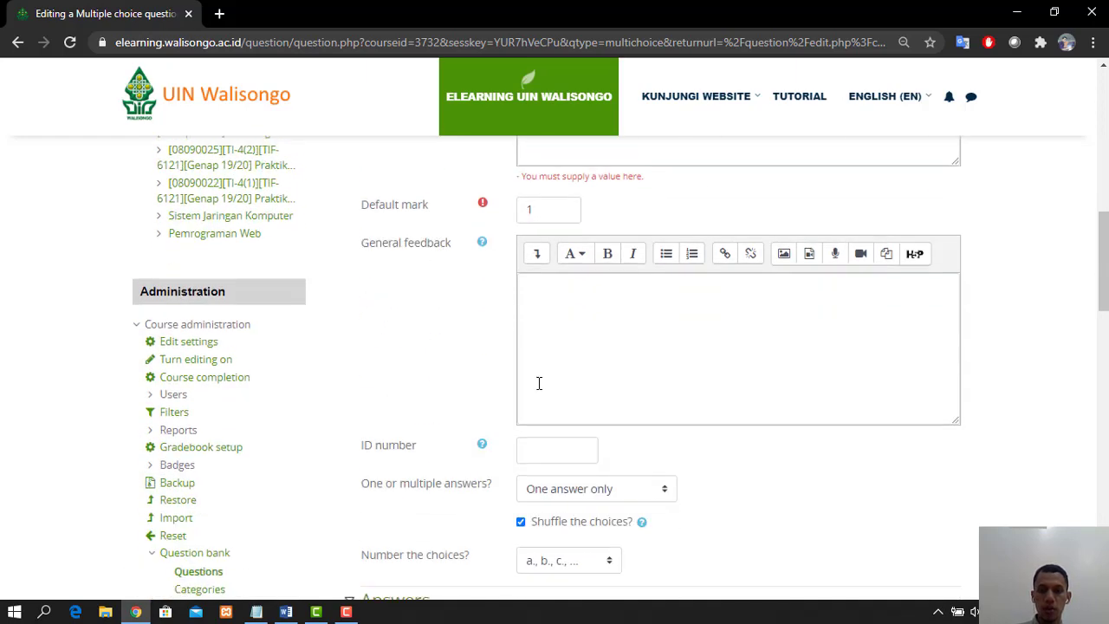
scroll(540, 383, down, 2)
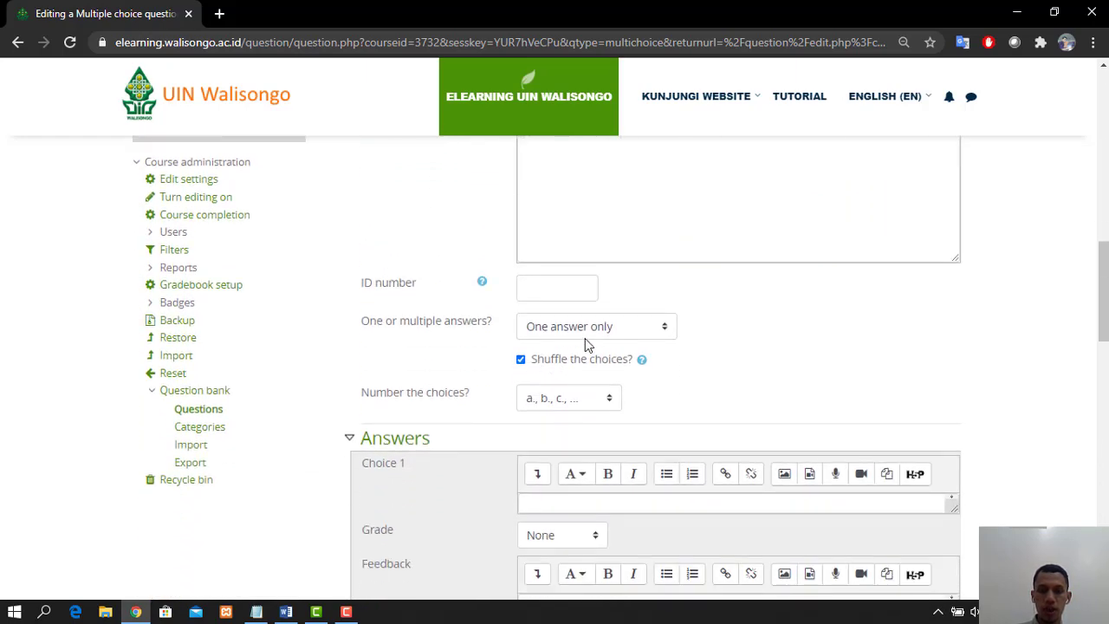
click(598, 335)
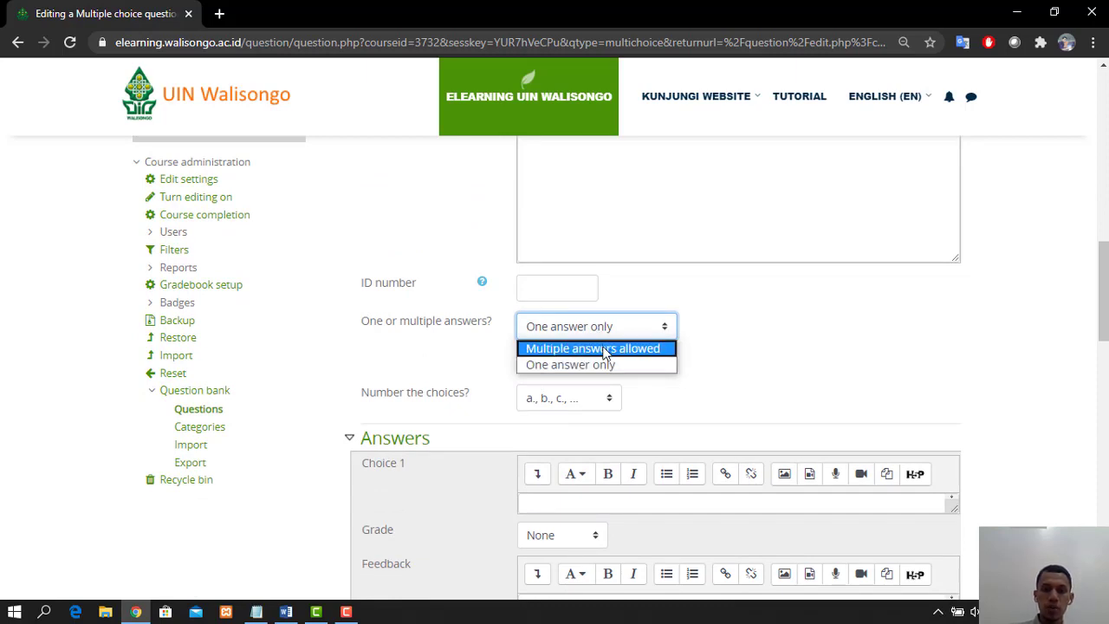
click(605, 352)
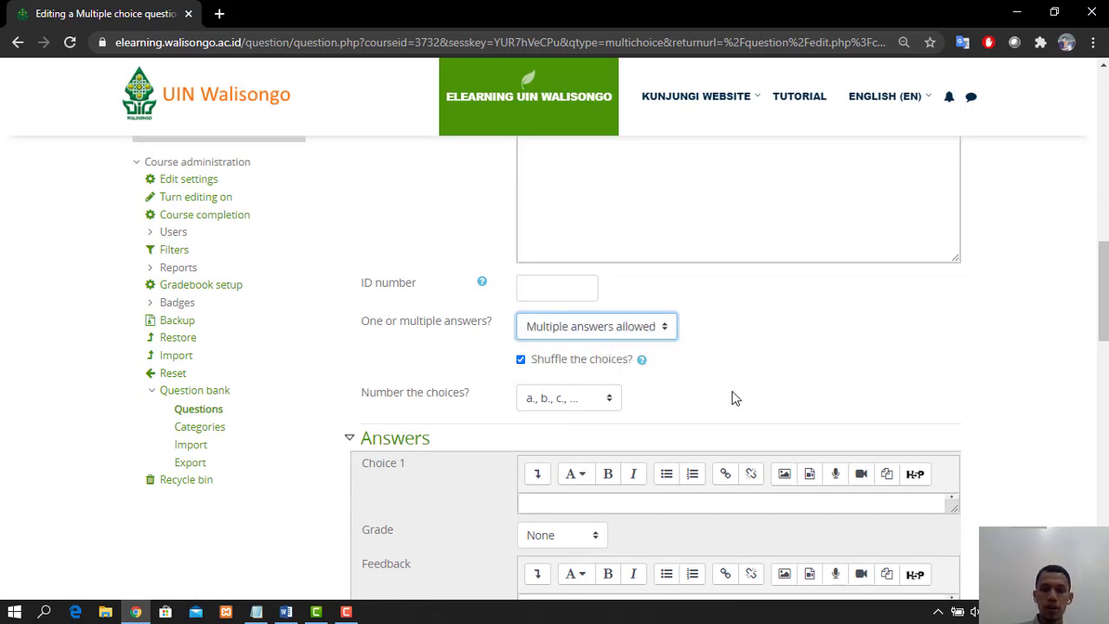
- Enter "Semarang" as Choice 1 with a grade of 50%, checking quiz.docx in Word
scroll(733, 398, down, 1)
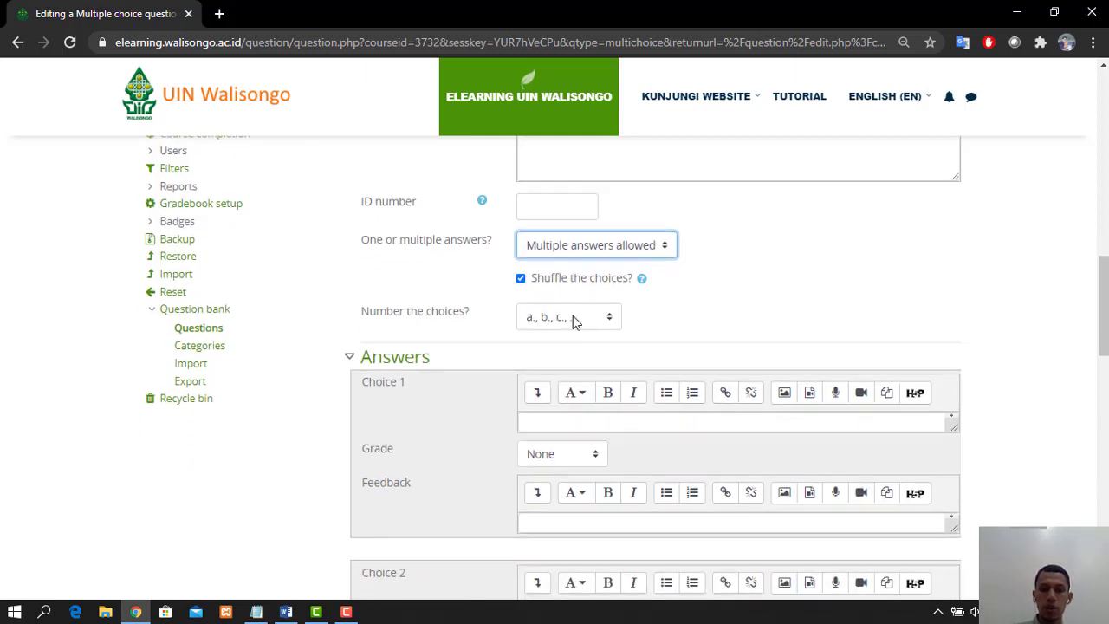
click(557, 421)
scroll(815, 287, down, 1)
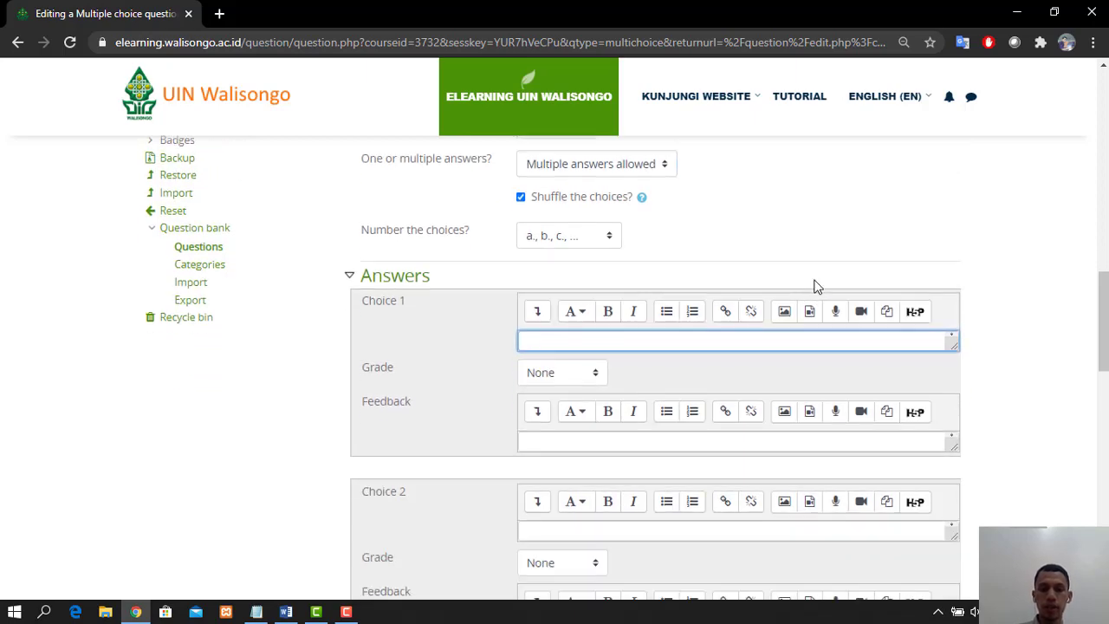
click(286, 612)
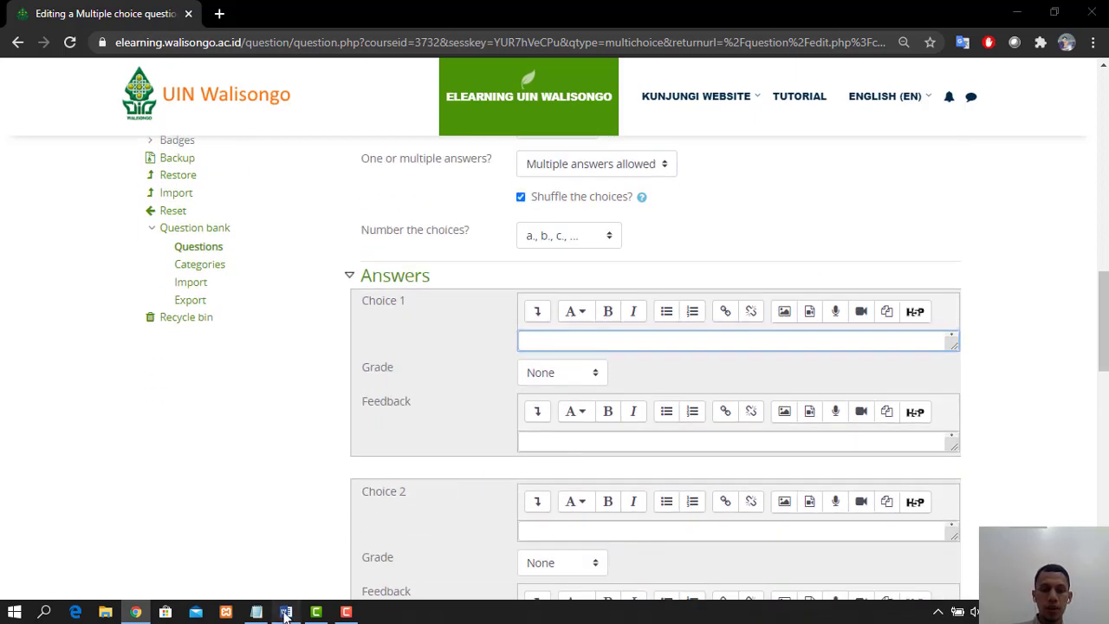
click(286, 614)
text(S)
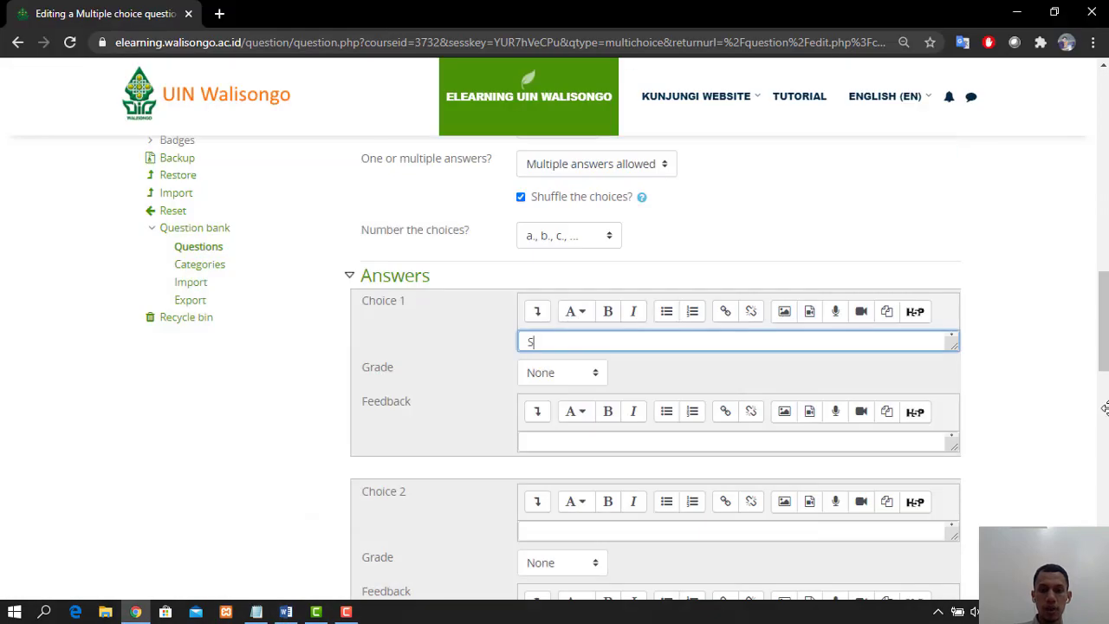
text(emarang)
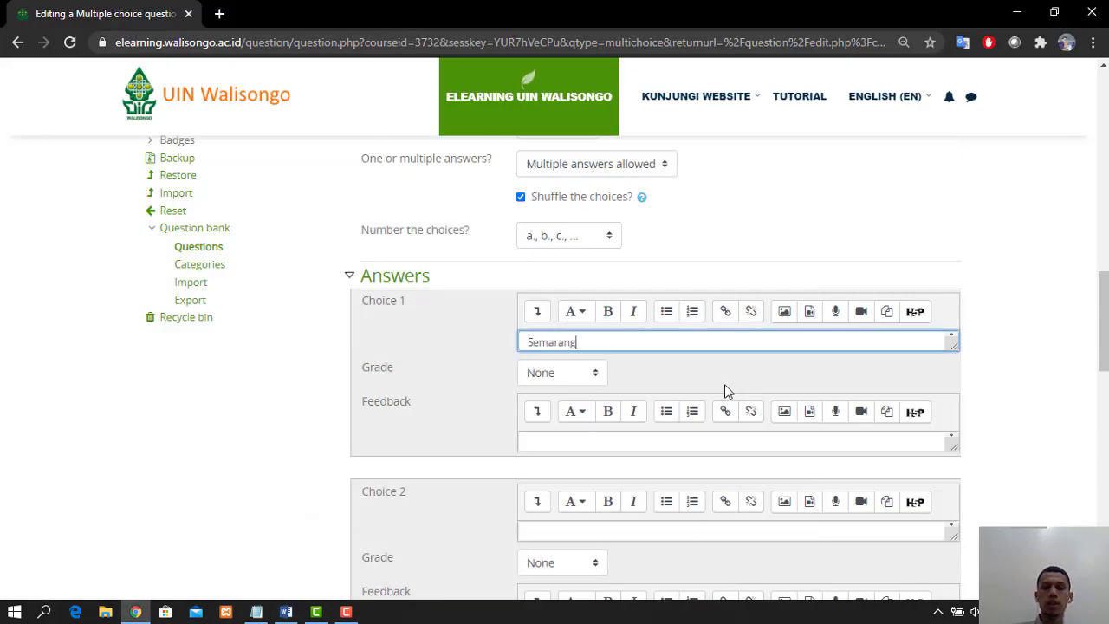
click(595, 374)
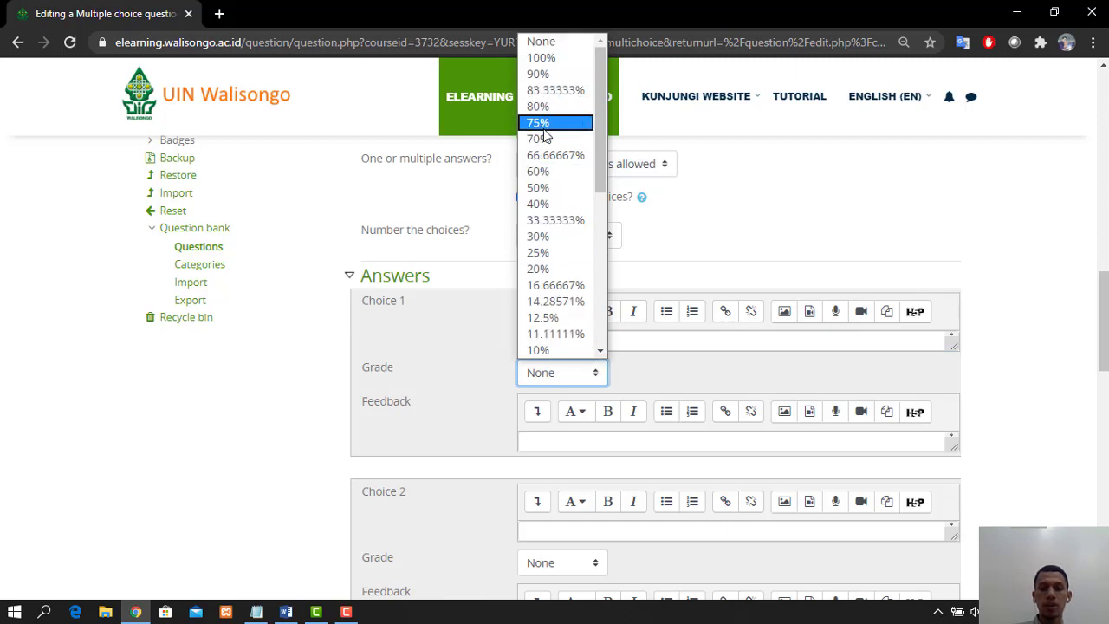
click(540, 187)
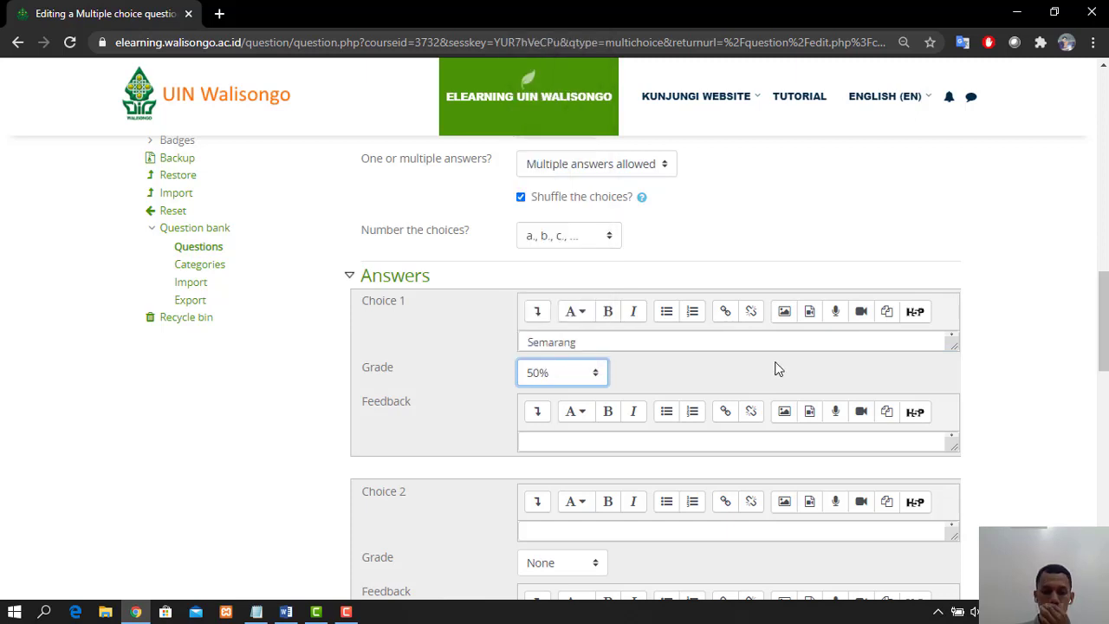
- Enter "Surakarta" as Choice 2 with a grade of 50%
scroll(693, 414, down, 1)
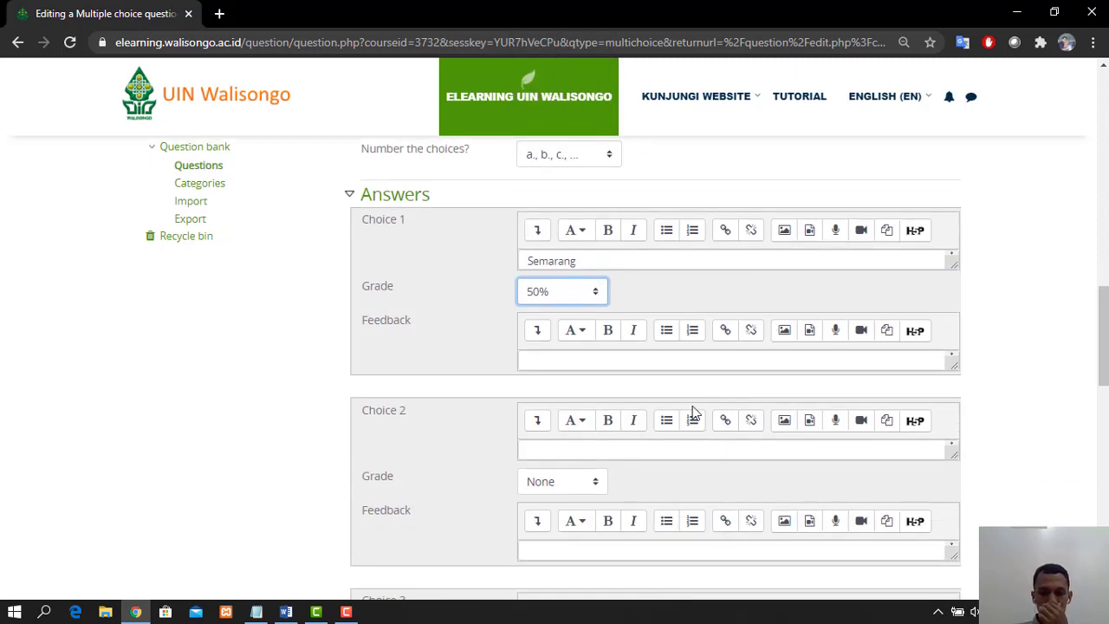
click(567, 448)
text(Surakarta)
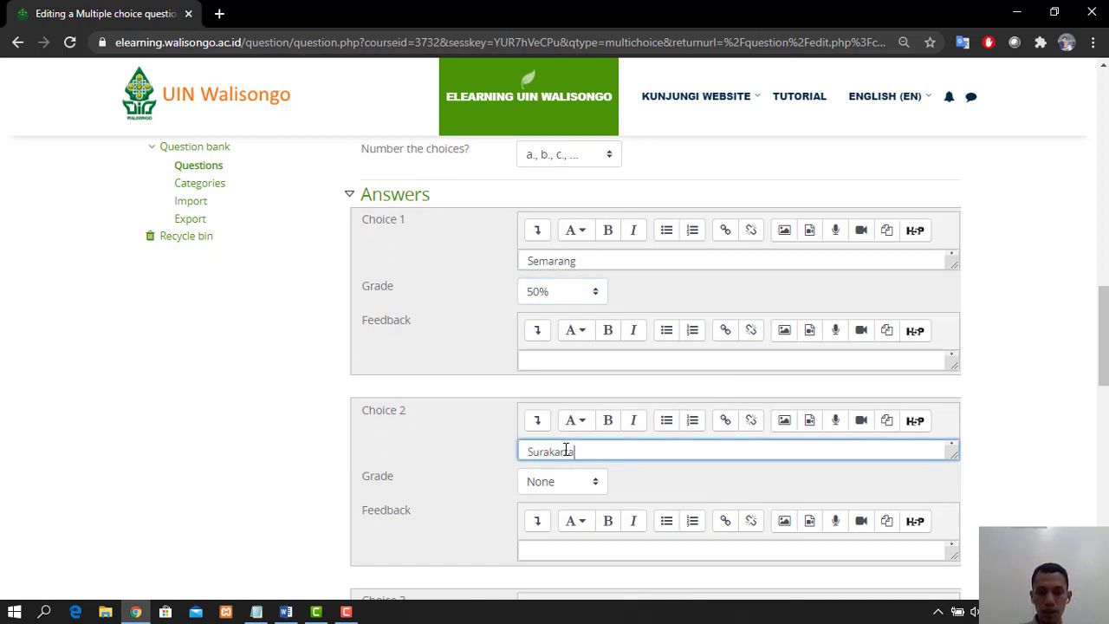
scroll(566, 450, down, 1)
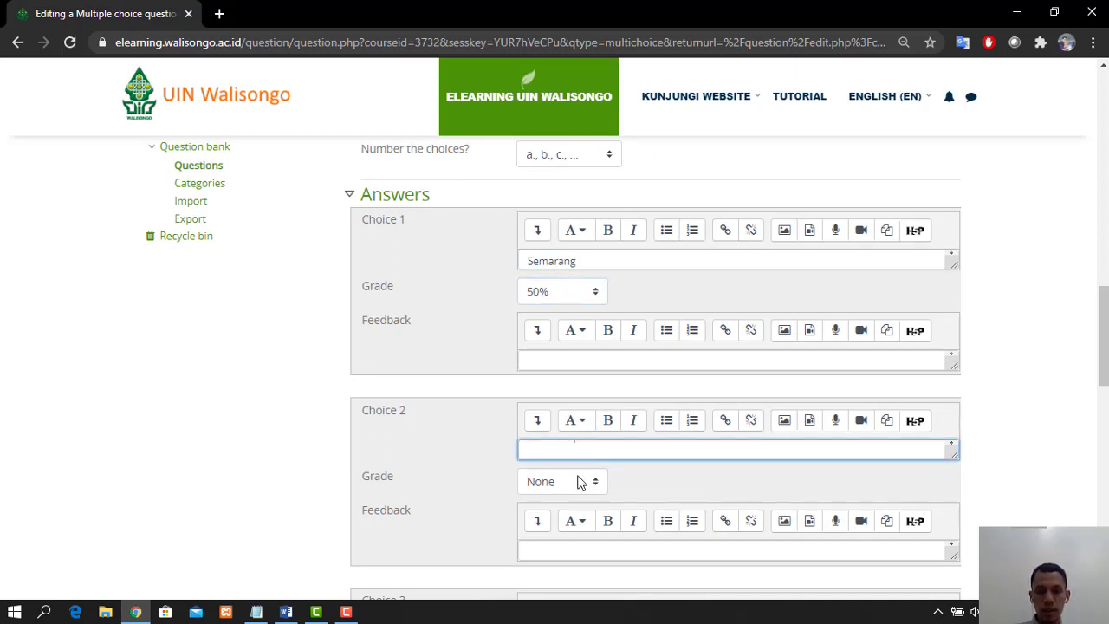
scroll(588, 449, up, 1)
click(572, 483)
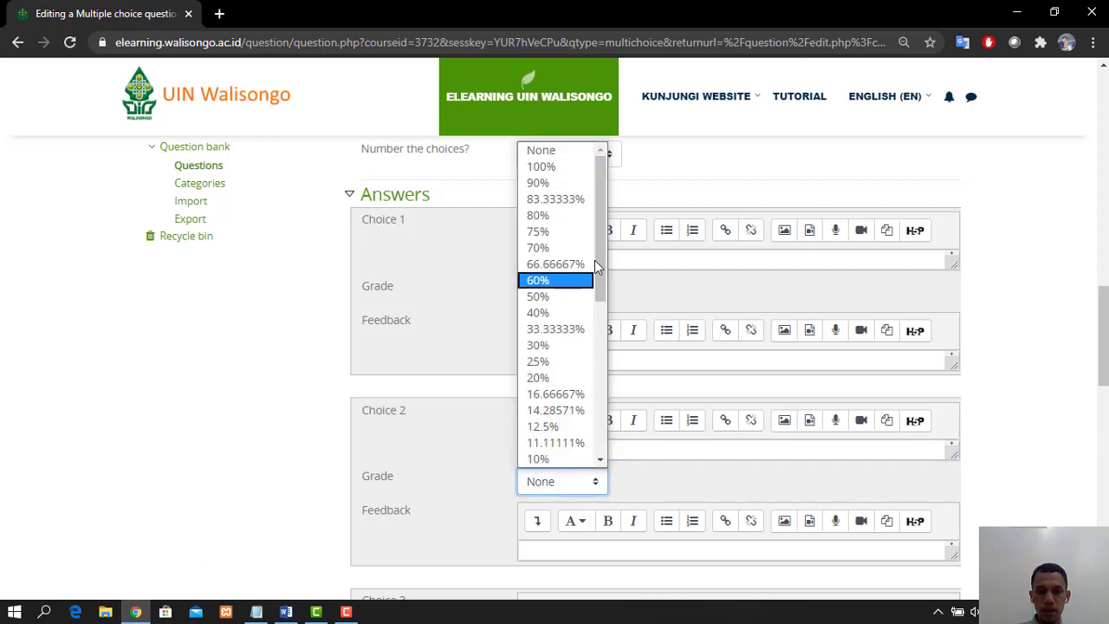
click(538, 297)
- Enter "Bandung" as Choice 3 with a grade of -25%
scroll(701, 361, down, 3)
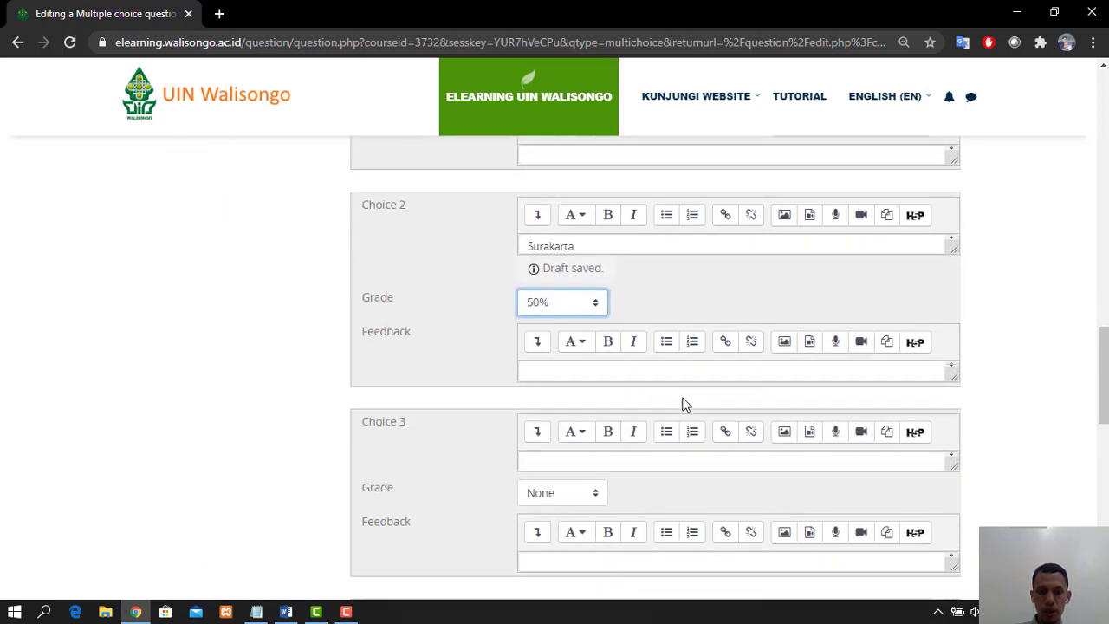
click(618, 452)
text(Bandung)
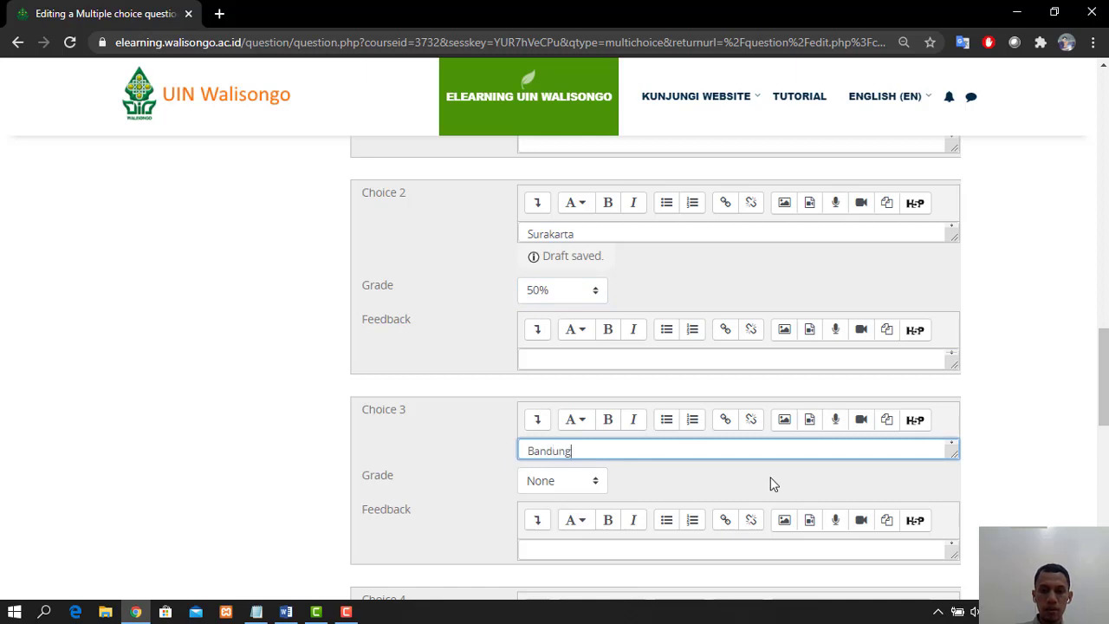
click(596, 481)
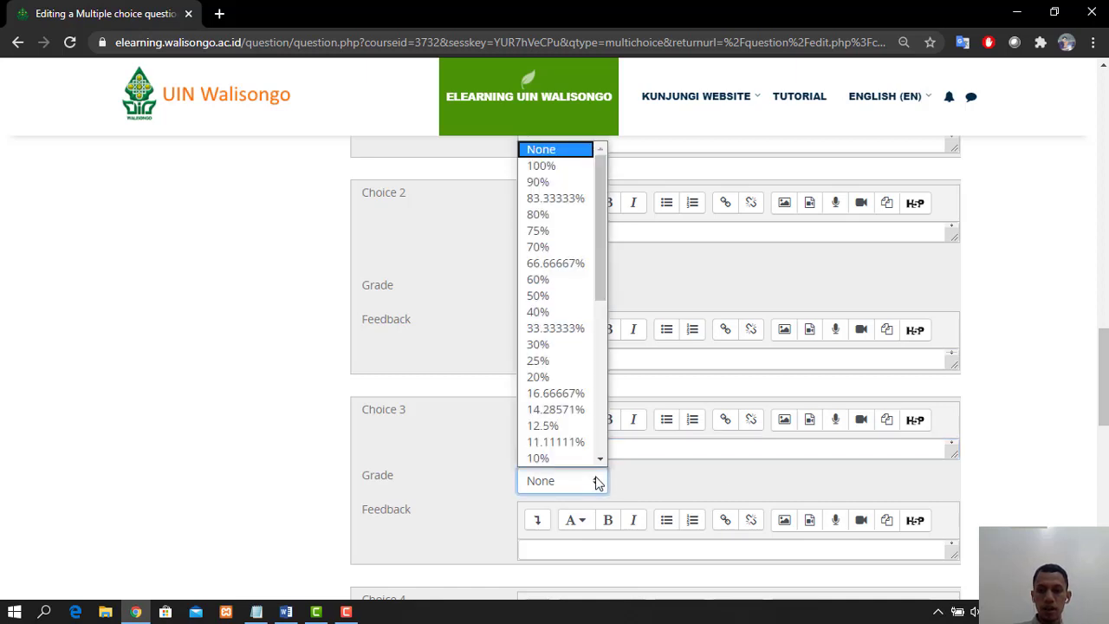
drag(604, 288, 610, 354)
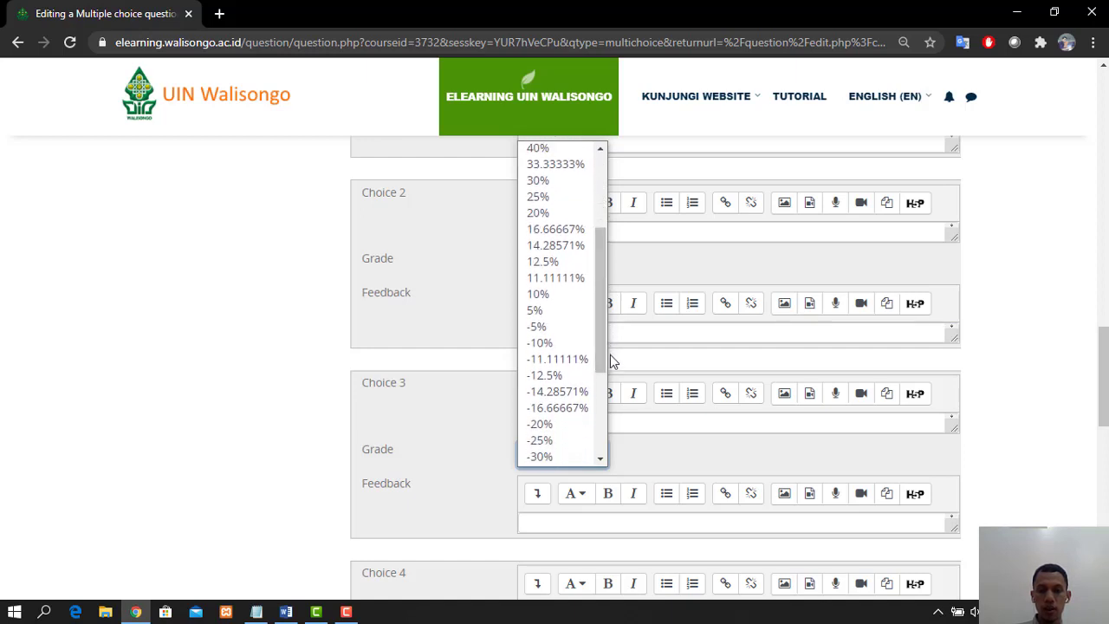
click(551, 442)
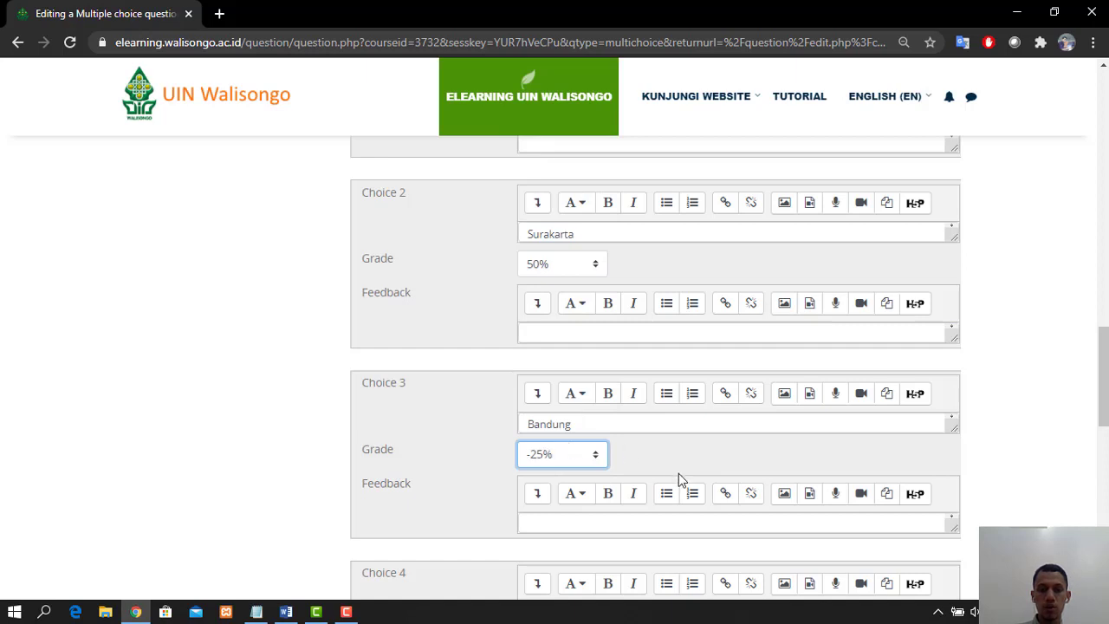
scroll(678, 474, down, 1)
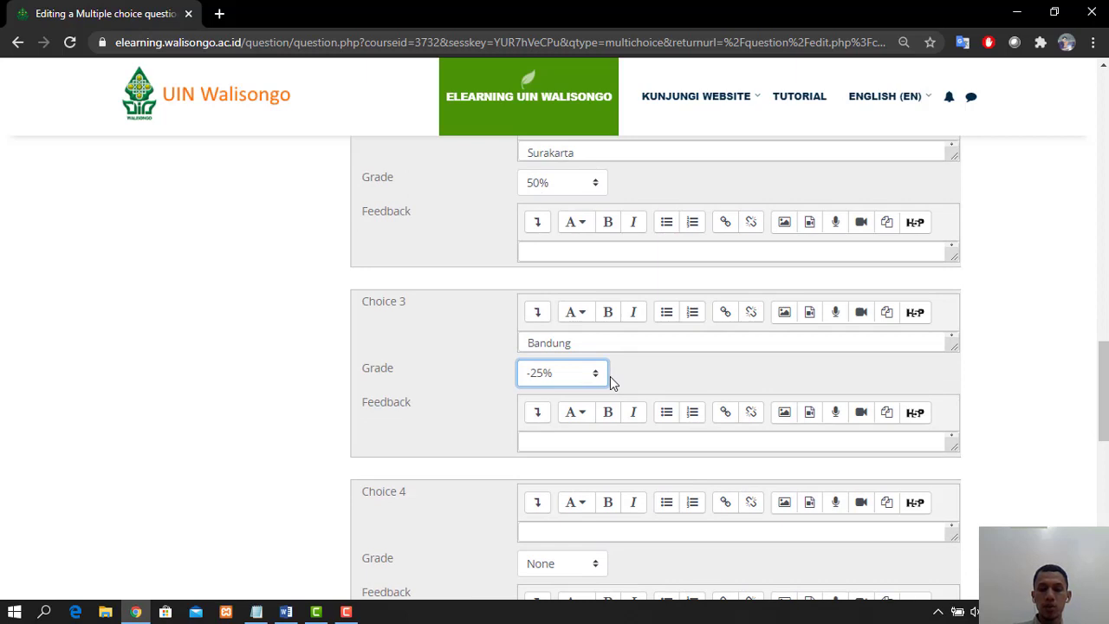
scroll(610, 381, down, 1)
click(592, 299)
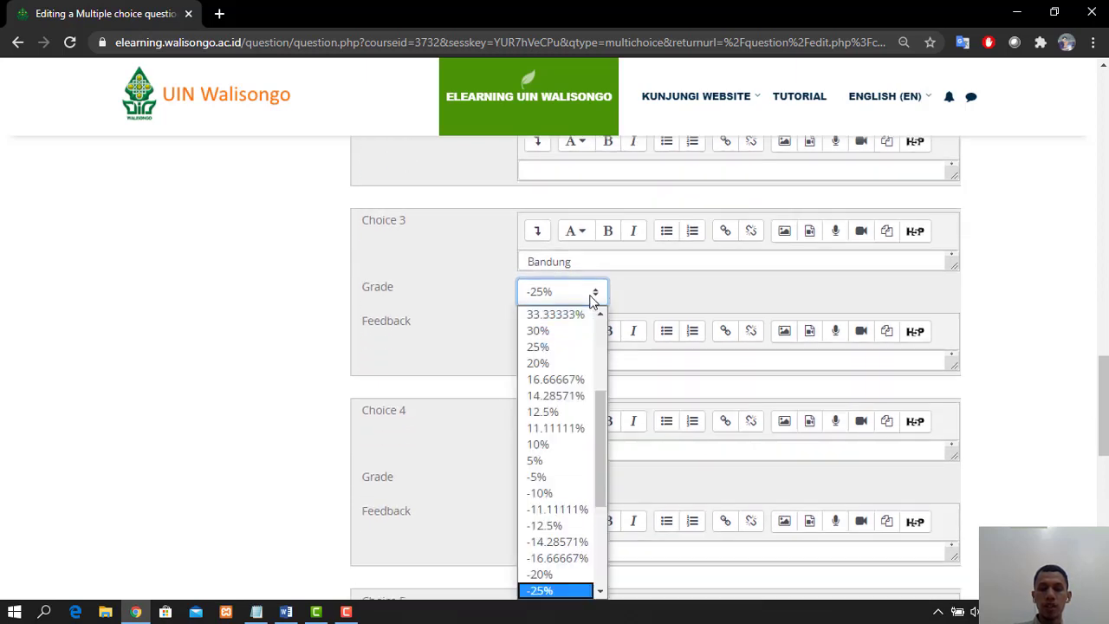
click(592, 300)
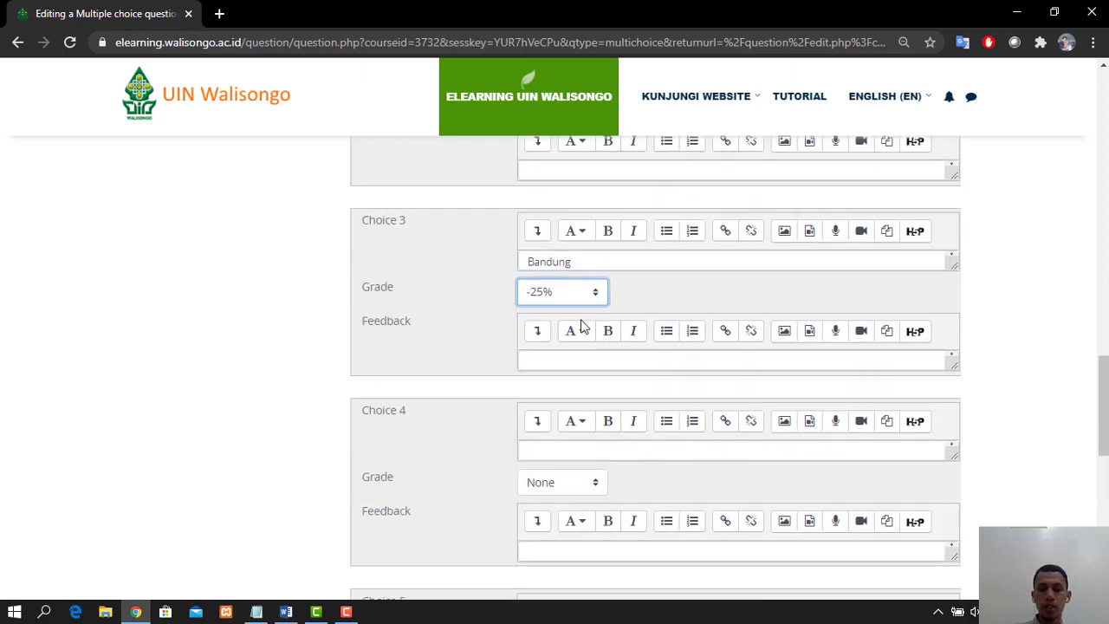
- Enter "Jakarta" as Choice 4 with a grade of -25% and save the multiple-answer question
click(584, 455)
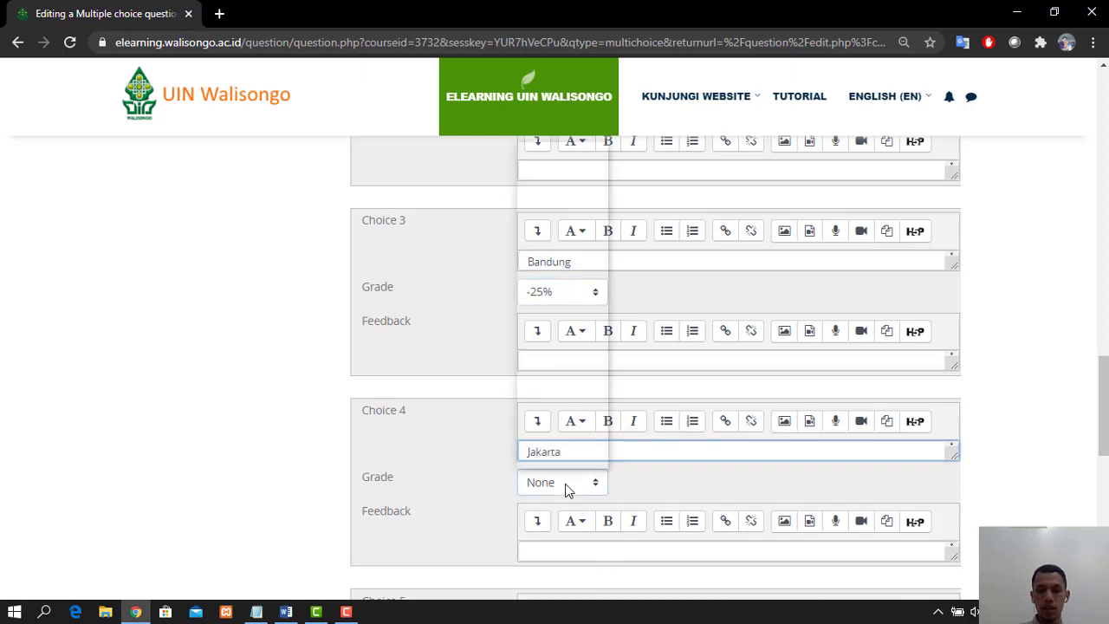
click(565, 484)
drag(595, 240, 603, 334)
click(555, 383)
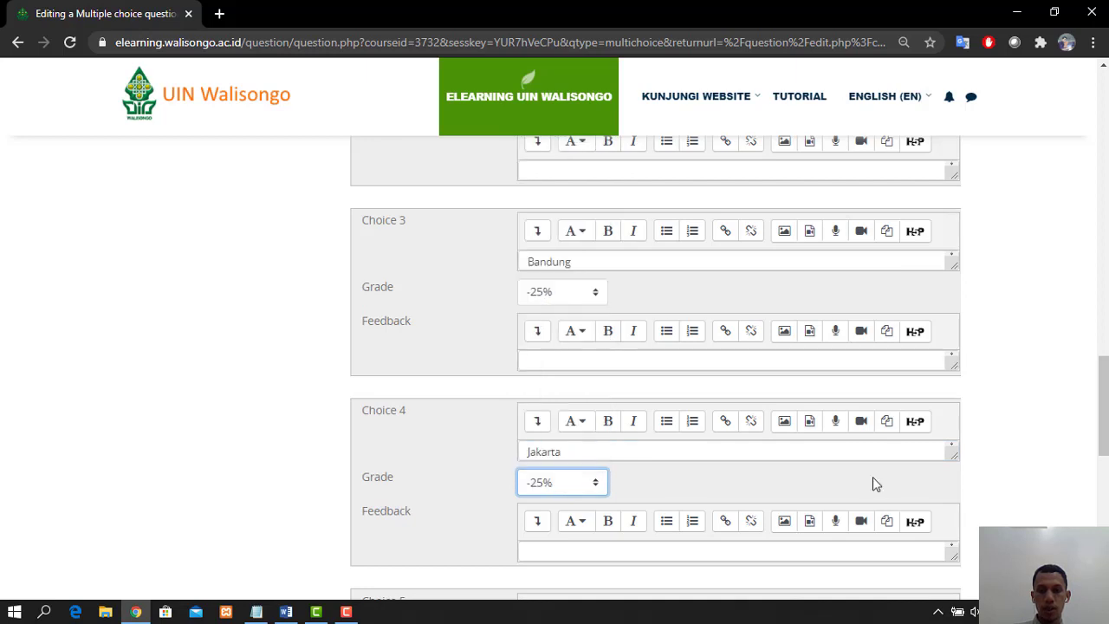
scroll(875, 482, down, 2)
scroll(433, 485, down, 4)
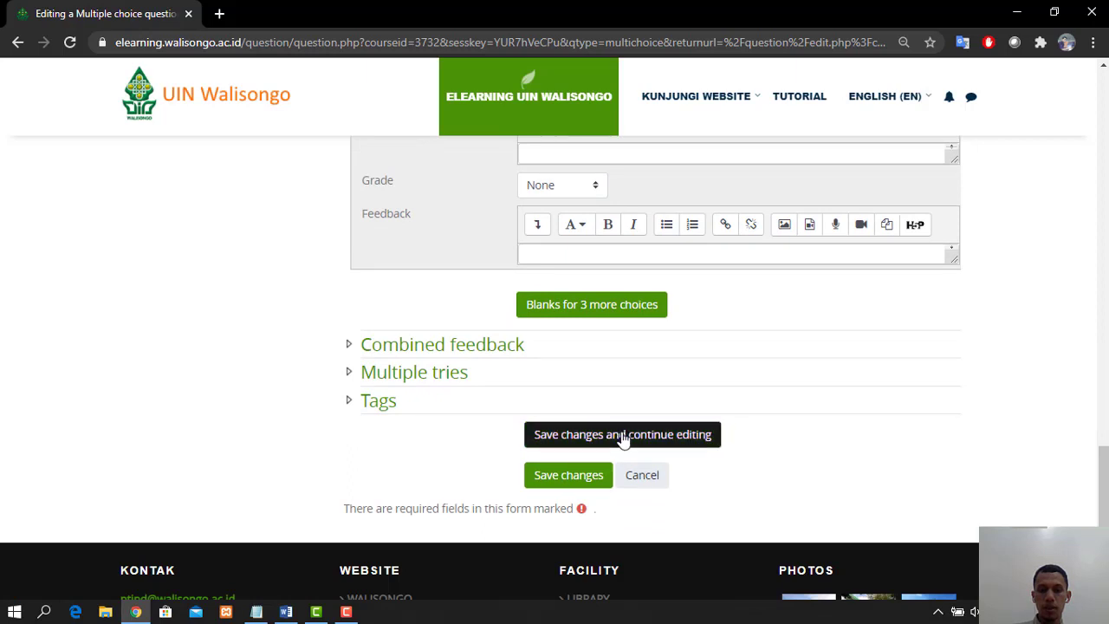
click(572, 475)
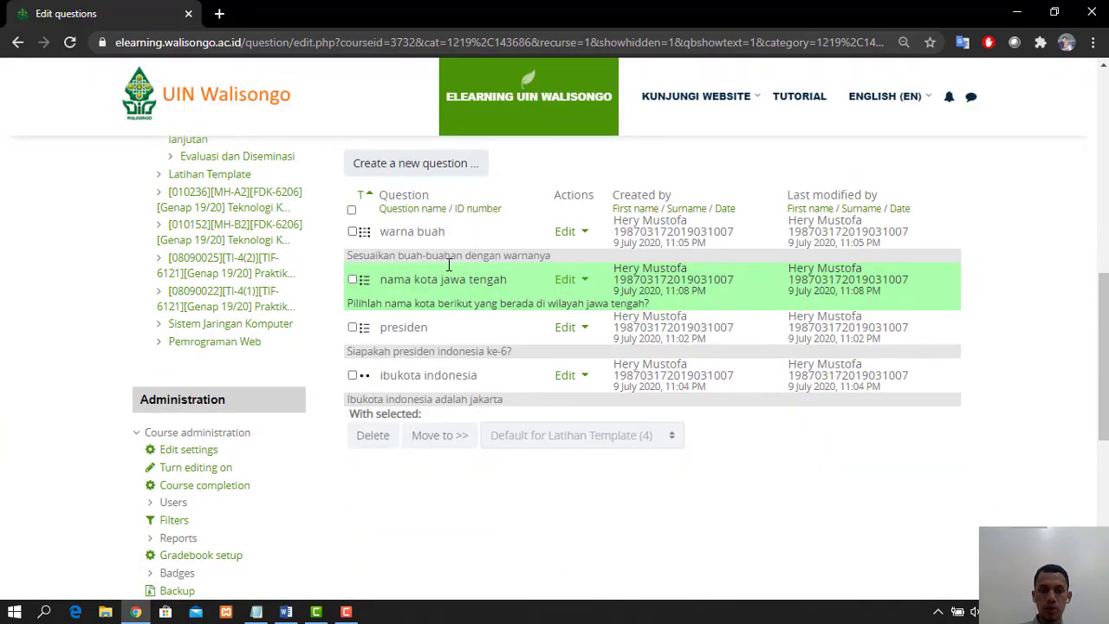
- Switch to quiz.docx in Word and copy "Ibukota jawab tengah adalah" from question 5
click(286, 612)
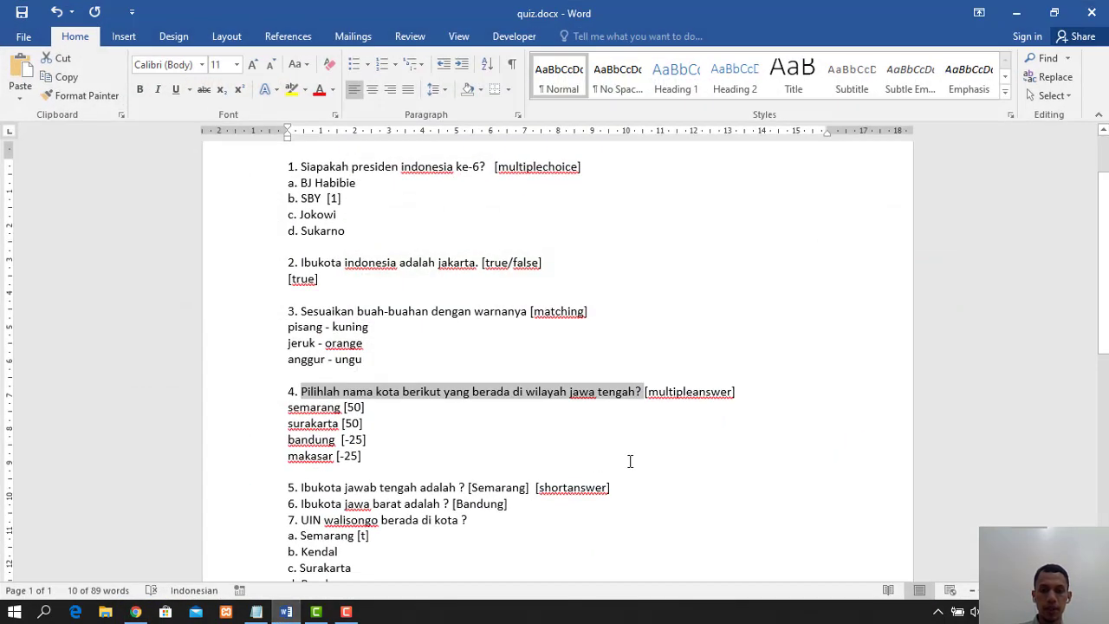
scroll(520, 397, down, 2)
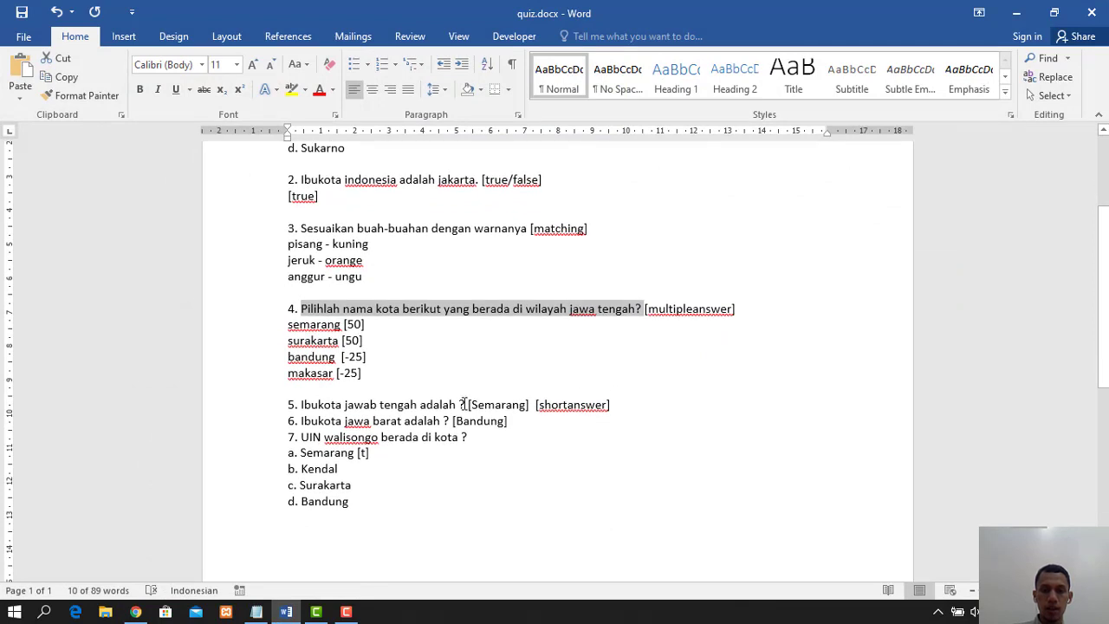
drag(463, 404, 302, 407)
key(ctrl+c)
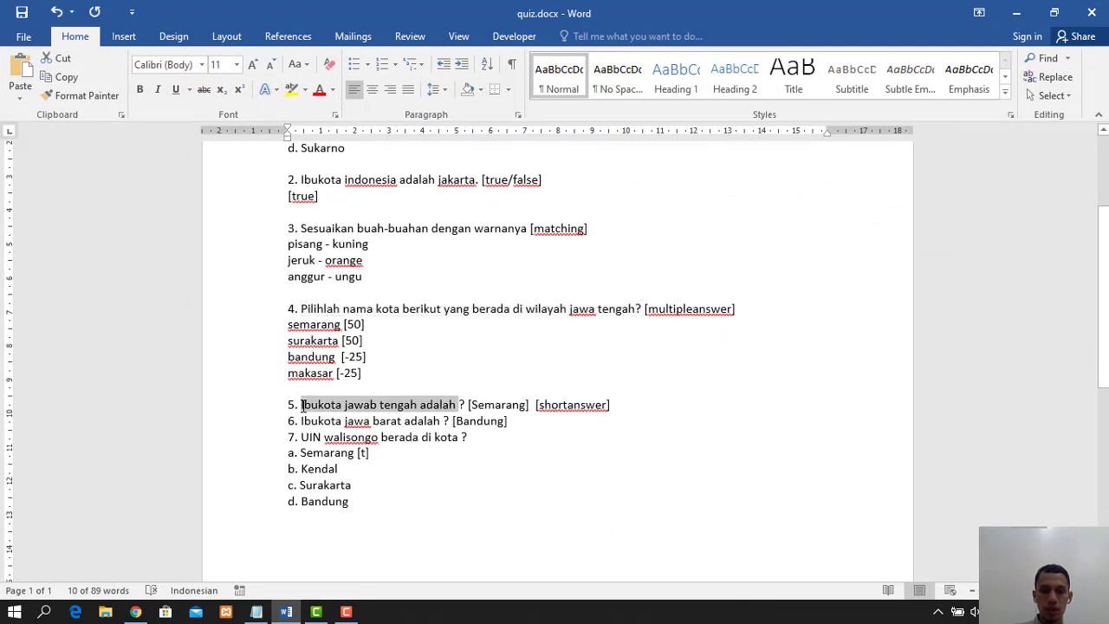
- Return to the question bank in the browser and add a new Short answer question
click(135, 612)
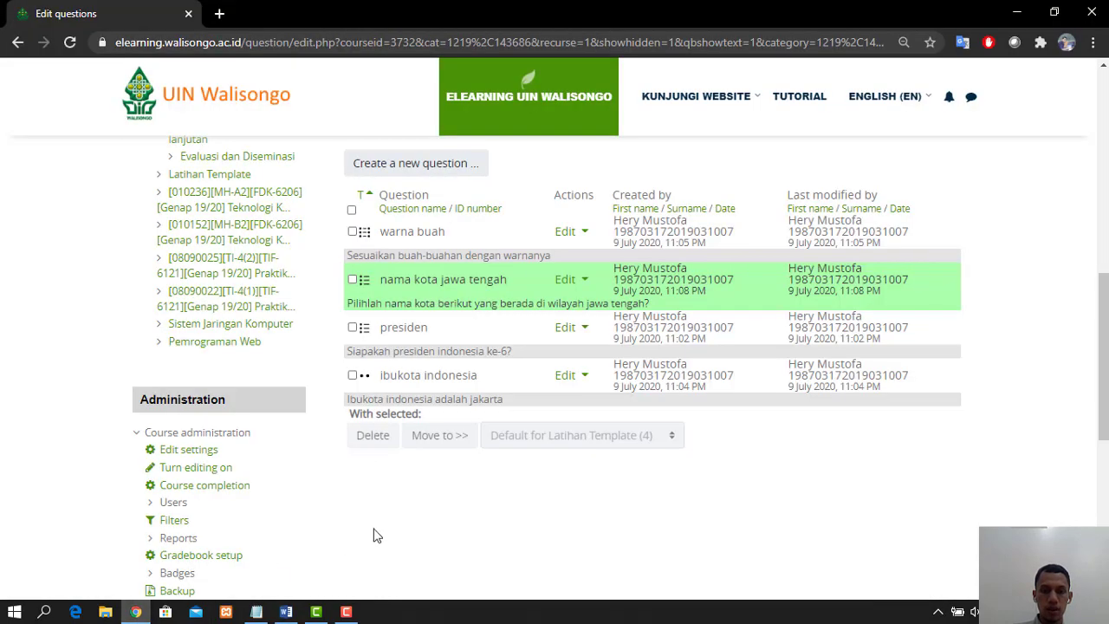
scroll(564, 384, up, 1)
click(429, 246)
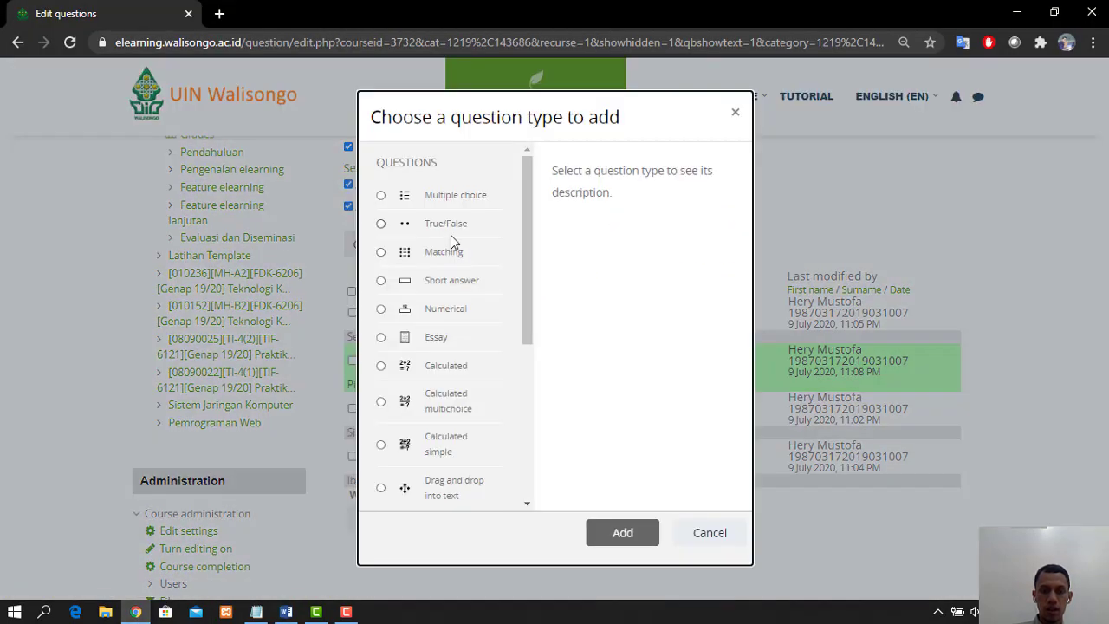
click(441, 282)
click(623, 532)
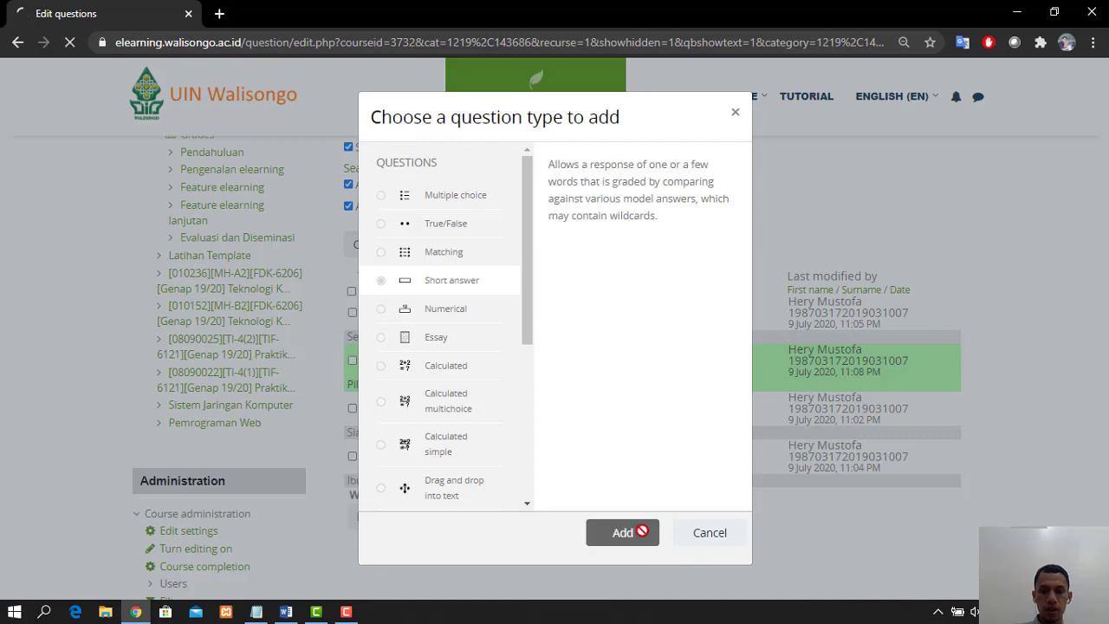
- Name the short answer question "ibukota jateng"
scroll(607, 376, down, 4)
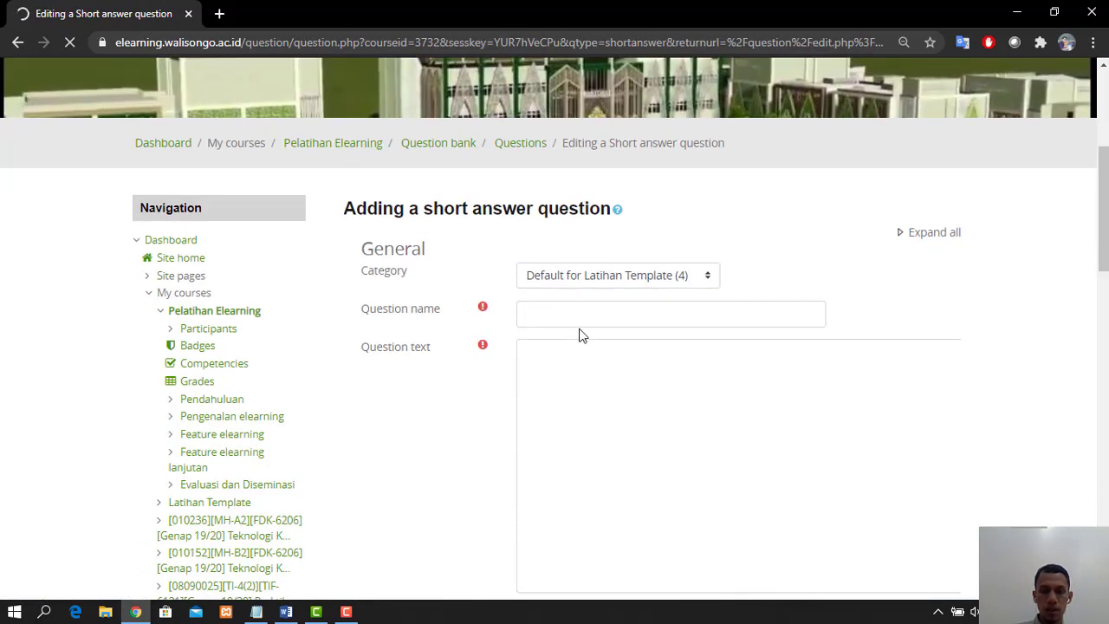
click(580, 313)
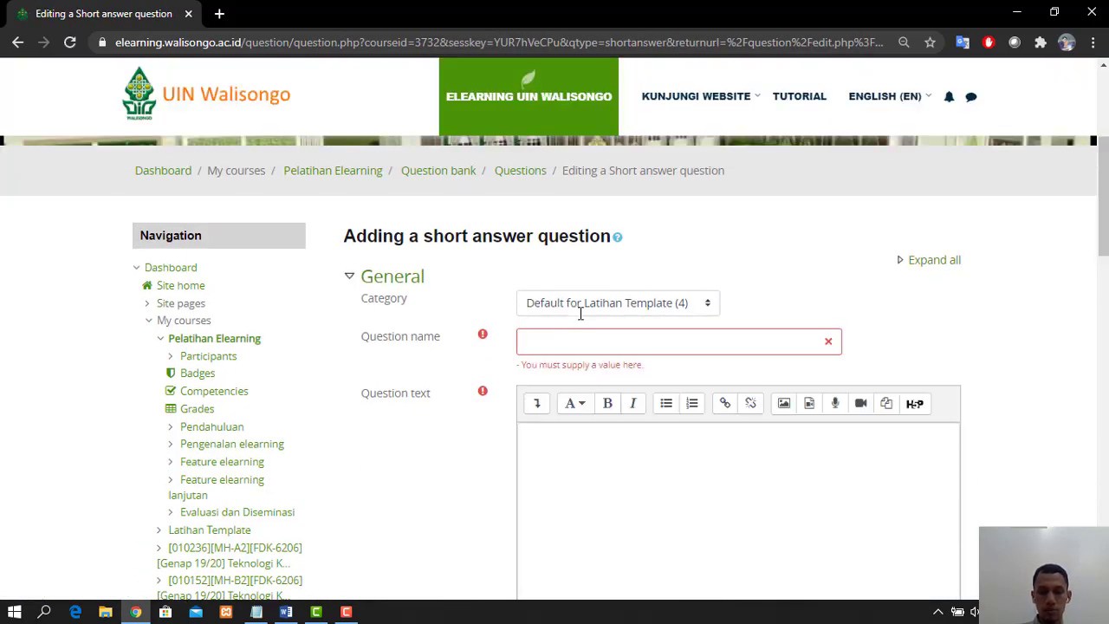
click(577, 341)
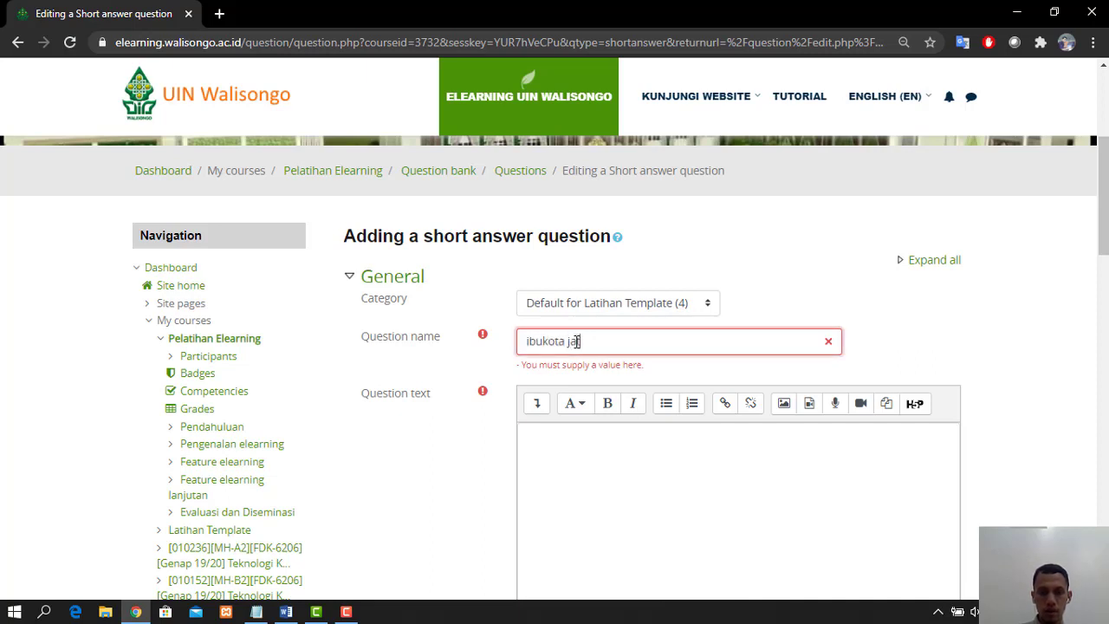
text(ibukota jateng)
- Fill in the question text with "Ibukota jawab tengah adalah" from quiz.docx in Word, replacing the wrongly pasted Central Java cities text
click(610, 488)
text(Pilihlah nama kota berikut yang berada di wilayah jawa tengah?)
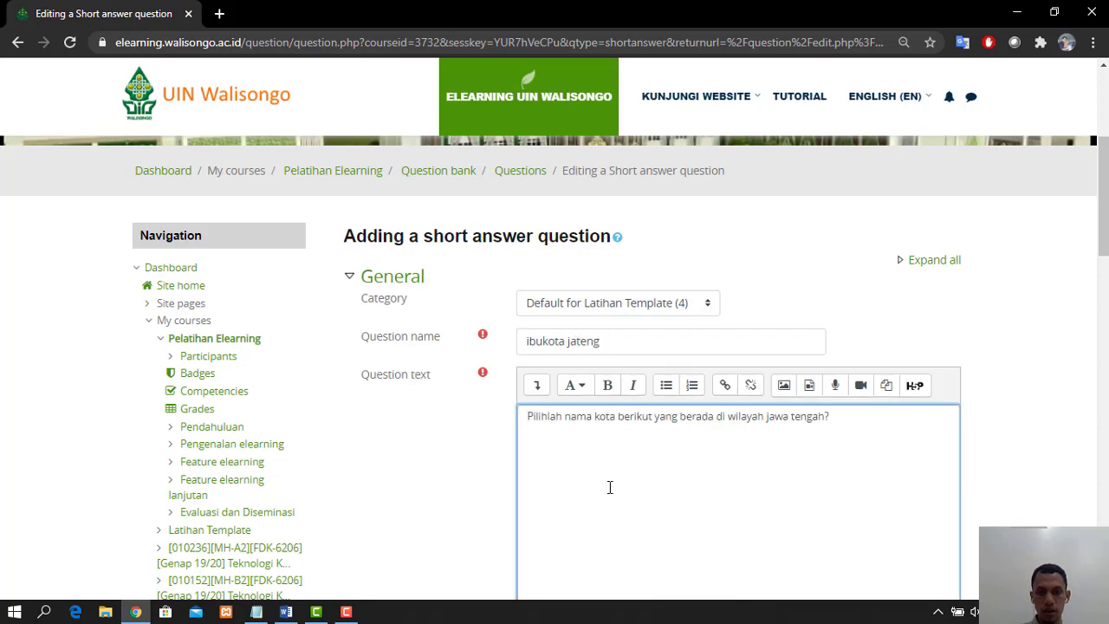
click(286, 612)
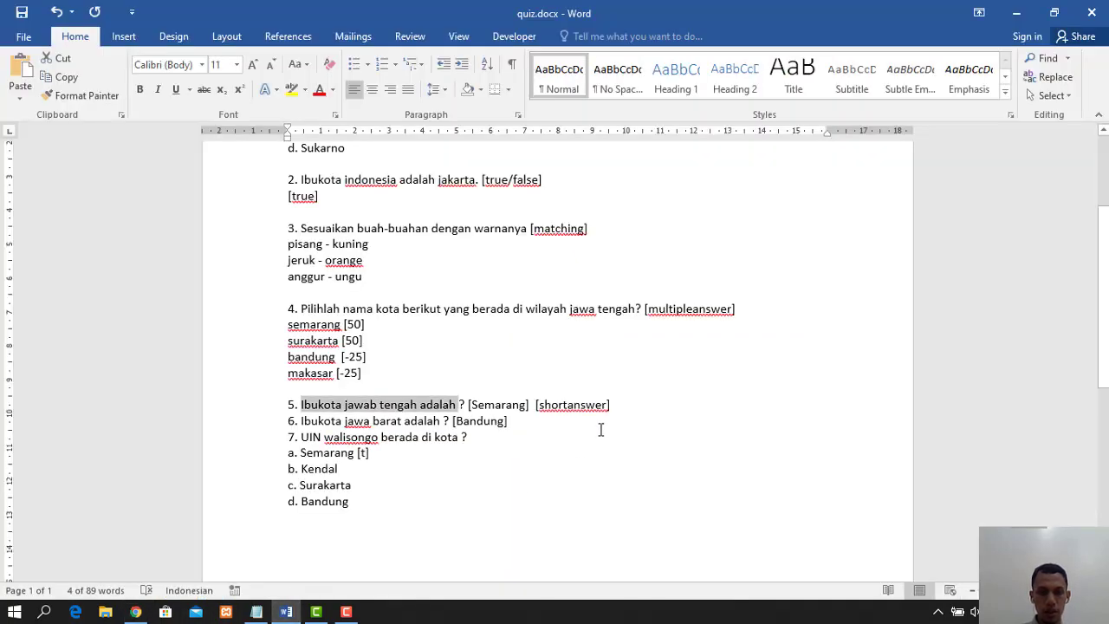
key(alt+Tab)
drag(858, 417, 416, 448)
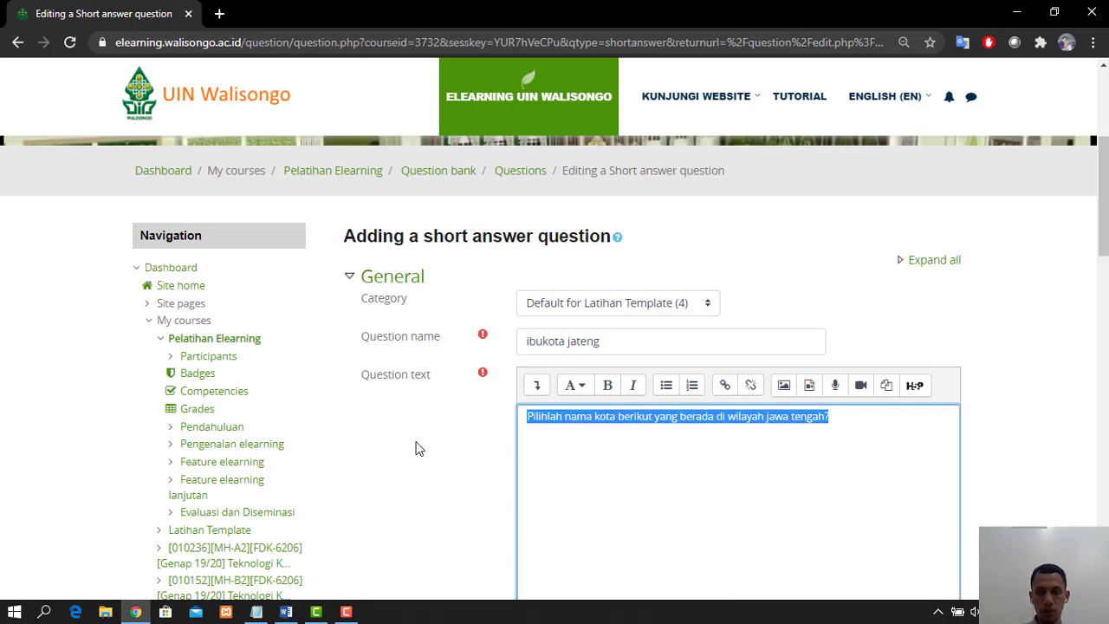
key(ctrl+v)
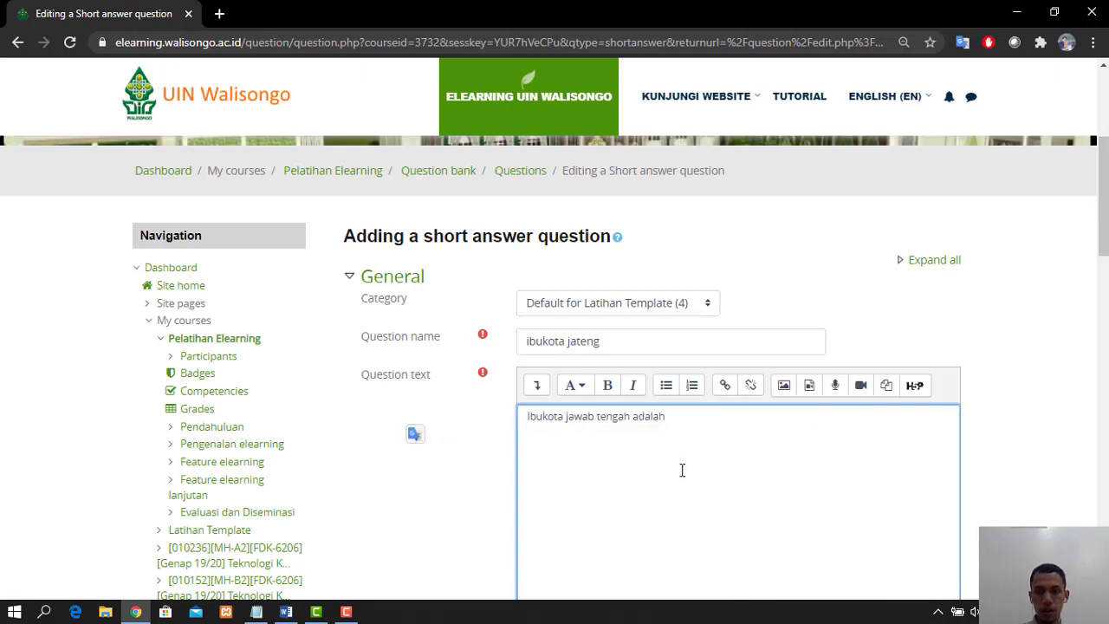
- Choose "No, case is unimportant" for the question's case sensitivity
scroll(682, 469, down, 4)
scroll(635, 442, down, 3)
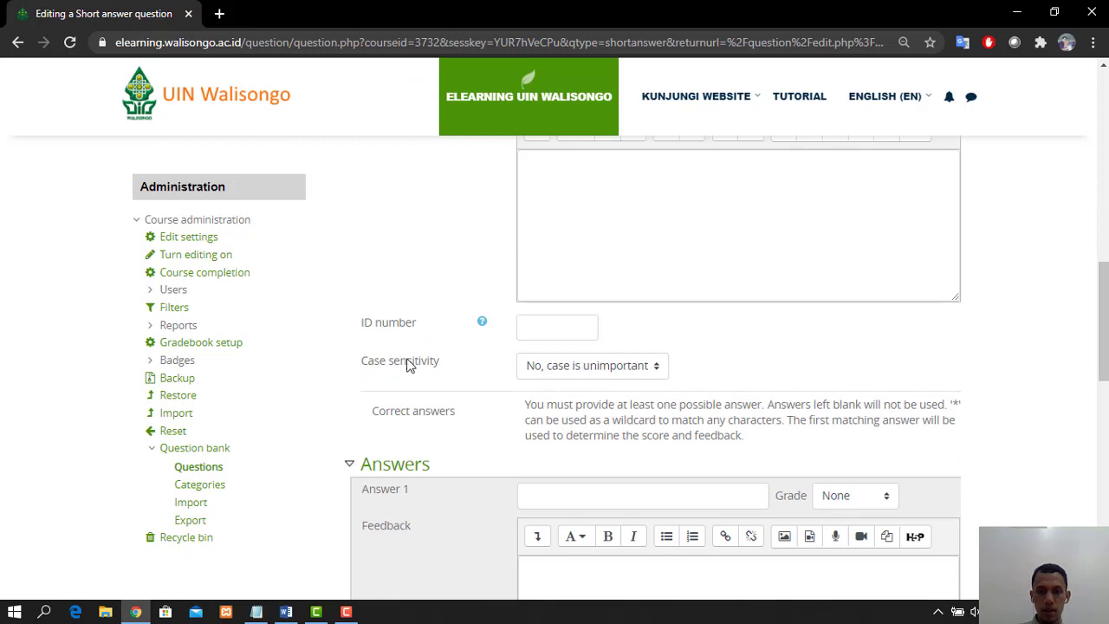
click(582, 366)
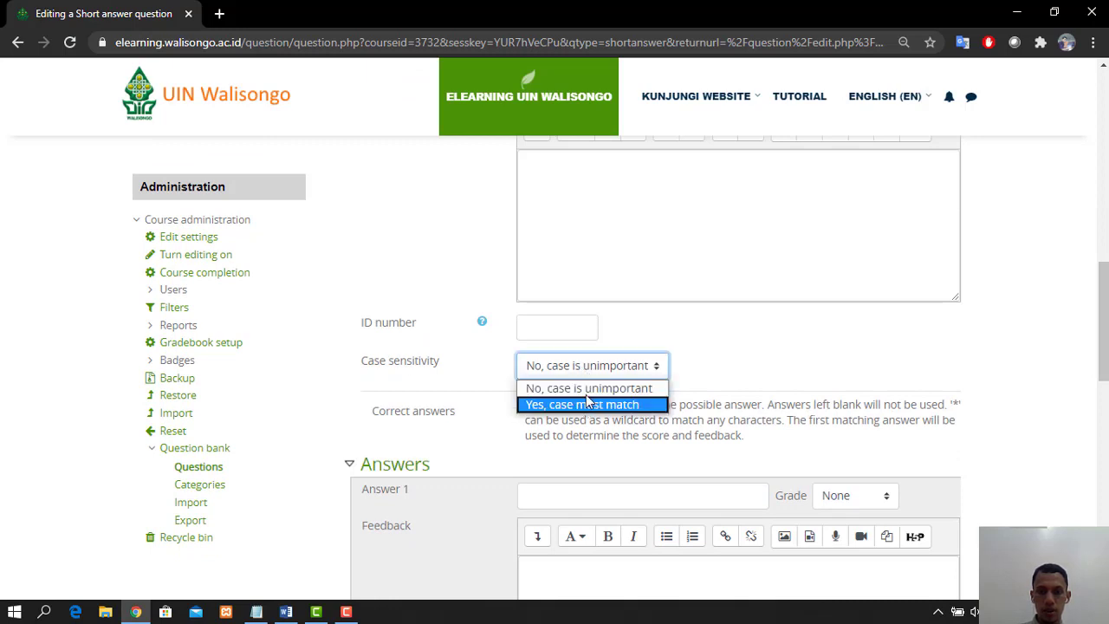
click(589, 389)
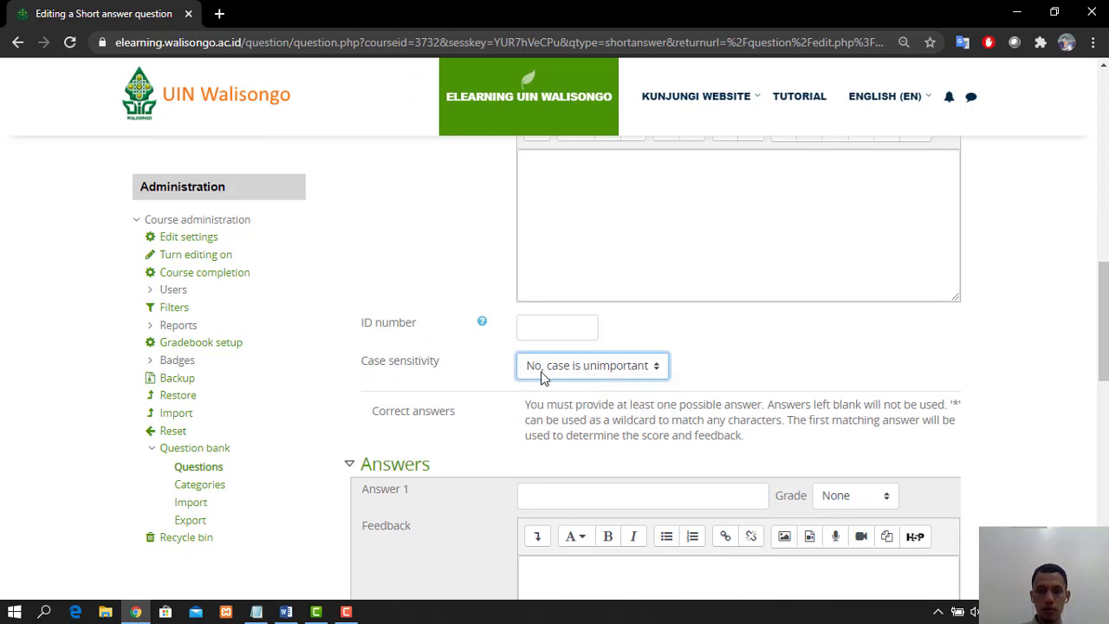
- Enter "Semarang" as Answer 1 with a grade of 100% and save the short answer question
scroll(542, 377, down, 2)
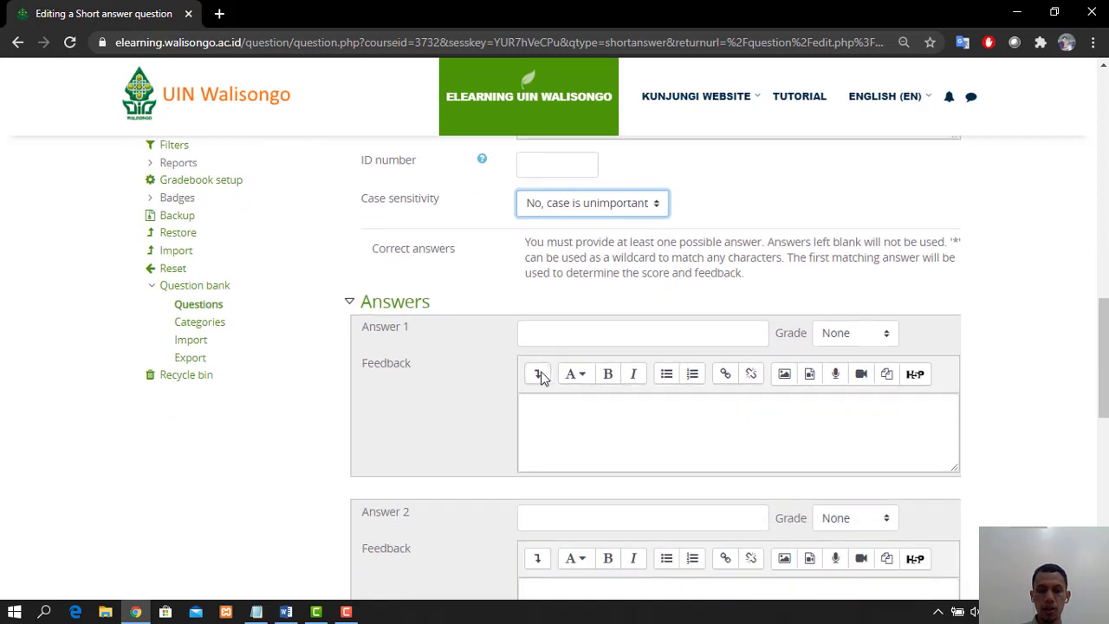
click(547, 332)
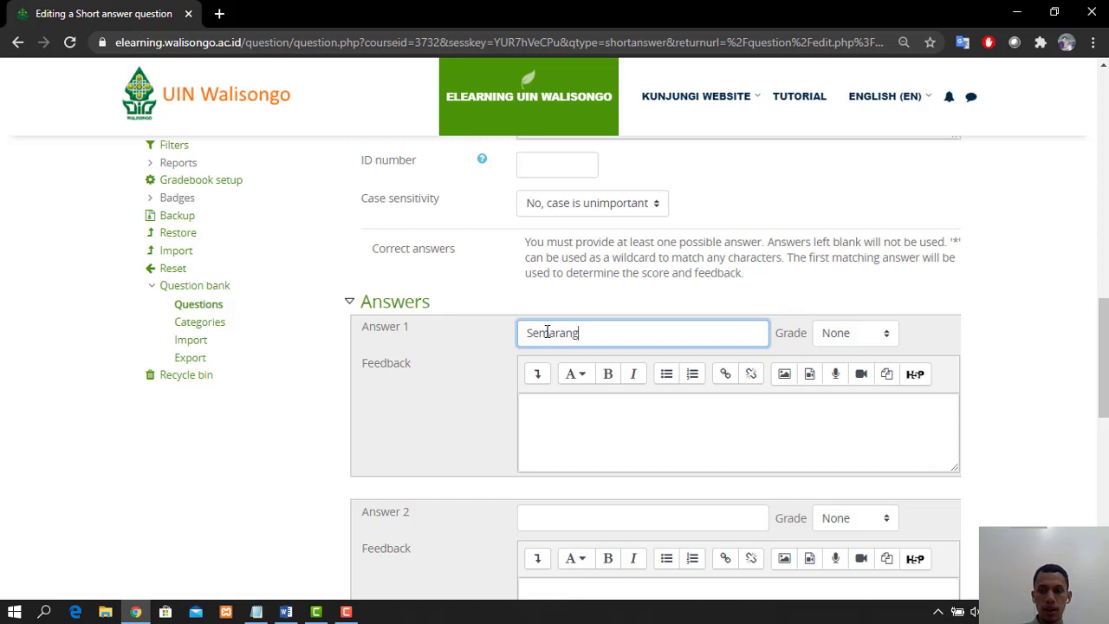
click(877, 332)
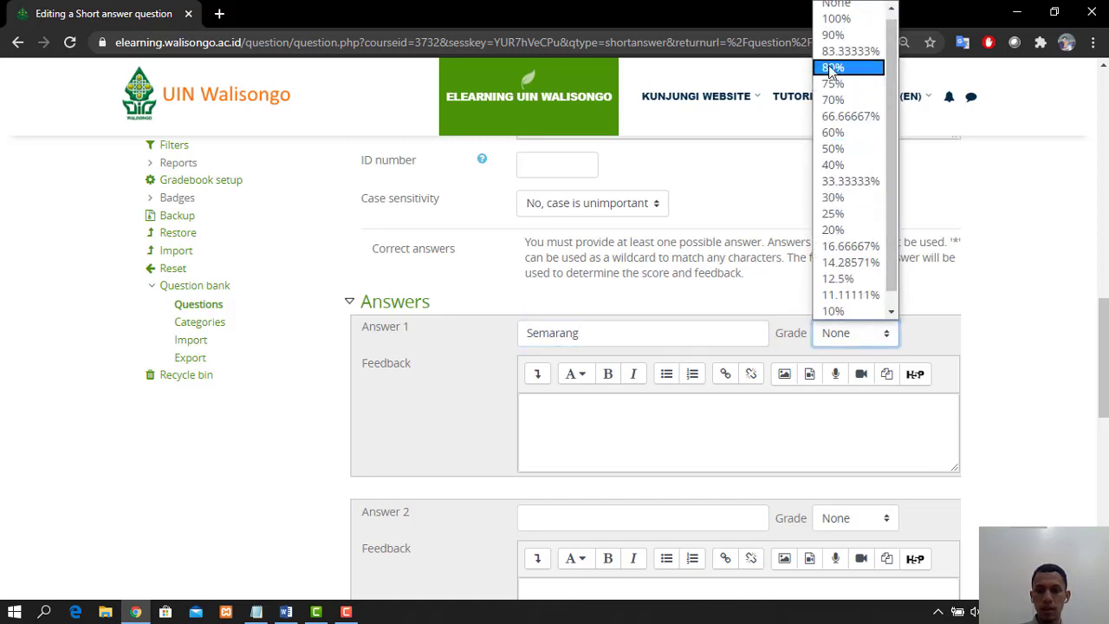
click(836, 18)
scroll(762, 332, down, 1)
scroll(762, 332, down, 2)
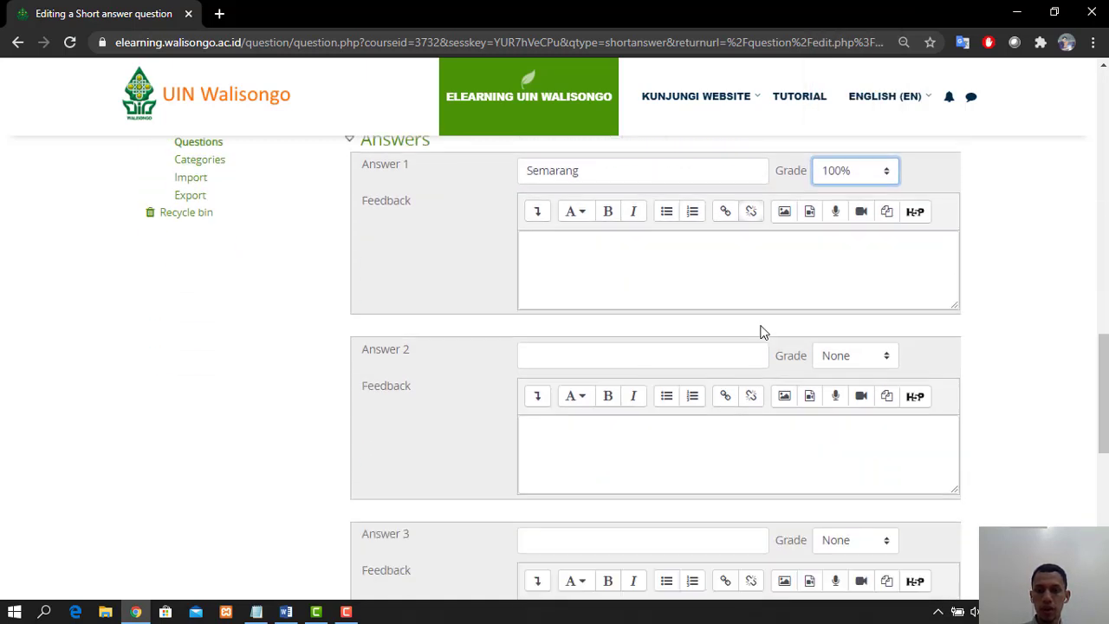
scroll(760, 329, up, 1)
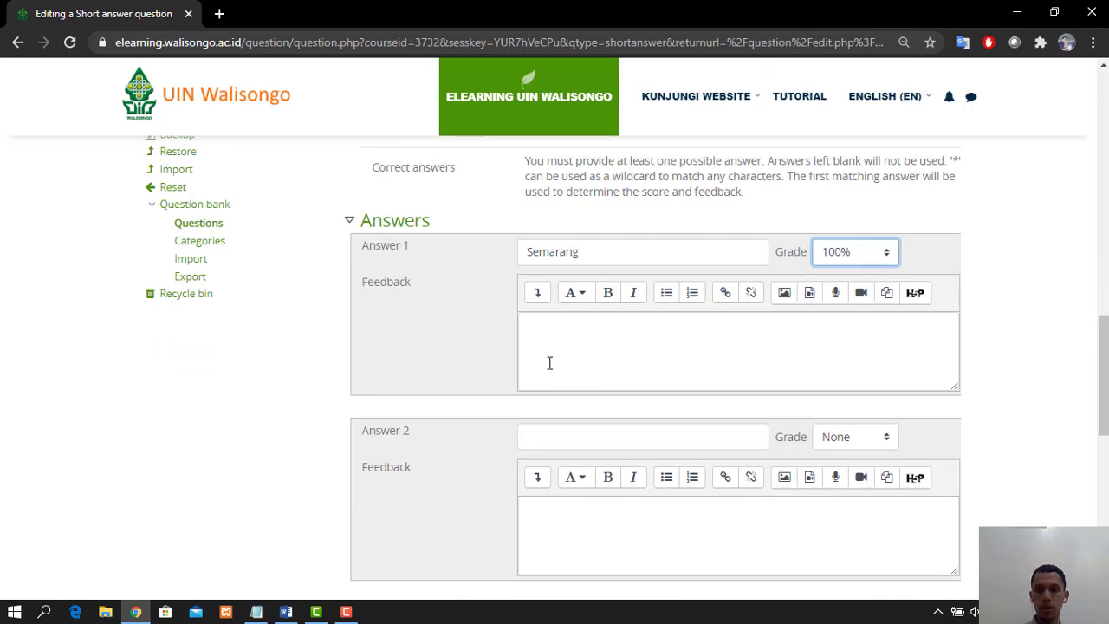
scroll(839, 371, down, 5)
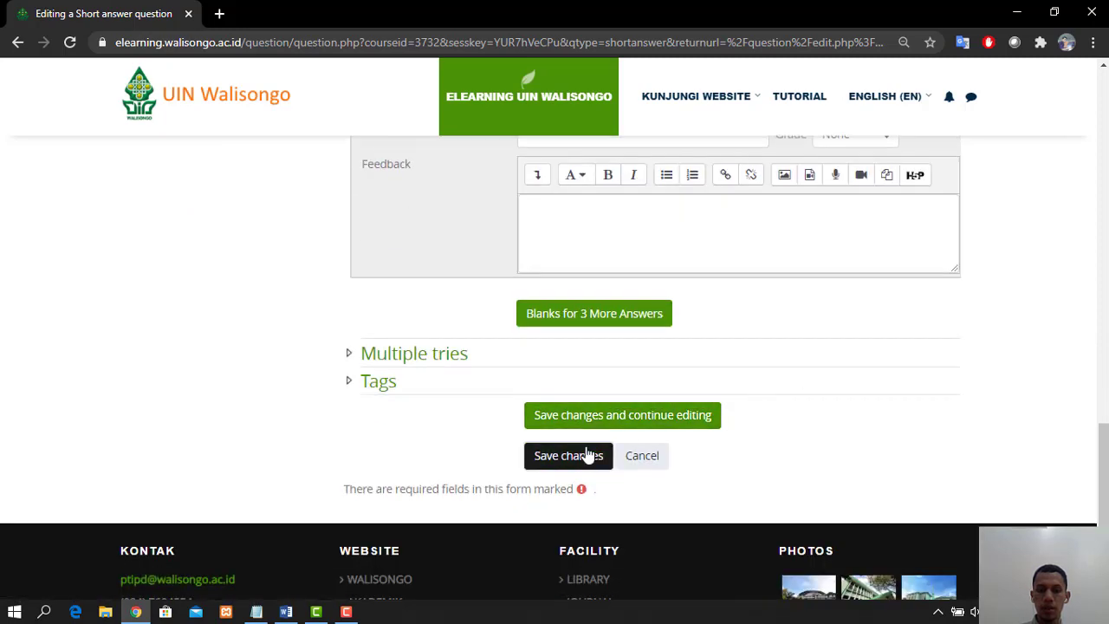
click(598, 458)
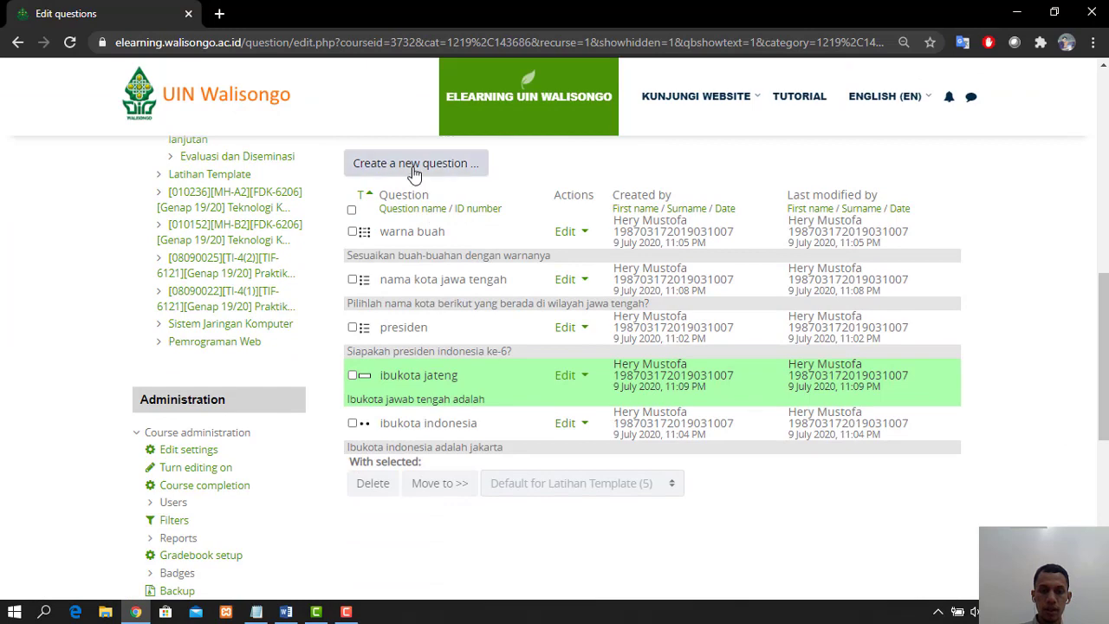
- Add a new Short answer question and name it "Ibukota jabar"
click(415, 165)
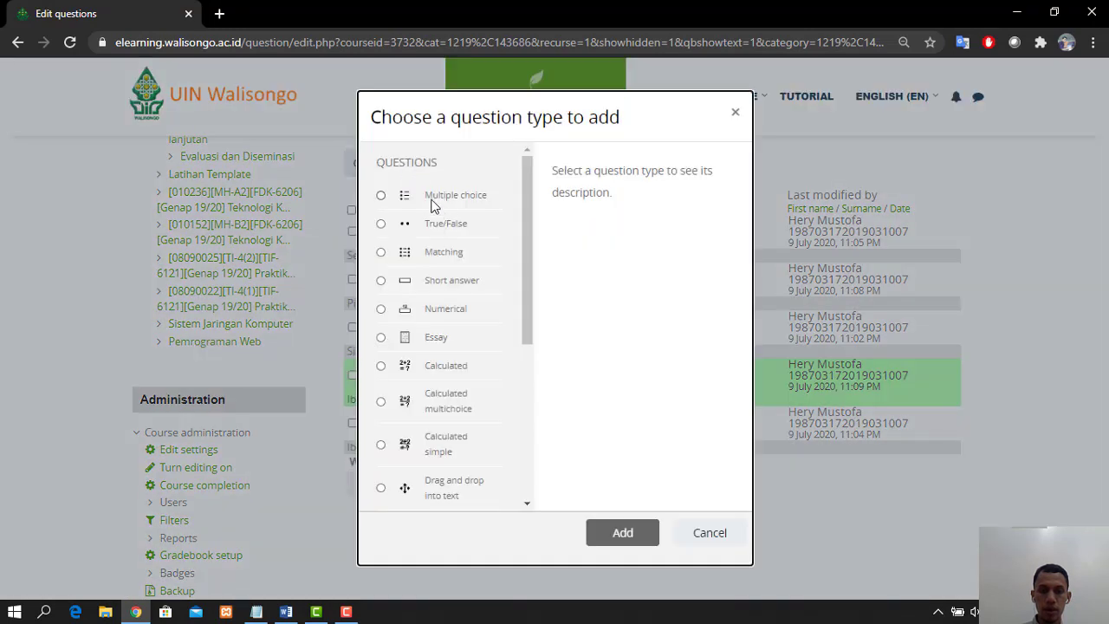
click(430, 279)
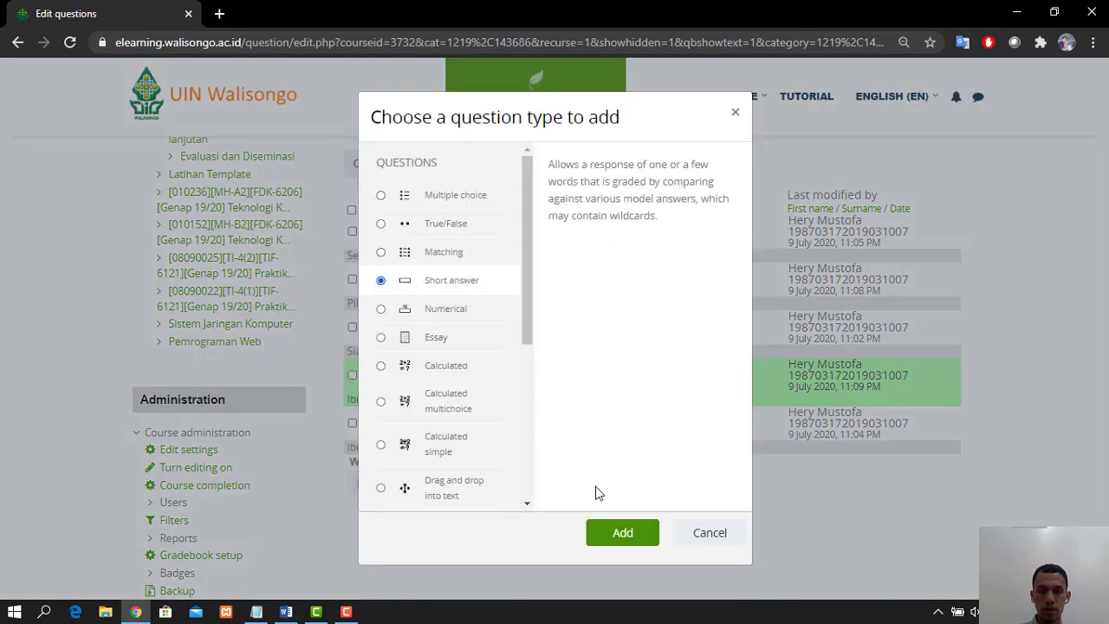
click(601, 533)
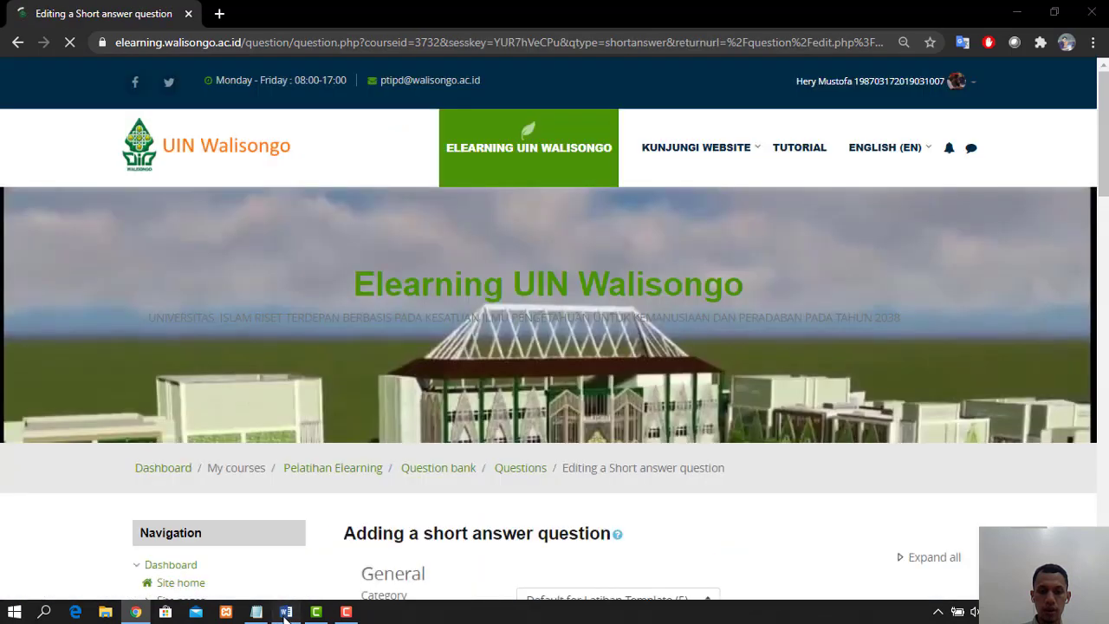
click(286, 612)
click(136, 613)
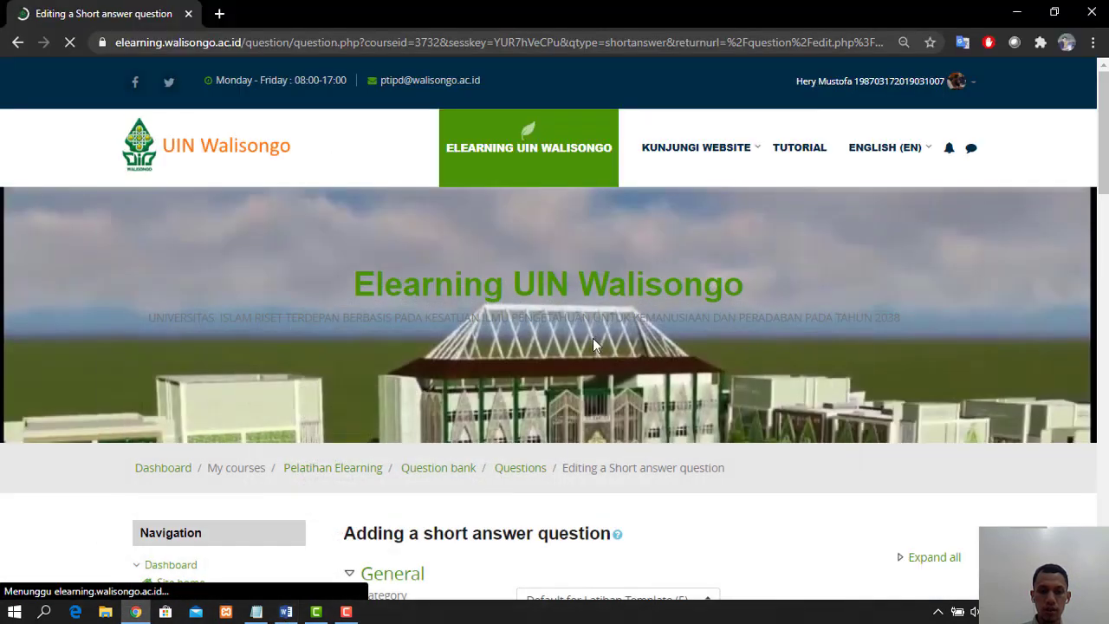
scroll(627, 451, down, 3)
click(576, 310)
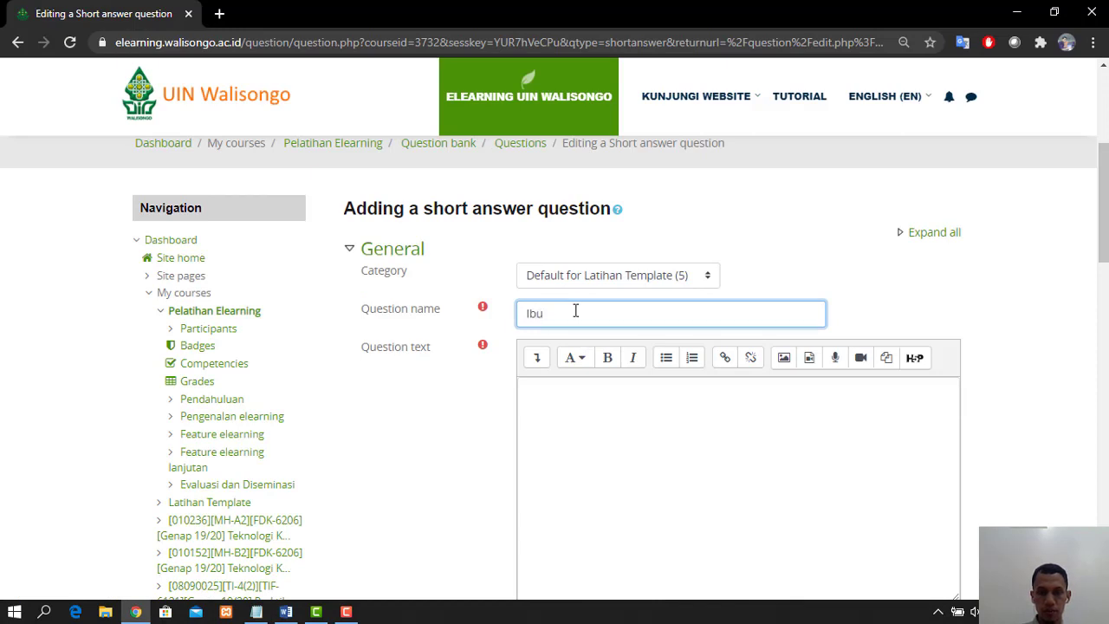
text(Ibukota jabar)
- Fill in the question text with "Ibukota jawa barat adalah ?" from quiz.docx in Word, replacing the wrongly pasted Central Java question
click(610, 416)
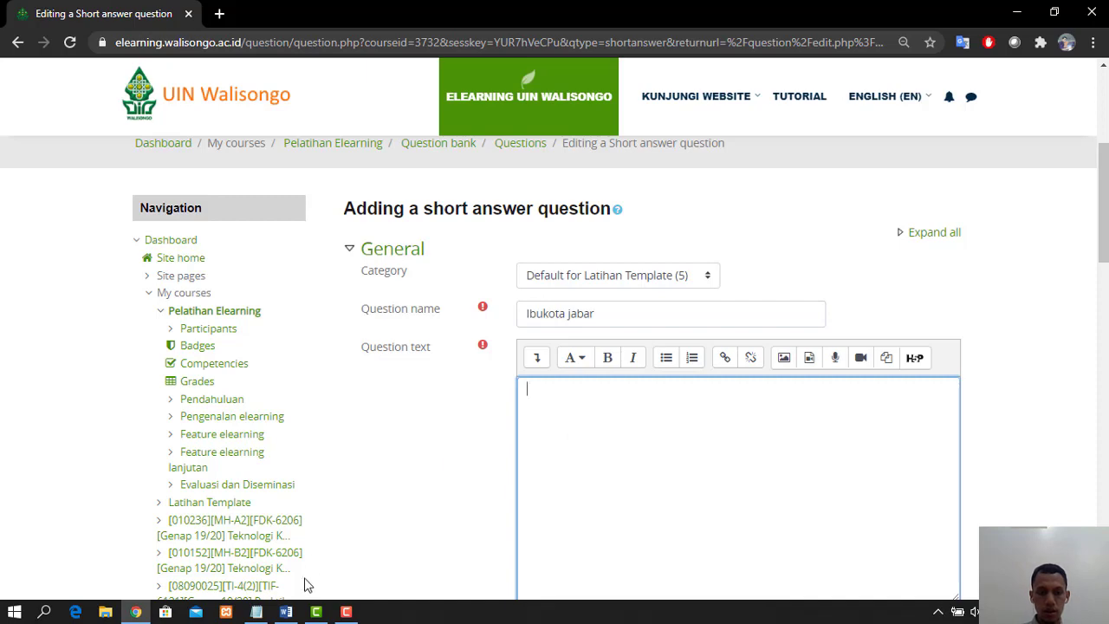
click(286, 612)
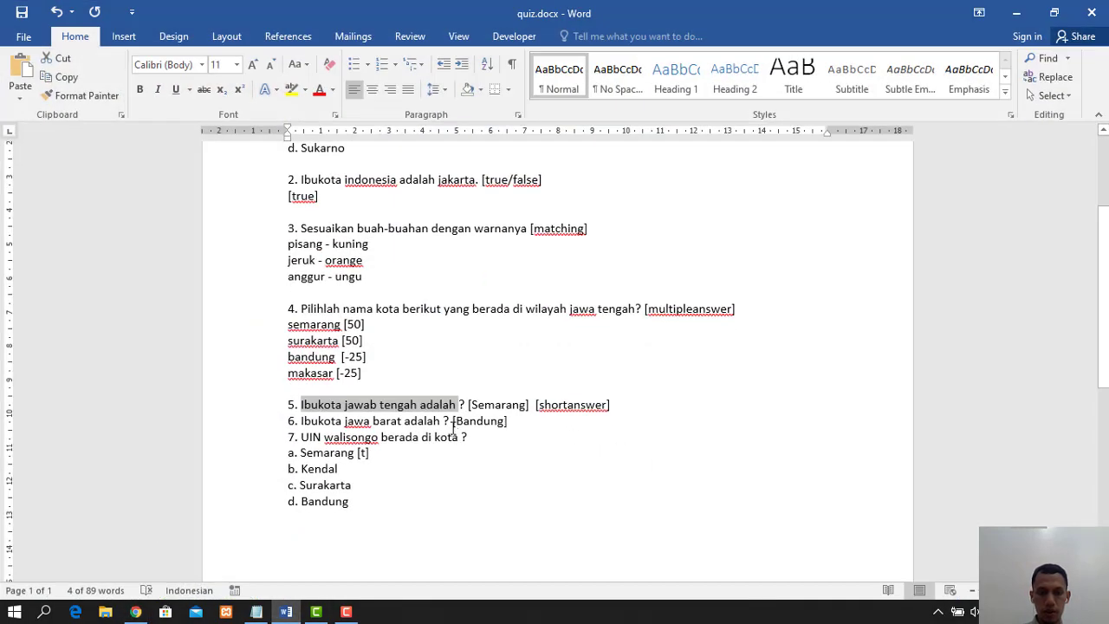
drag(452, 425, 300, 422)
key(ctrl+c)
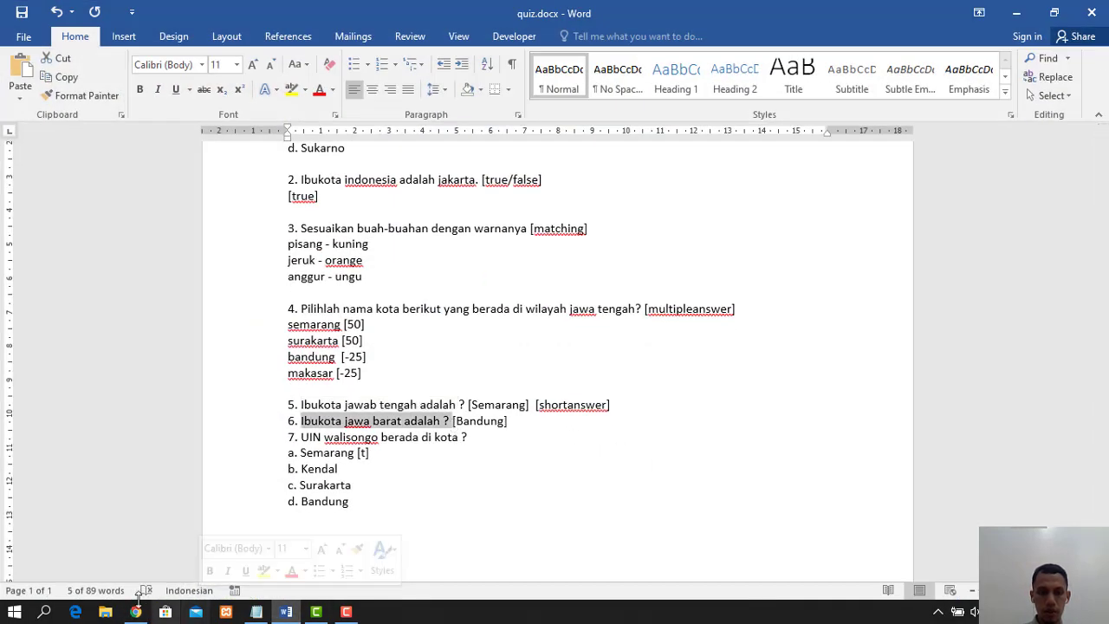
click(135, 611)
text(Ibukota jawab tengah adalah)
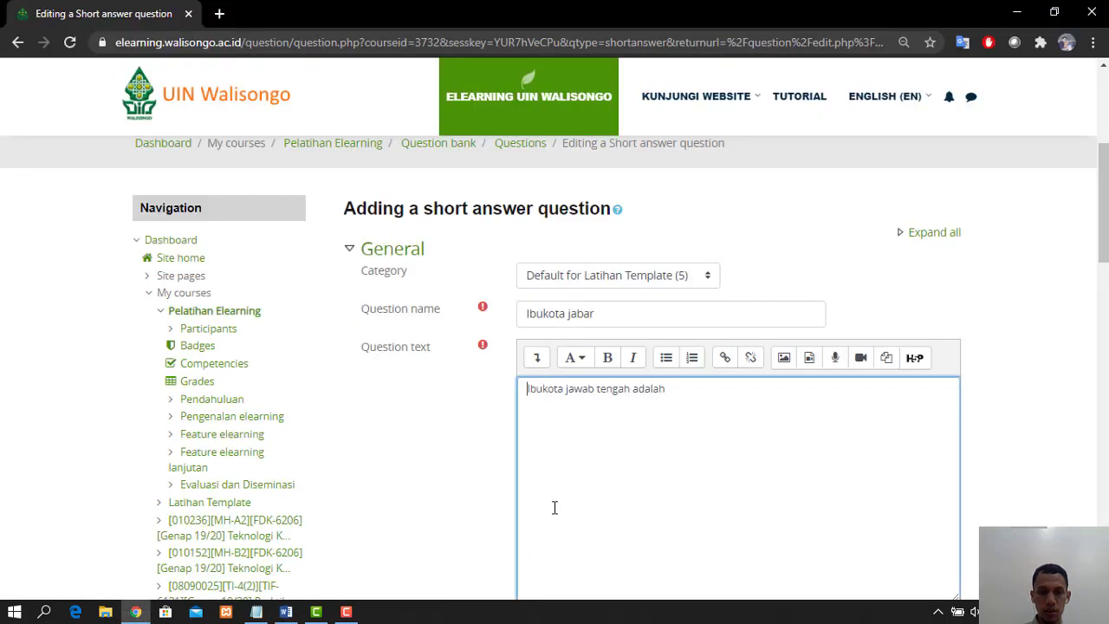
click(286, 612)
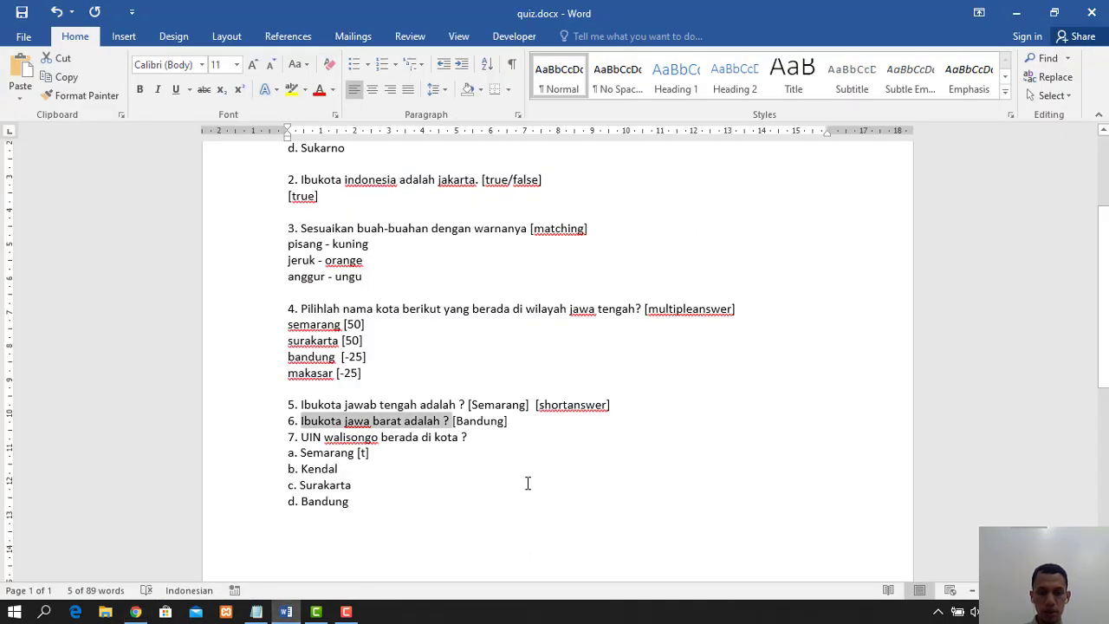
click(135, 612)
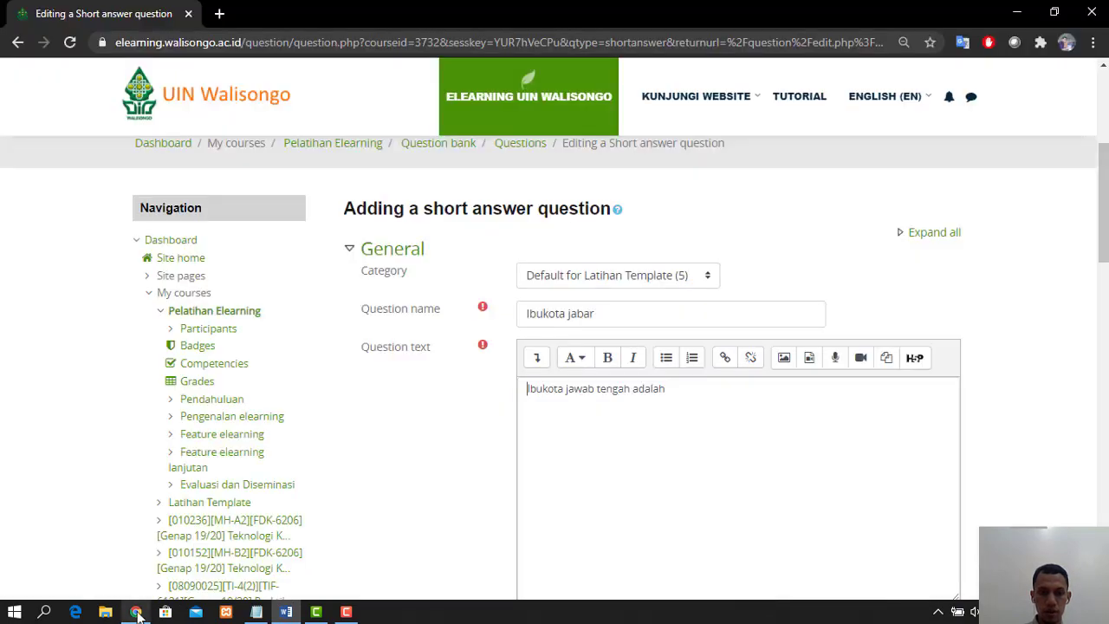
click(669, 390)
drag(669, 390, 510, 408)
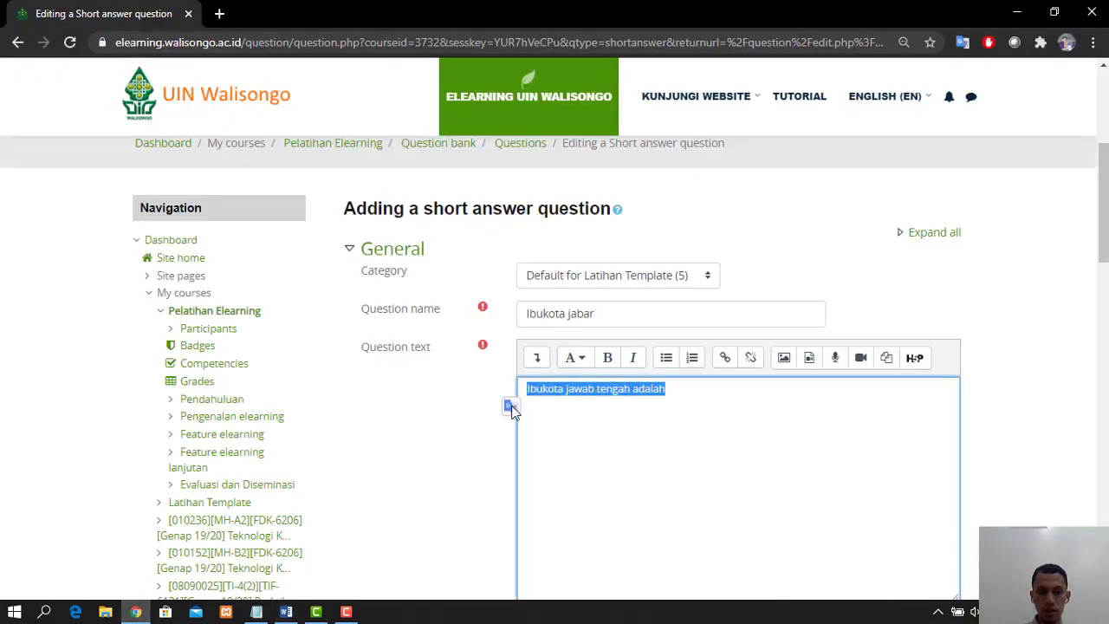
key(ctrl+v)
- Enter "Bandung" as Answer 1 with a grade of 100% and save the short answer question
scroll(720, 404, down, 5)
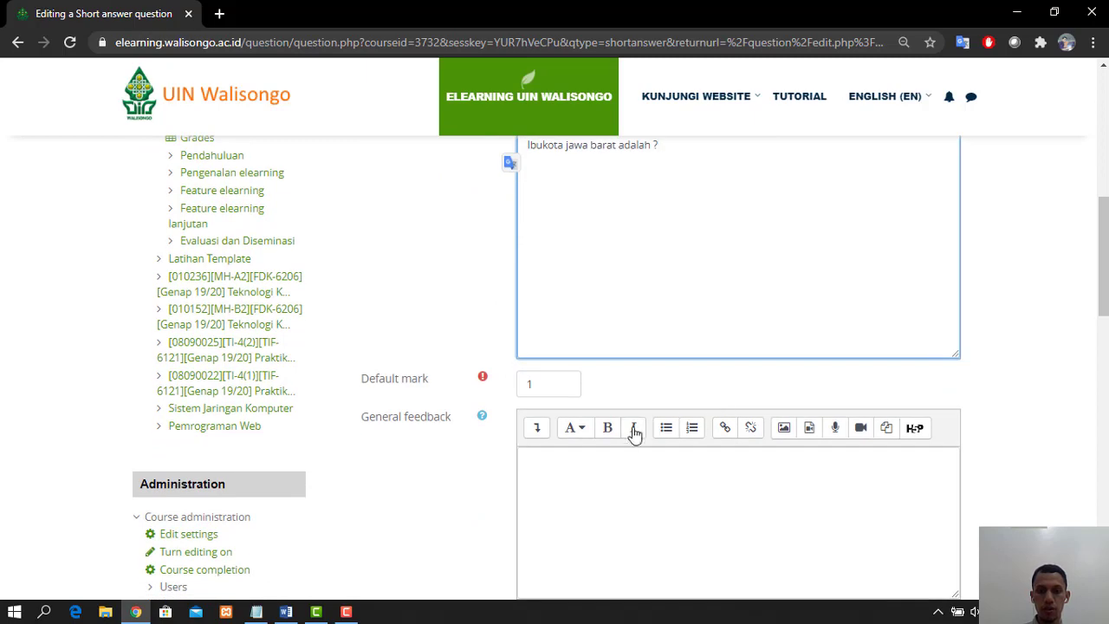
scroll(610, 469, down, 2)
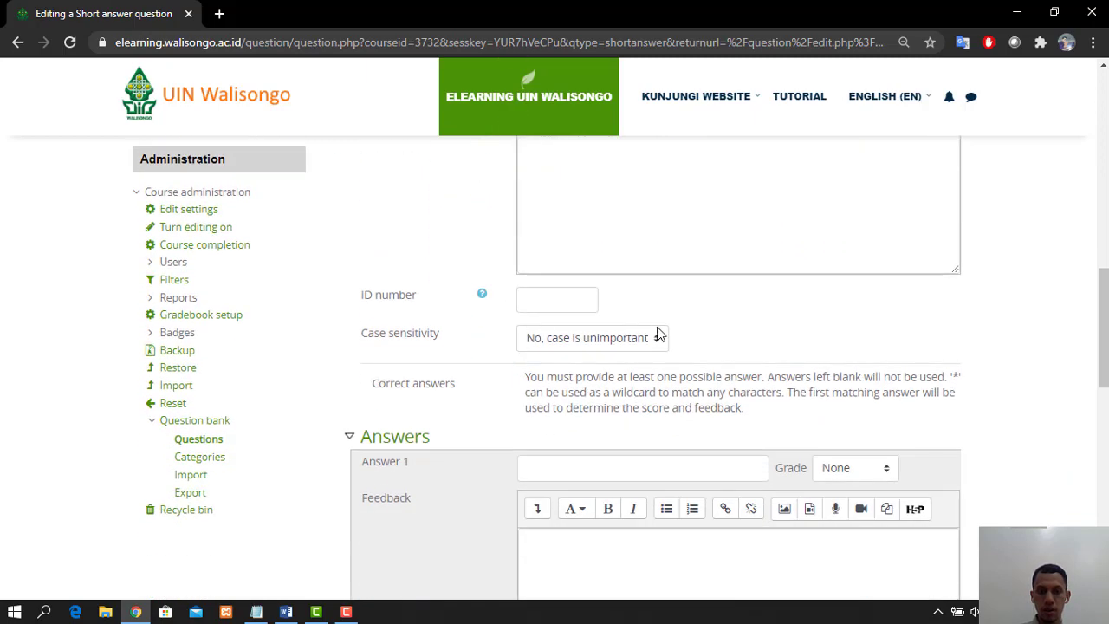
click(684, 464)
text(Bandung)
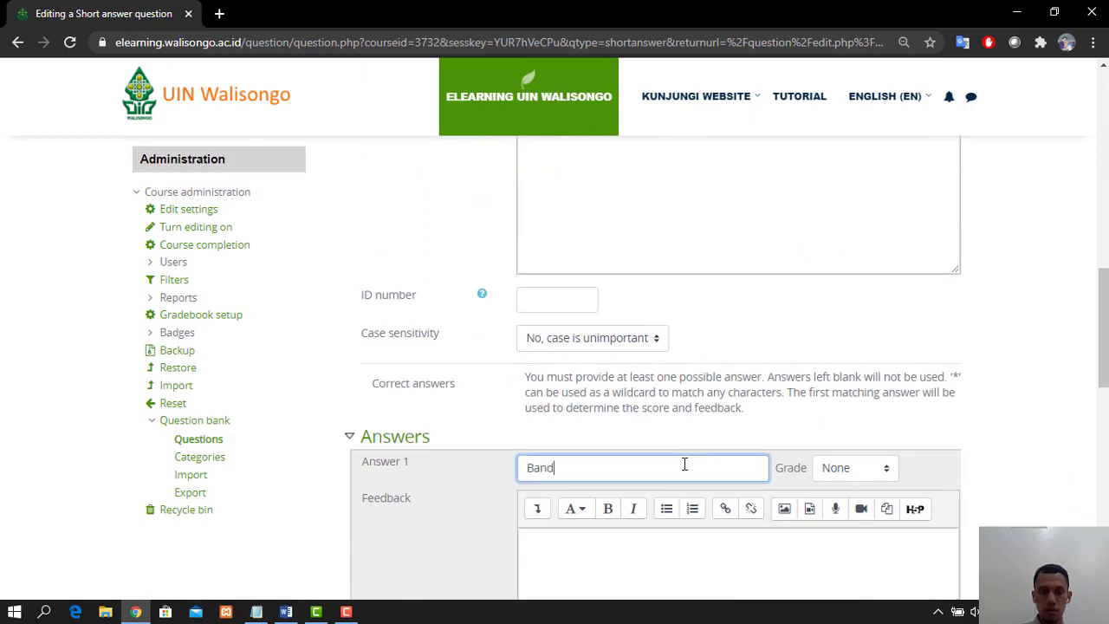
click(876, 472)
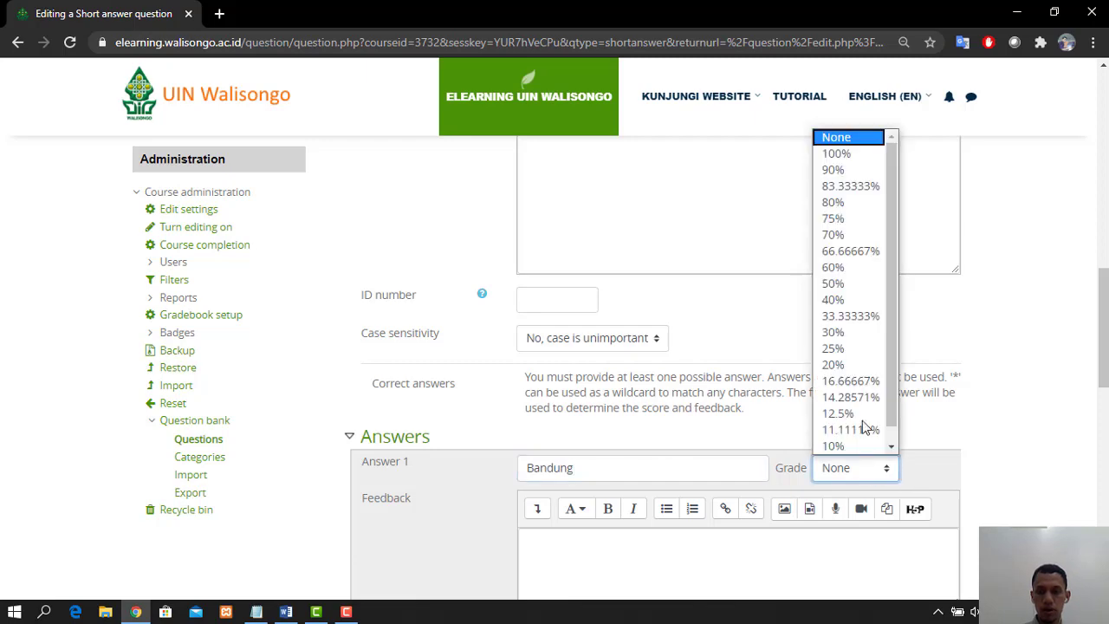
click(839, 152)
scroll(981, 367, down, 1)
scroll(760, 376, down, 8)
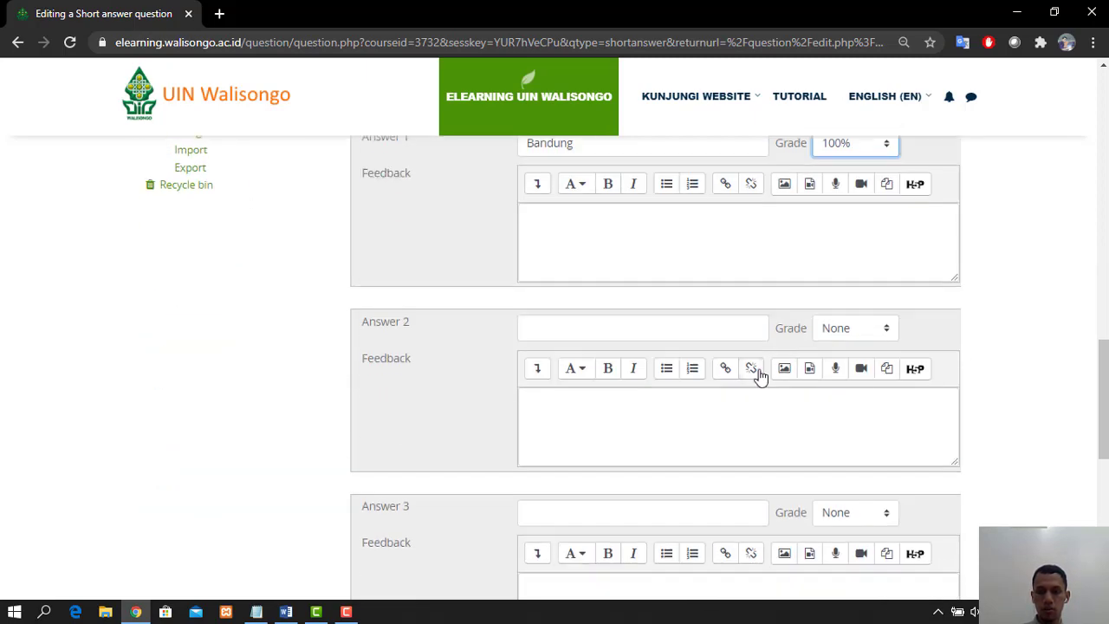
click(567, 430)
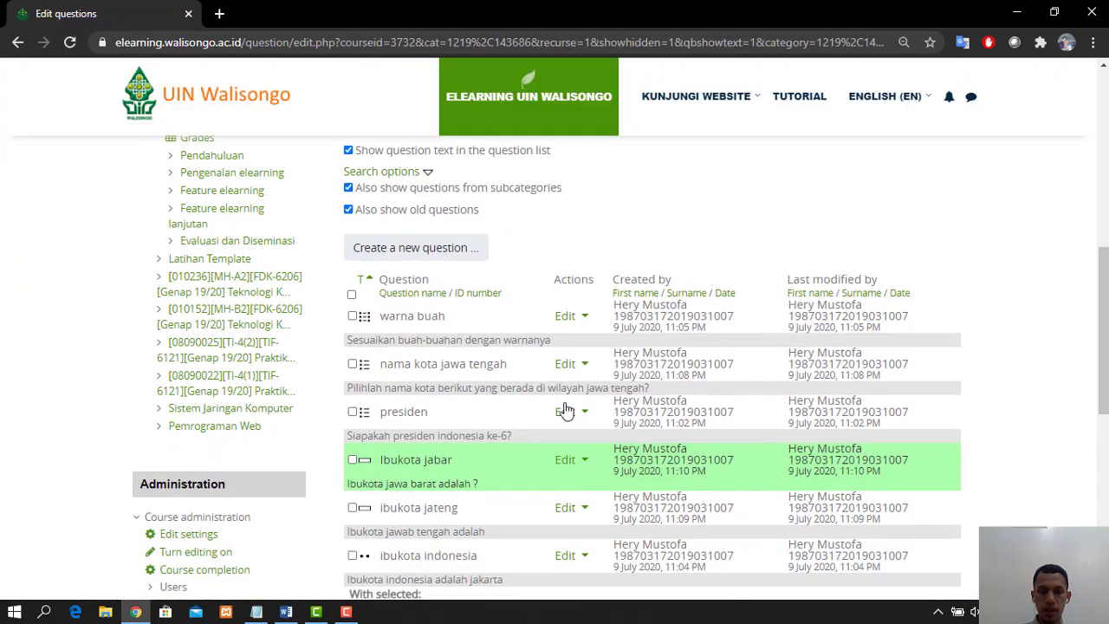
- Start creating a new question and copy "UIN walisongo berada di kota ?" from quiz.docx in Word
click(449, 254)
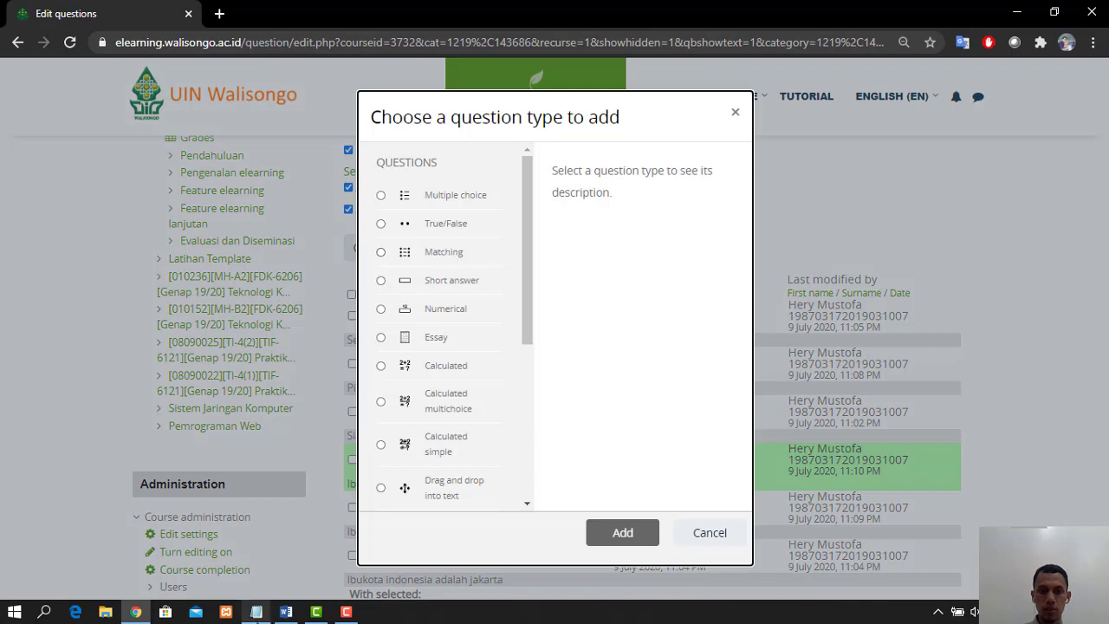
click(286, 612)
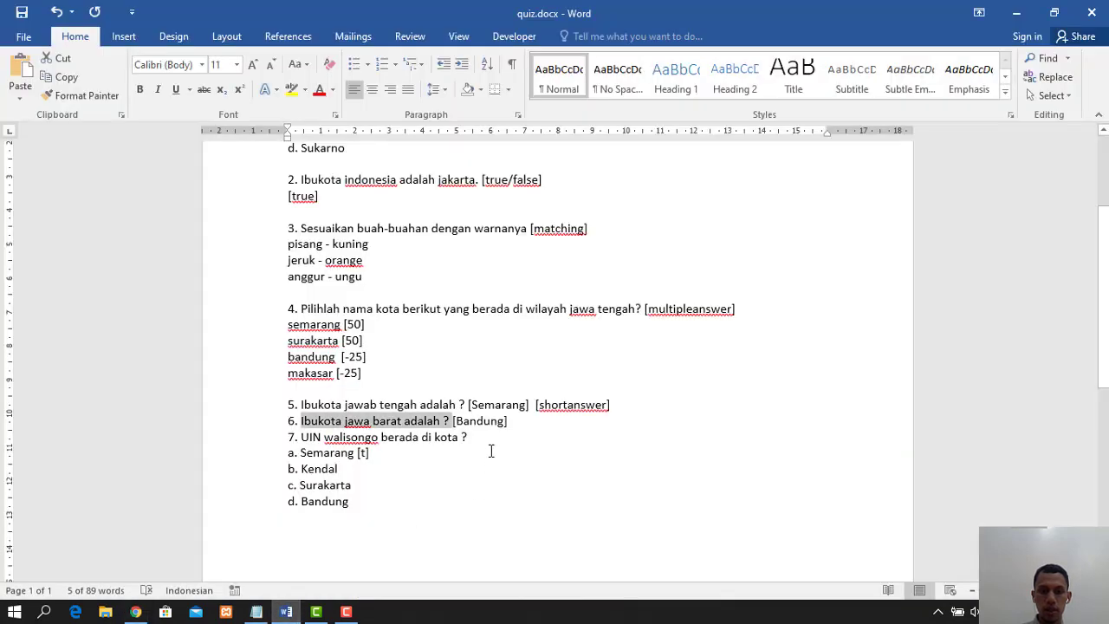
scroll(490, 449, up, 2)
scroll(491, 449, down, 2)
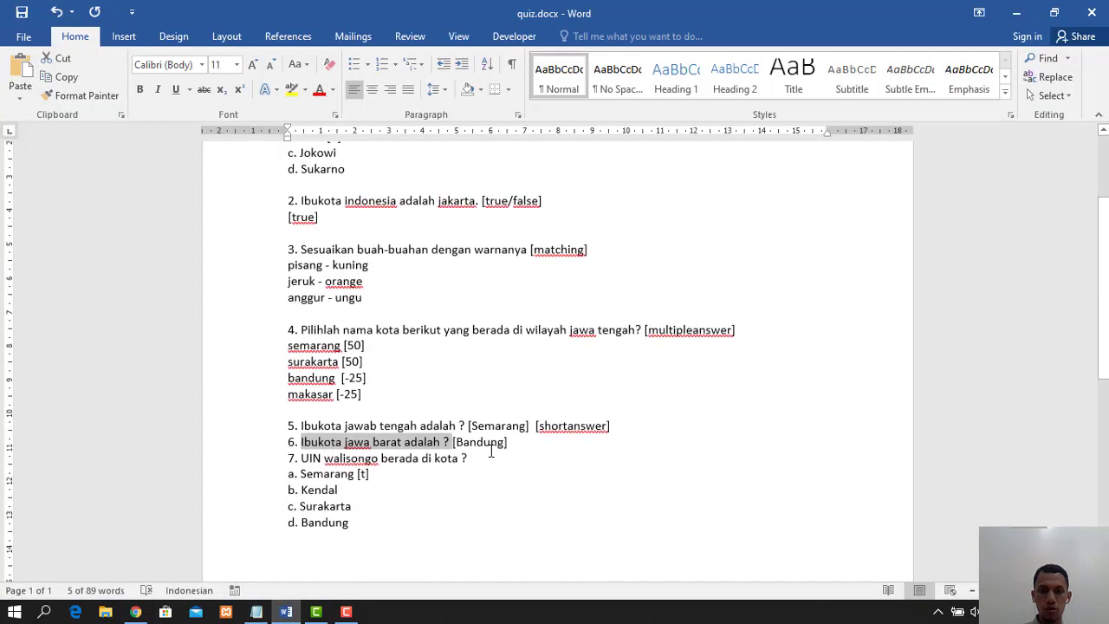
drag(433, 438, 304, 442)
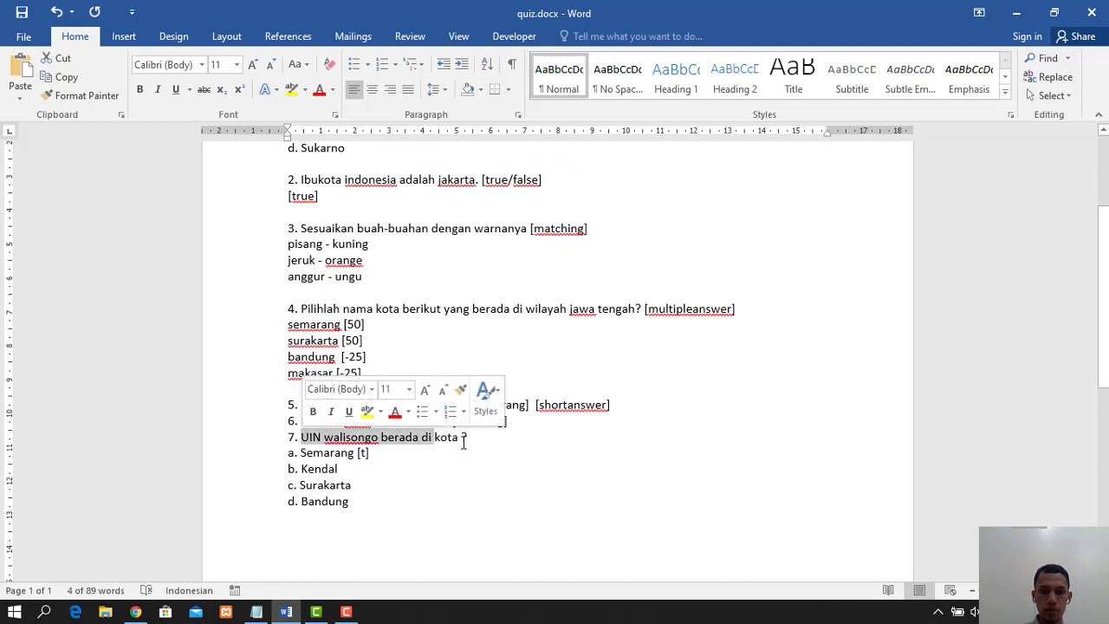
drag(468, 439, 305, 443)
key(ctrl+c)
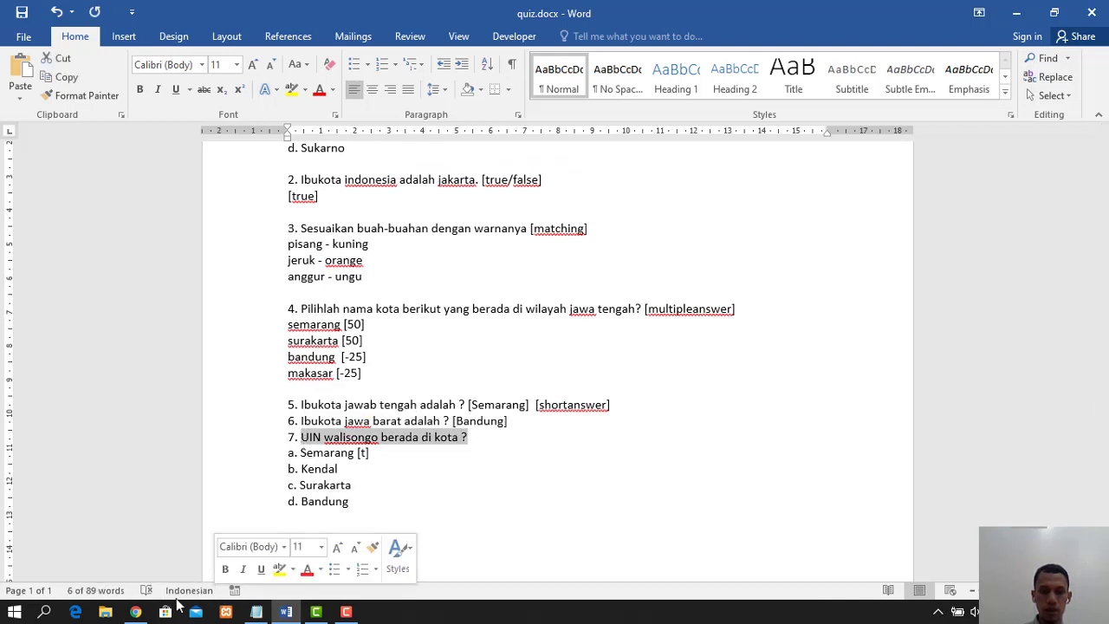
- Switch back to Chrome and add a Multiple choice question
click(135, 612)
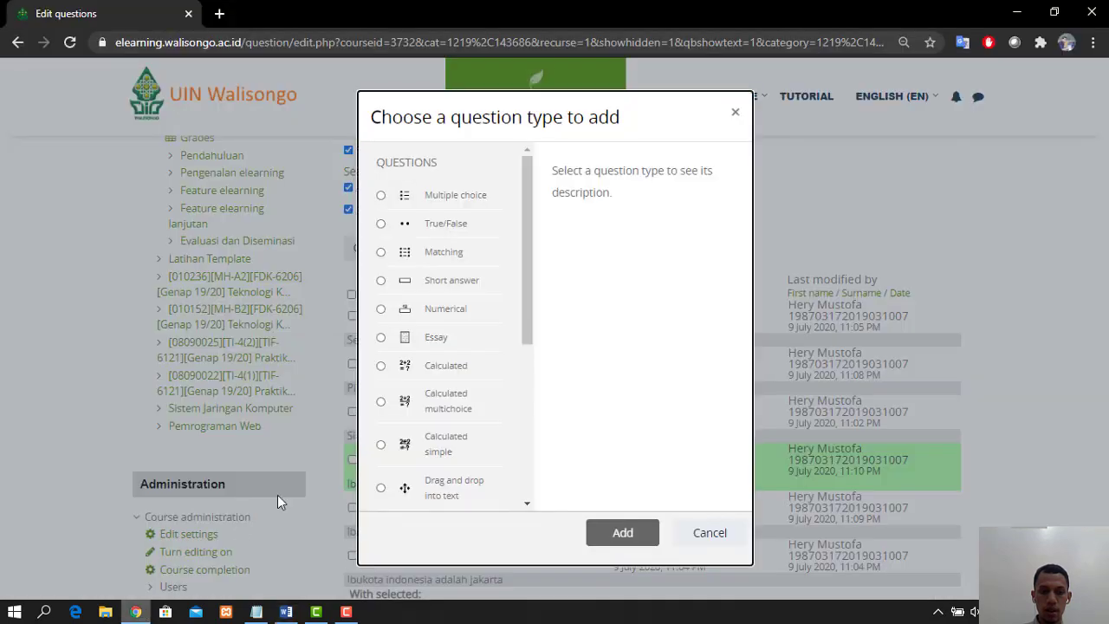
click(453, 197)
click(622, 532)
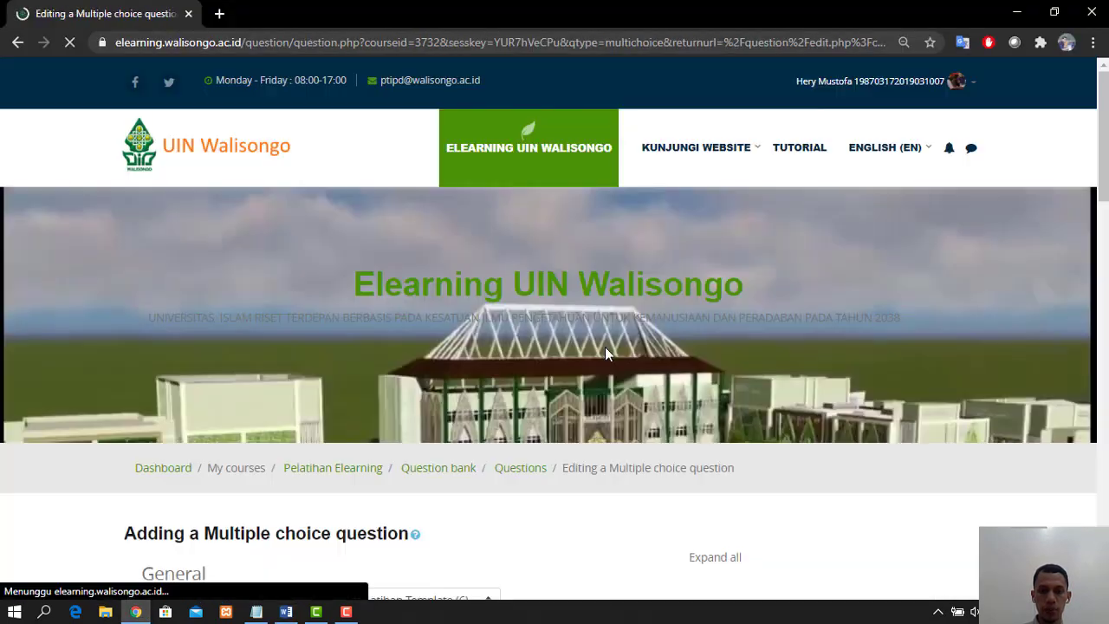
- Name the multiple choice question "uin ws" and paste "UIN walisongo berada di kota ?" as its question text
scroll(586, 381, down, 5)
click(591, 150)
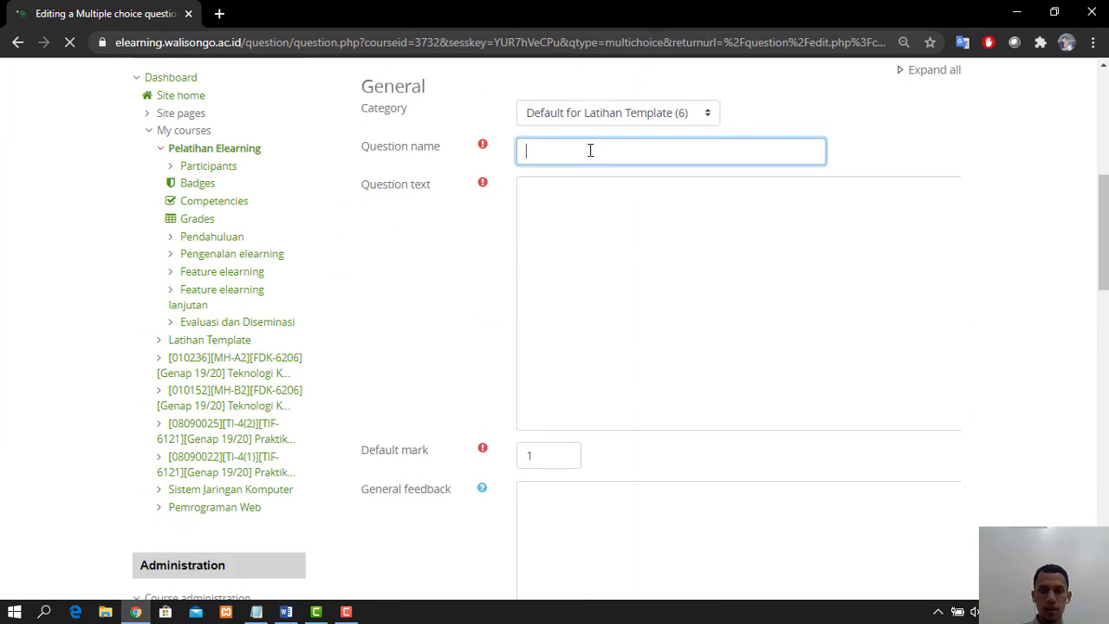
text(uin wali)
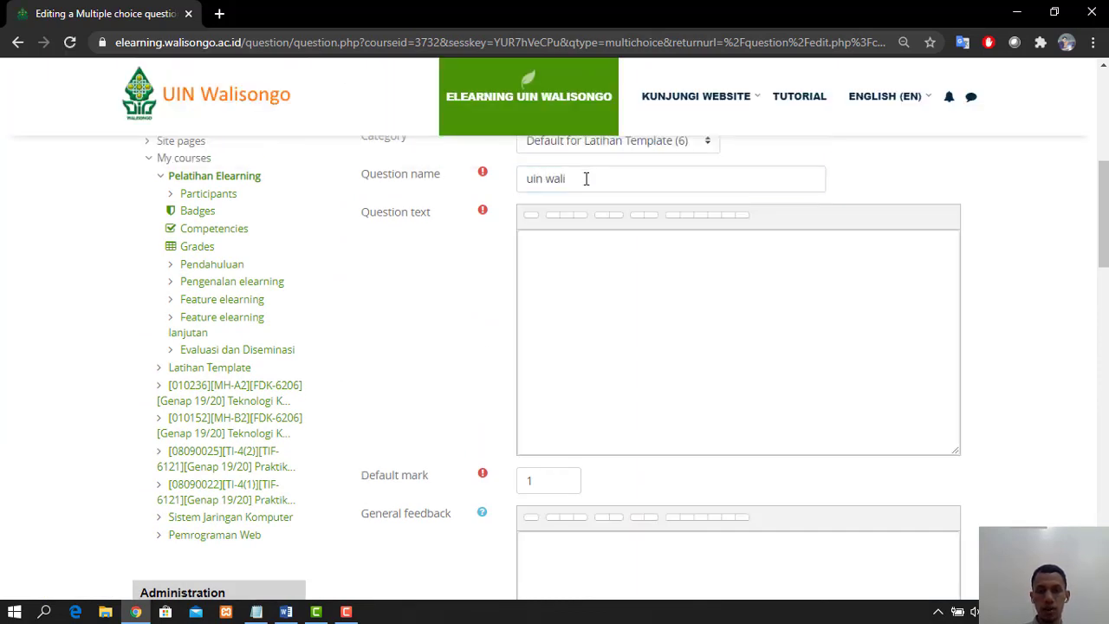
key(BackSpace)
key(BackSpace)
text(s)
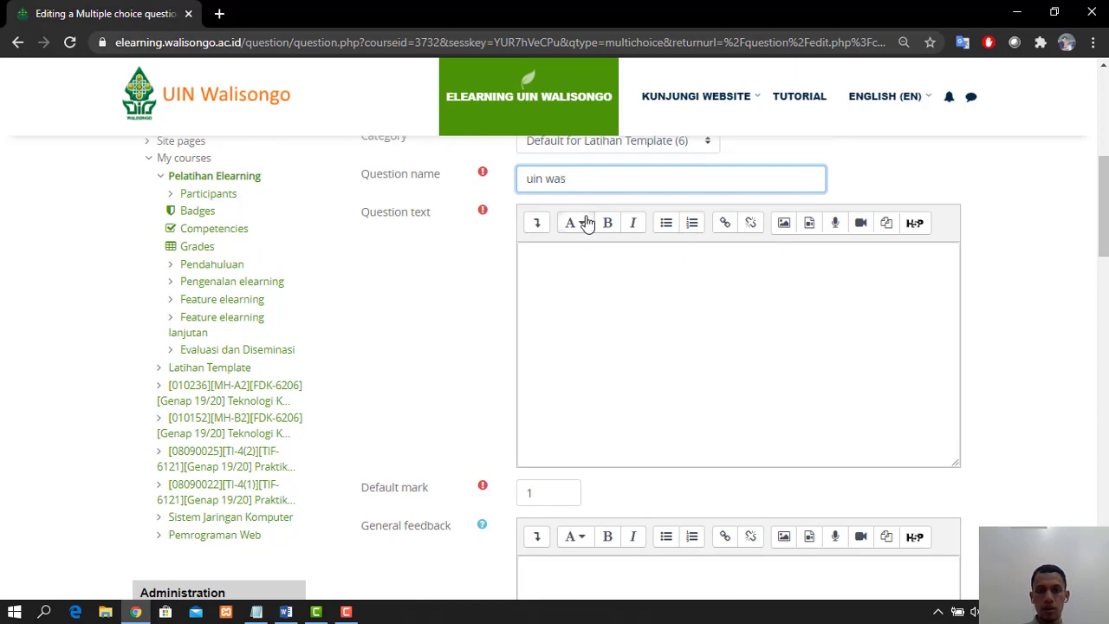
key(BackSpace)
key(BackSpace)
text(s)
click(594, 316)
key(ctrl+v)
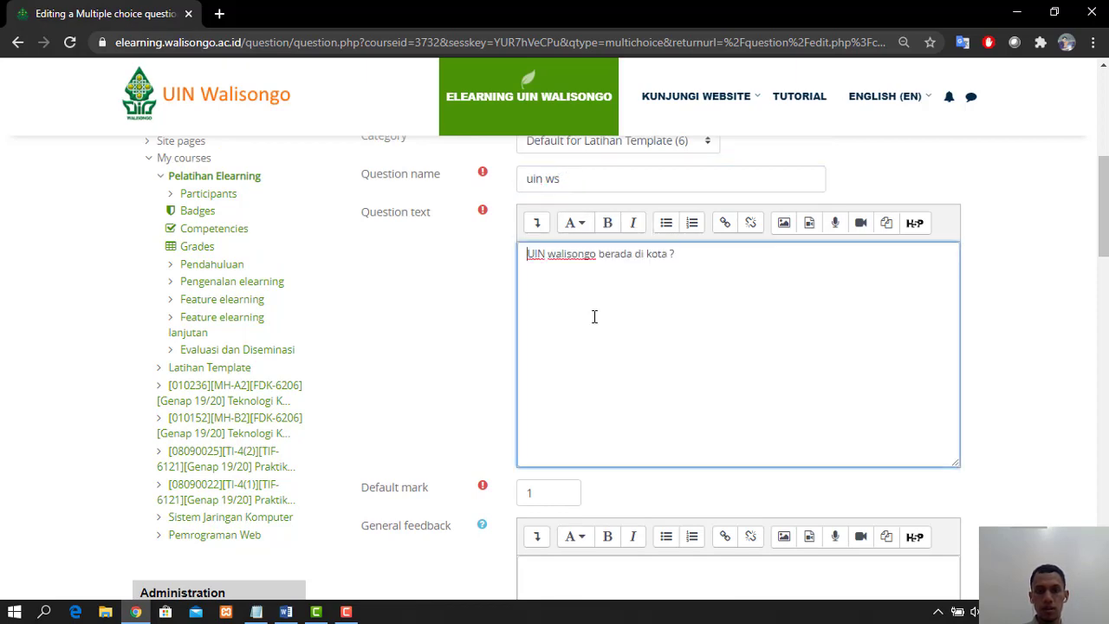
- Enter "Semarang" as Choice 1 with a grade of 100%
scroll(676, 317, down, 6)
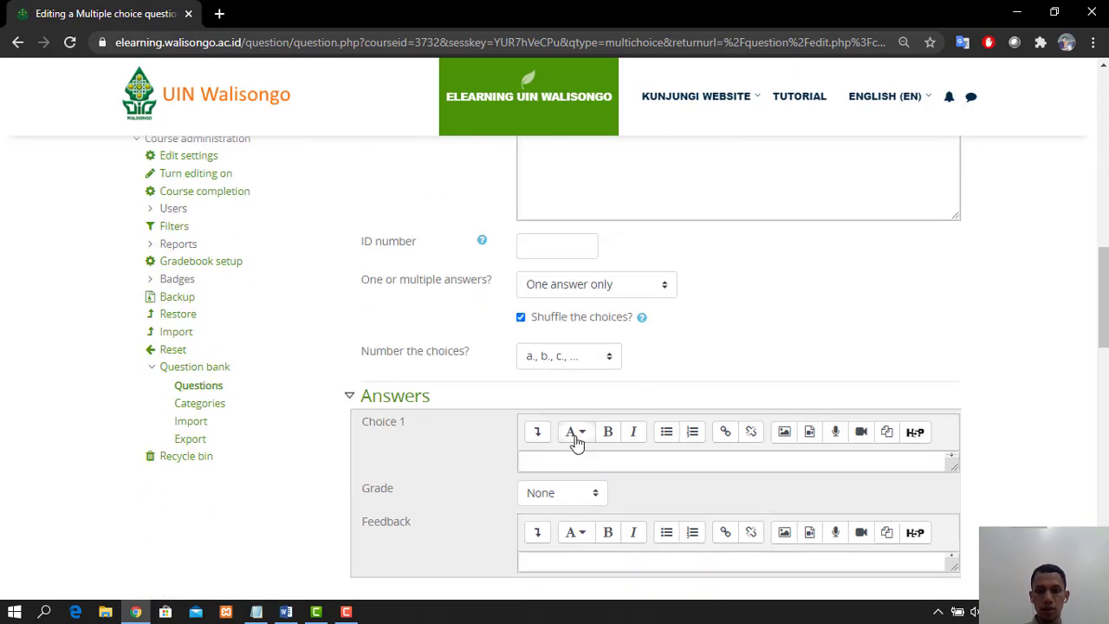
click(569, 456)
text(Semarang)
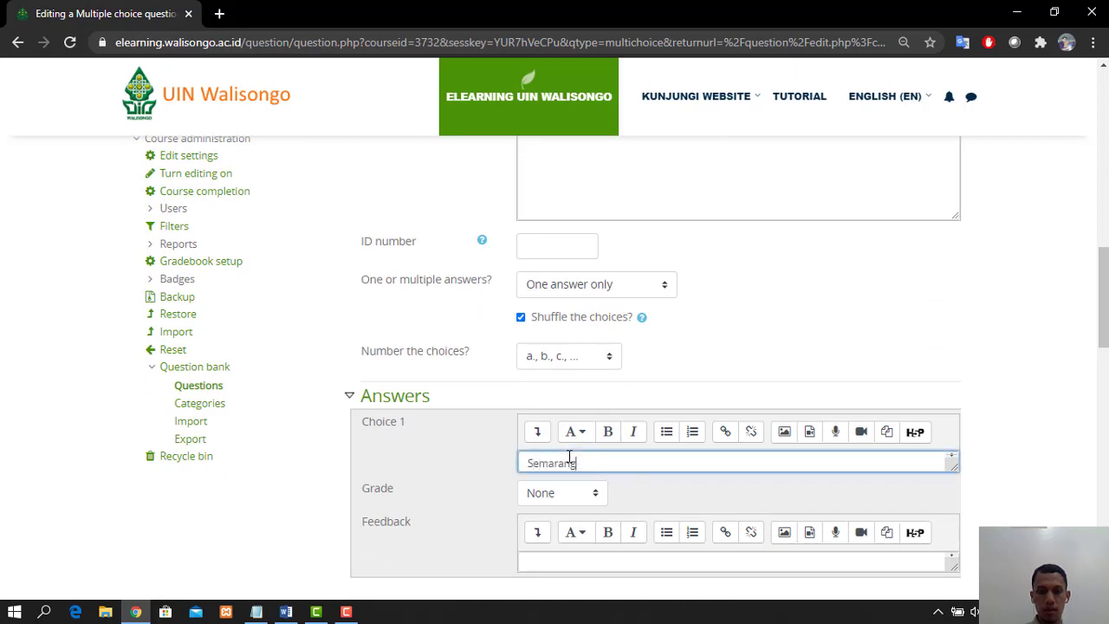
click(561, 495)
click(554, 179)
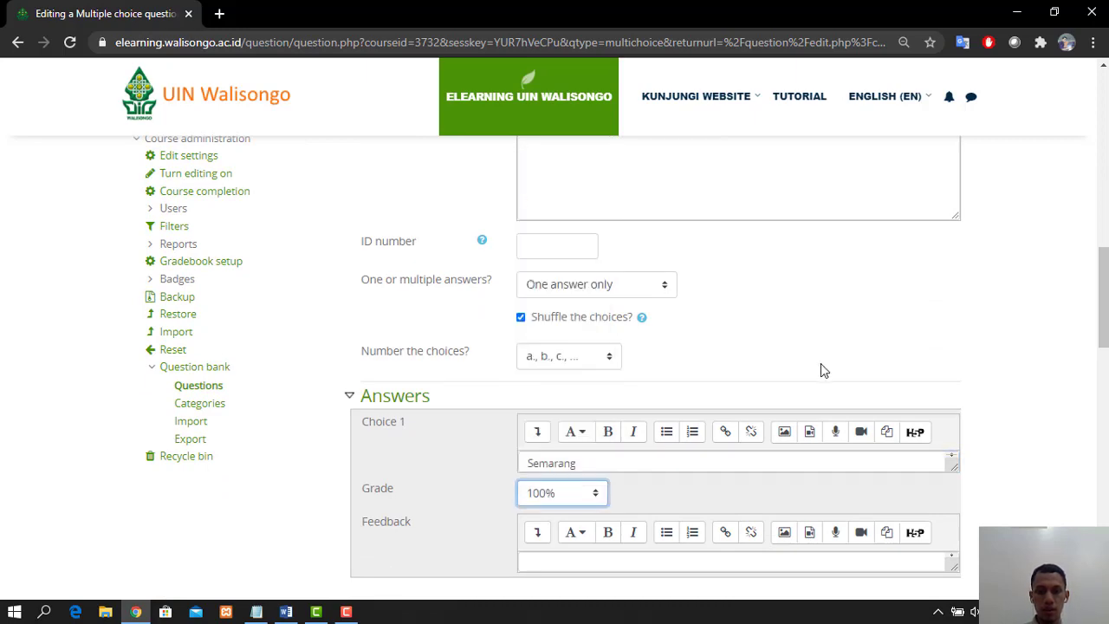
- Enter "Bandung" as Choice 2 and "Makasar" as Choice 3 of the multiple choice question
scroll(822, 368, down, 4)
click(621, 327)
text(Ba)
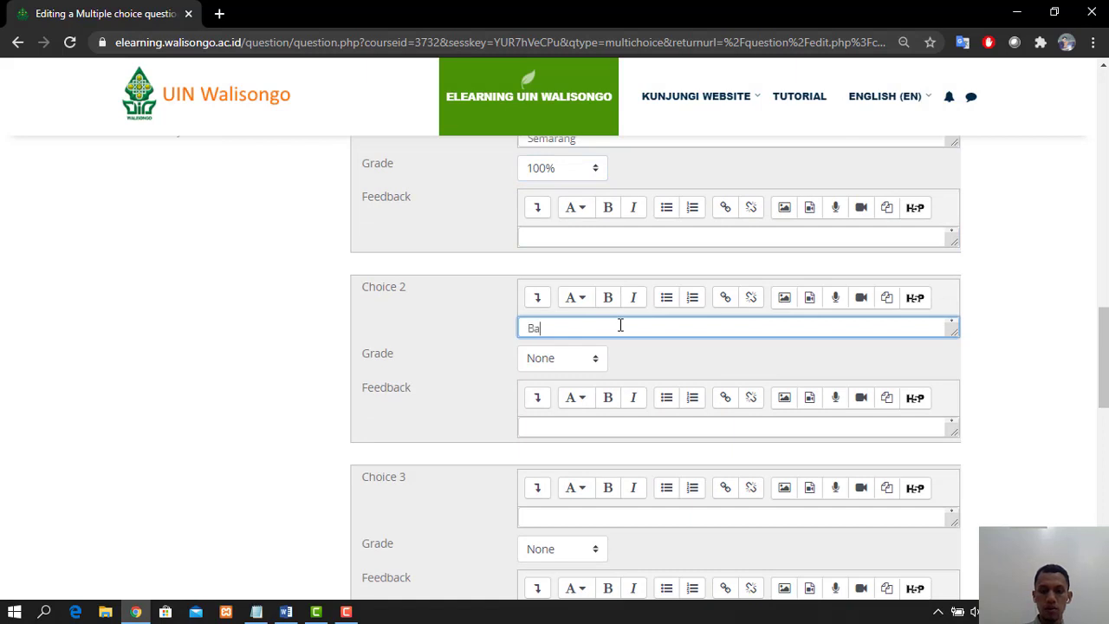
text(ndung)
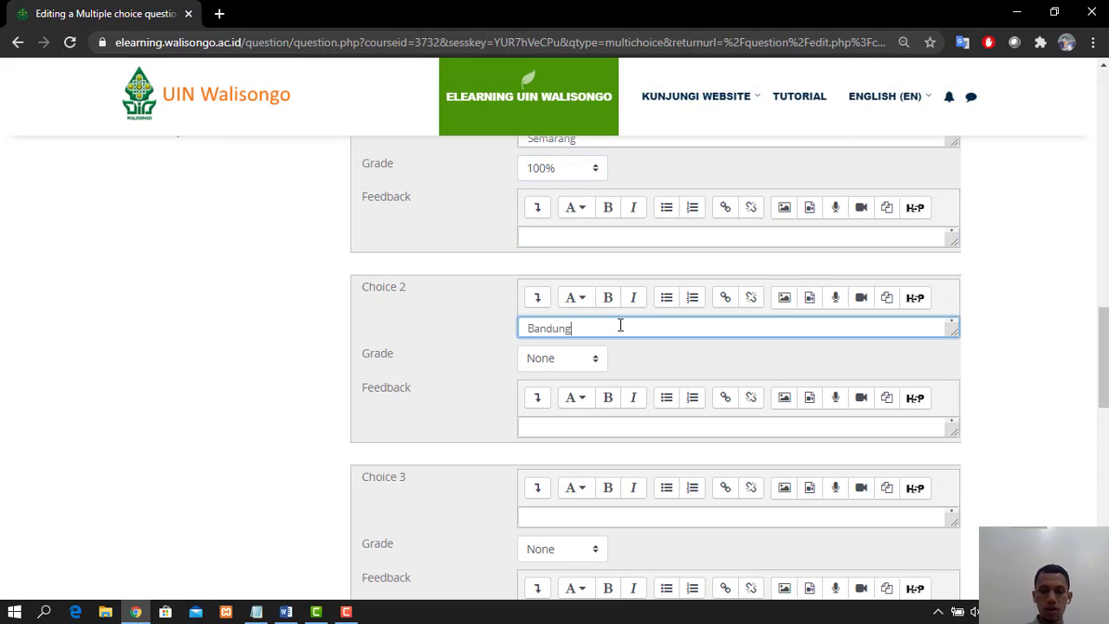
click(544, 518)
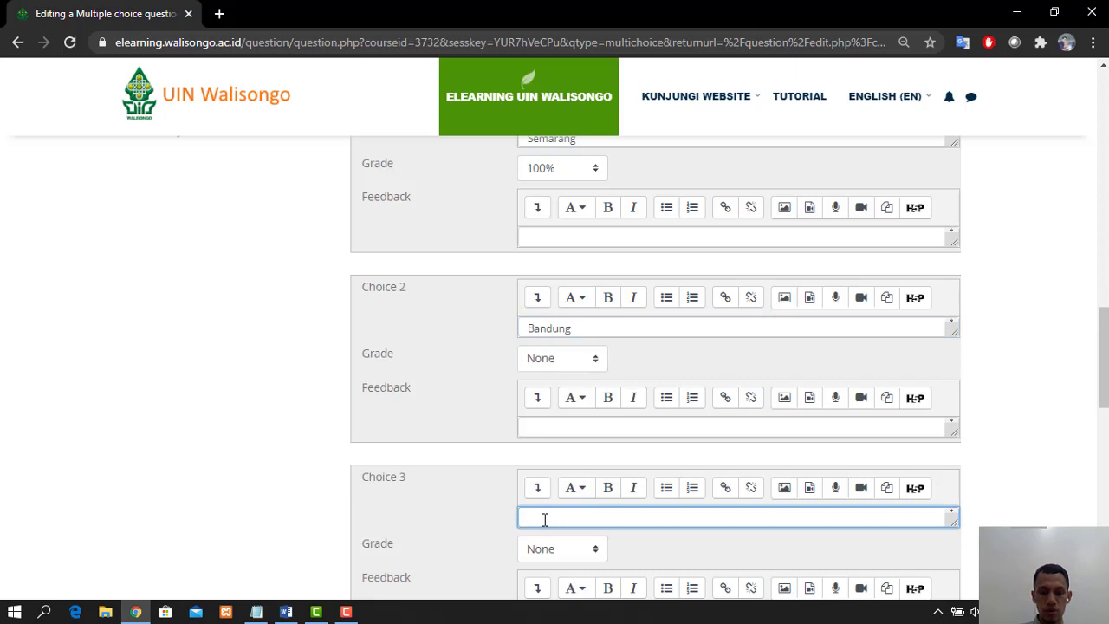
text(Mala)
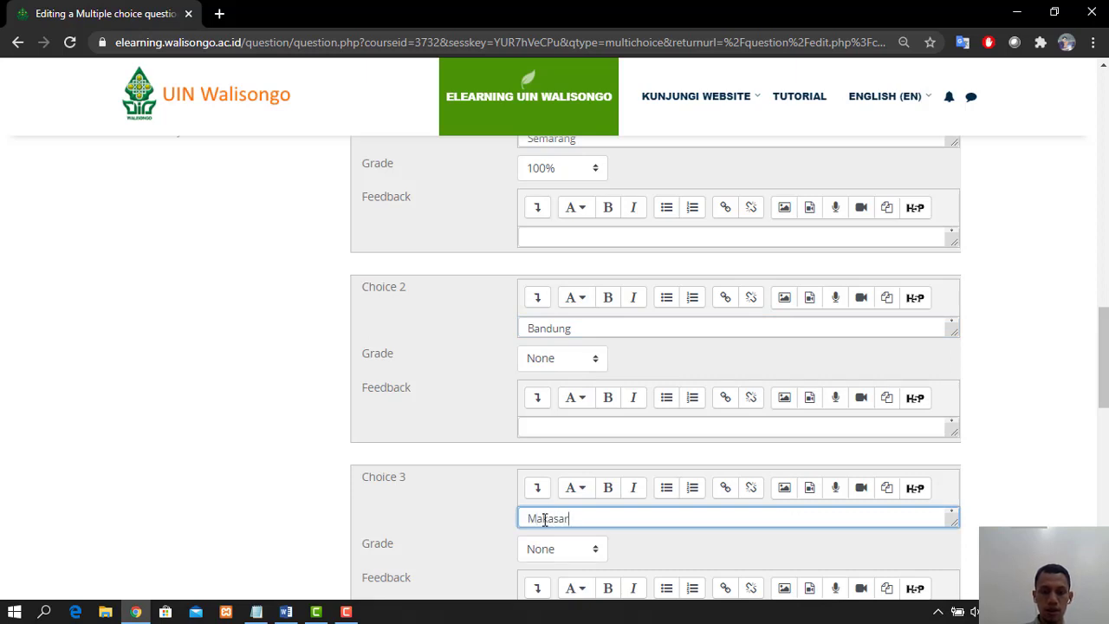
- Enter "Jakarta" as Choice 4 and save the multiple choice question
scroll(545, 519, down, 1)
scroll(686, 533, up, 1)
scroll(897, 487, down, 2)
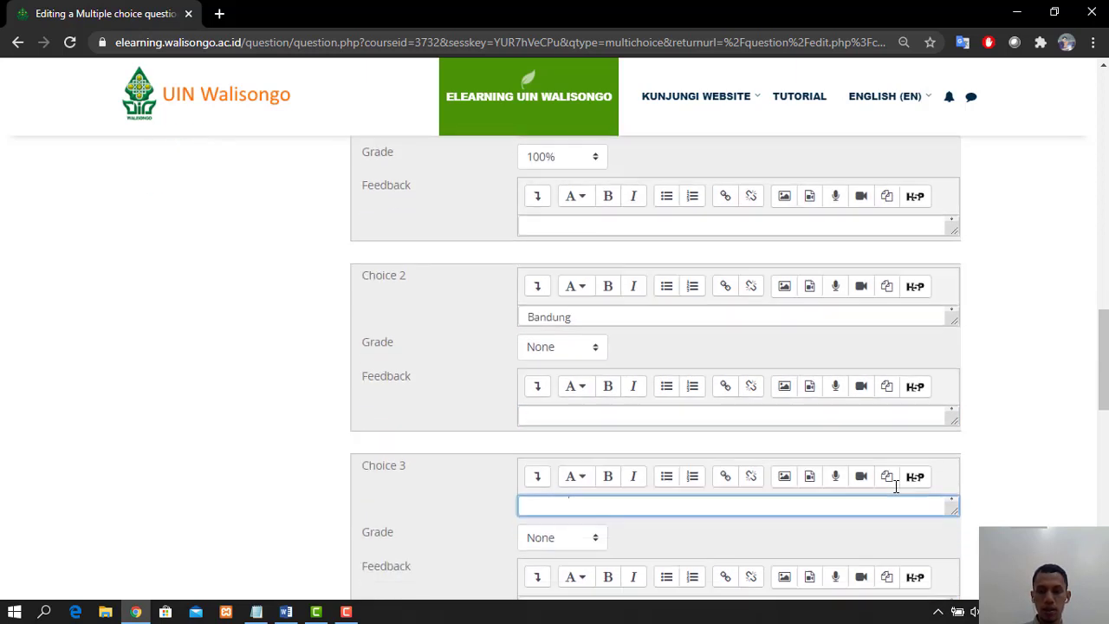
scroll(896, 487, down, 2)
click(608, 544)
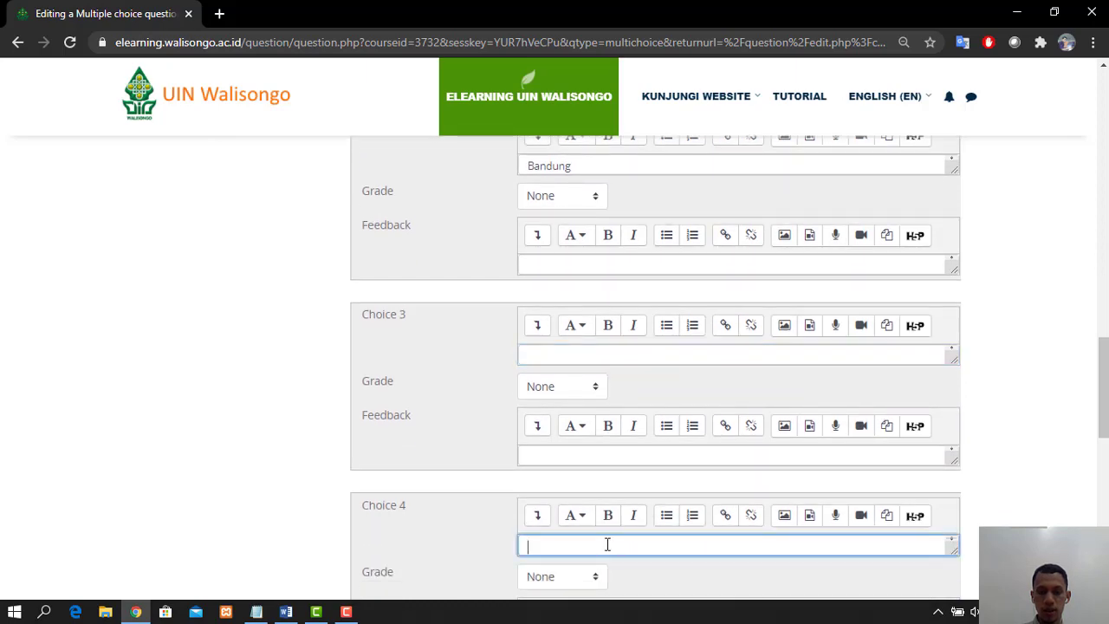
text(Jakarta)
scroll(940, 393, down, 8)
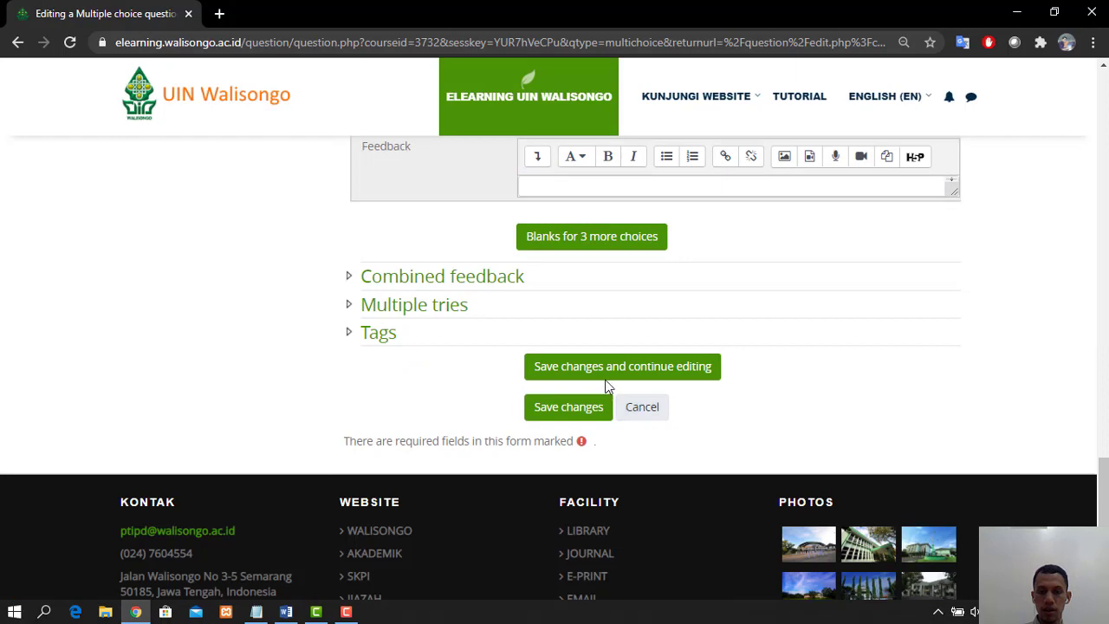
click(542, 409)
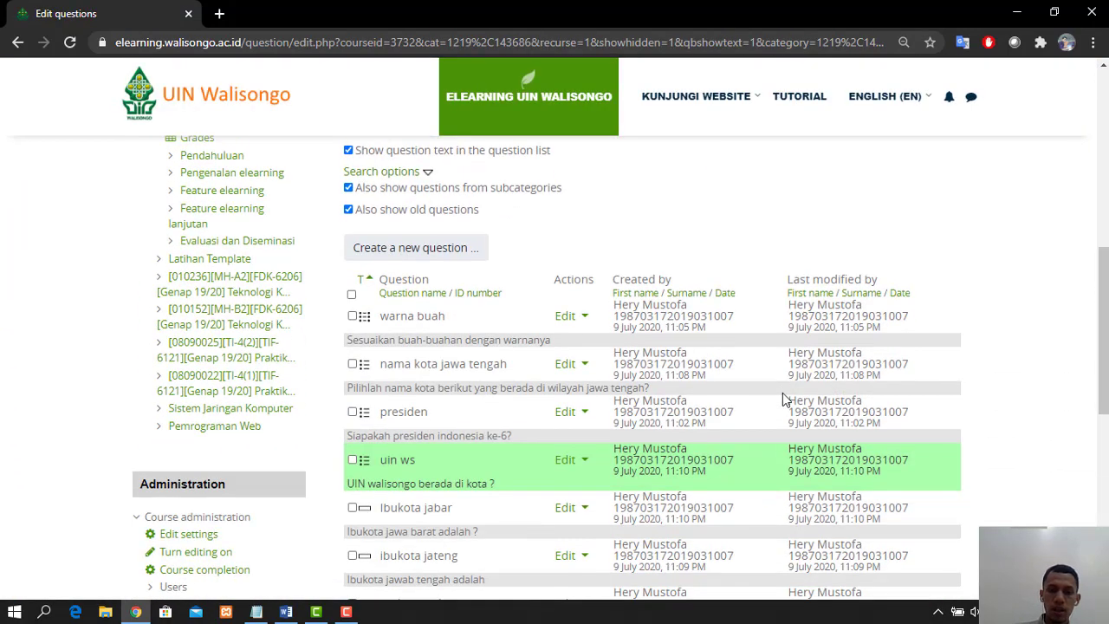
- Open the "Feature elearning lanjutan" section of the Pelatihan Elearning course and turn editing on
scroll(782, 400, down, 2)
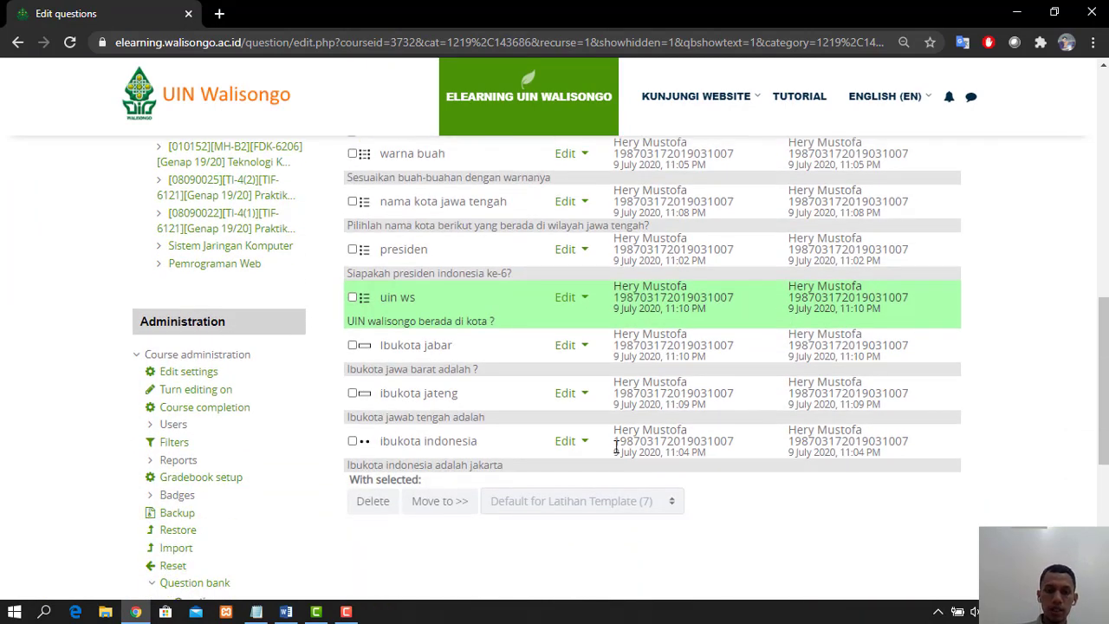
scroll(598, 445, up, 4)
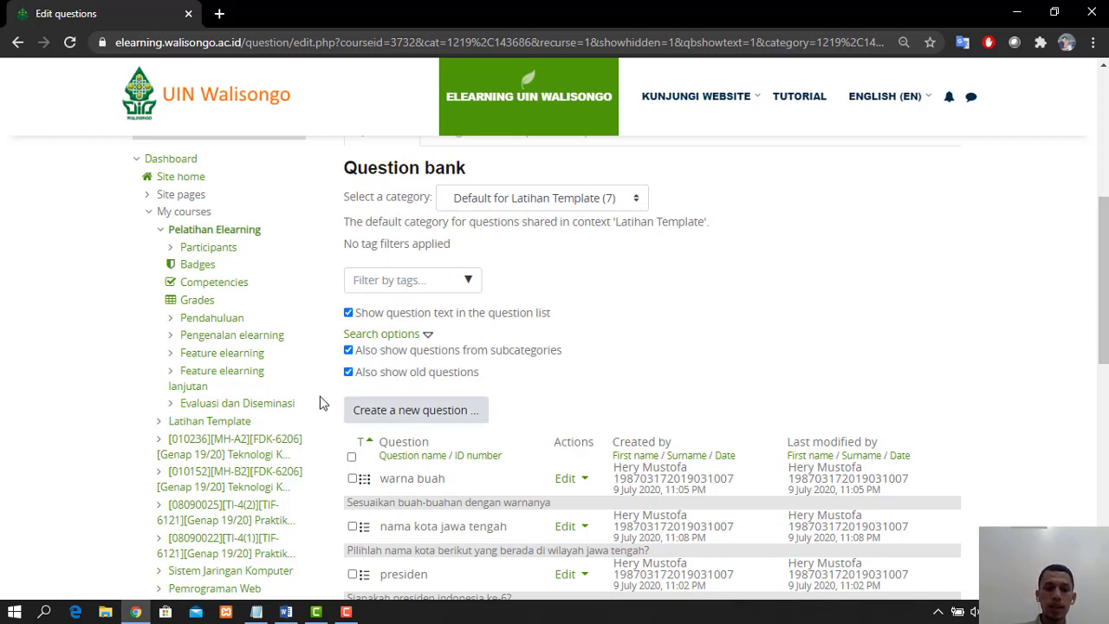
click(219, 383)
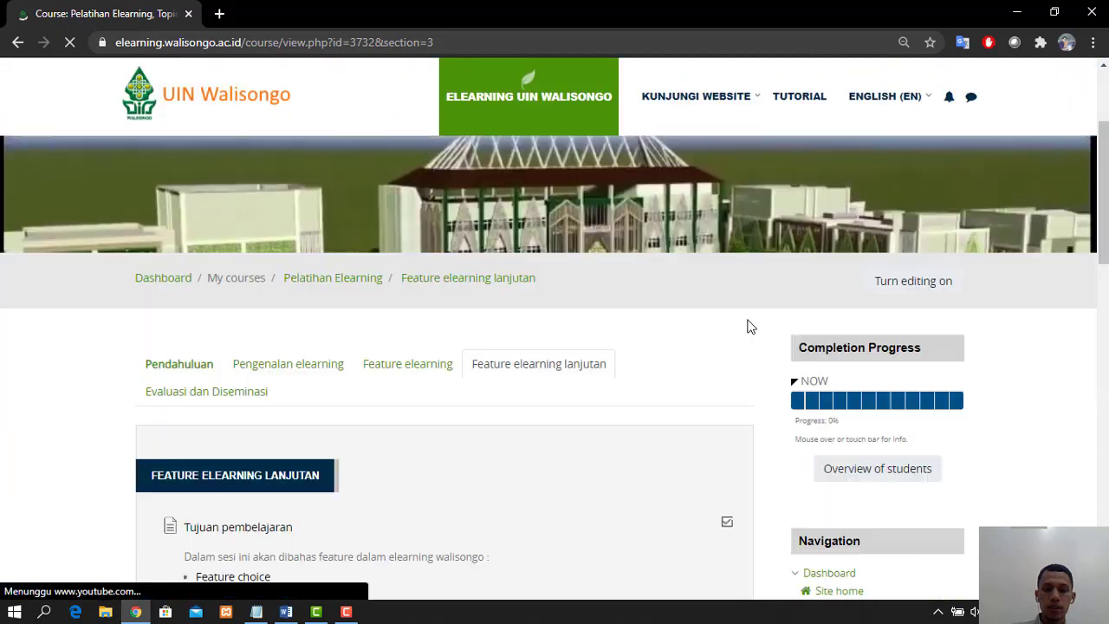
scroll(750, 327, down, 10)
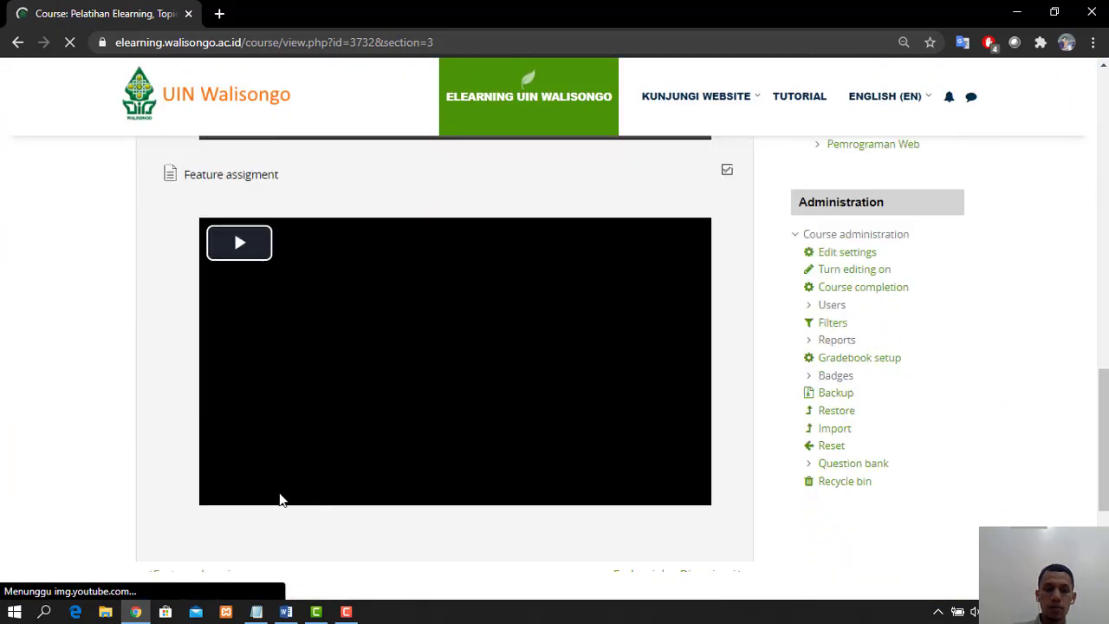
scroll(279, 493, down, 3)
scroll(279, 493, up, 2)
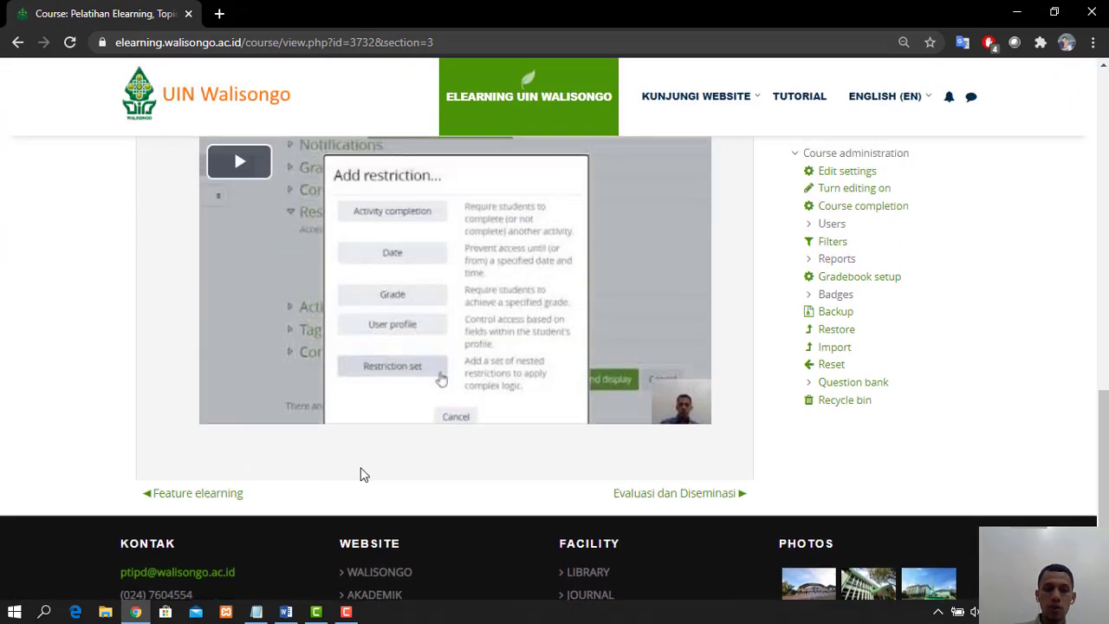
scroll(746, 414, up, 1)
scroll(744, 407, up, 8)
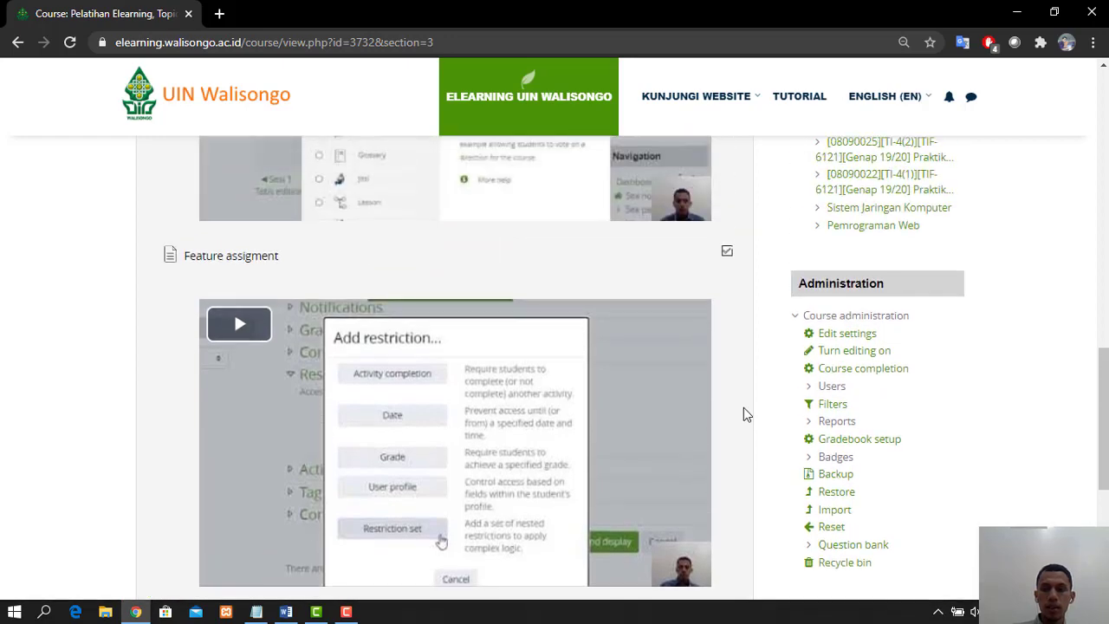
scroll(743, 407, up, 2)
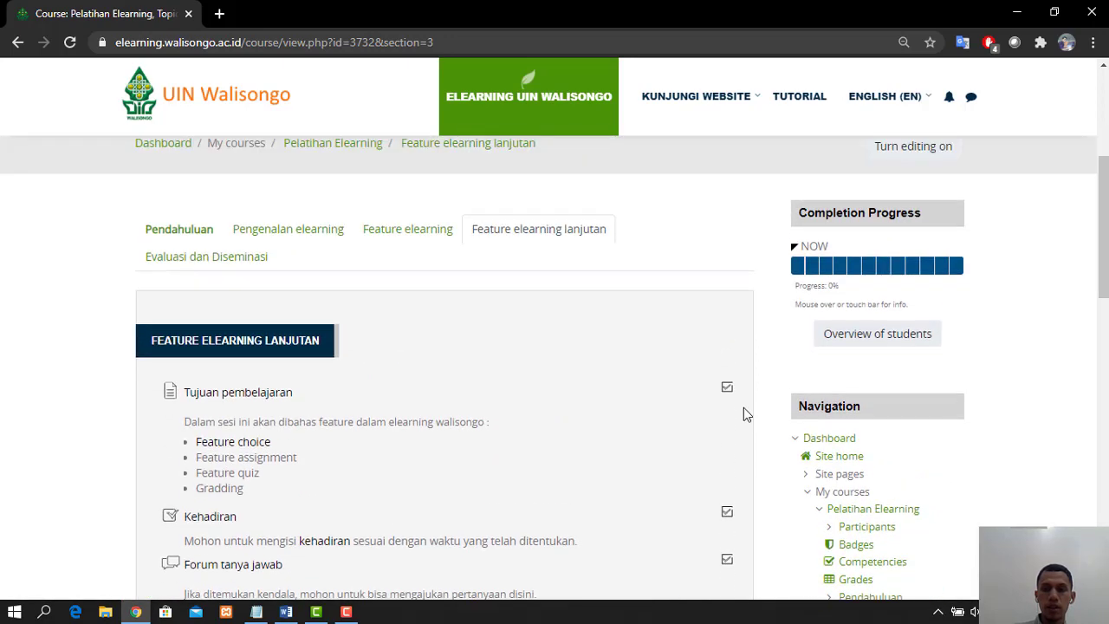
scroll(744, 407, up, 2)
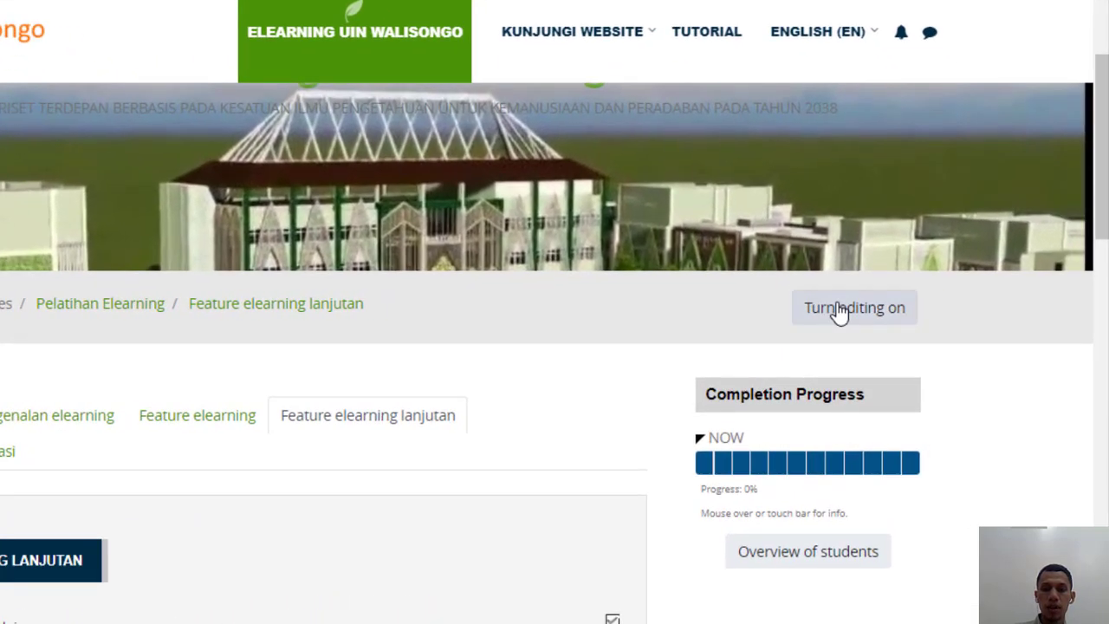
click(839, 313)
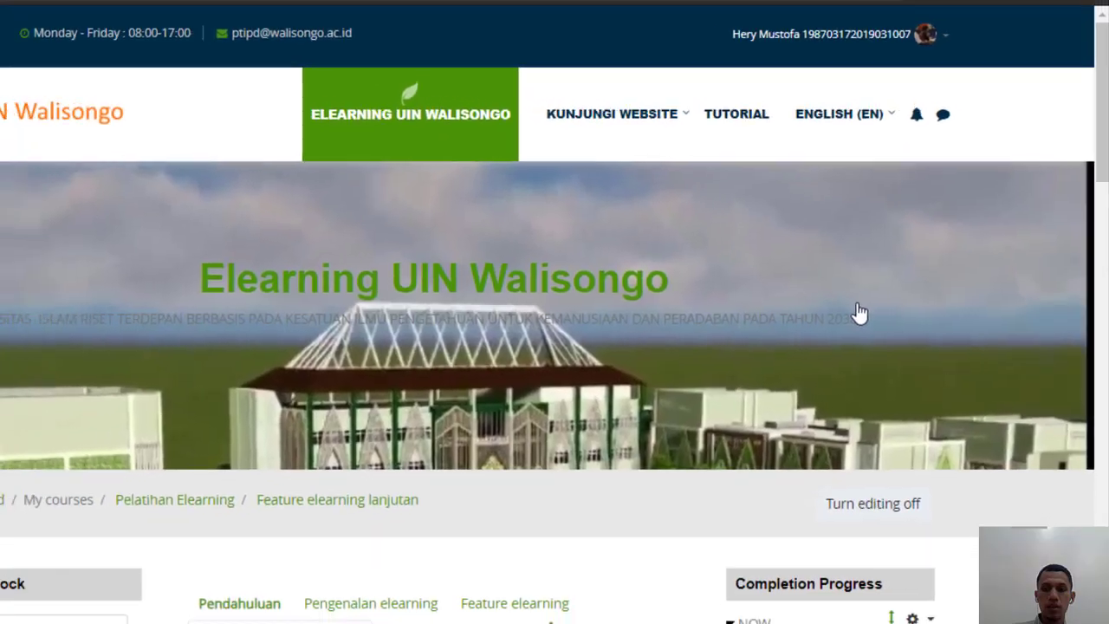
- Add a new Quiz activity at the end of the "Feature elearning lanjutan" section
scroll(693, 381, down, 5)
scroll(694, 381, down, 9)
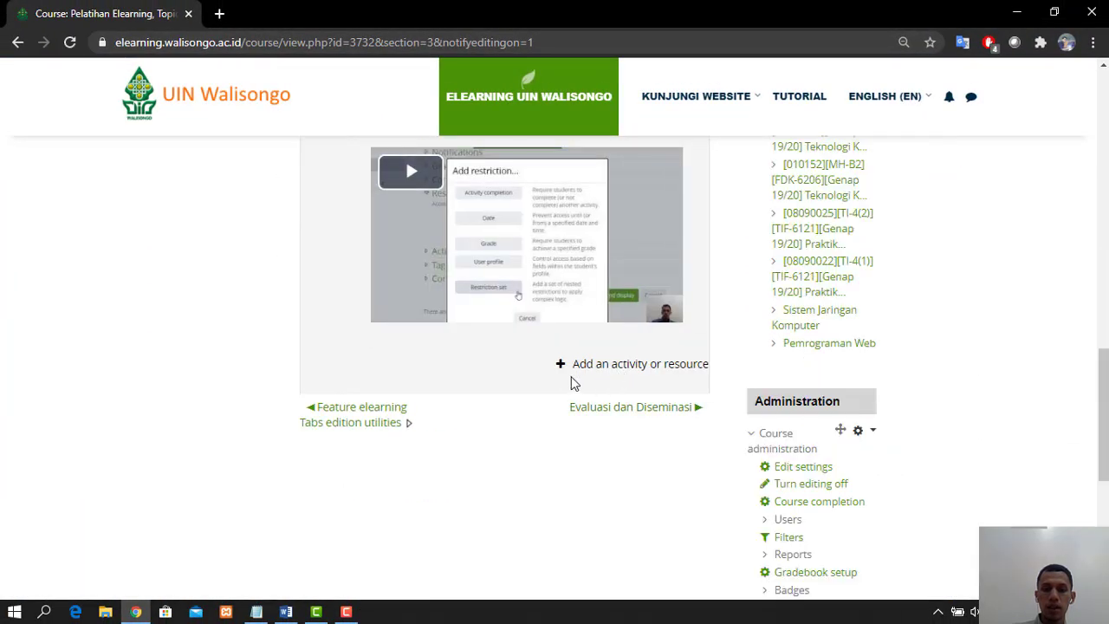
click(560, 368)
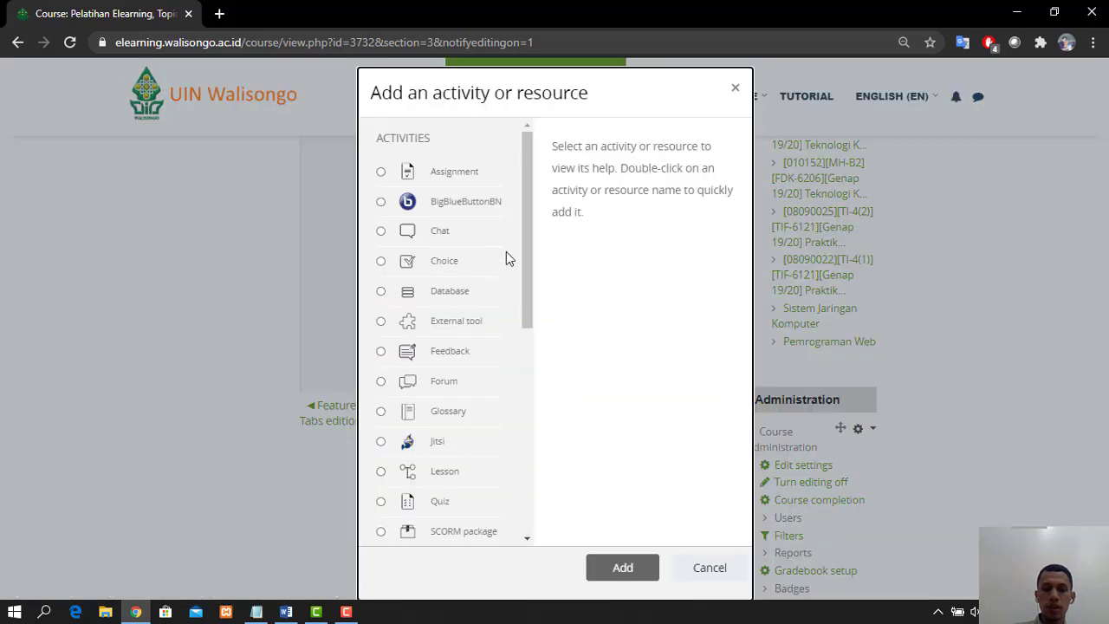
drag(523, 201, 528, 262)
click(435, 375)
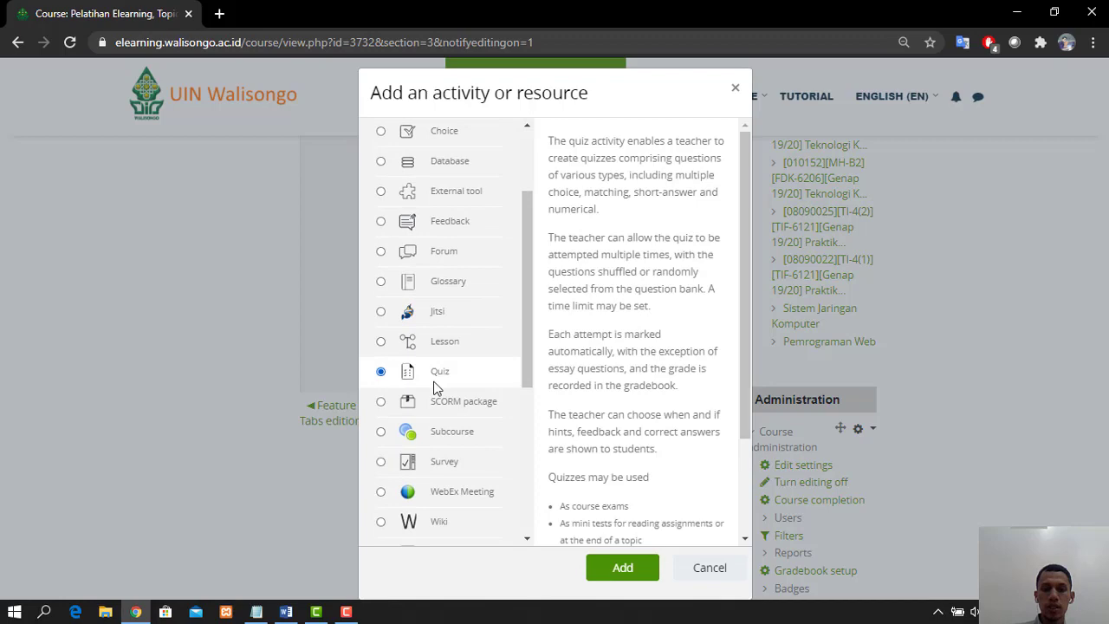
click(626, 575)
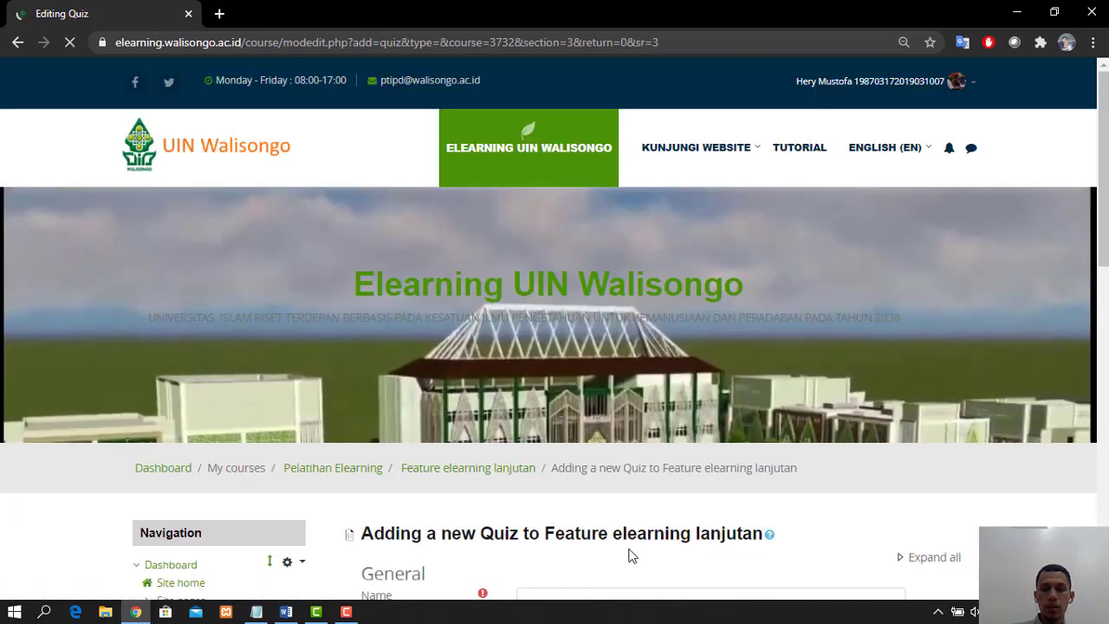
- Name the new quiz "Quiz Pretest"
scroll(631, 559, down, 5)
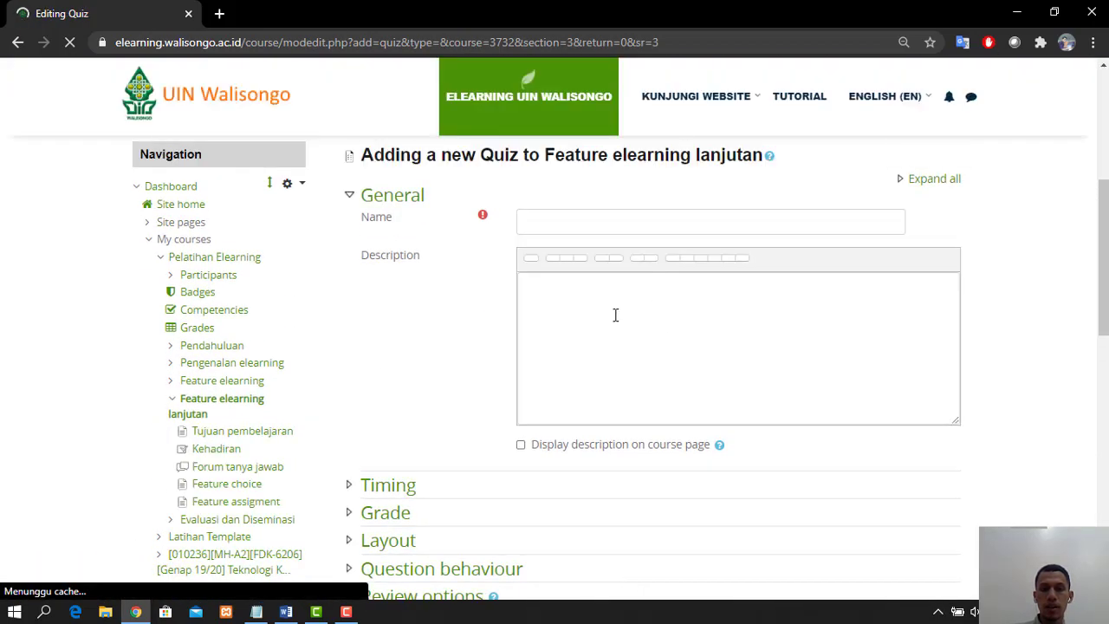
click(573, 226)
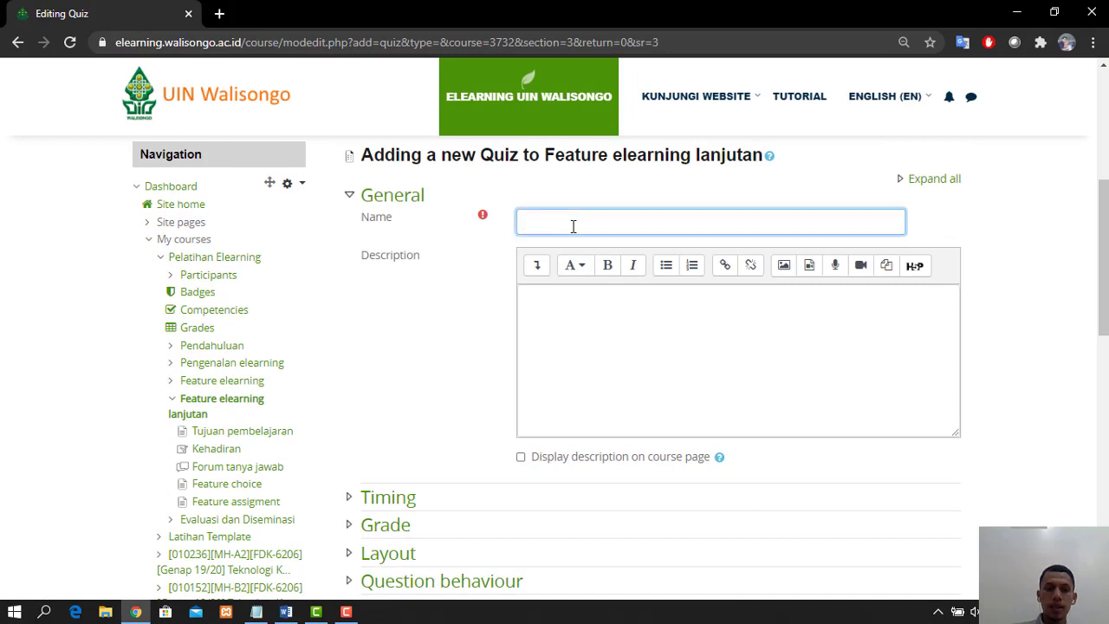
text(Qu)
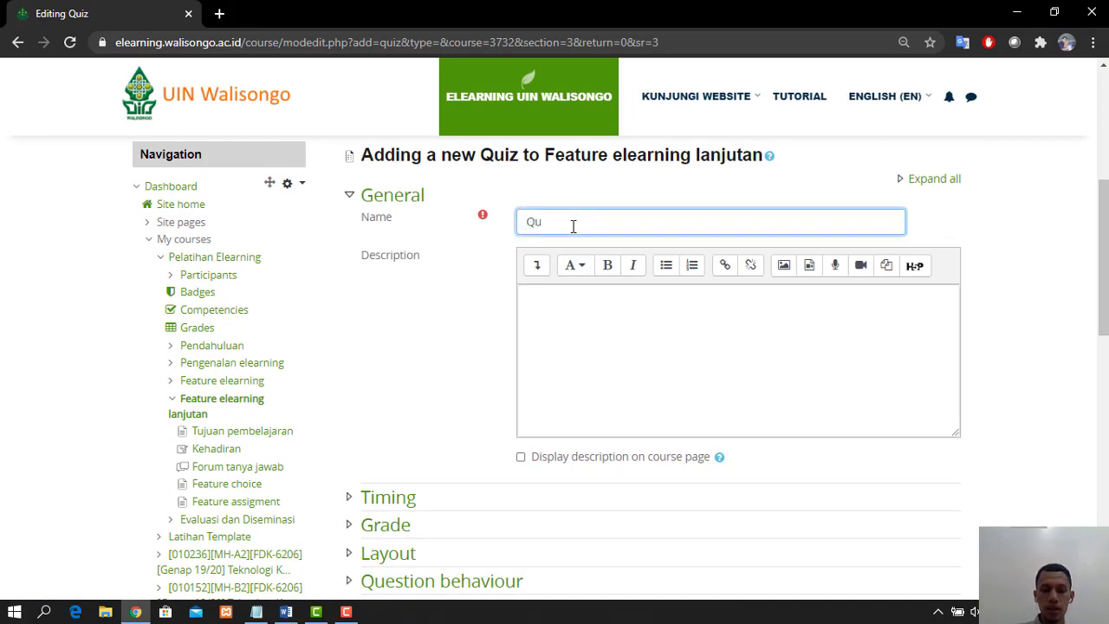
text(iz)
key(BackSpace)
text(s)
key(BackSpace)
key(BackSpace)
text(z)
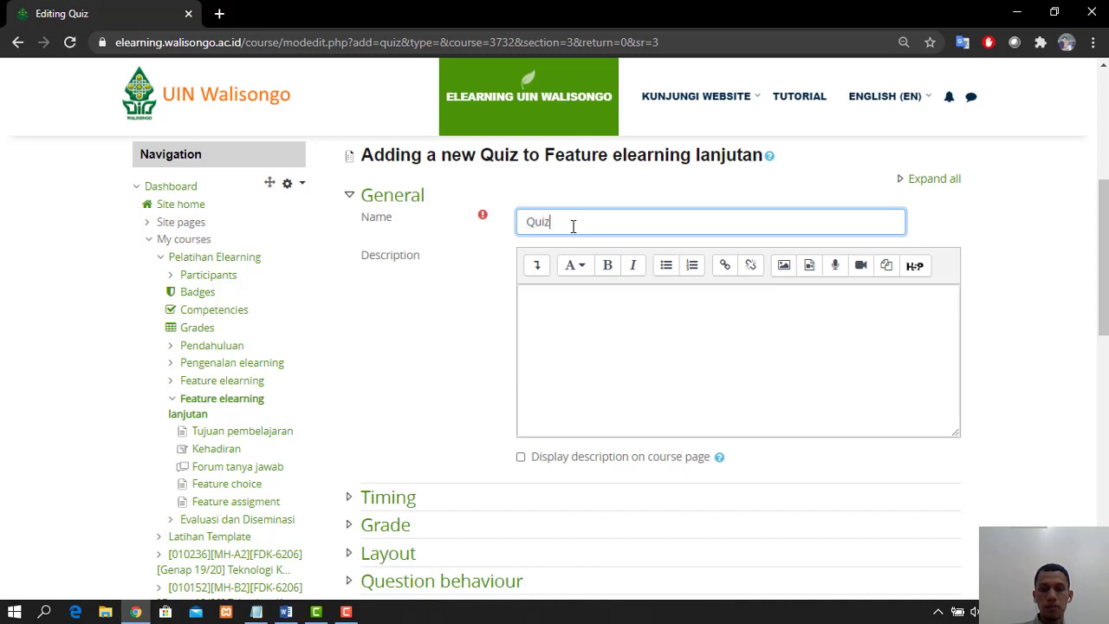
key(ctrl+a)
text(Quis)
text( Pretes)
- Begin the quiz description with "Quiz pretest terdiri dari 5 soal, waktu pengerjaan 10 menit, dengan 2 kali percobaan."
click(602, 328)
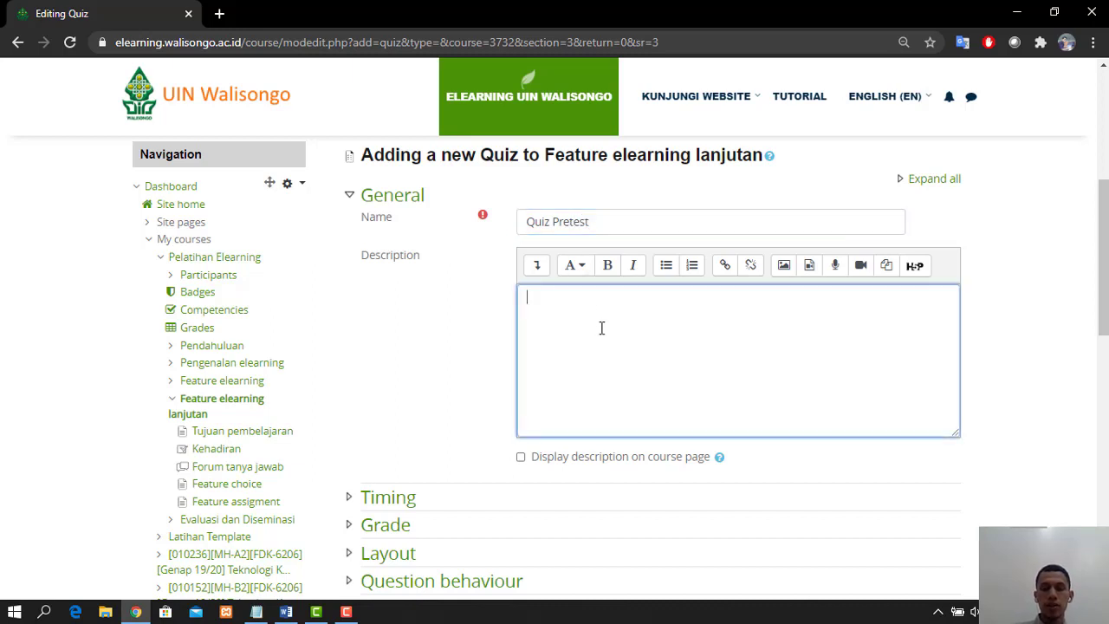
text(Quiz prete)
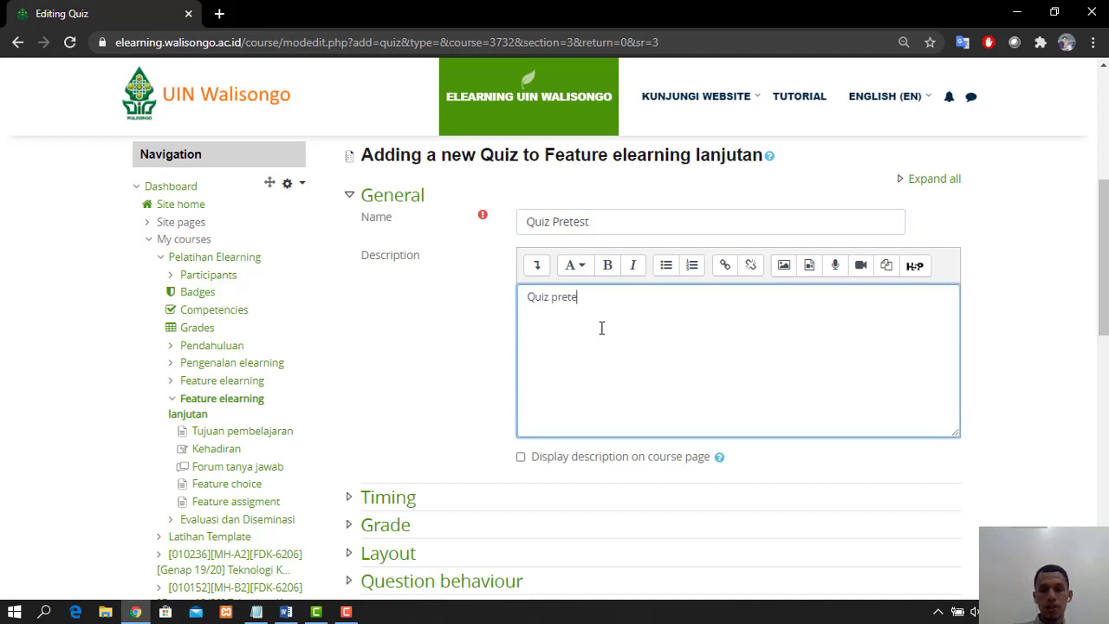
text(st terdisi dari 5 )
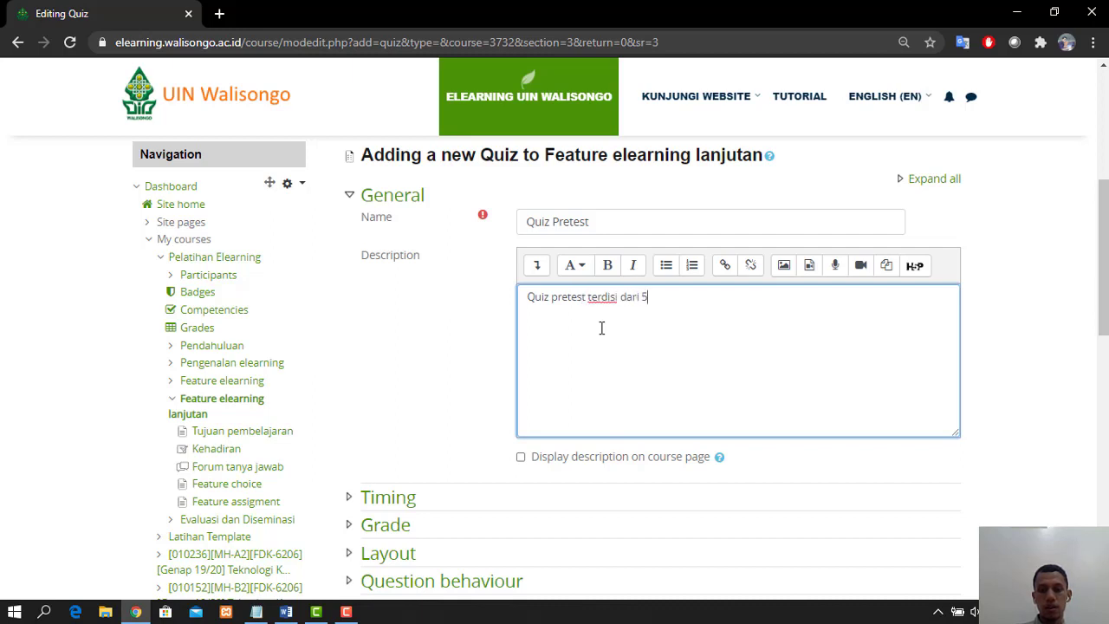
text(soal,)
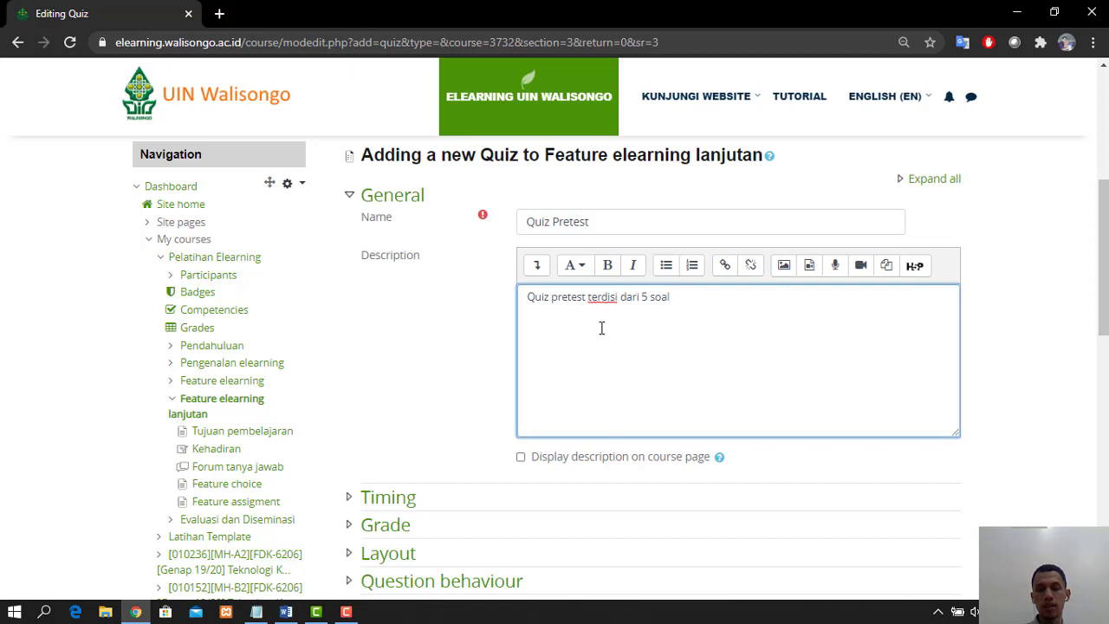
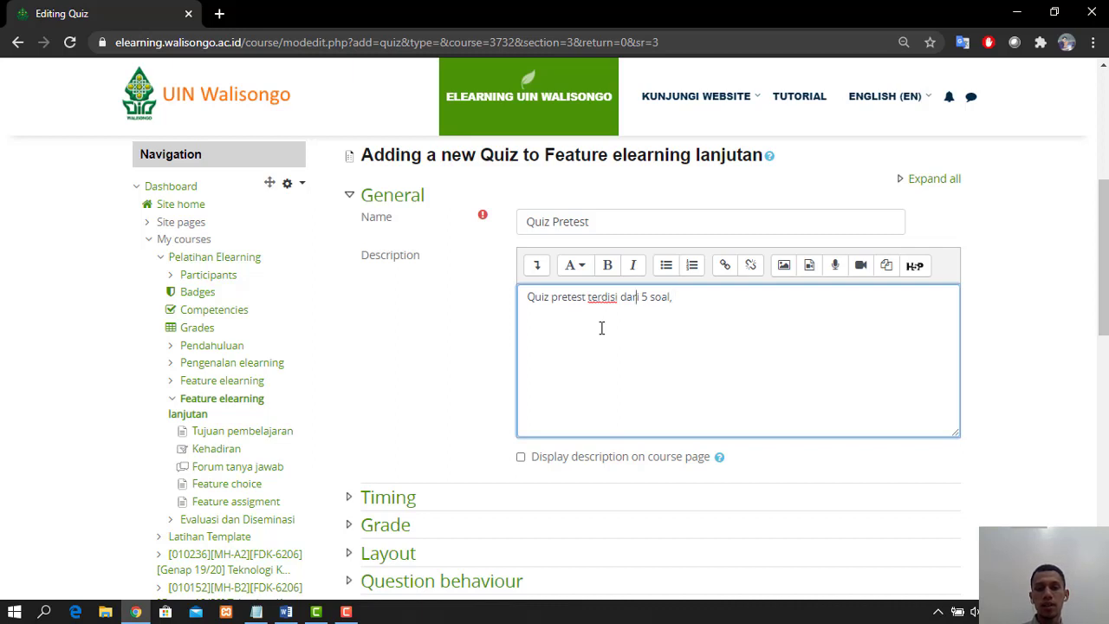
key(BackSpace)
text(ri 5 soal, waktu)
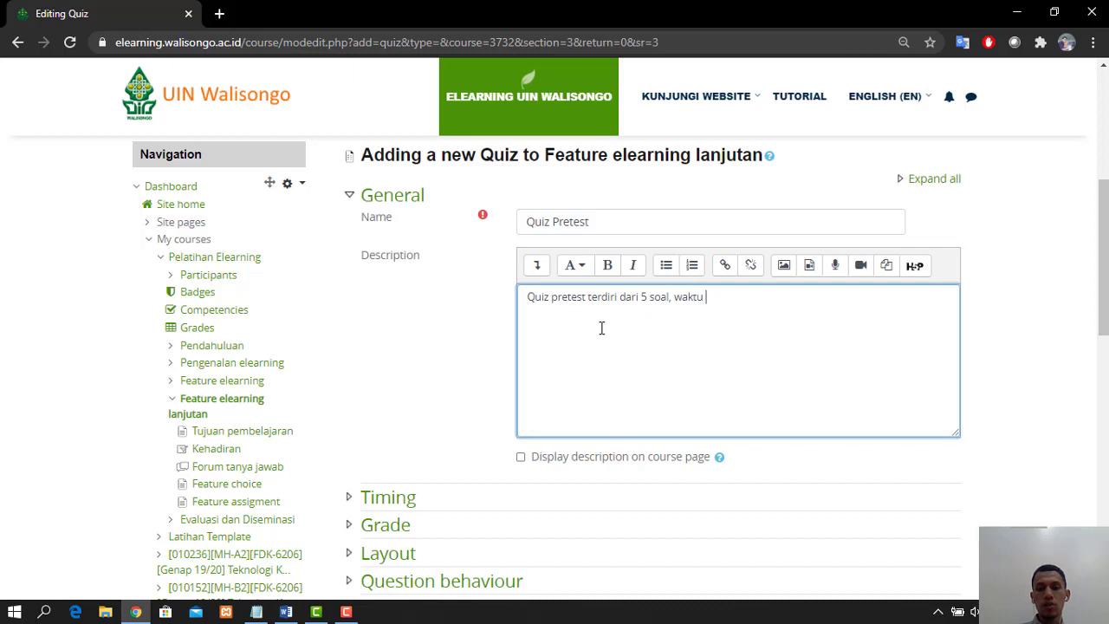
text( pengerjaa)
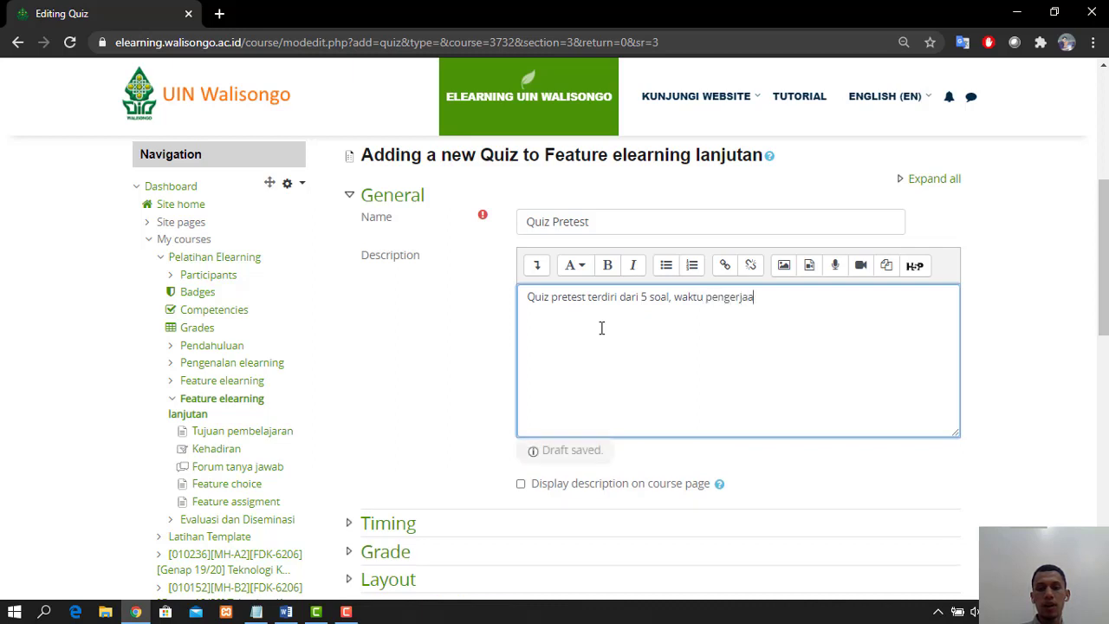
text(n )
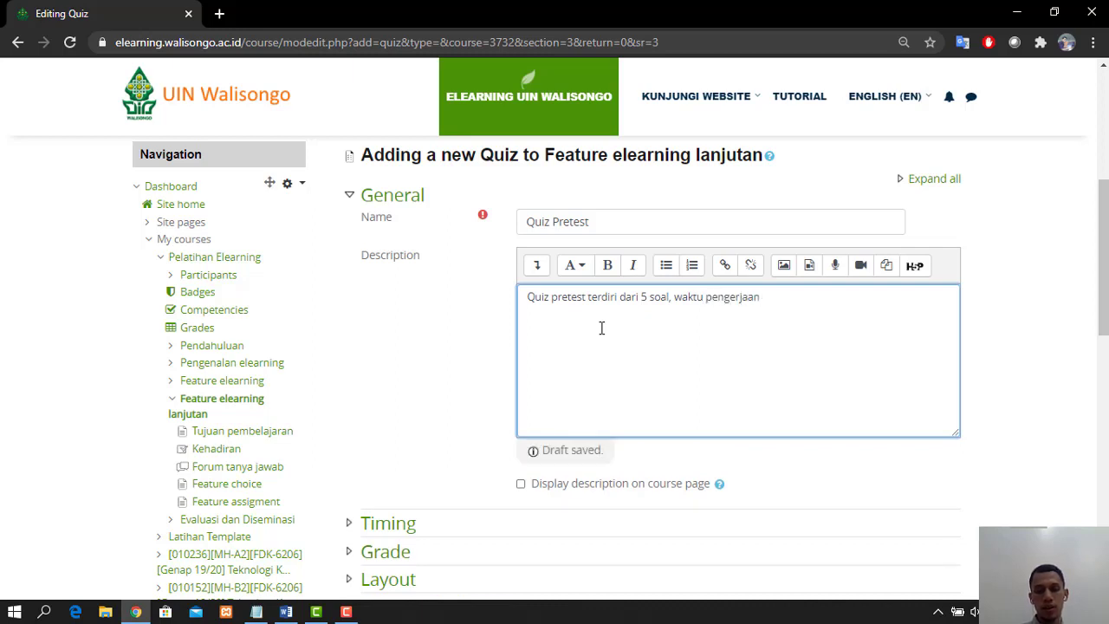
text(10 menit, dengan)
text(kal)
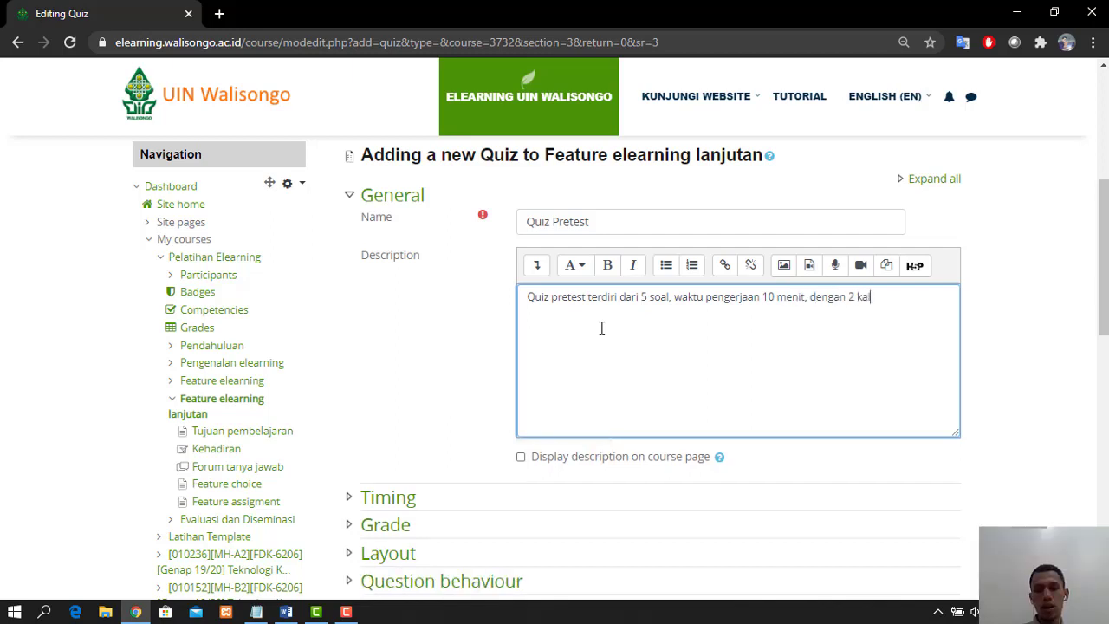
text(i percobaan. Nialau)
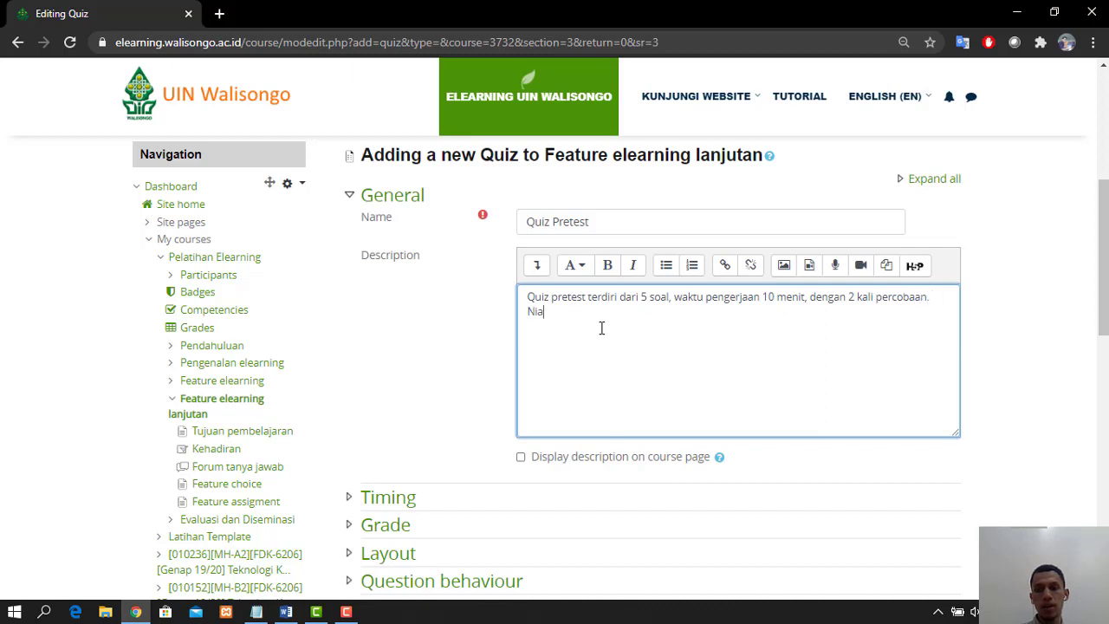
- Finish the quiz description with the sentence "Nilai yang di ambil adalah nilai tertinggi."
key(BackSpace)
key(BackSpace)
key(BackSpace)
key(BackSpace)
key(BackSpace)
text(lau)
key(BackSpace)
text(i )
text(ua)
key(BackSpace)
key(BackSpace)
text(u)
key(BackSpace)
text(yang di ambi)
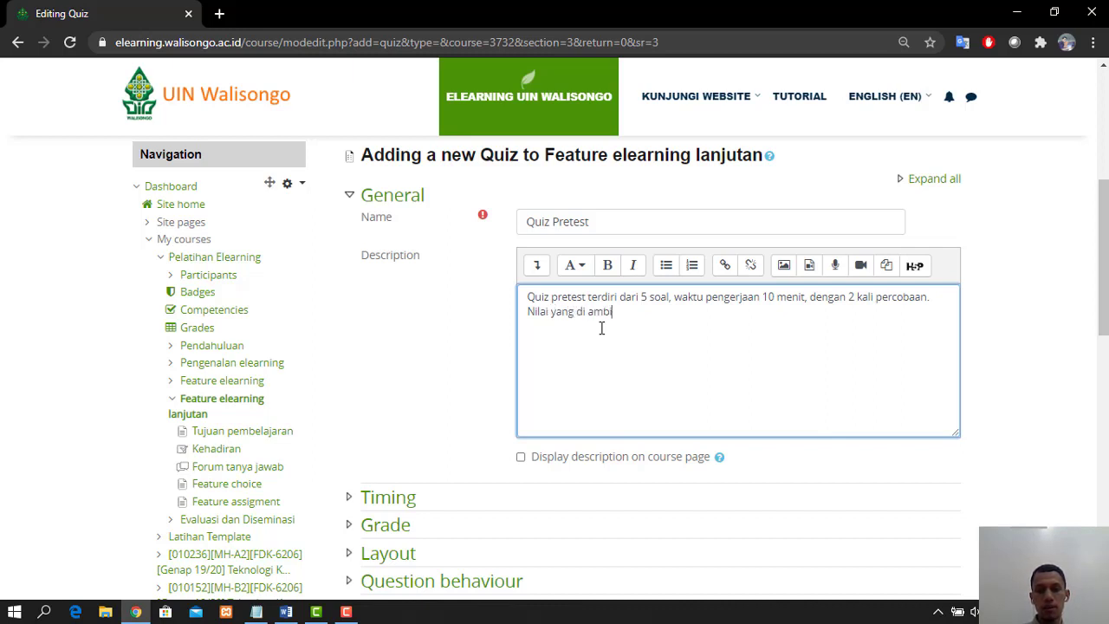
text(l adalah nilai tert)
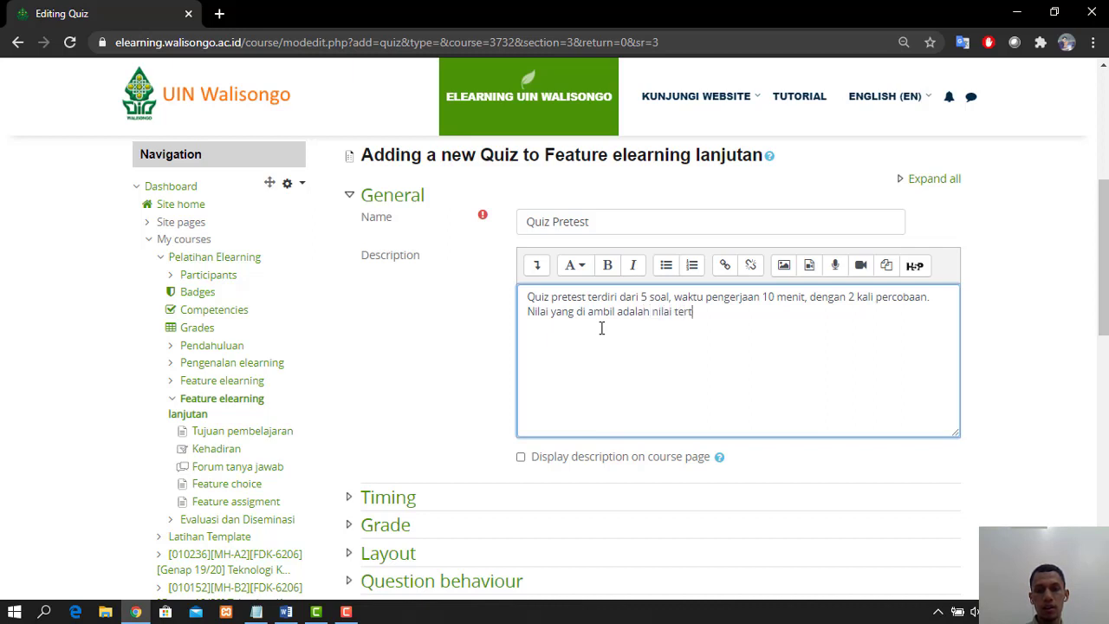
text(in)
key(BackSpace)
- Enable displaying the quiz description on the course page and review the description text
scroll(543, 377, down, 1)
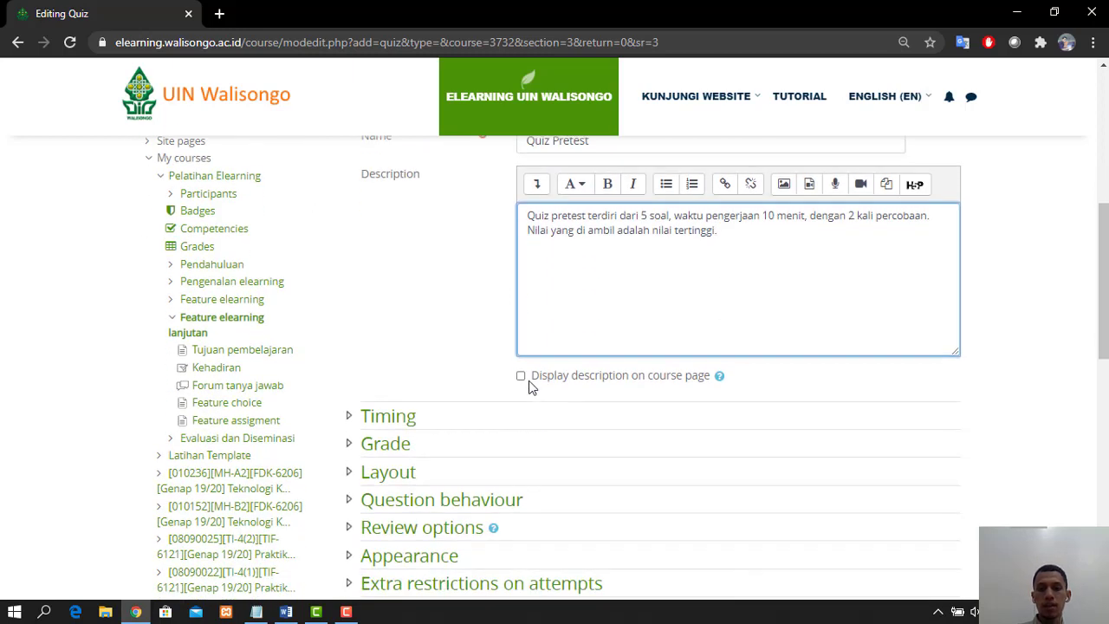
click(522, 378)
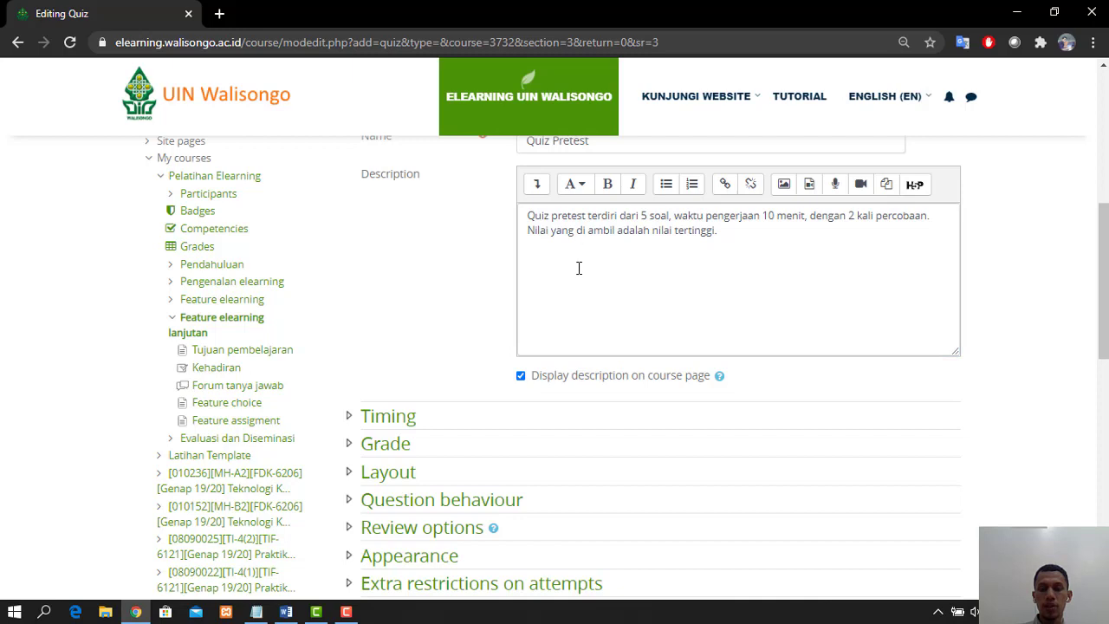
scroll(579, 268, up, 1)
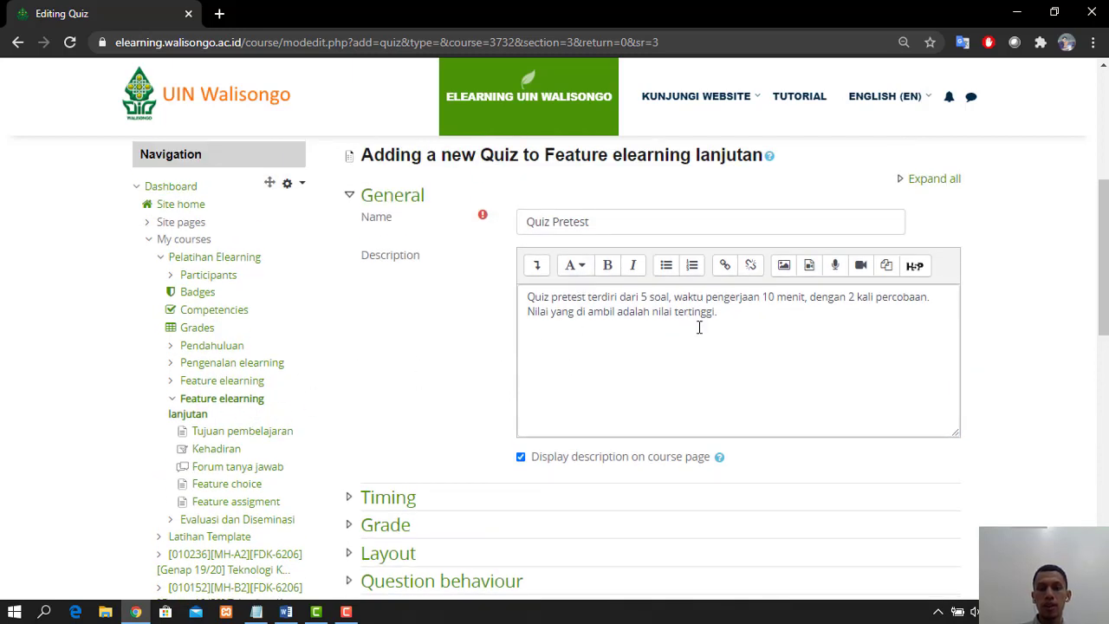
scroll(699, 328, down, 1)
scroll(567, 342, up, 1)
scroll(568, 341, down, 1)
- Enable the quiz opening time and set it to 9 July 2020, 23:00
click(351, 417)
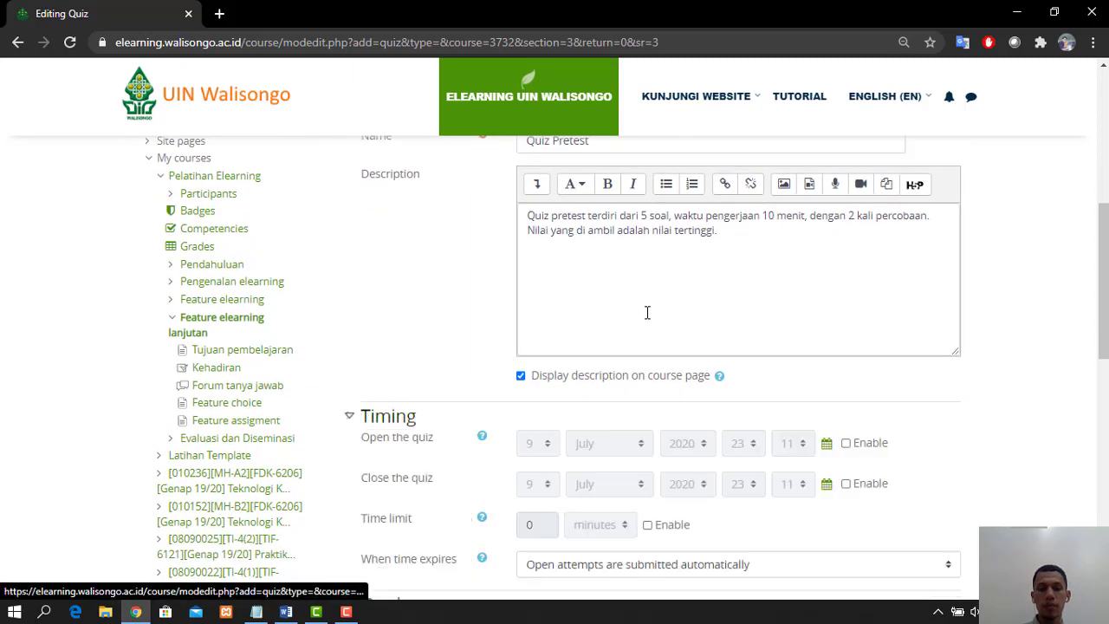
scroll(647, 313, down, 1)
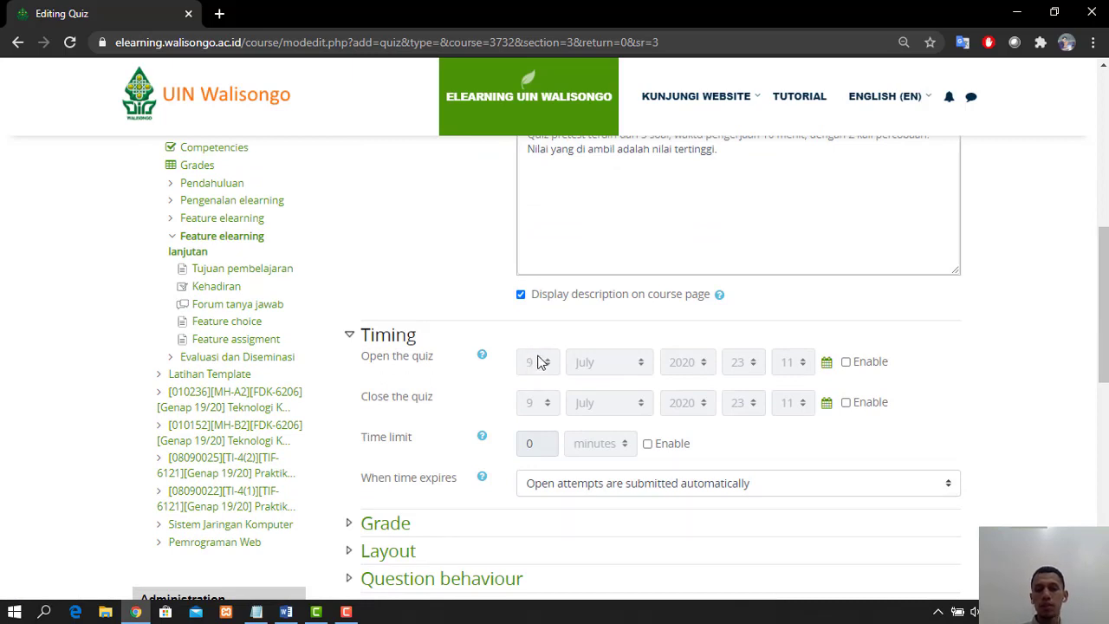
click(847, 364)
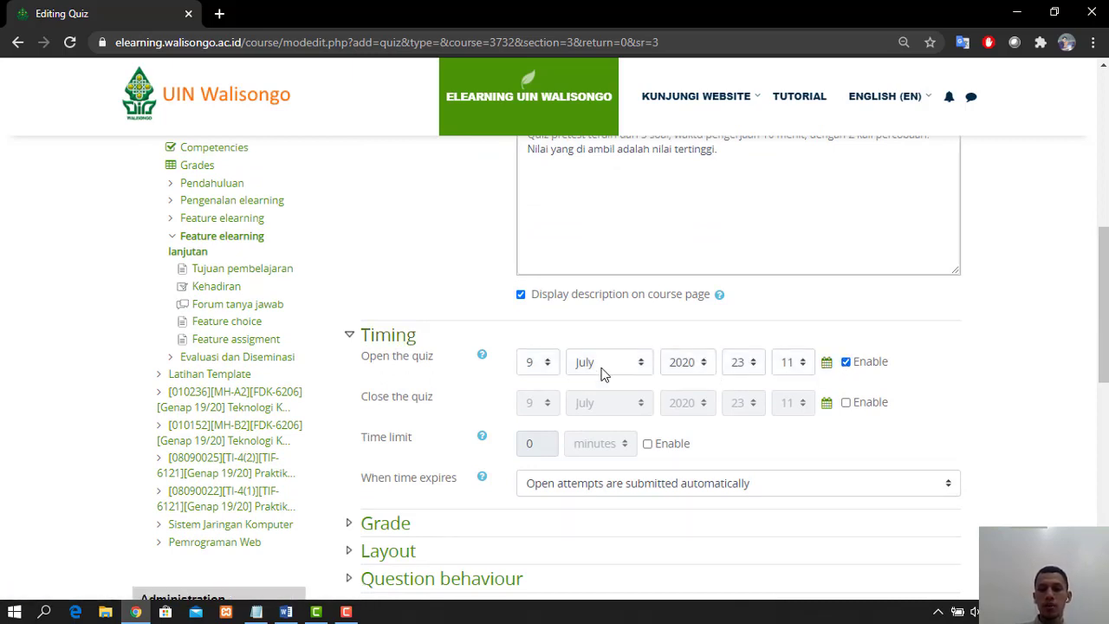
click(804, 364)
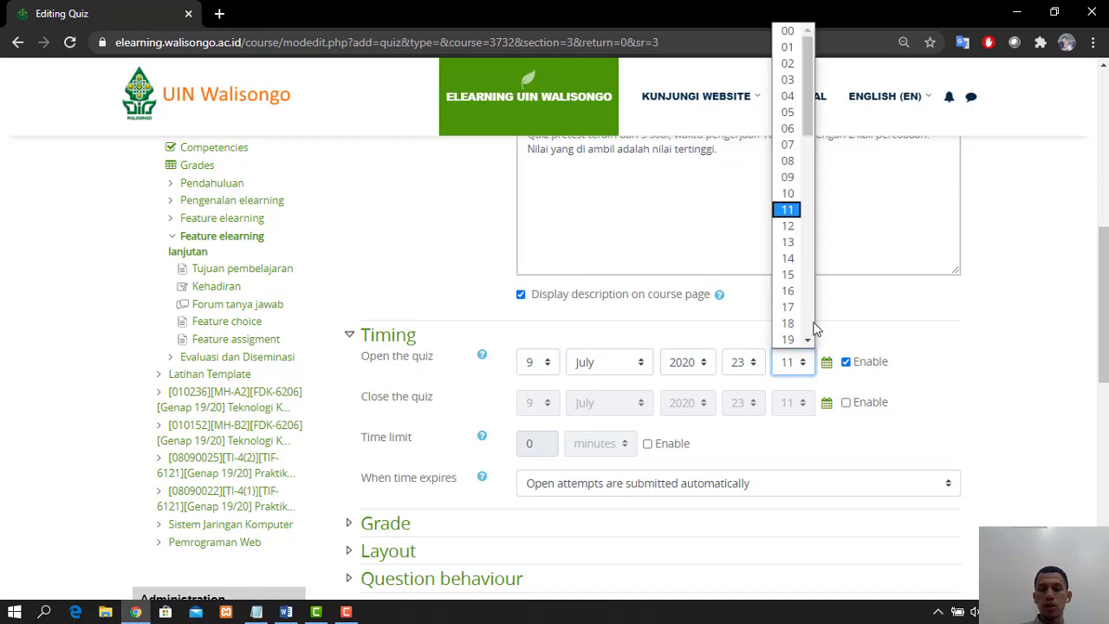
click(787, 32)
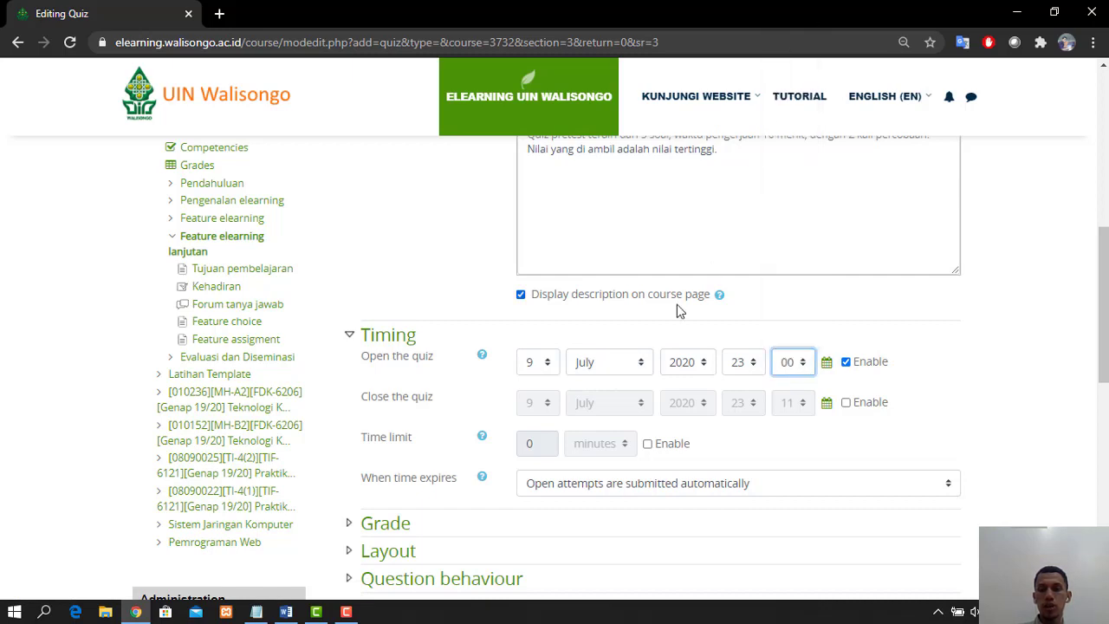
- Enable the quiz closing time and set it to 10 July 2020, 23:00
click(850, 403)
click(549, 405)
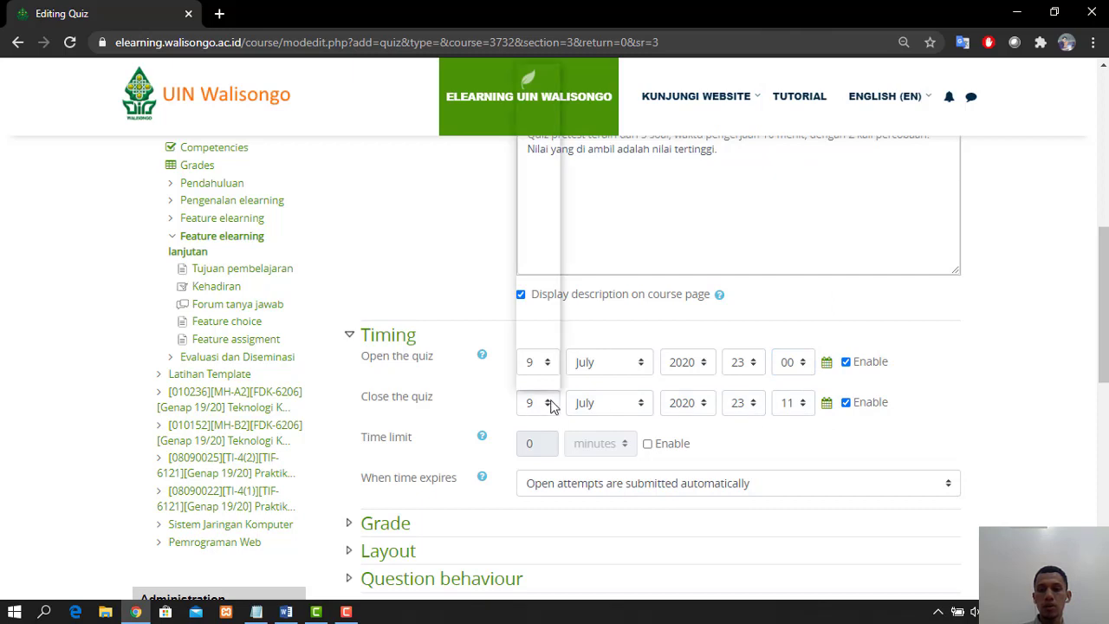
click(552, 404)
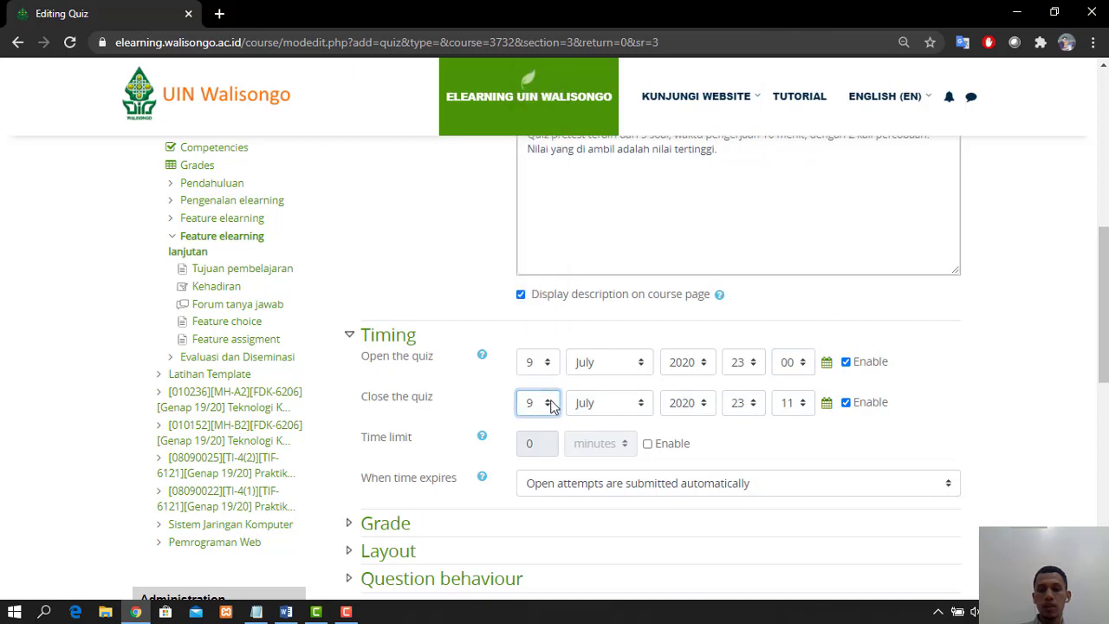
click(549, 406)
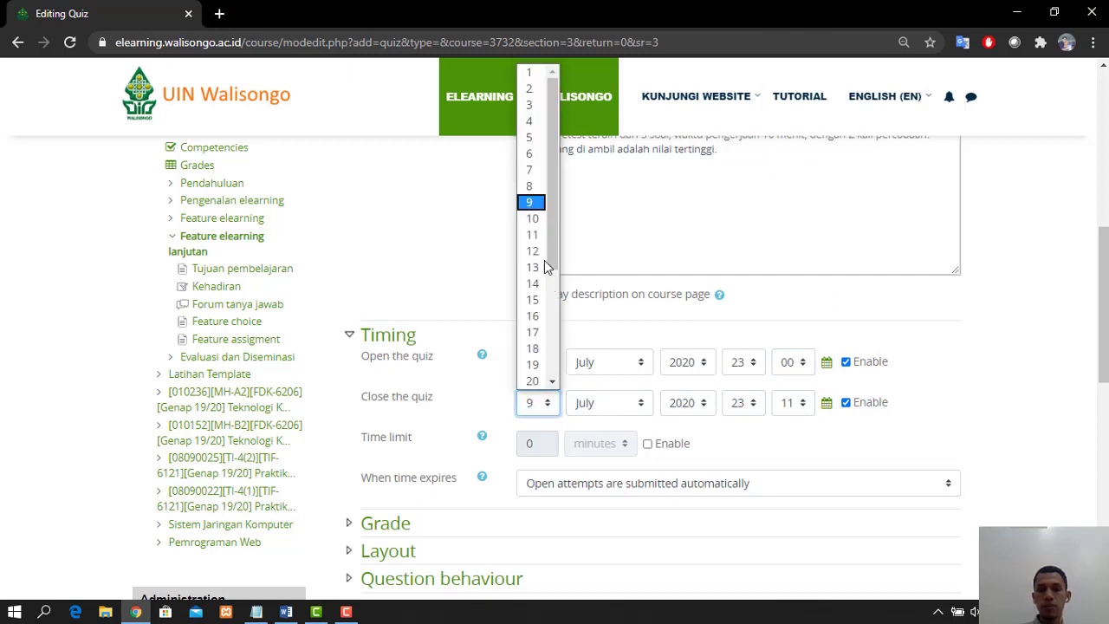
click(538, 220)
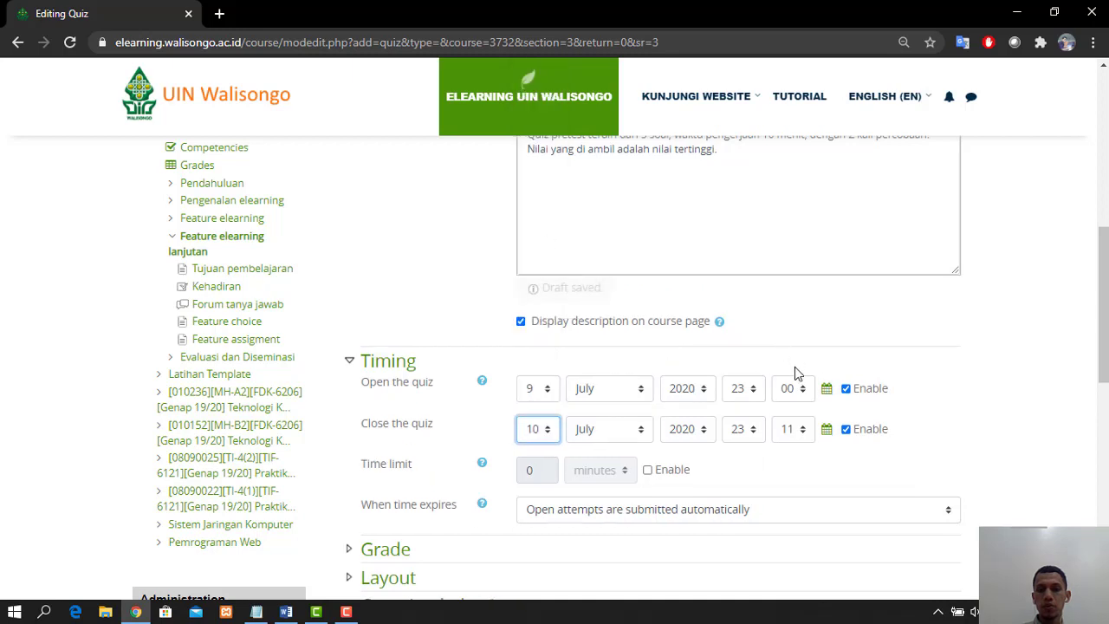
click(799, 438)
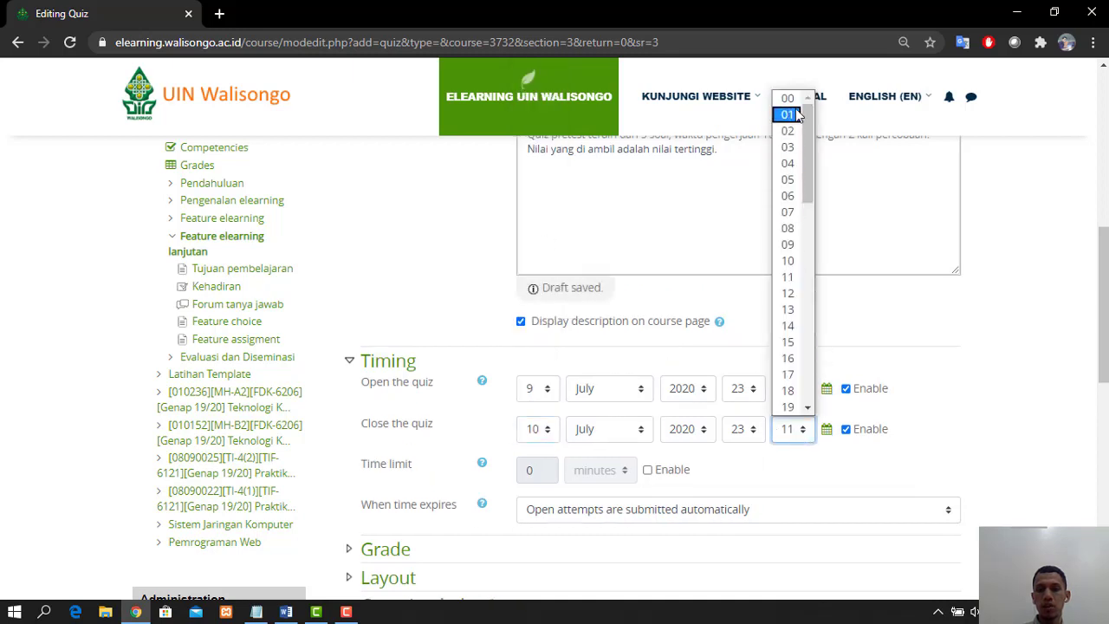
click(795, 106)
- Enable the quiz time limit and set it to 10 minutes
scroll(685, 442, down, 1)
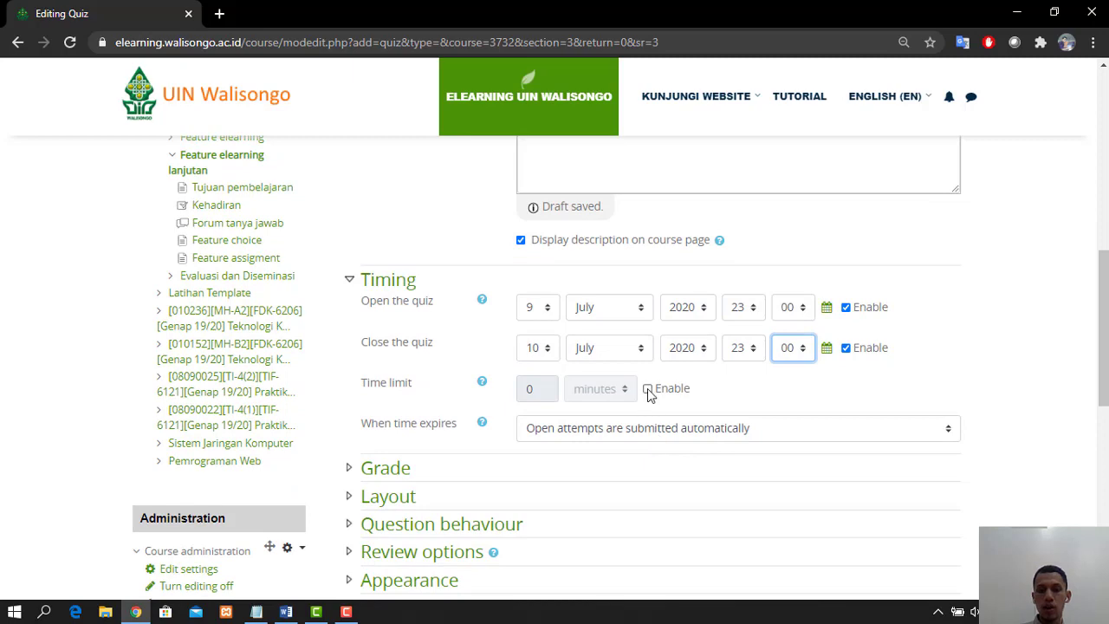
click(648, 389)
scroll(837, 418, up, 2)
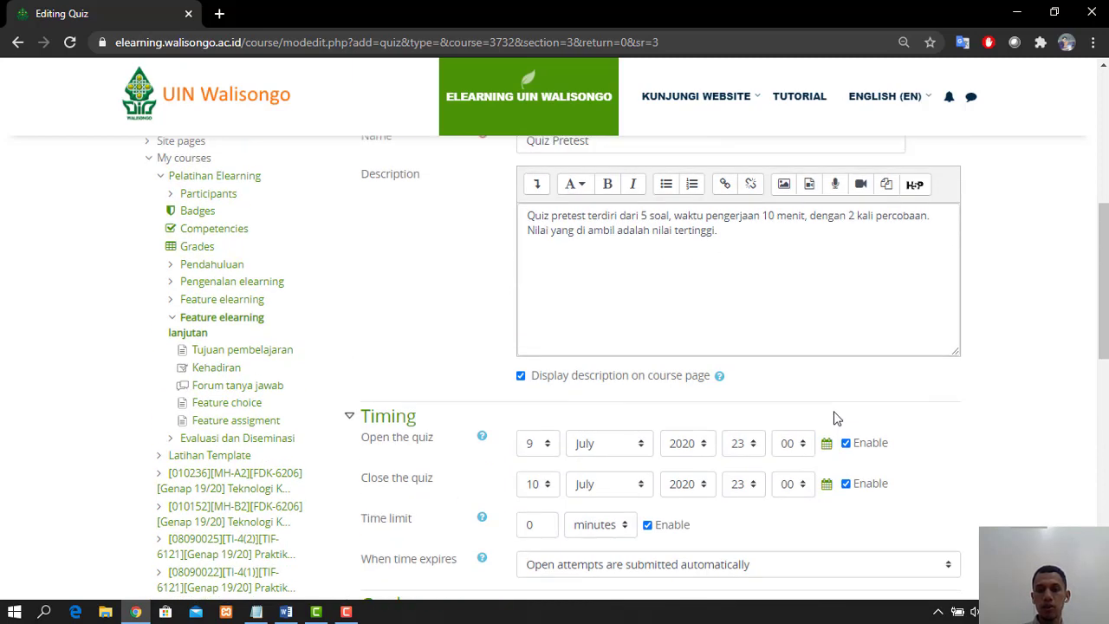
scroll(836, 419, down, 3)
double_click(537, 279)
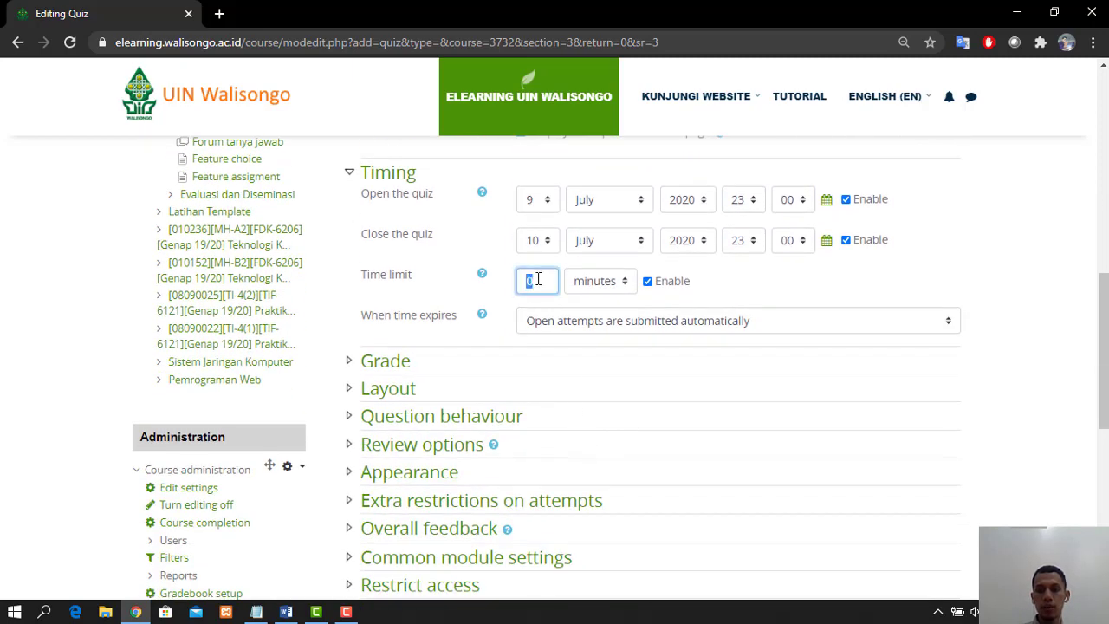
text(10)
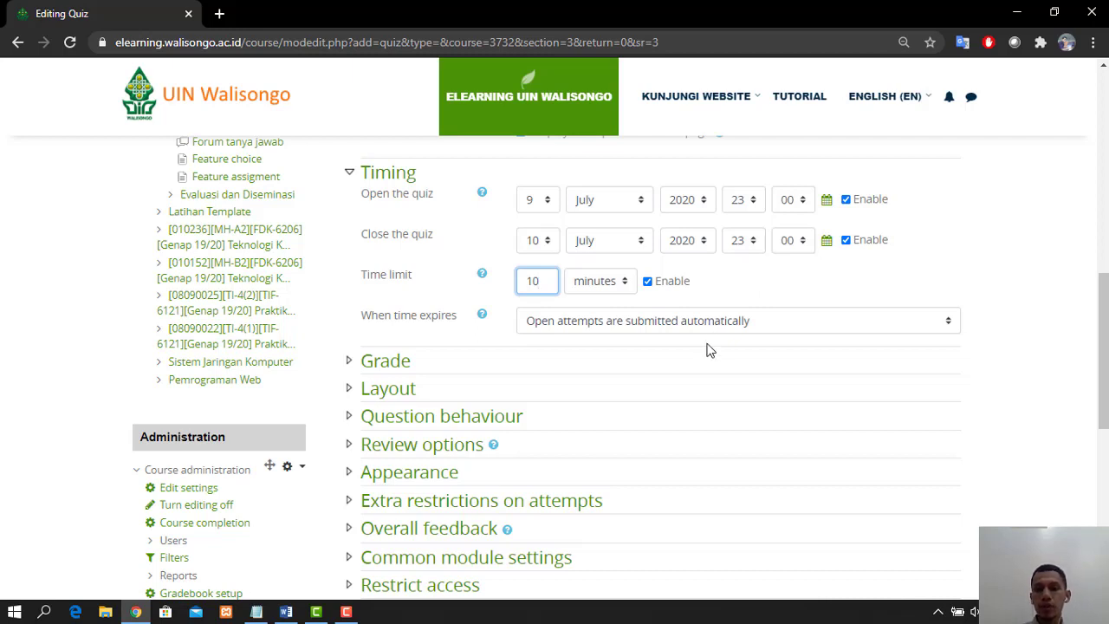
click(1013, 332)
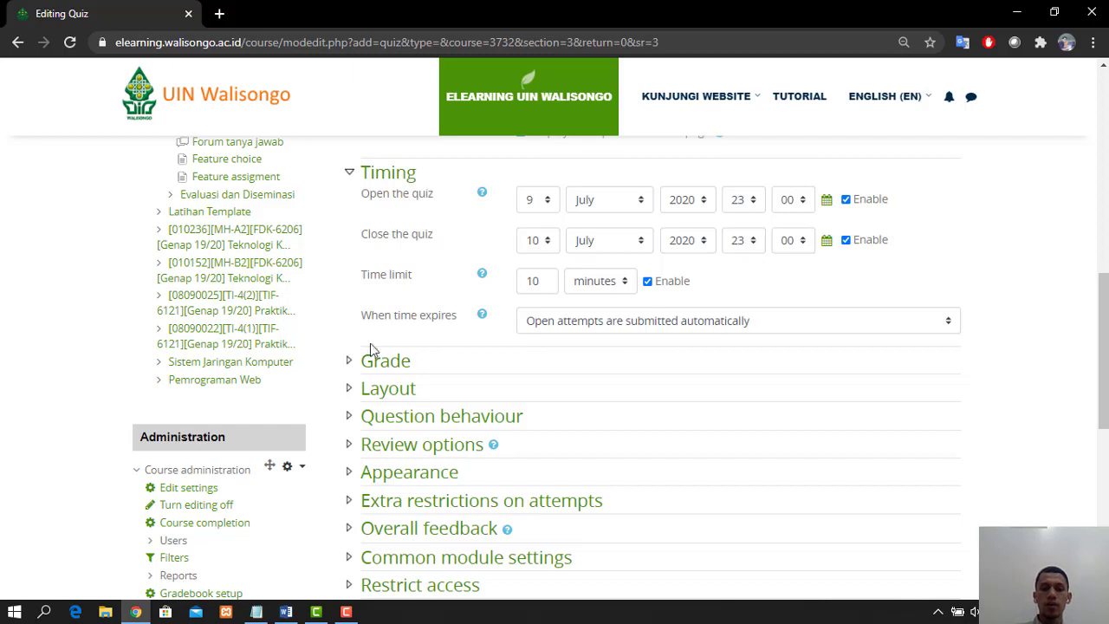
- In the quiz's grade settings, allow 2 attempts and choose Highest grade as the grading method
click(356, 363)
scroll(716, 336, down, 1)
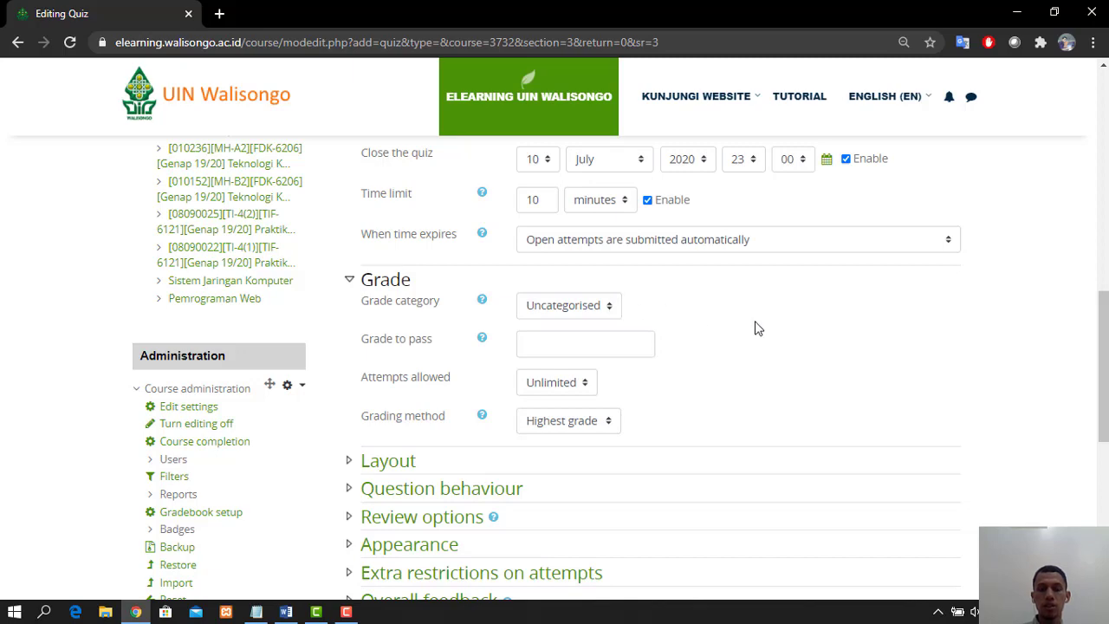
scroll(755, 327, up, 4)
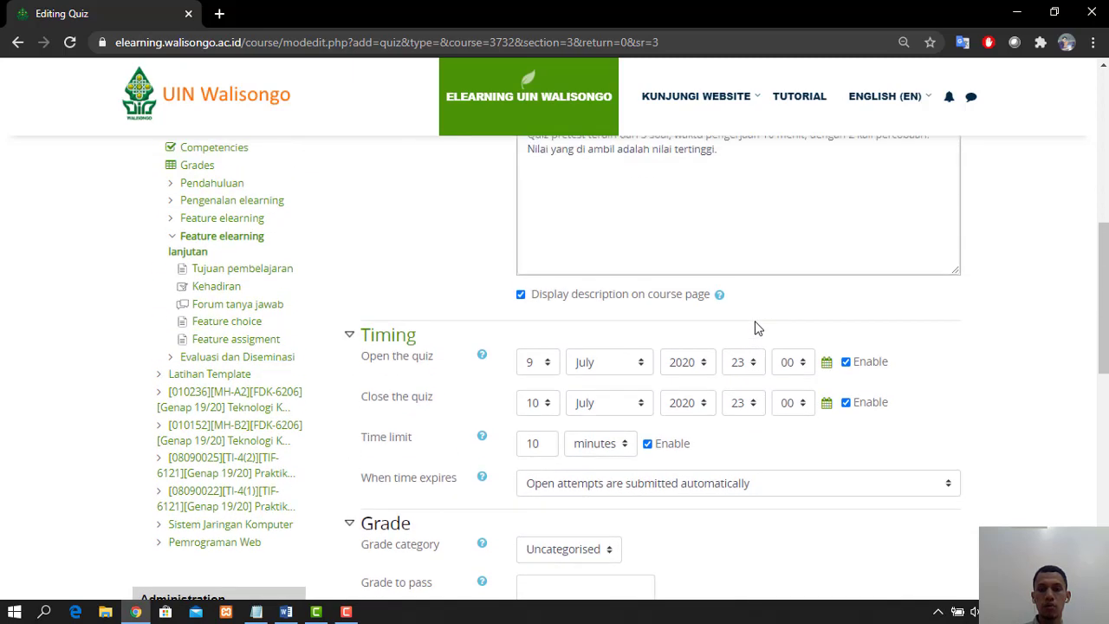
scroll(755, 327, down, 5)
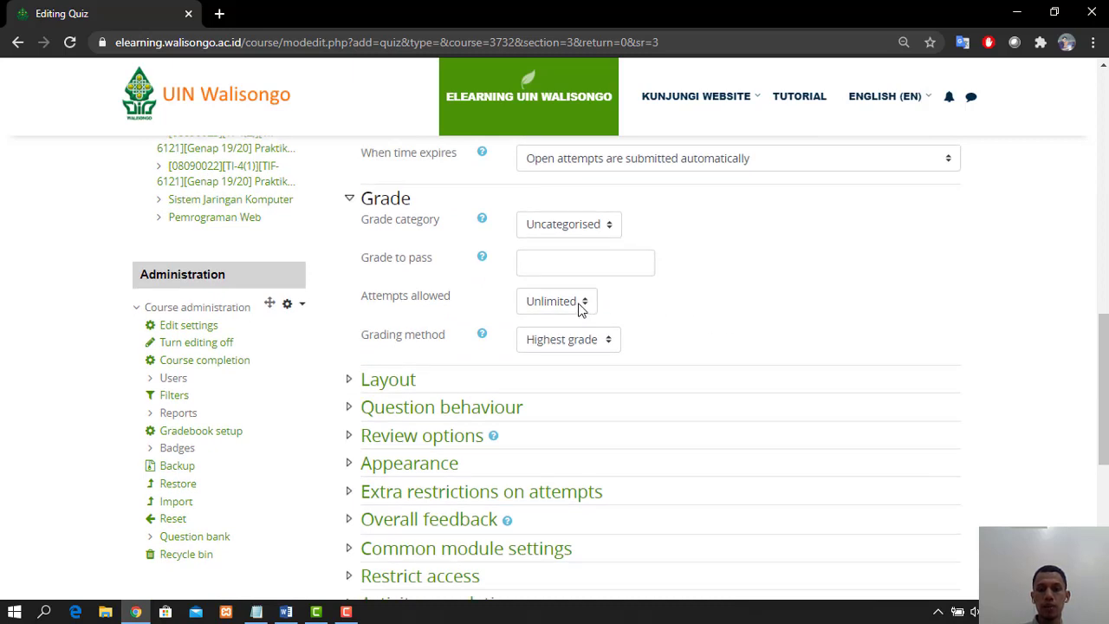
scroll(760, 217, up, 5)
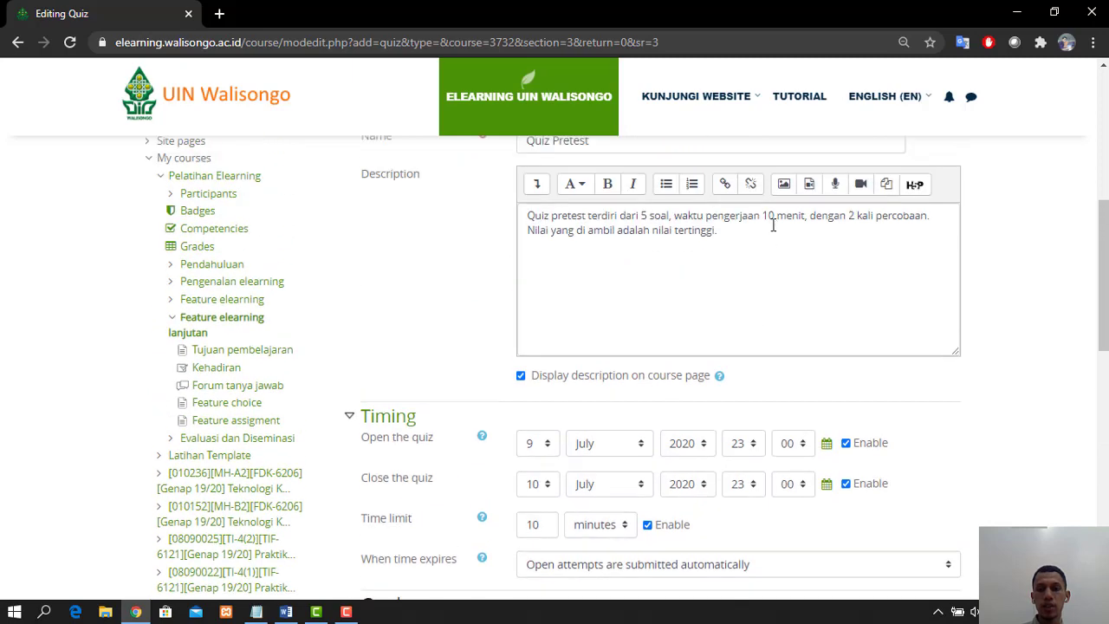
scroll(837, 231, down, 5)
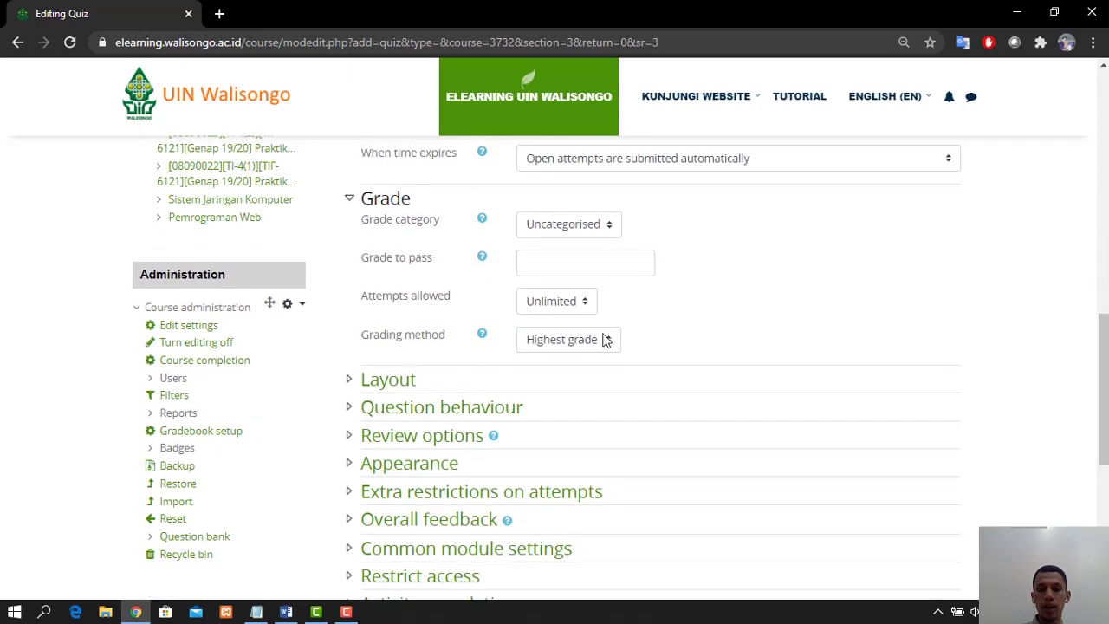
click(576, 301)
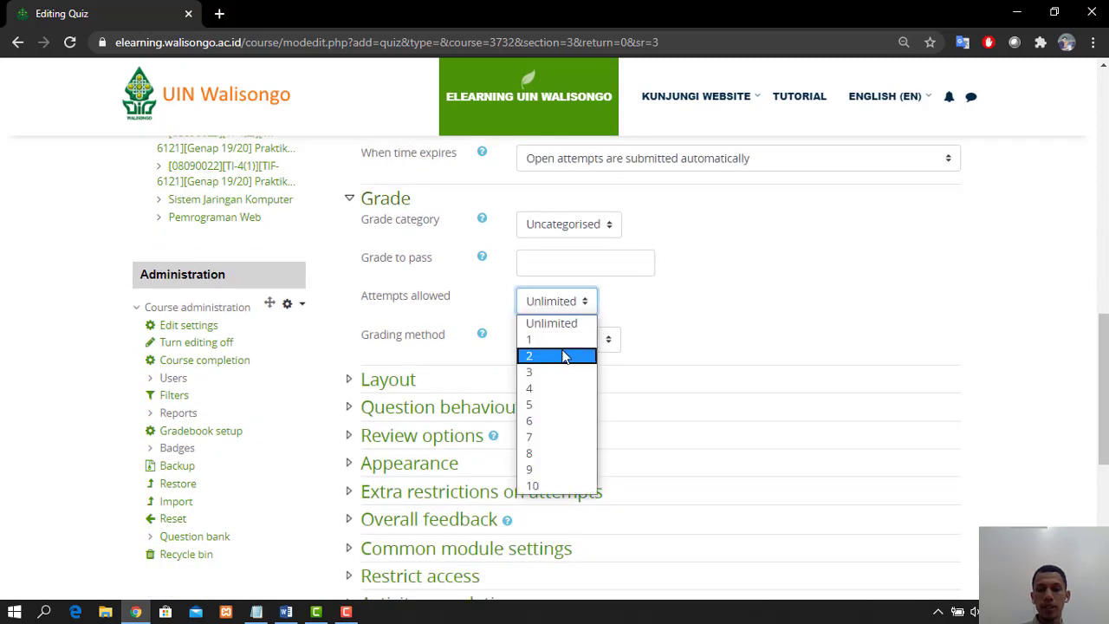
click(564, 355)
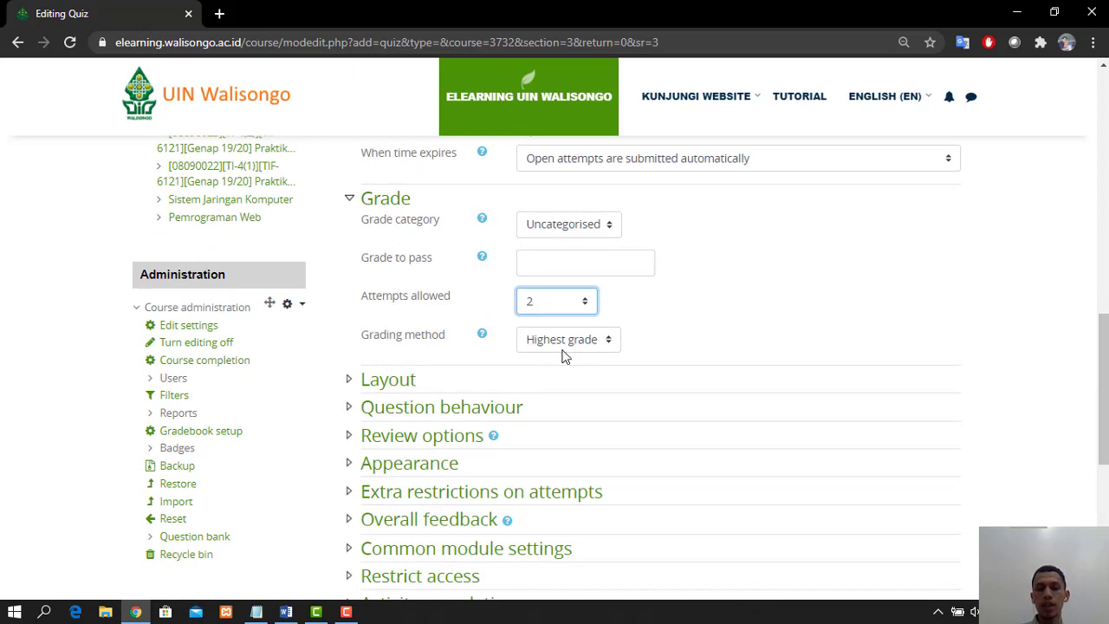
click(577, 344)
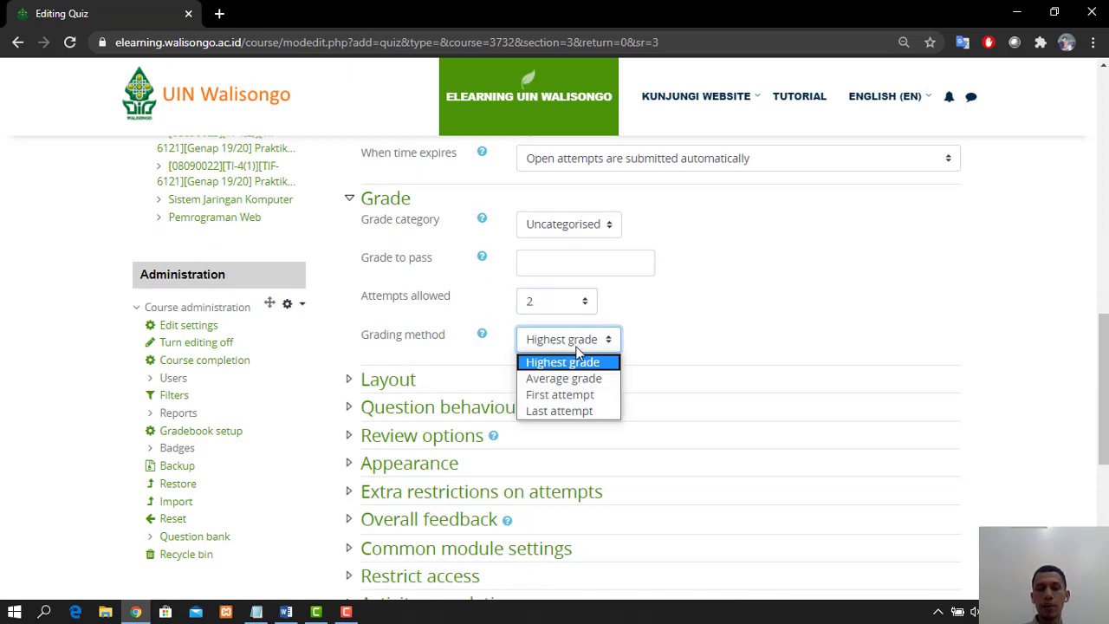
click(579, 364)
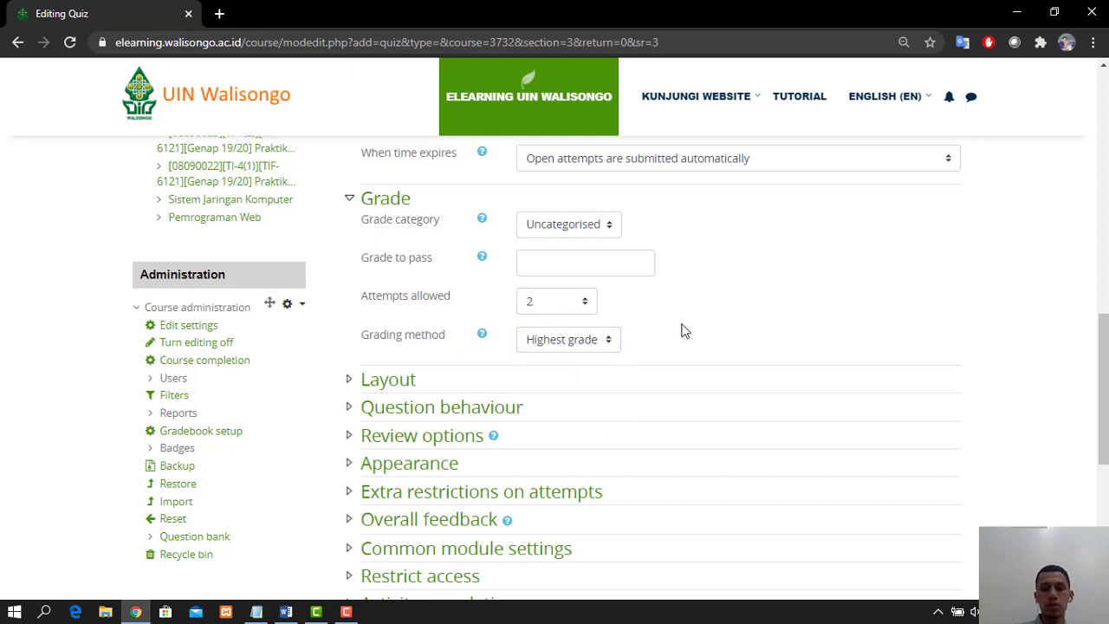
- Look over the Layout, Question behaviour and Review options settings, and save and display the quiz
scroll(683, 329, down, 1)
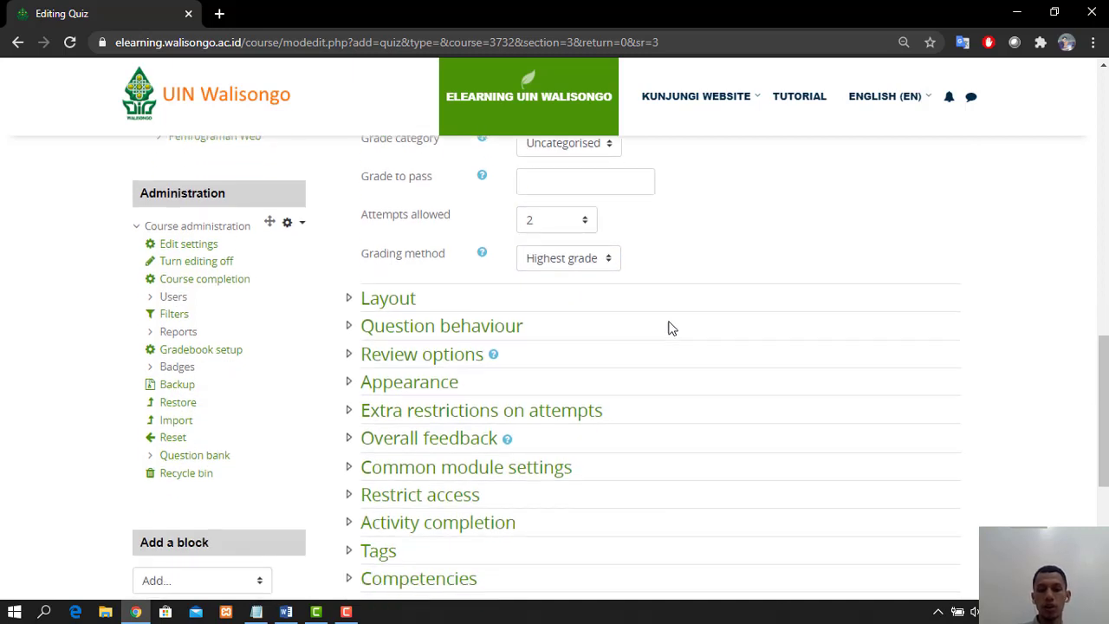
click(355, 298)
click(358, 298)
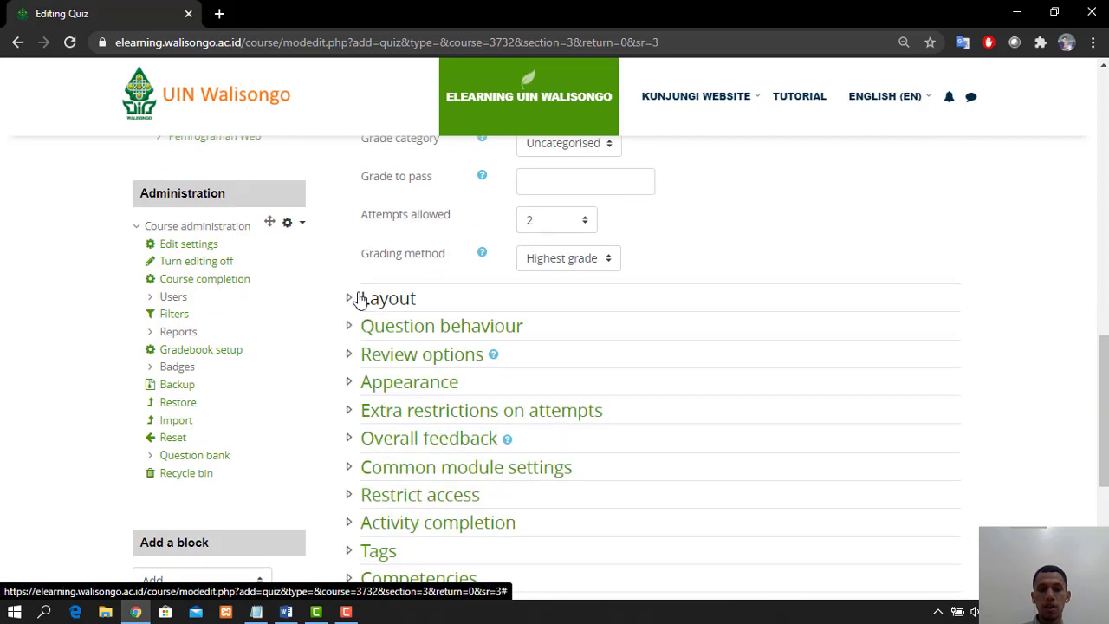
click(358, 330)
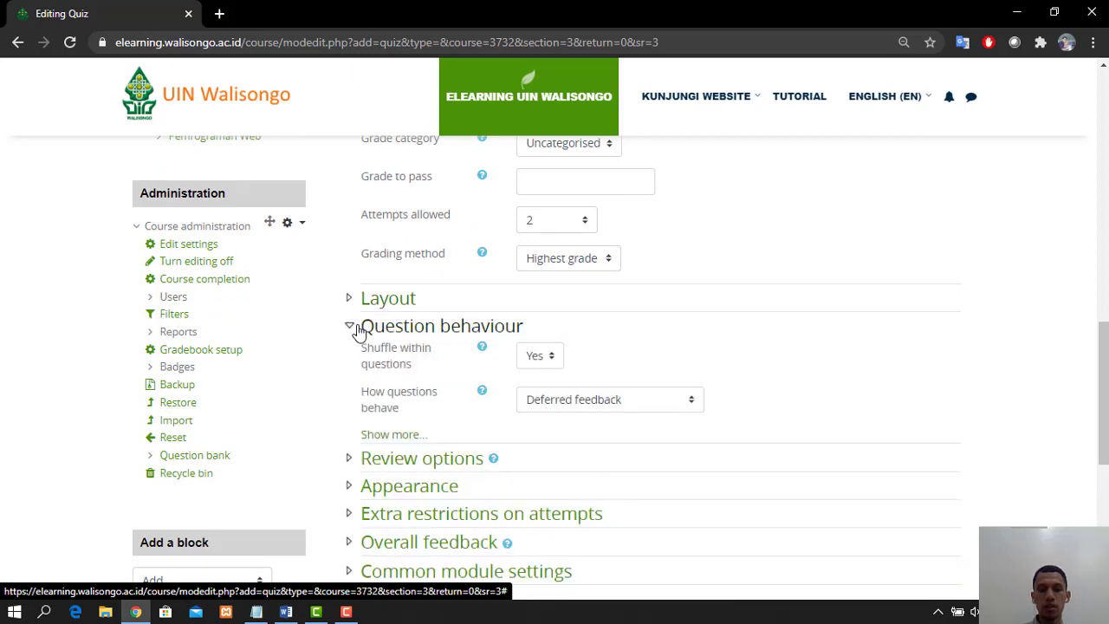
click(358, 331)
click(350, 354)
click(350, 355)
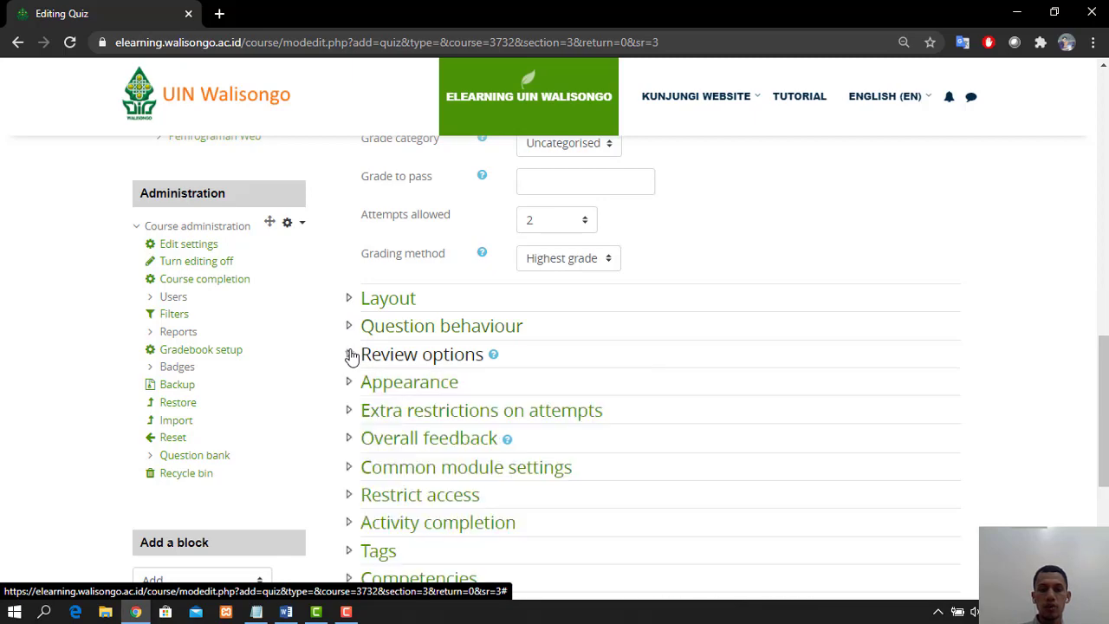
scroll(357, 354, down, 1)
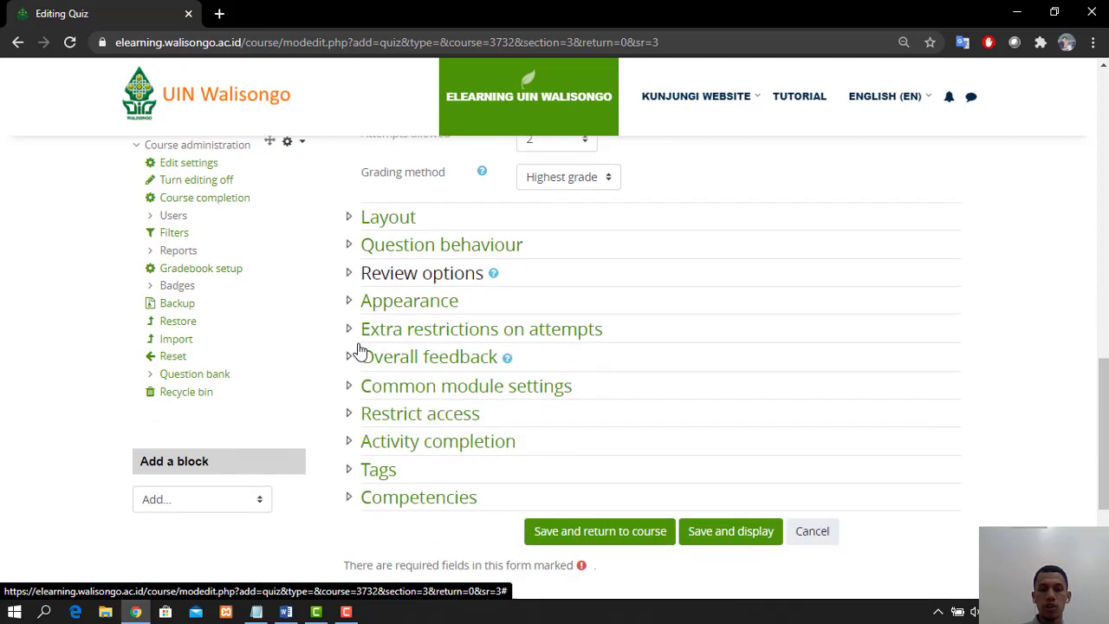
click(355, 276)
click(355, 276)
scroll(381, 303, down, 1)
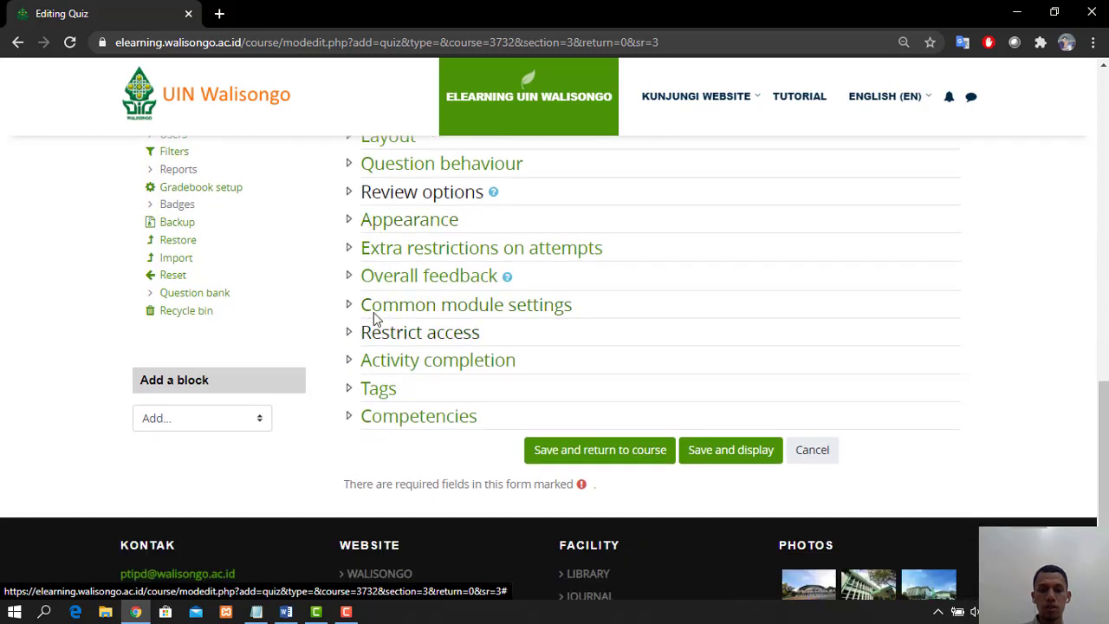
click(719, 448)
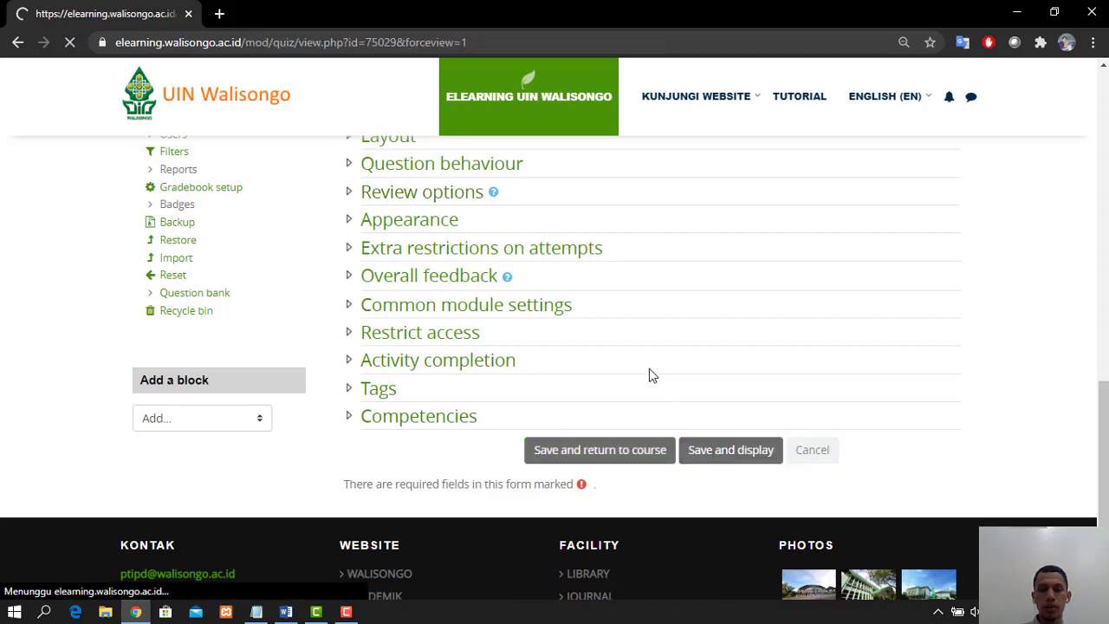
- Review the saved quiz's description, allowed attempts, opening and closing times, time limit and grading method
scroll(645, 371, down, 3)
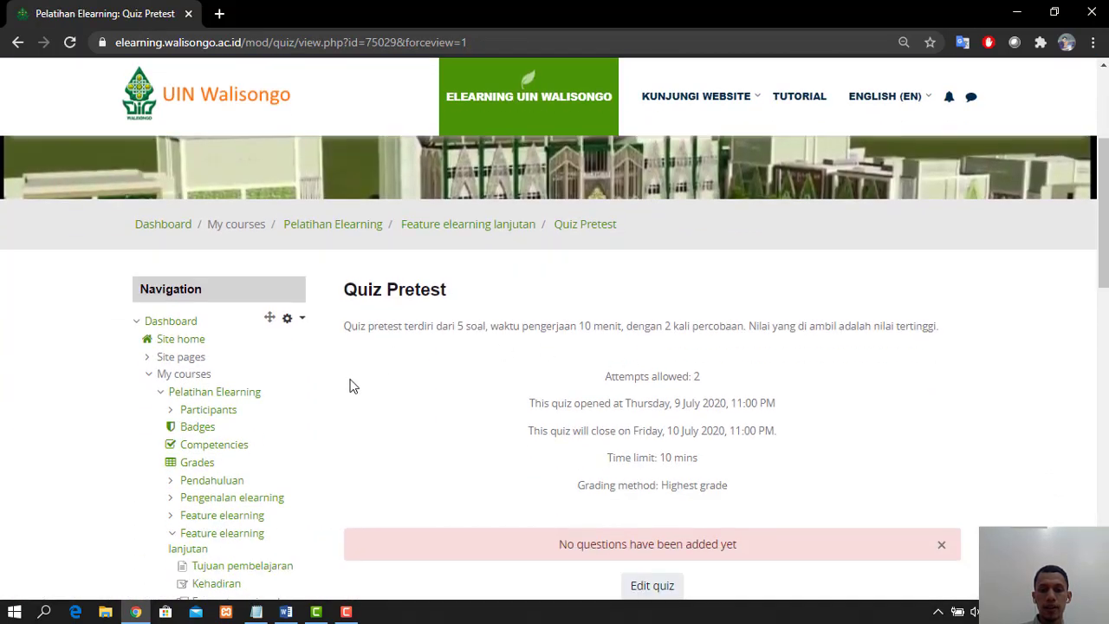
scroll(346, 388, down, 1)
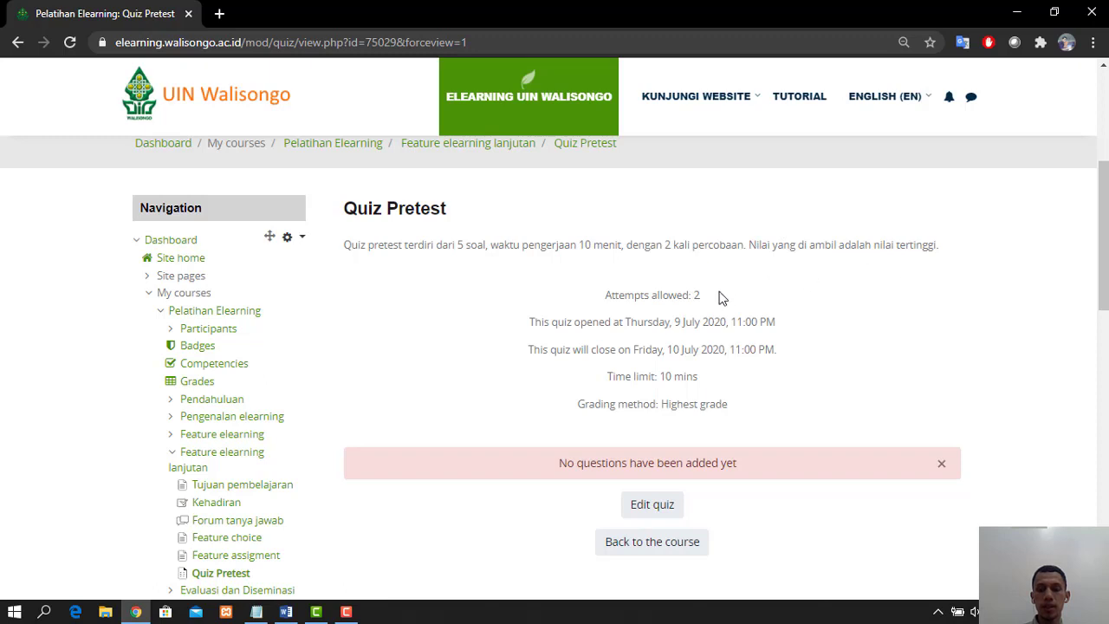
drag(707, 298, 592, 299)
drag(530, 322, 787, 323)
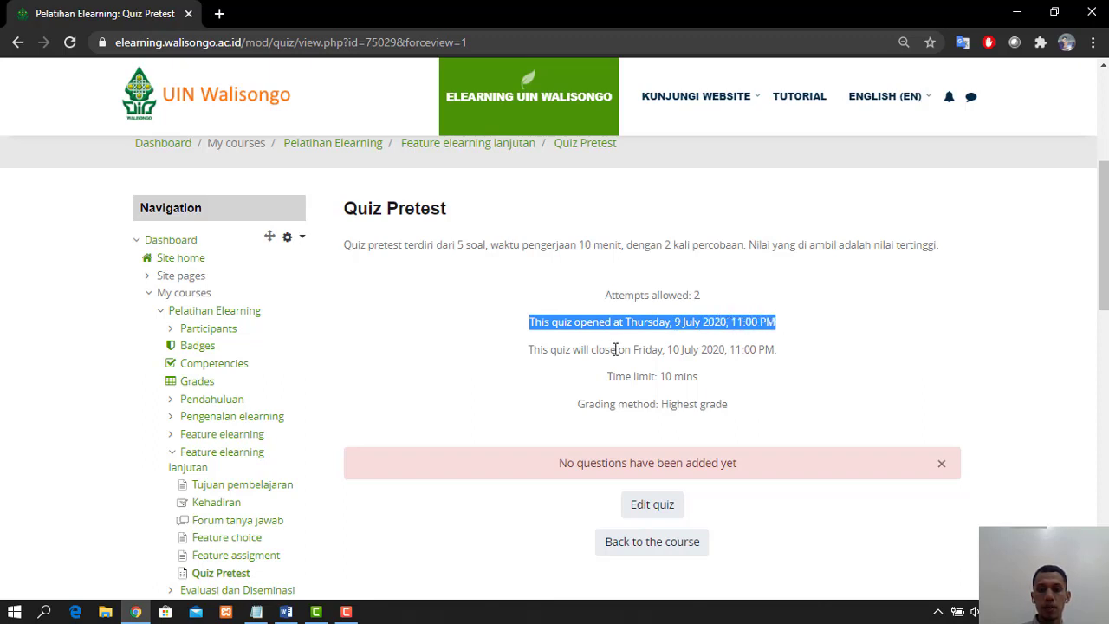
drag(551, 350, 786, 349)
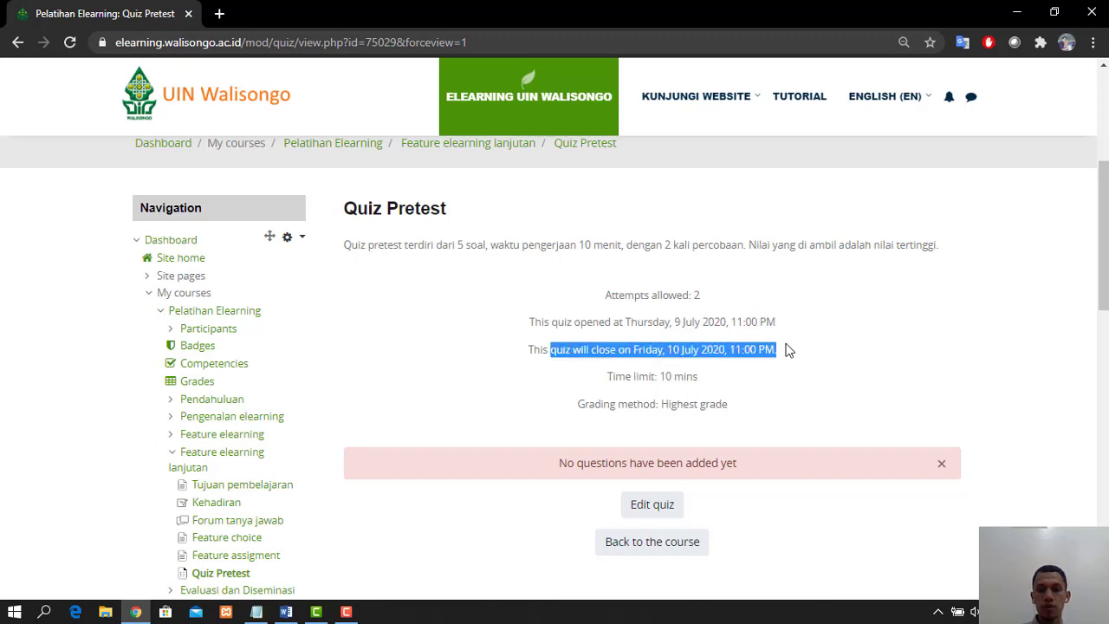
drag(701, 376, 604, 367)
drag(579, 404, 724, 427)
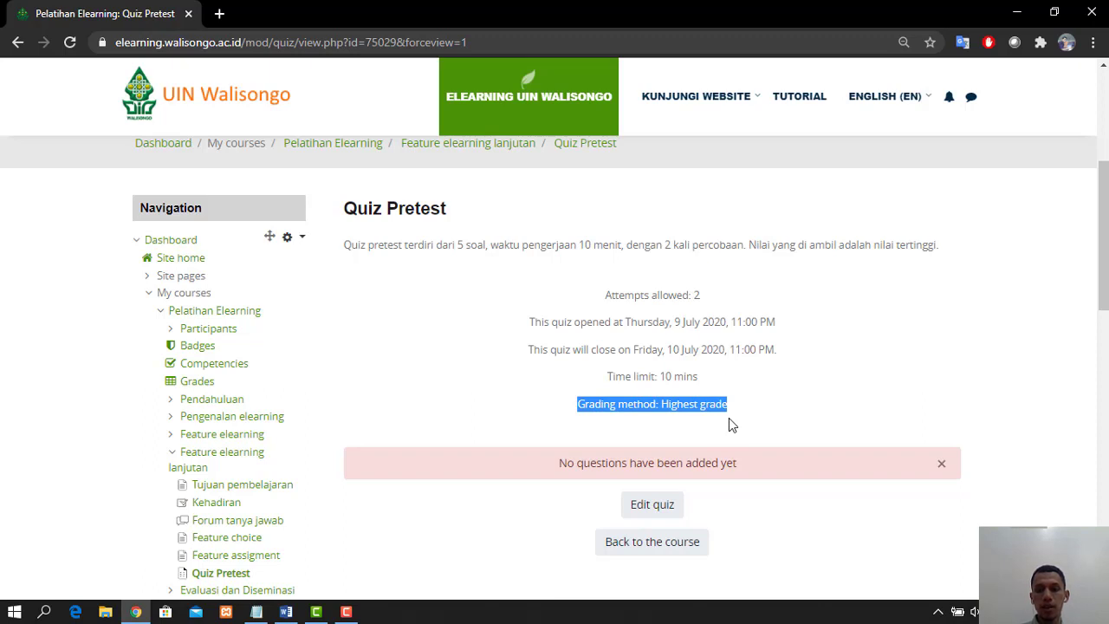
scroll(728, 418, down, 1)
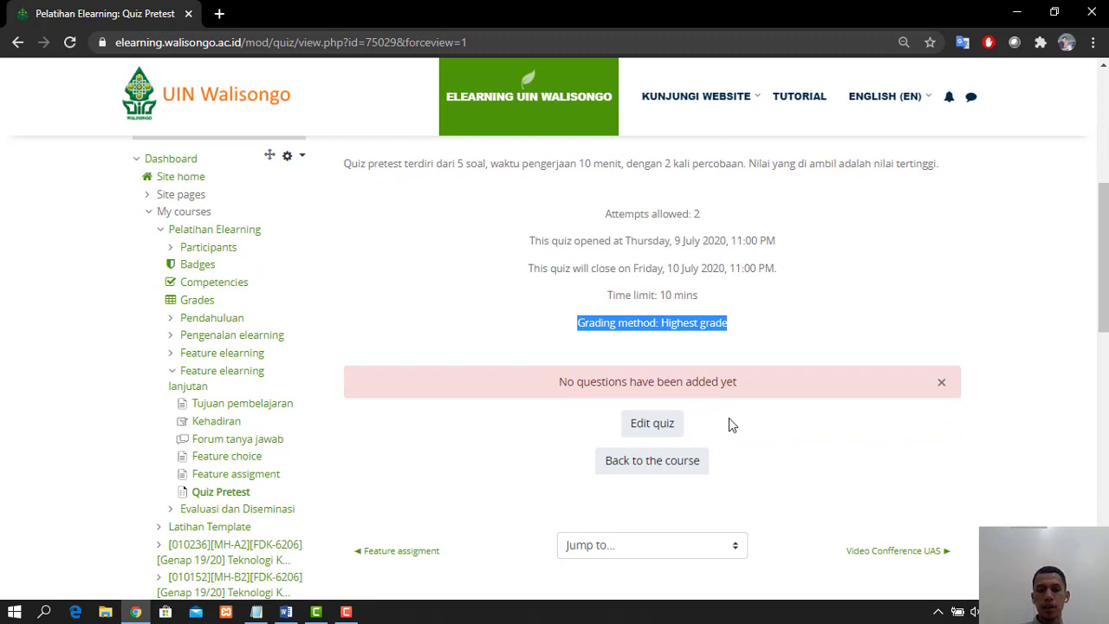
scroll(729, 417, up, 1)
scroll(729, 421, down, 1)
- Open the Quiz Pretest activity's question editing page
click(661, 421)
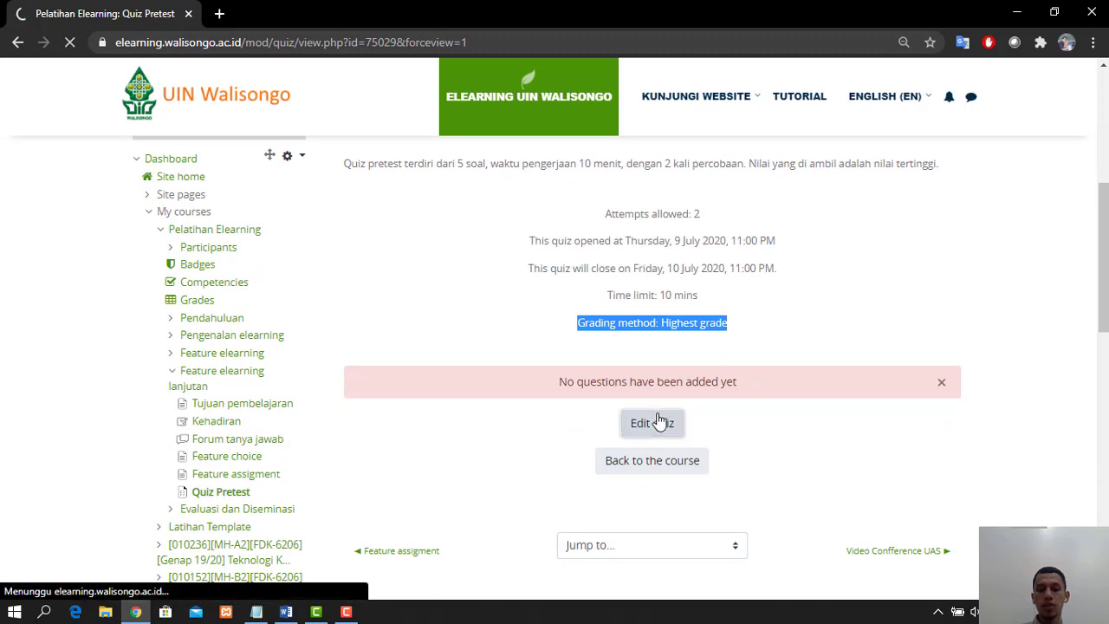
scroll(660, 421, down, 4)
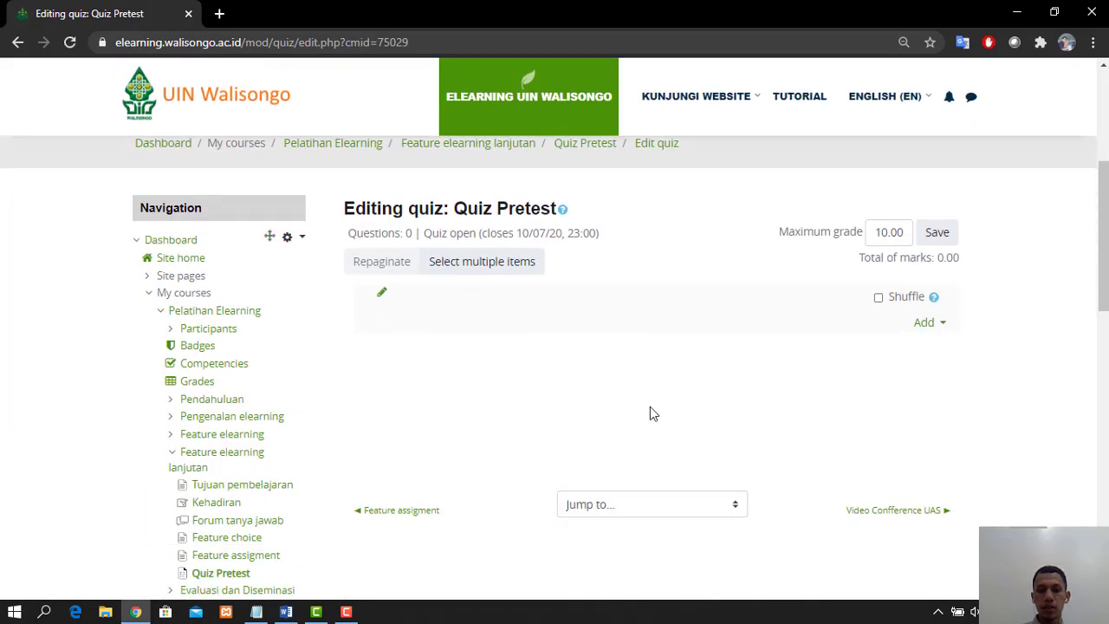
- Try to set the quiz's section heading to "pretest"
click(382, 299)
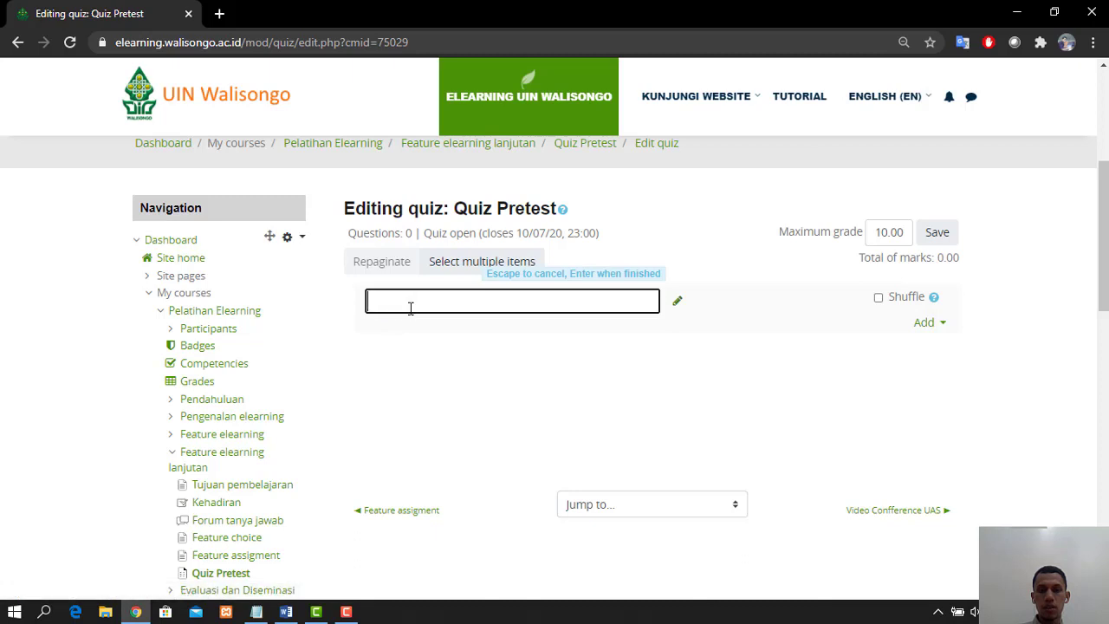
text(pre)
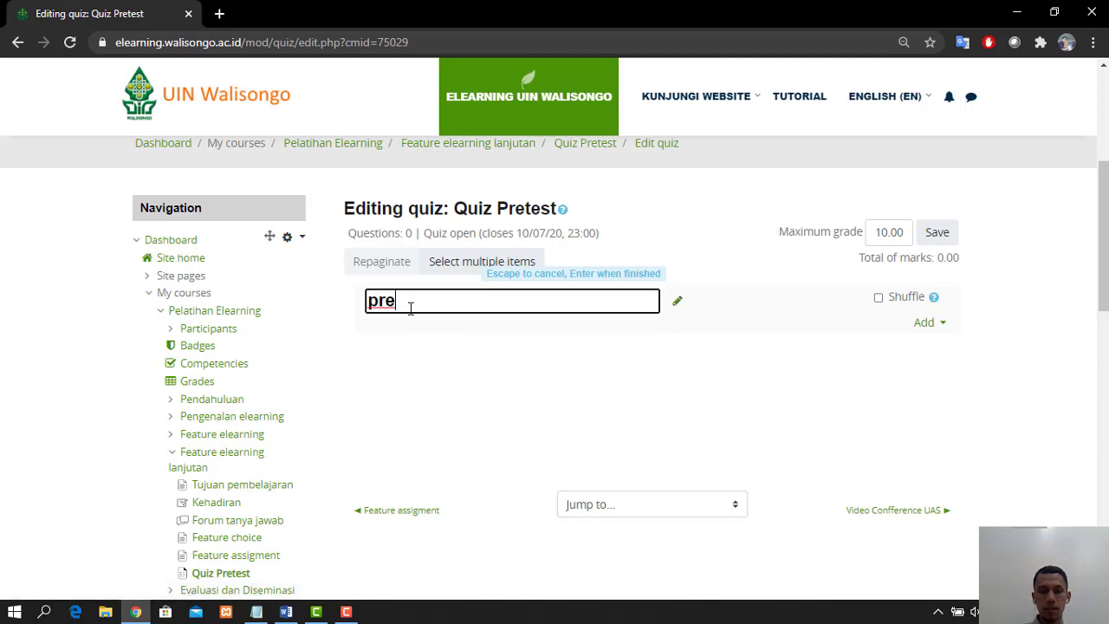
text(test)
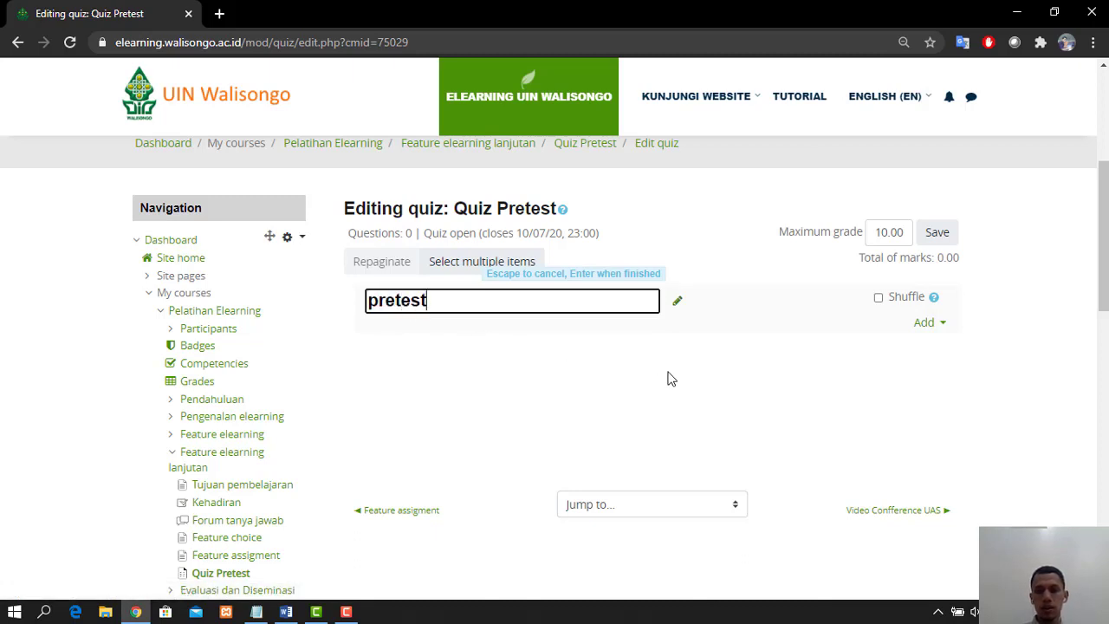
key(Escape)
- Set and save the quiz's maximum grade as 100, and enable shuffling of its questions
click(881, 234)
double_click(881, 235)
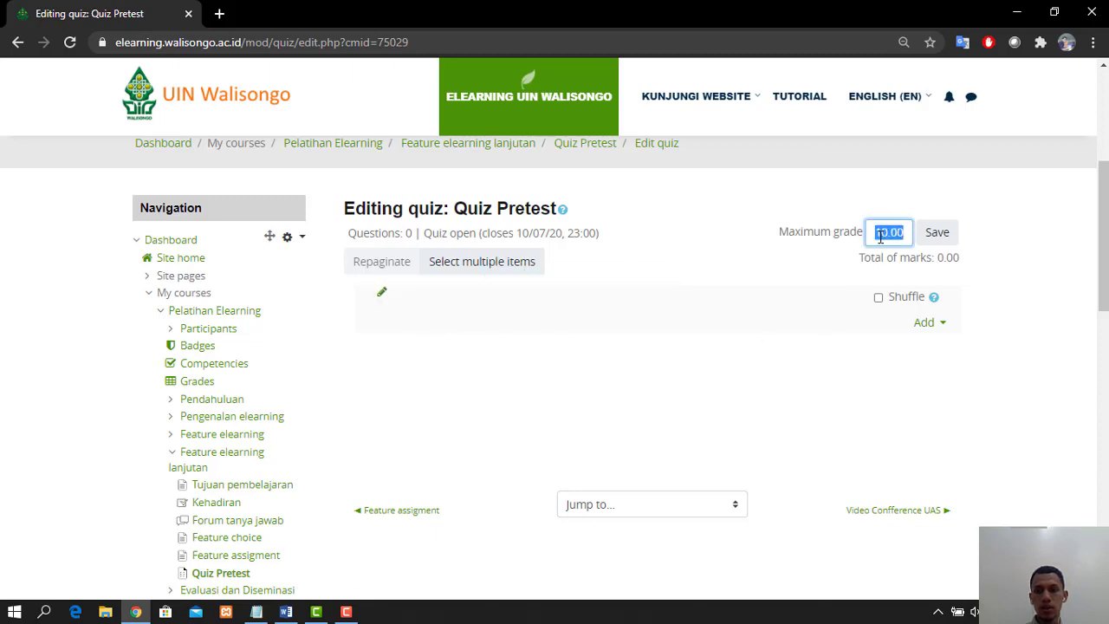
text(100)
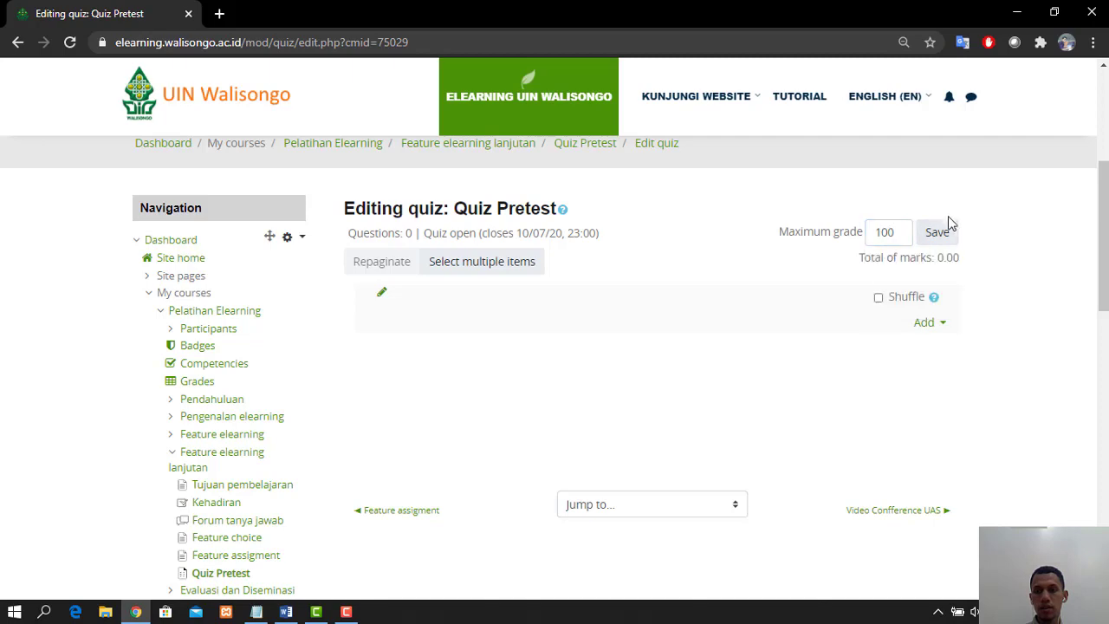
click(937, 232)
scroll(760, 311, down, 4)
click(880, 300)
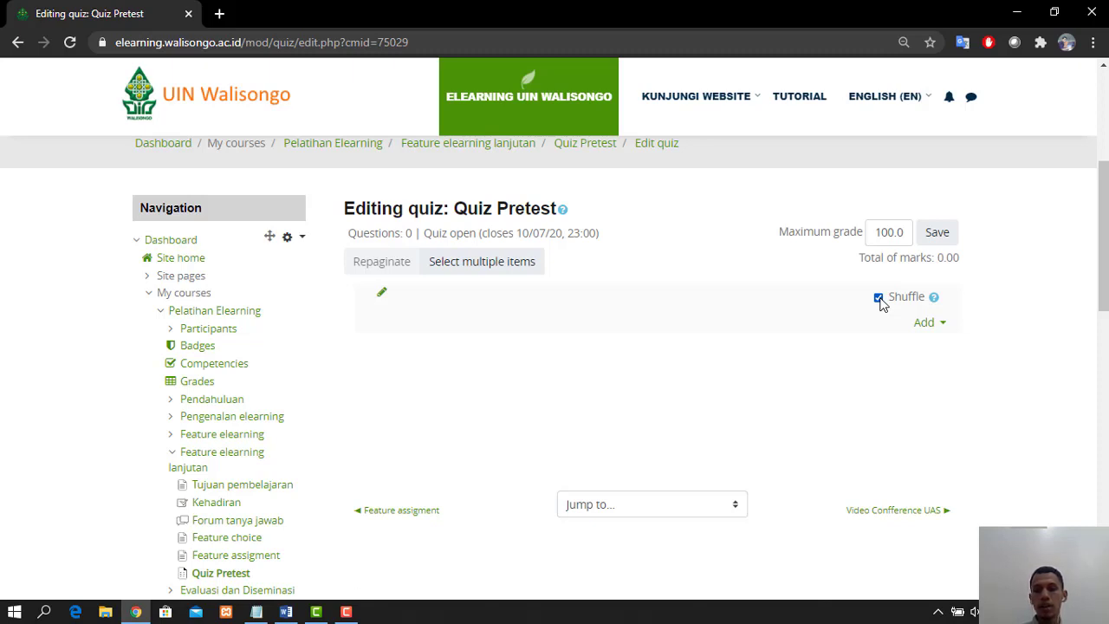
- Add 5 random questions from the existing category "Default for Latihan Template" to the quiz
click(938, 326)
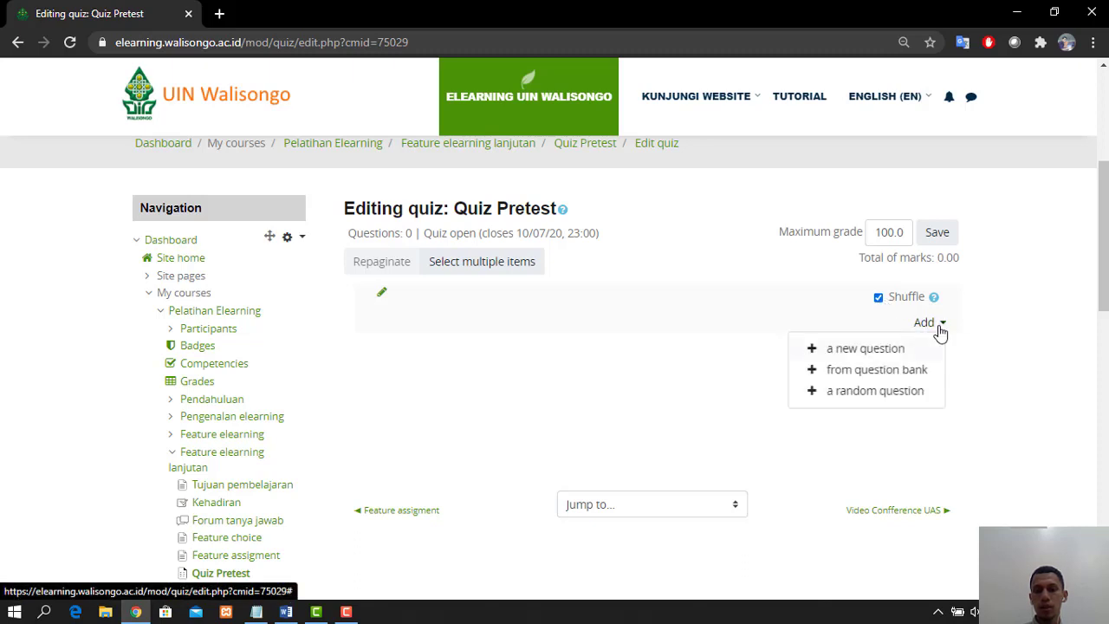
click(910, 397)
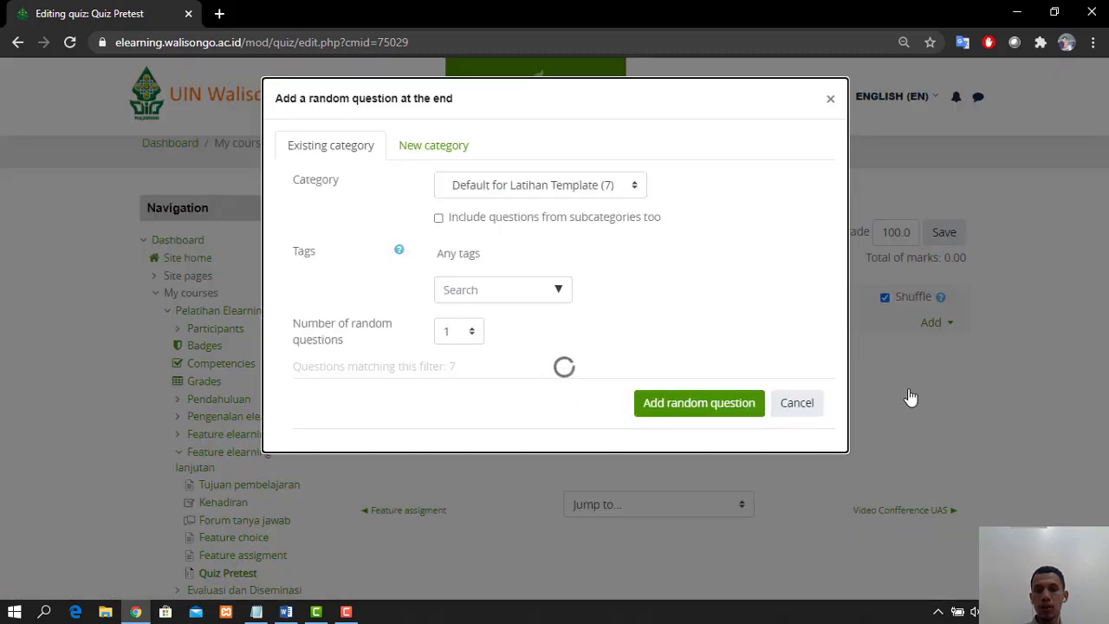
click(630, 188)
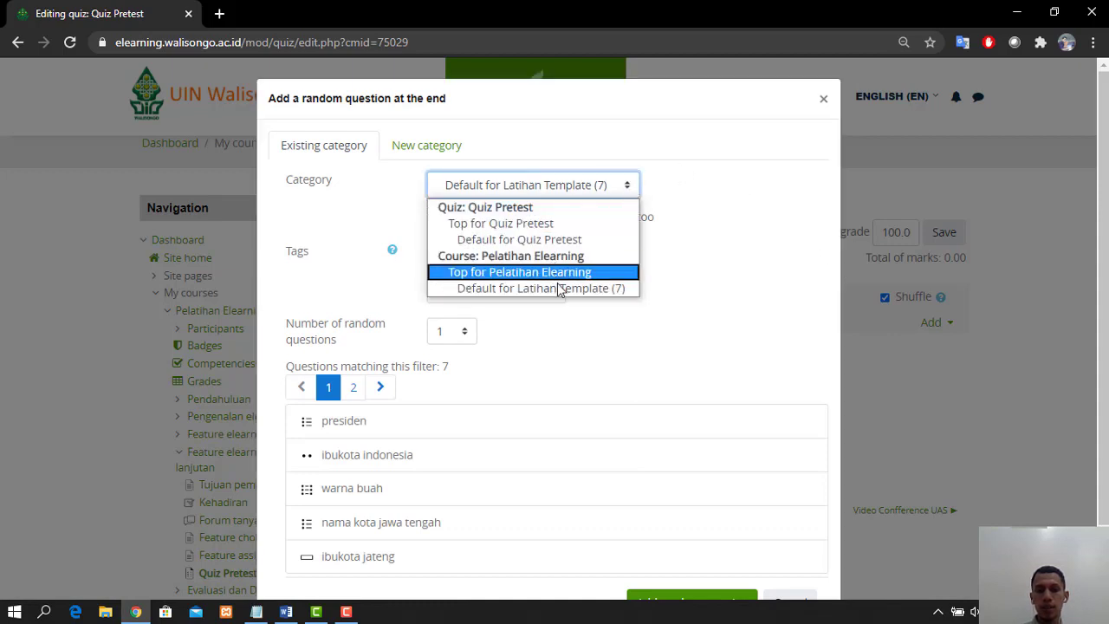
click(561, 288)
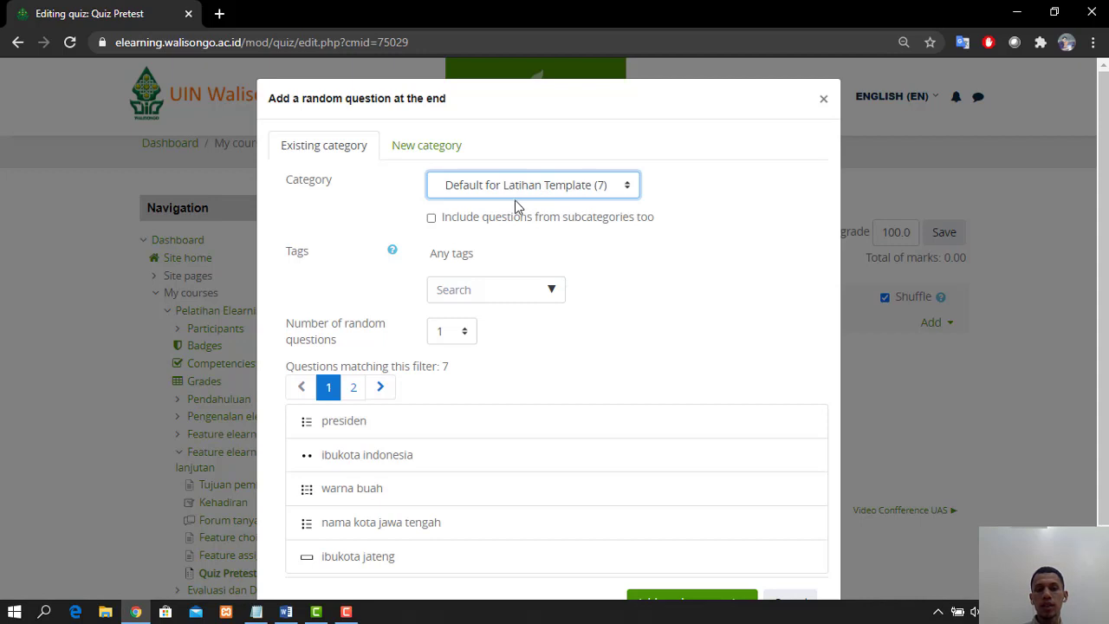
scroll(579, 191, down, 1)
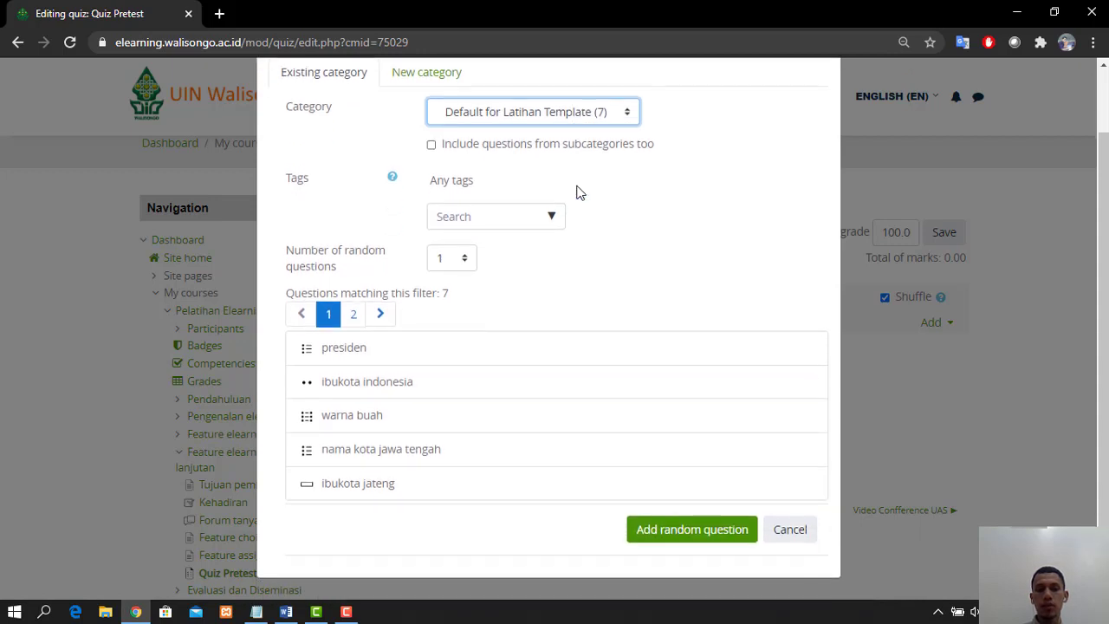
click(466, 267)
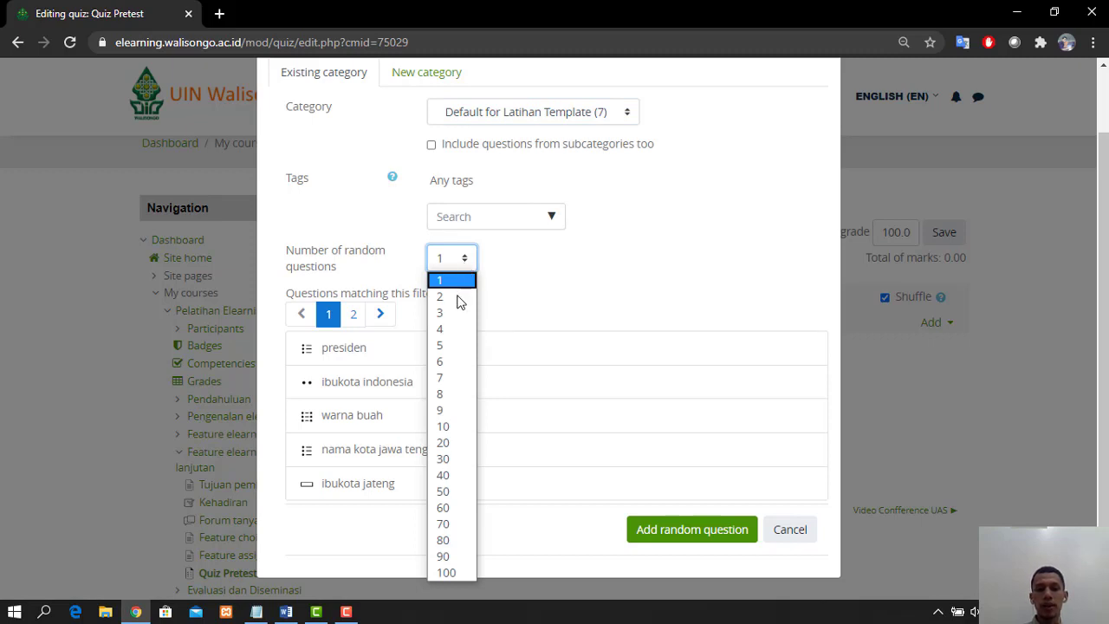
click(452, 343)
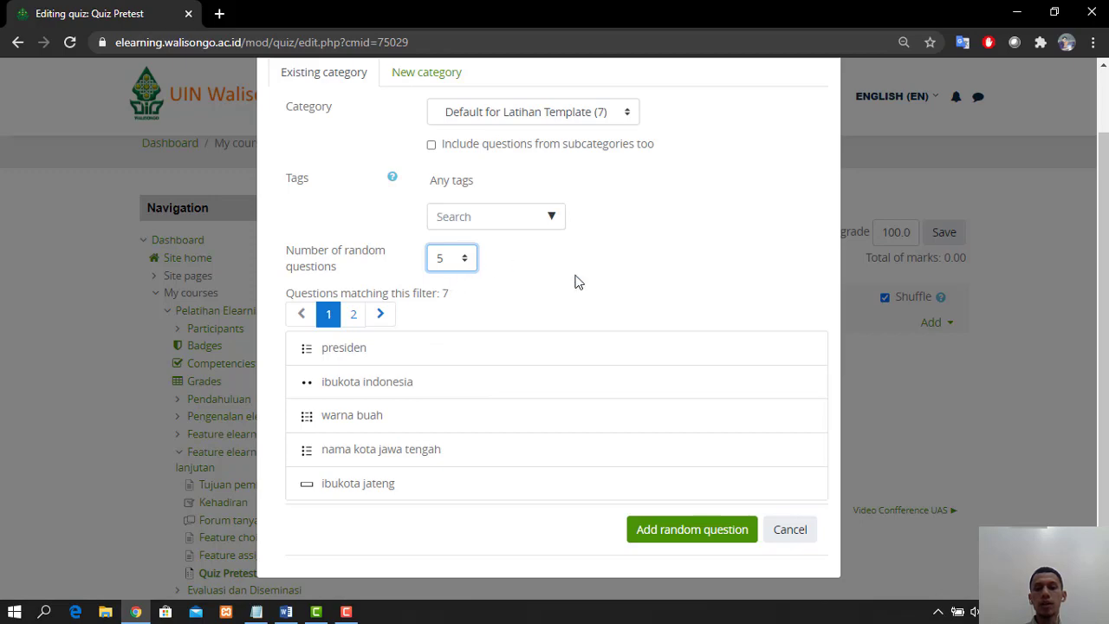
click(683, 533)
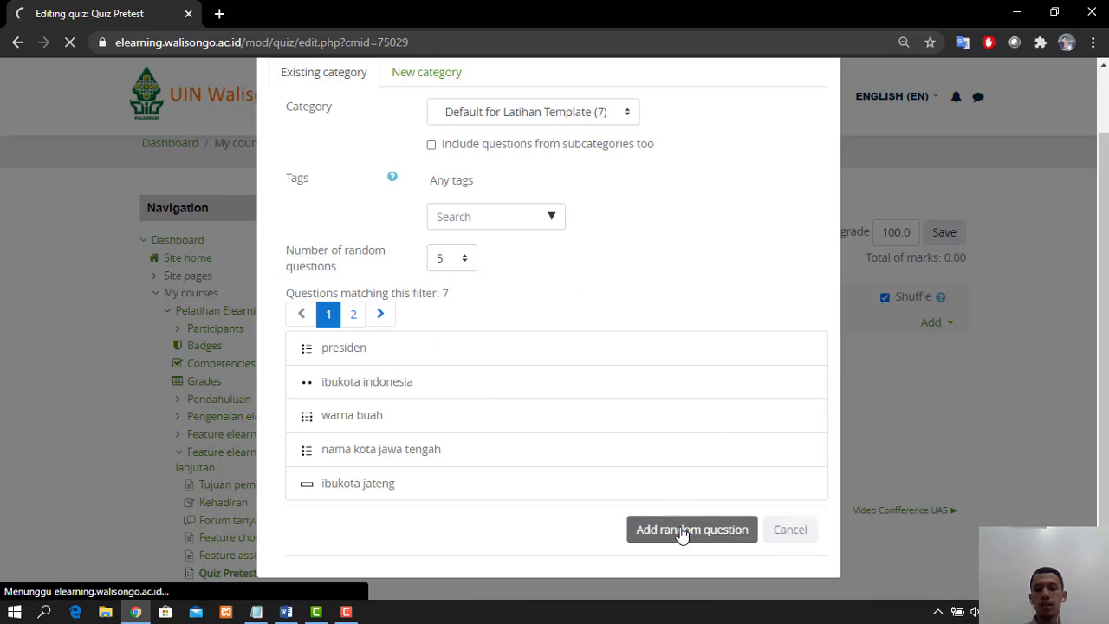
scroll(779, 399, down, 2)
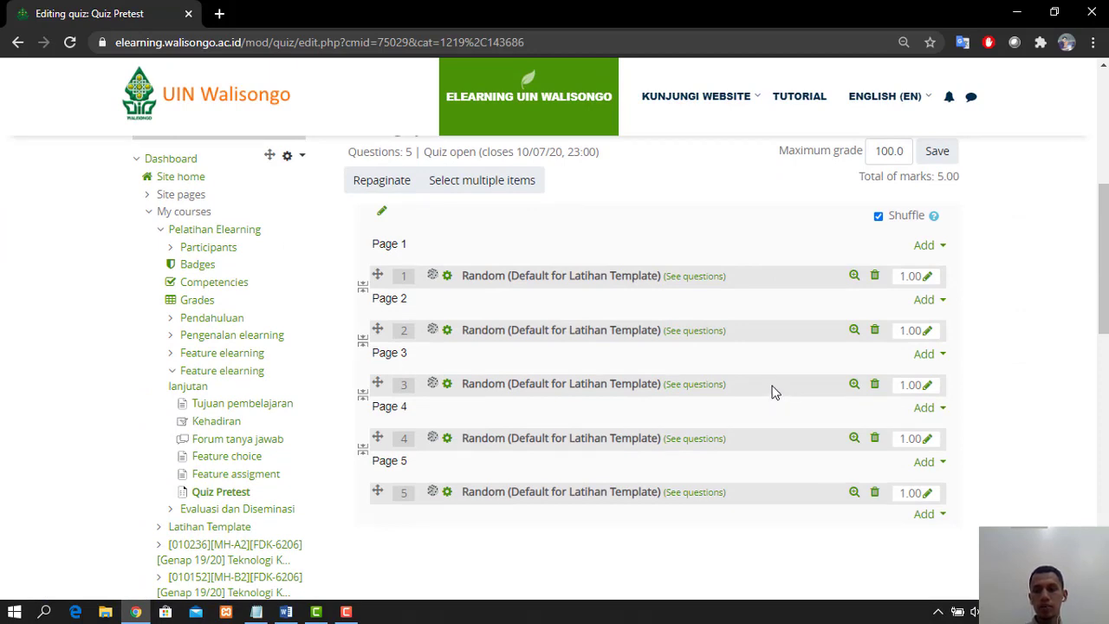
scroll(774, 391, up, 1)
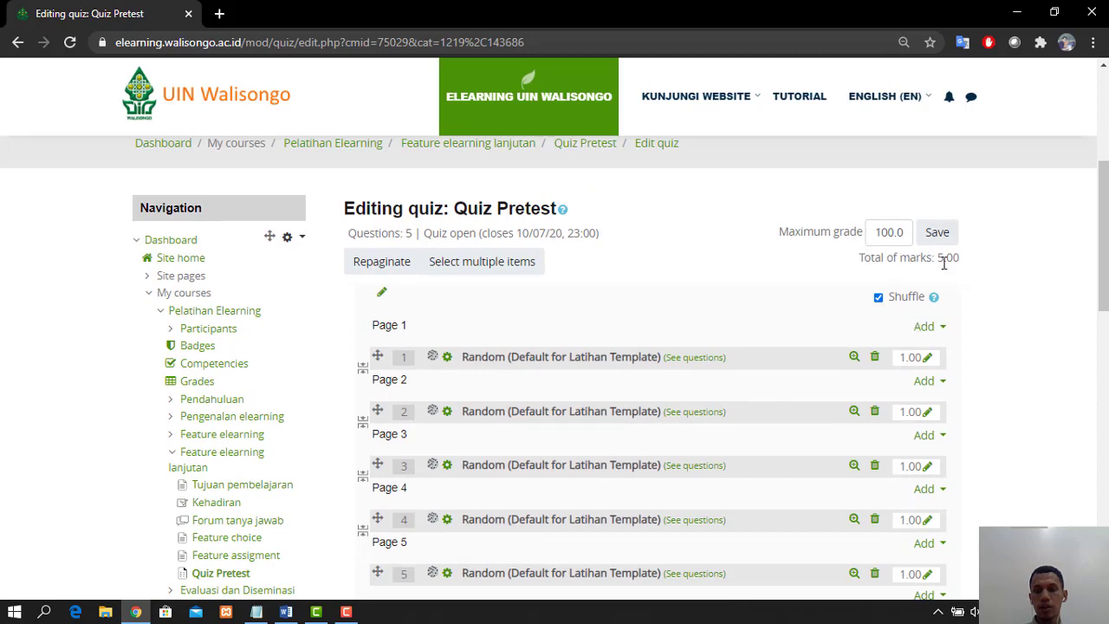
click(906, 357)
scroll(973, 364, down, 1)
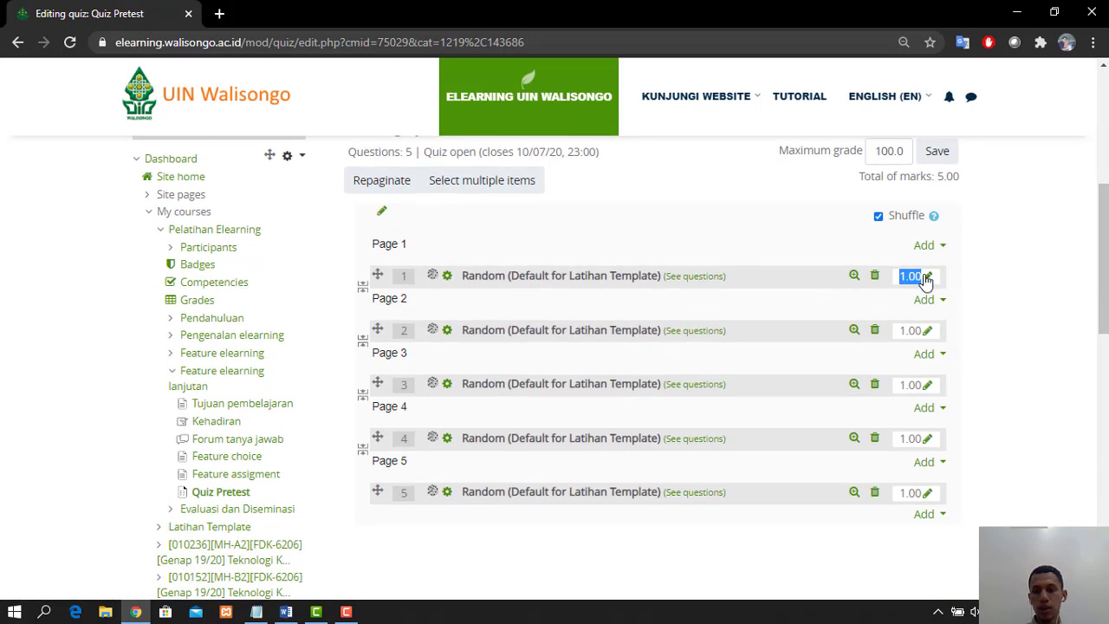
text(2)
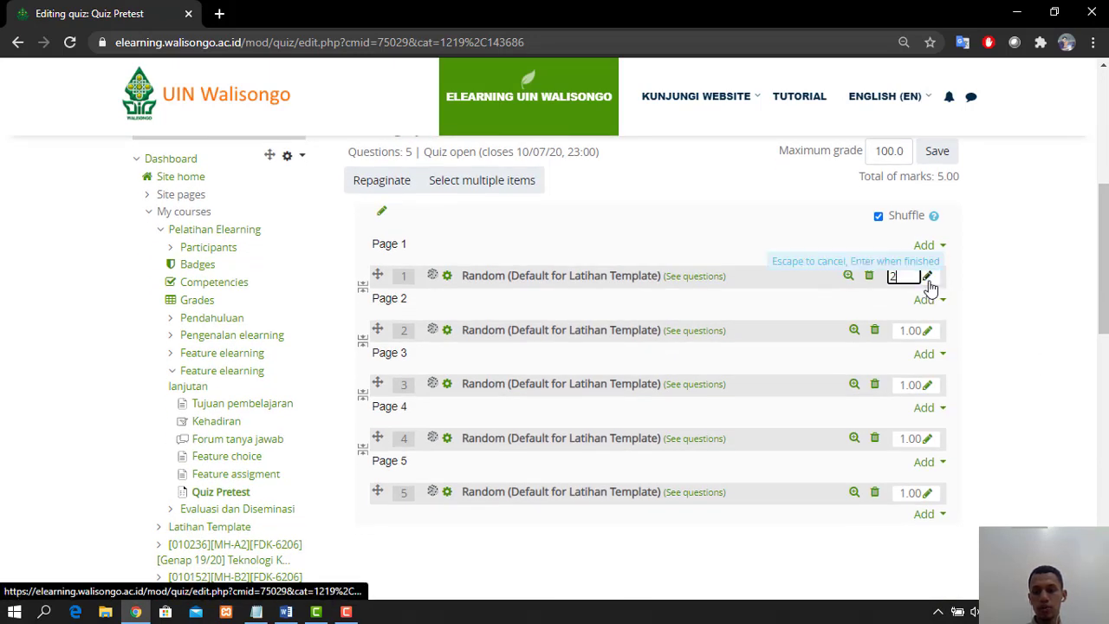
text(0)
key(Escape)
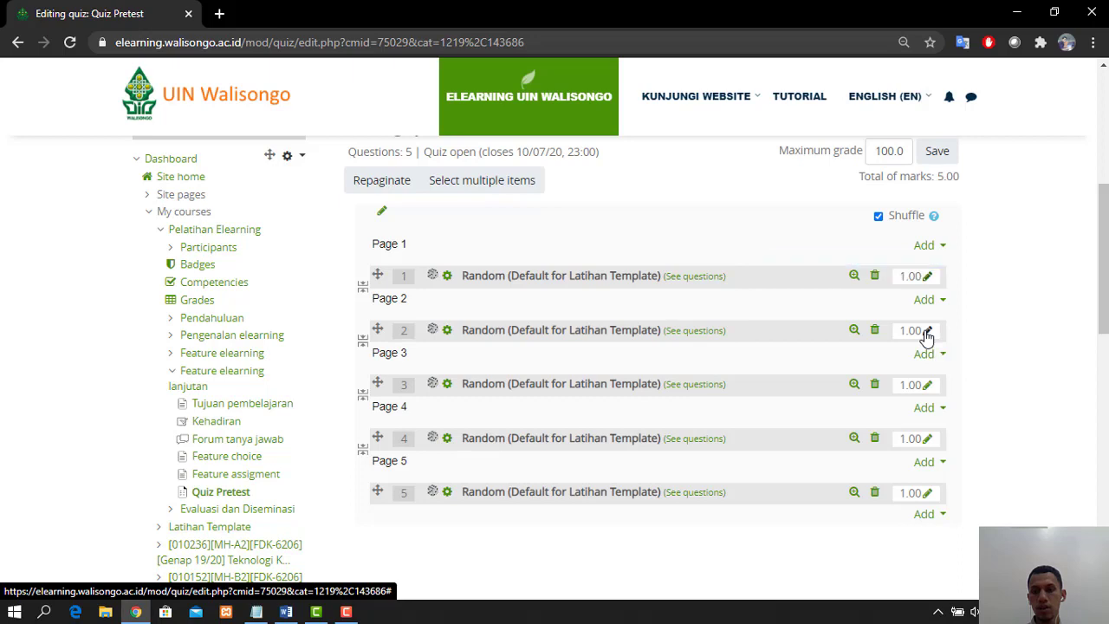
- Set the marks of random questions 2 and 1 to 20 each
click(928, 330)
text(2)
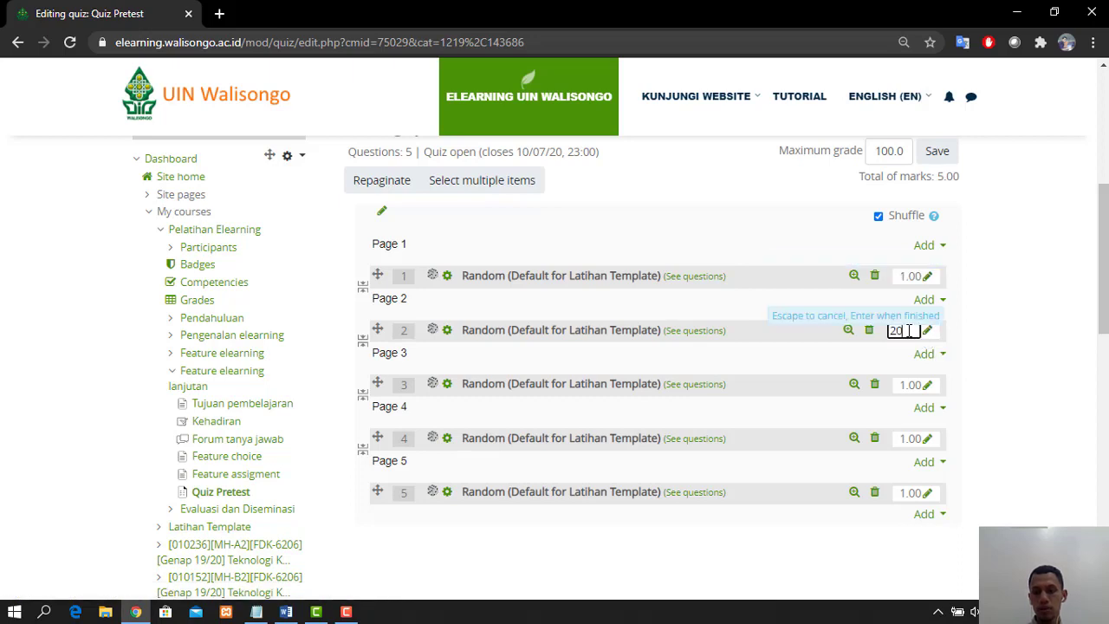
text(0)
key(Return)
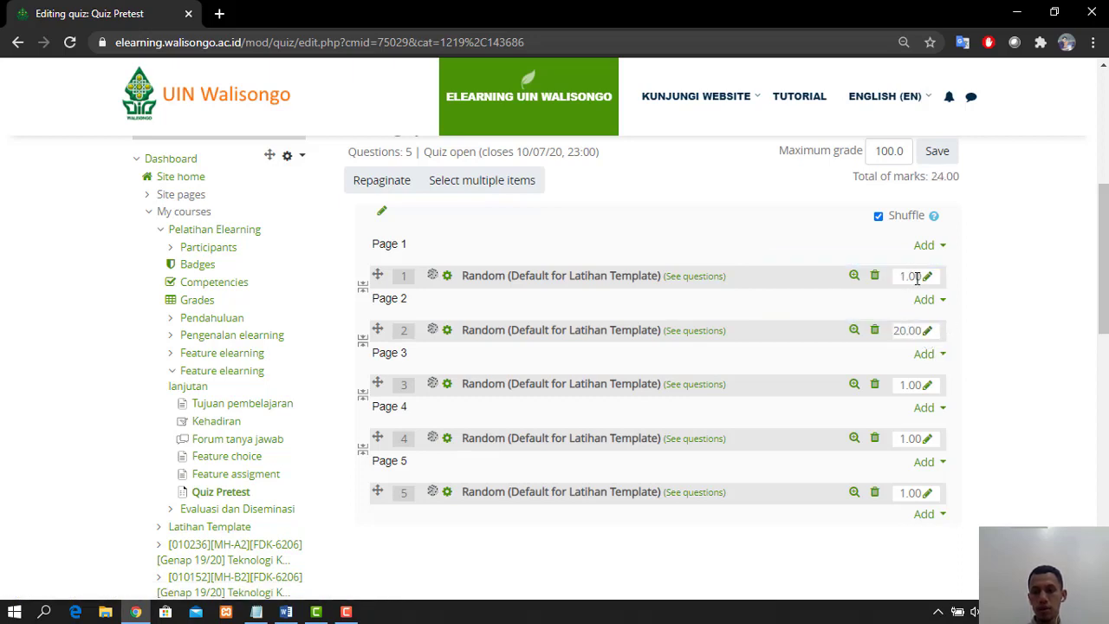
click(928, 277)
text(20)
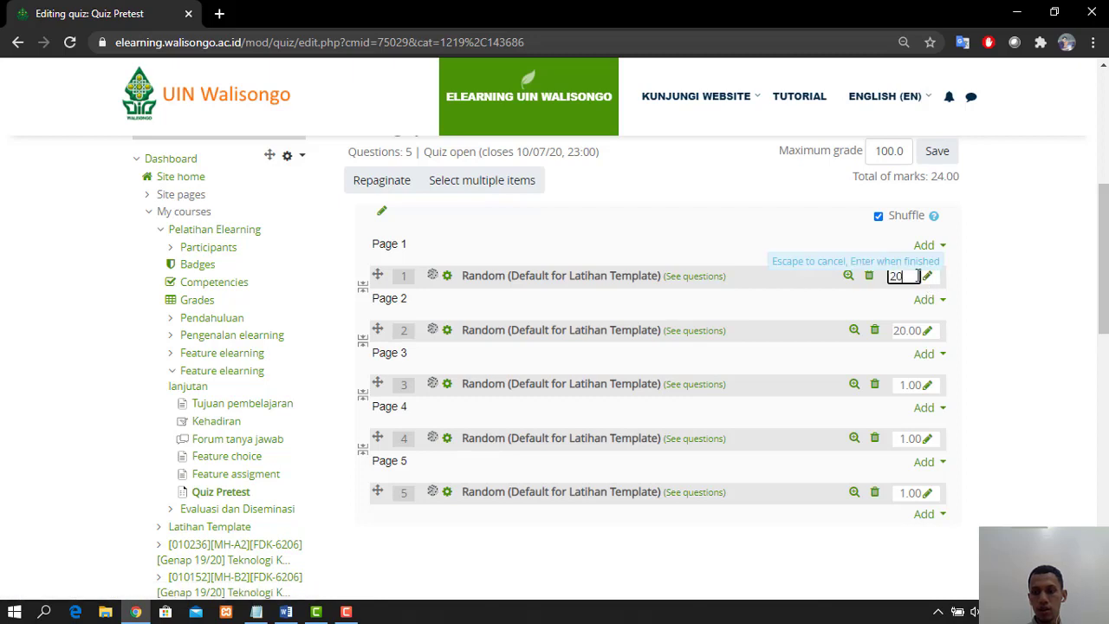
key(Return)
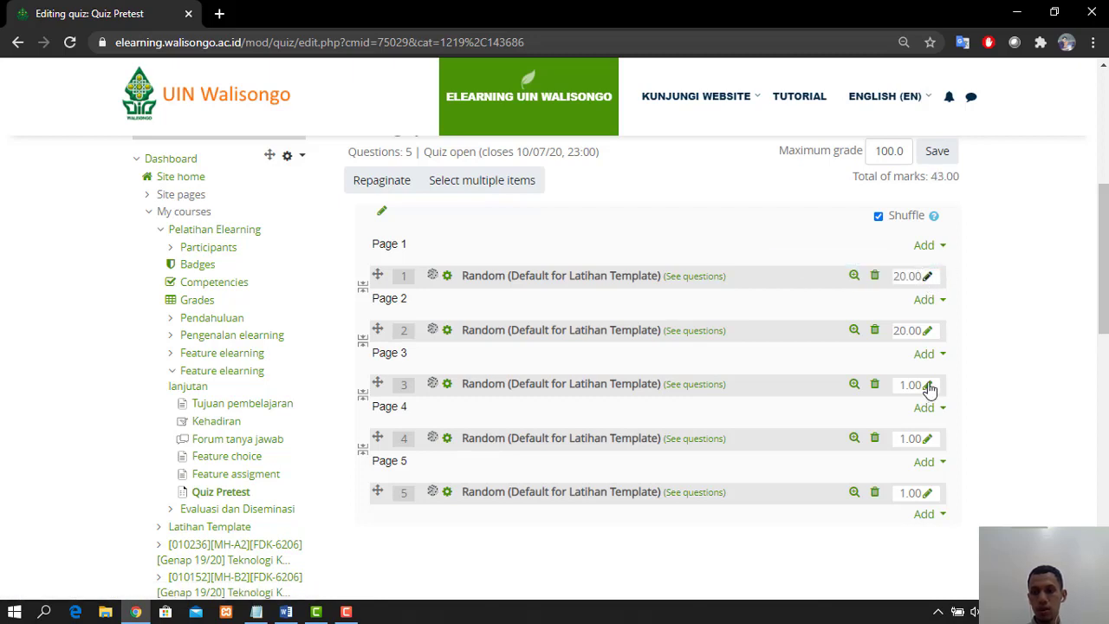
- Set the marks of random questions 3, 4 and 5 to 20 each and save the quiz's maximum grade
click(928, 385)
text(20)
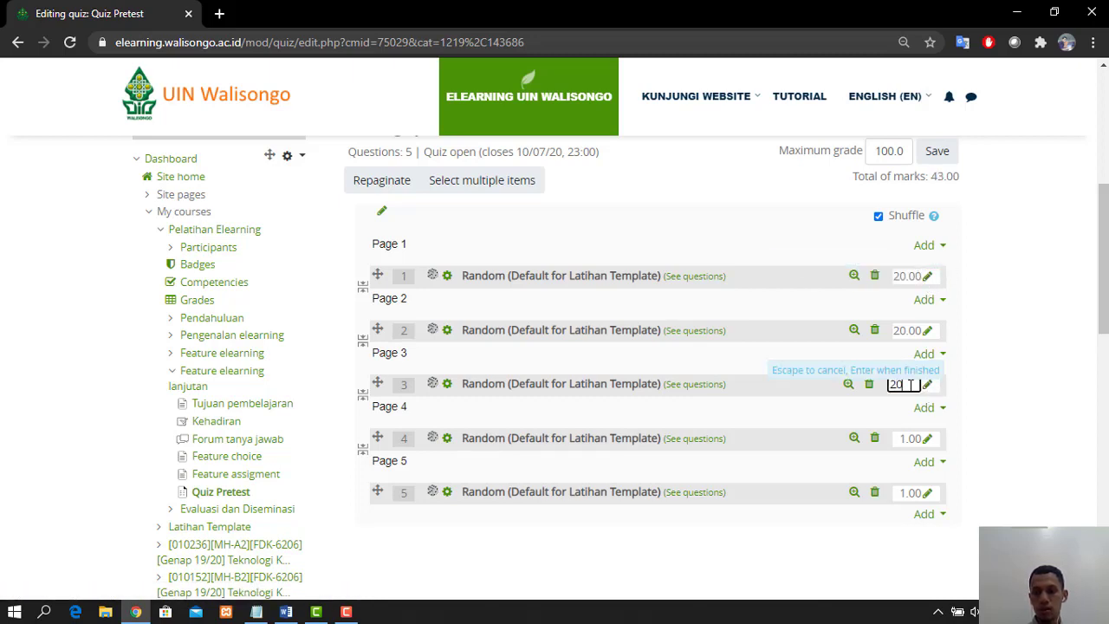
key(Return)
click(928, 441)
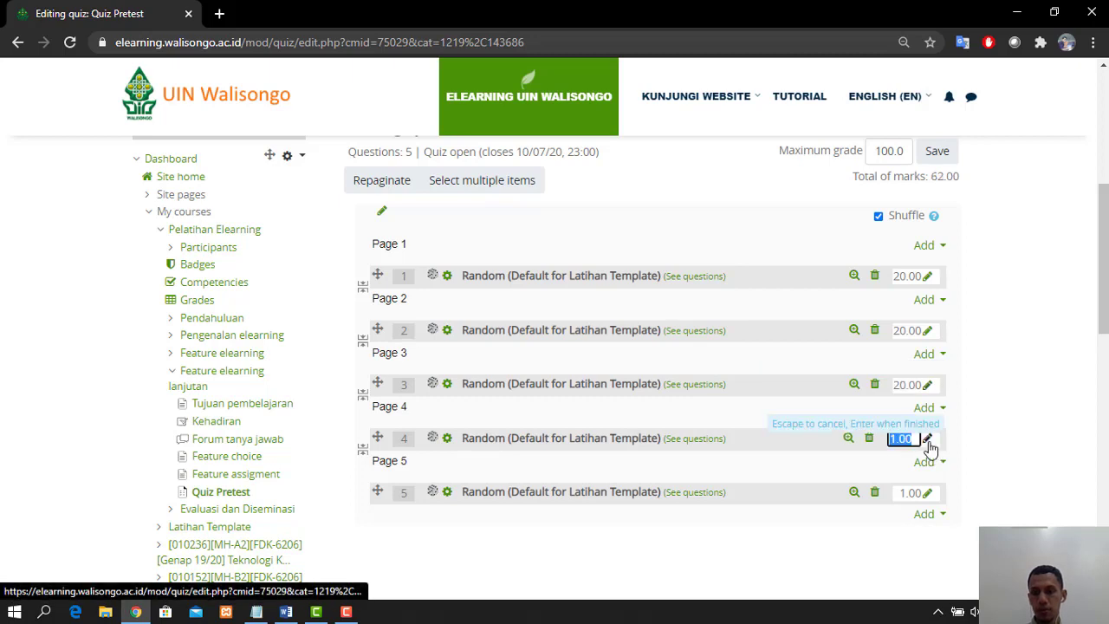
text(20)
key(Return)
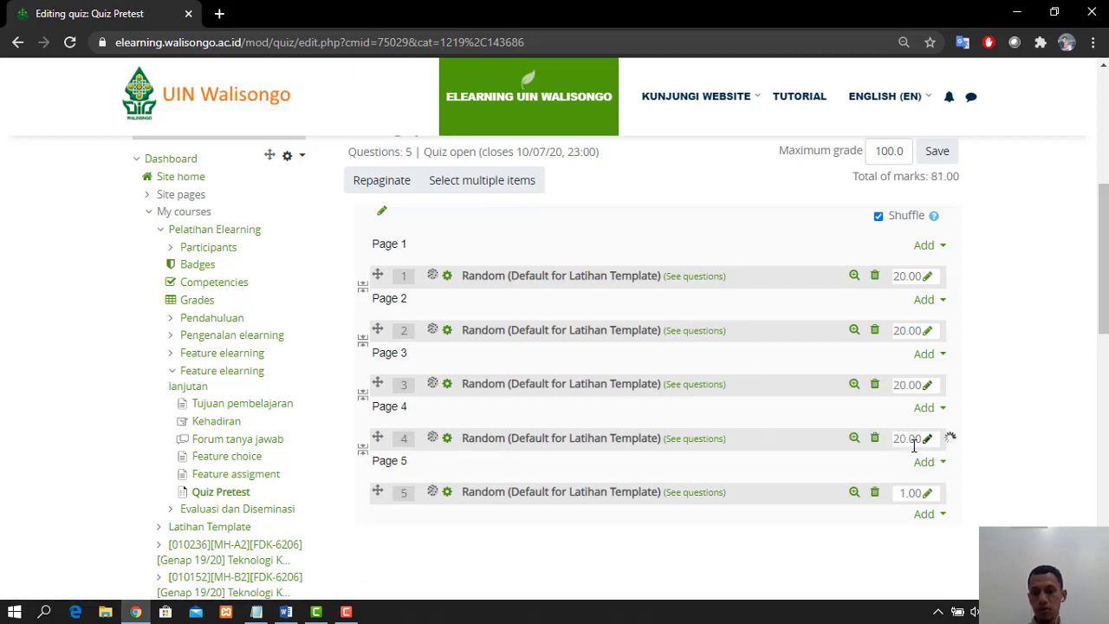
click(928, 494)
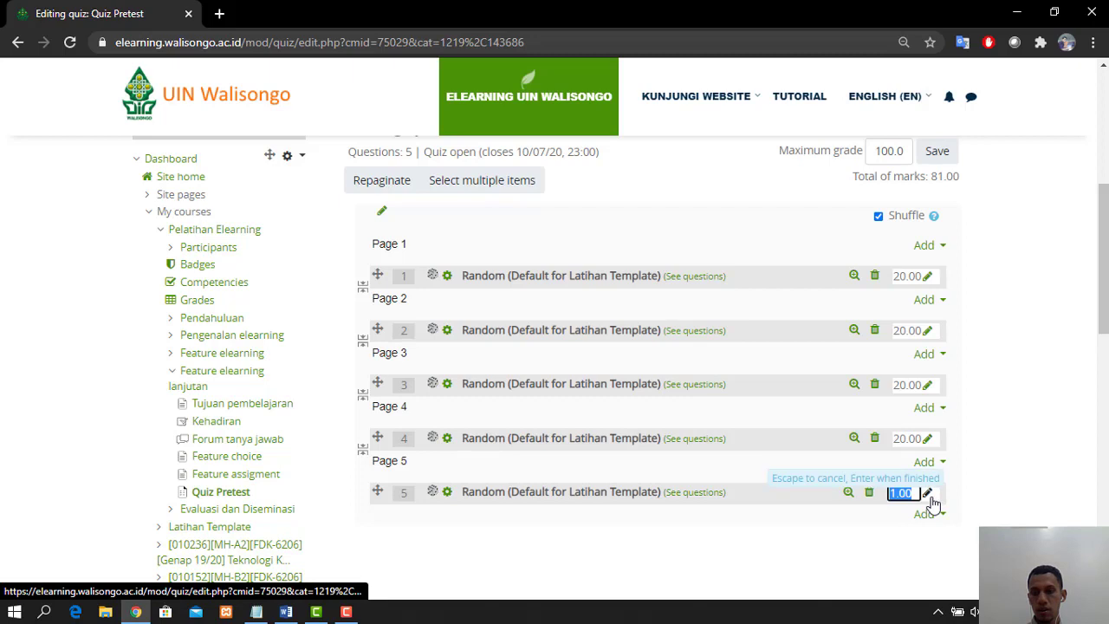
text(20)
key(Return)
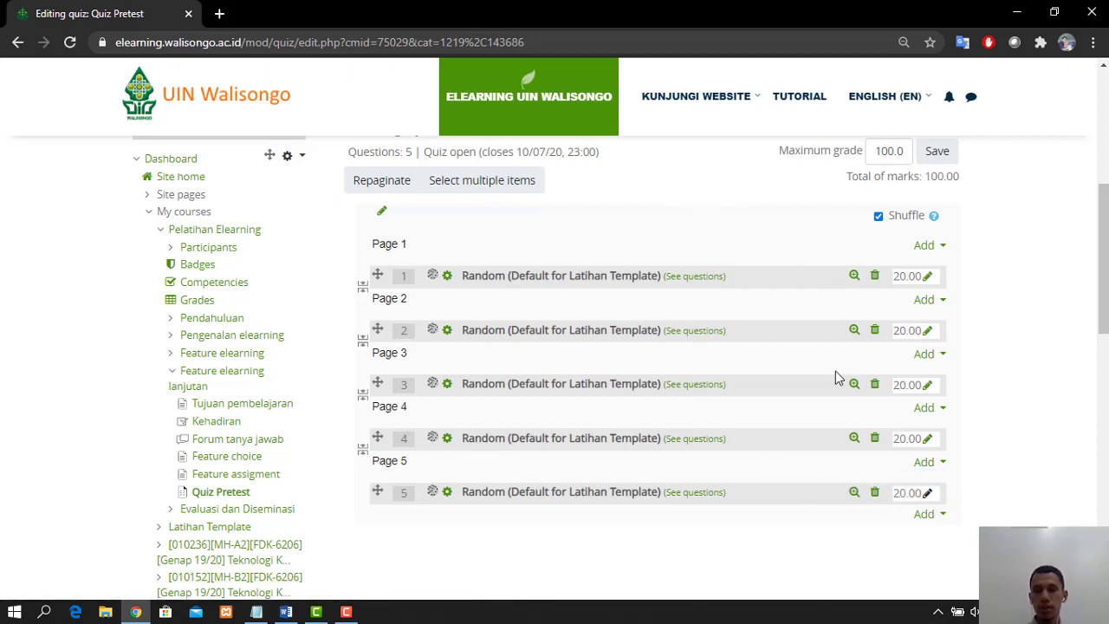
scroll(754, 524, up, 2)
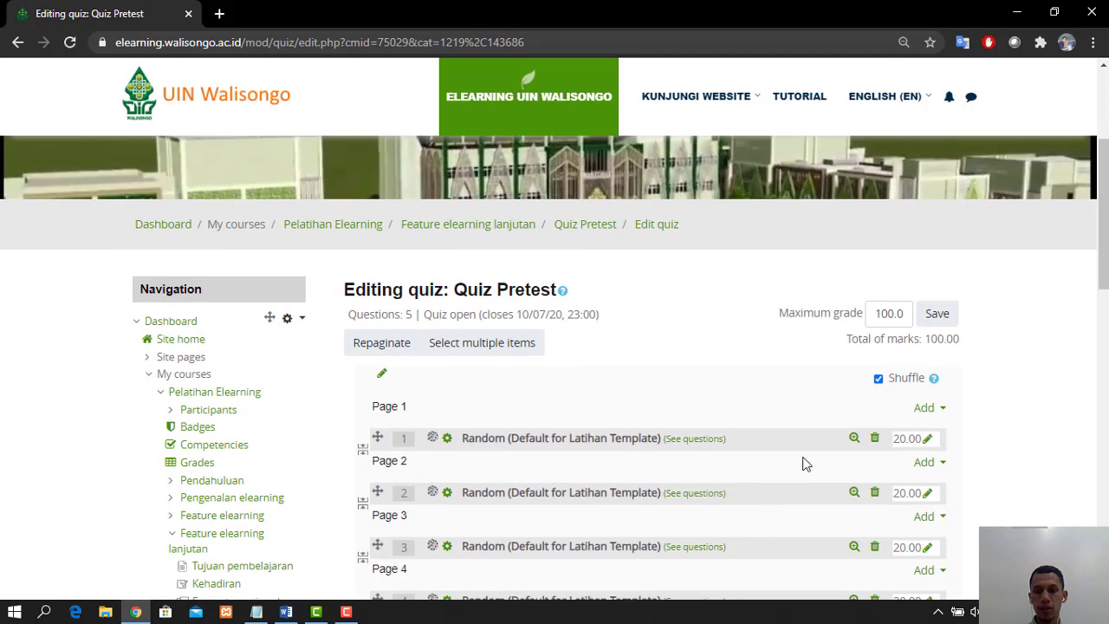
click(937, 316)
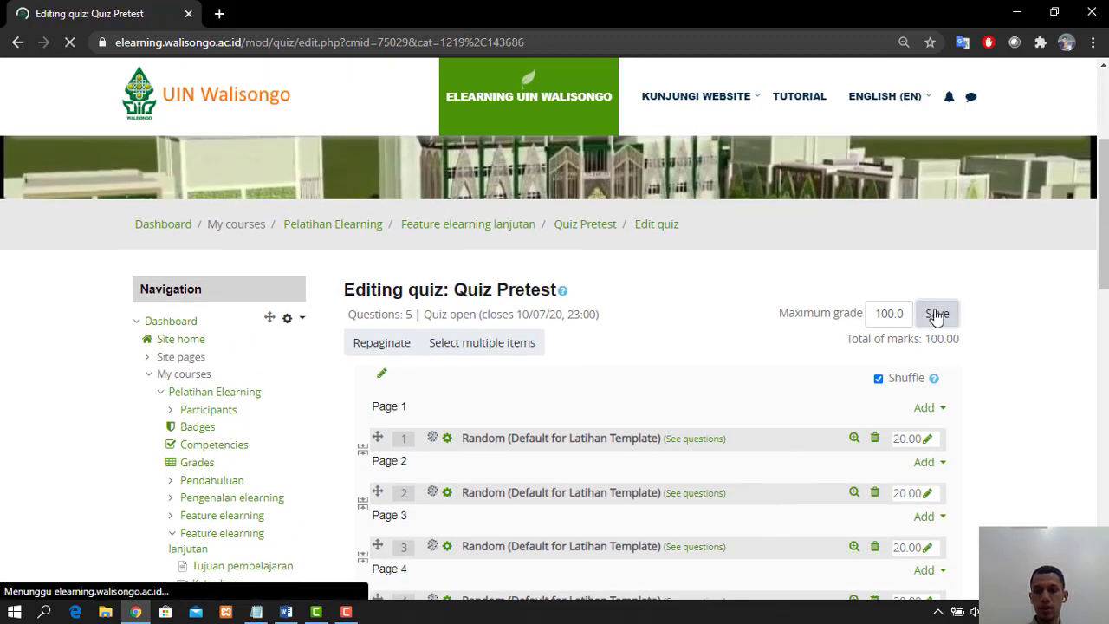
- Review the quiz's list of random questions, their page layout and the mark assigned to each
scroll(744, 387, down, 3)
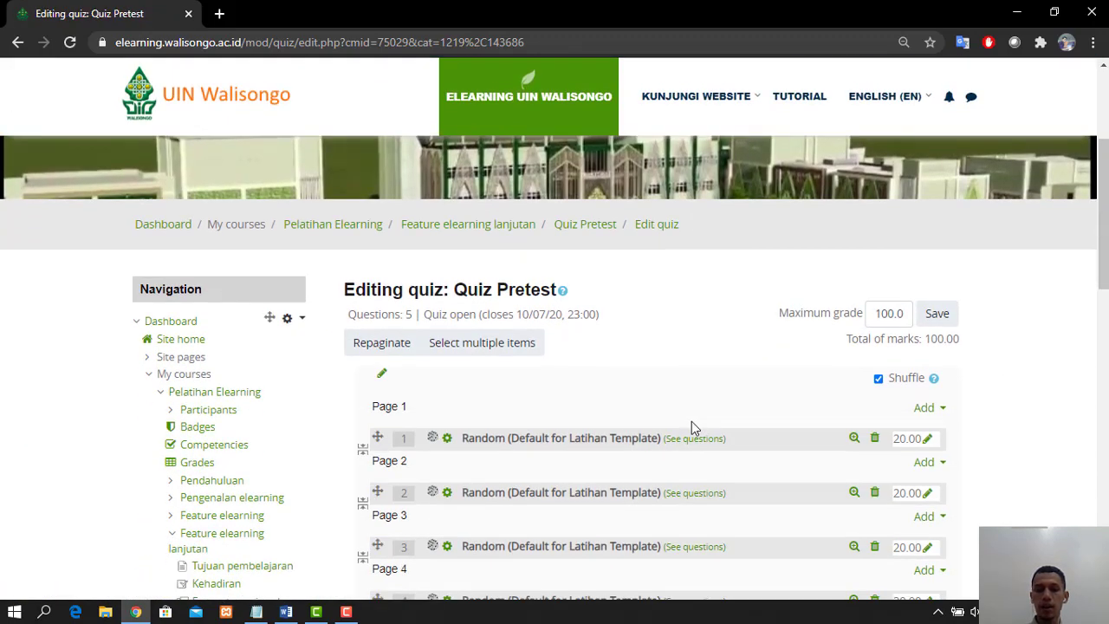
scroll(692, 421, down, 1)
scroll(691, 421, down, 2)
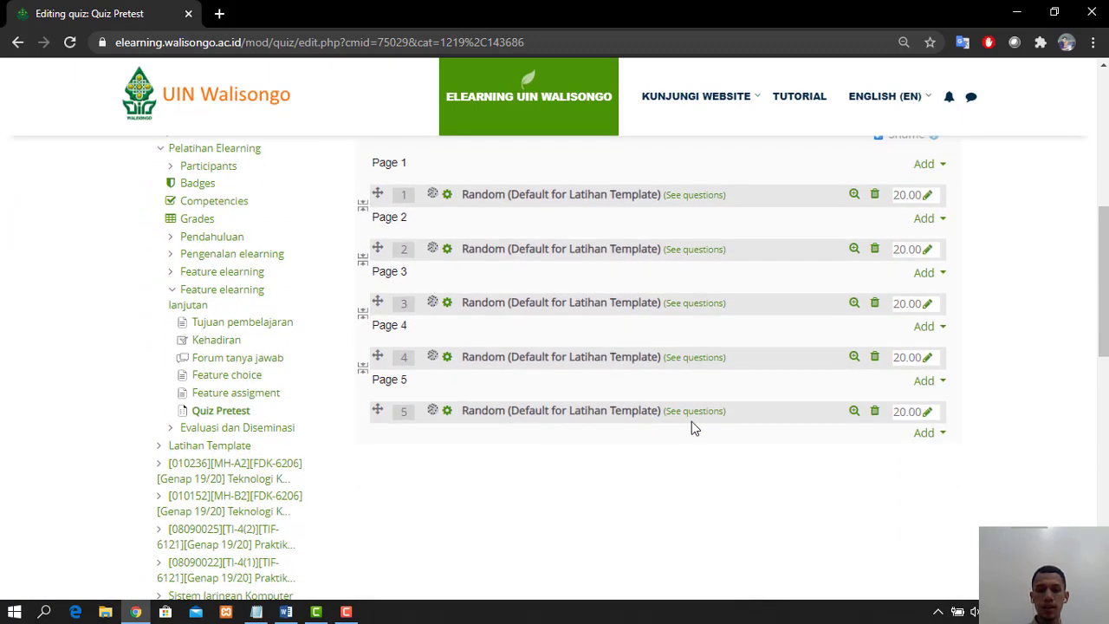
scroll(692, 421, up, 1)
scroll(692, 422, up, 1)
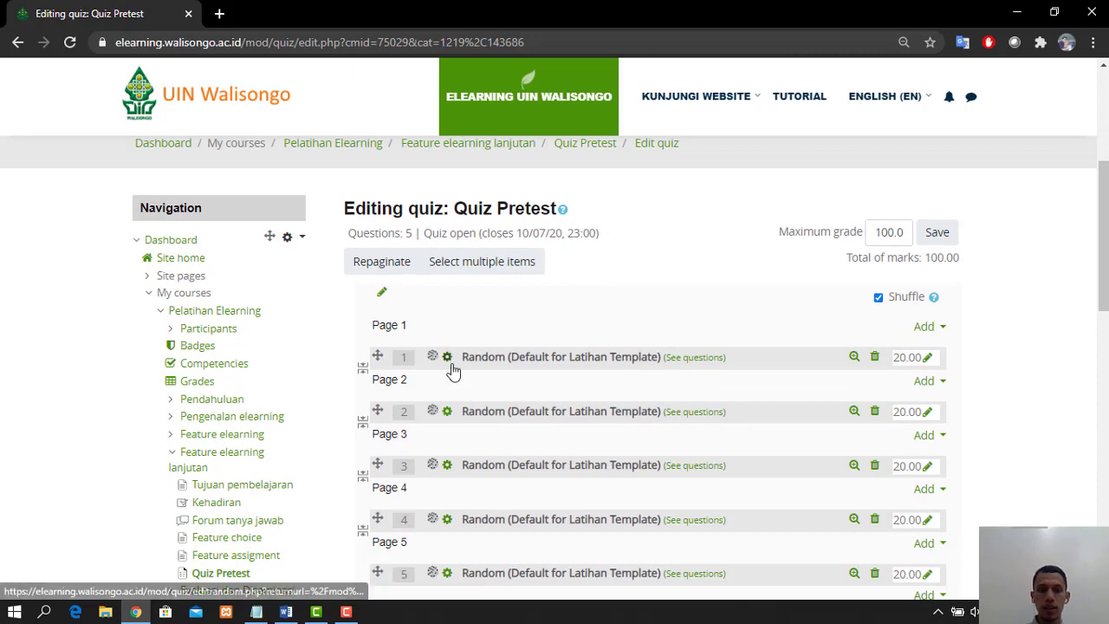
scroll(453, 371, down, 1)
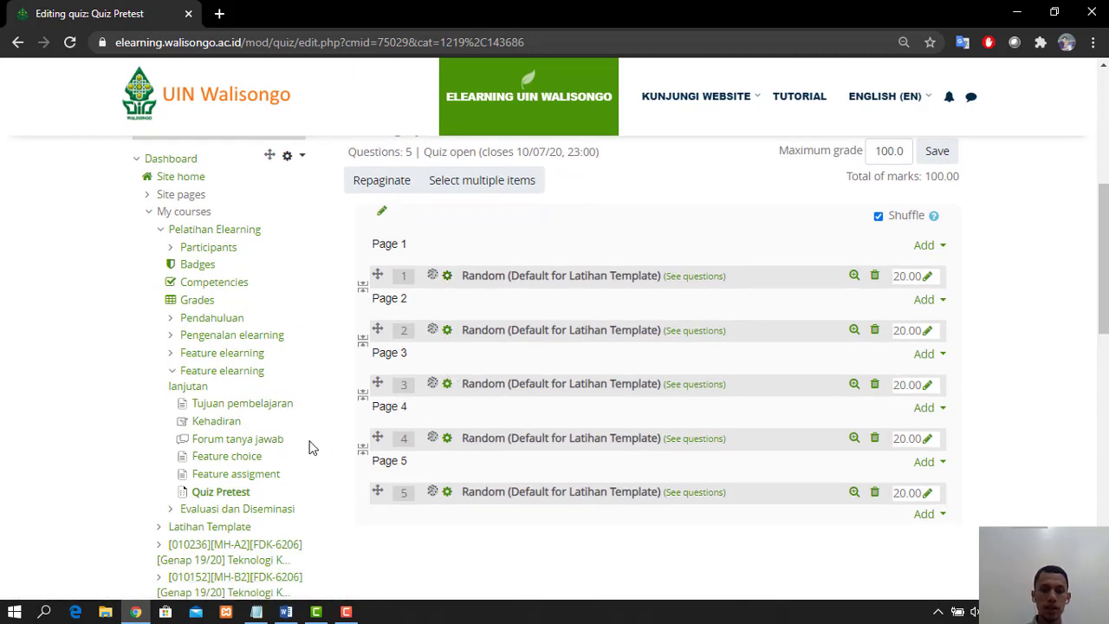
scroll(796, 391, up, 2)
scroll(797, 396, down, 3)
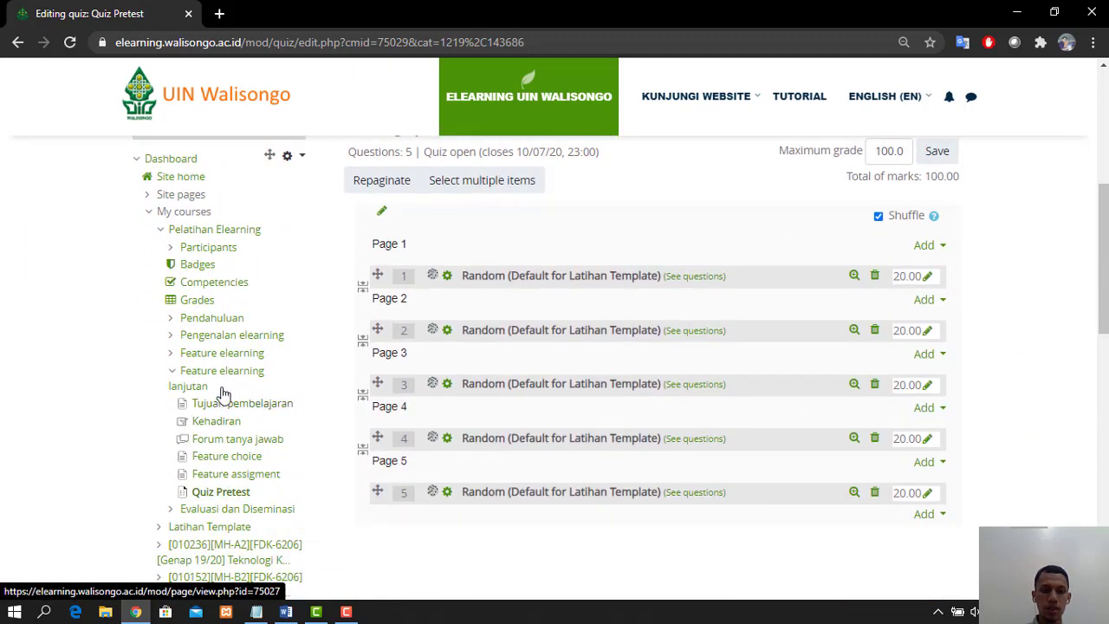
- Turn editing off in the Feature elearning lanjutan section and open its Quiz Pretest activity
click(227, 380)
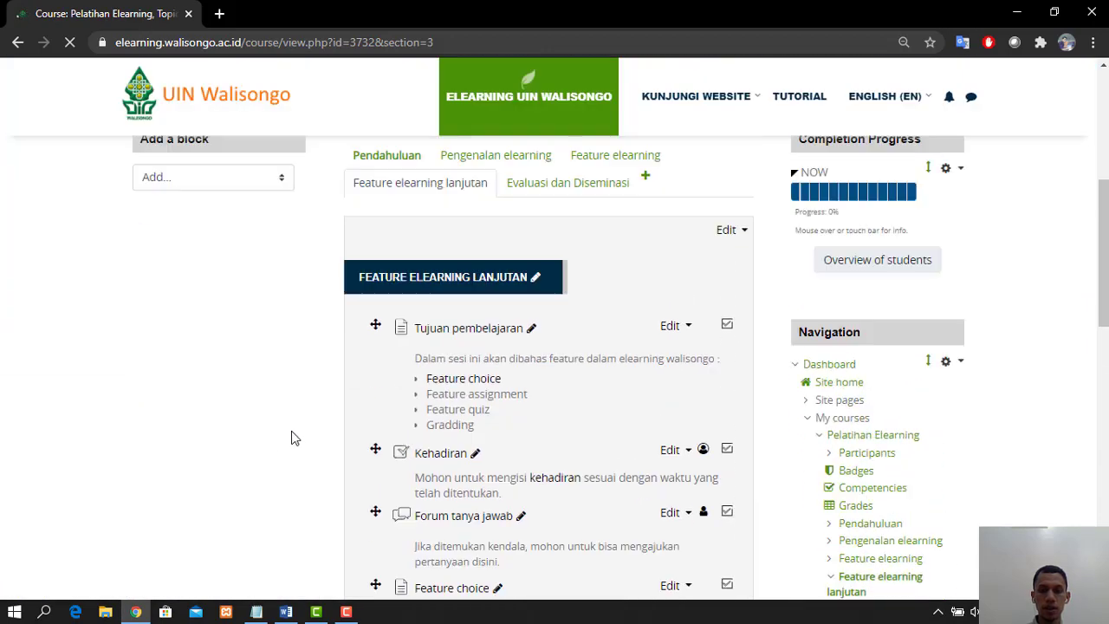
click(933, 160)
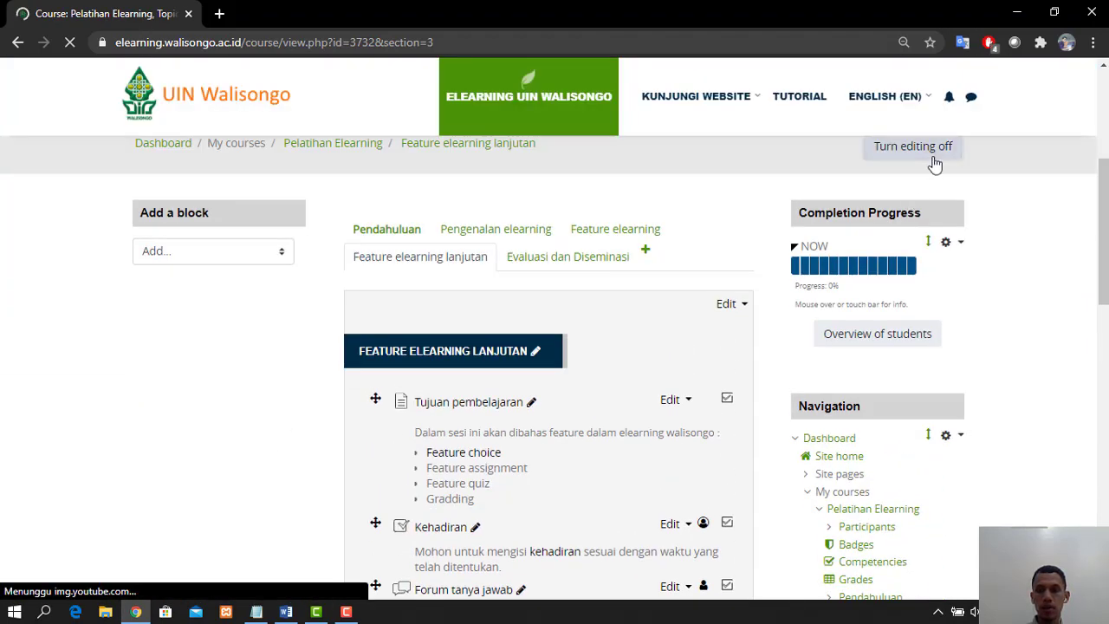
scroll(752, 444, down, 4)
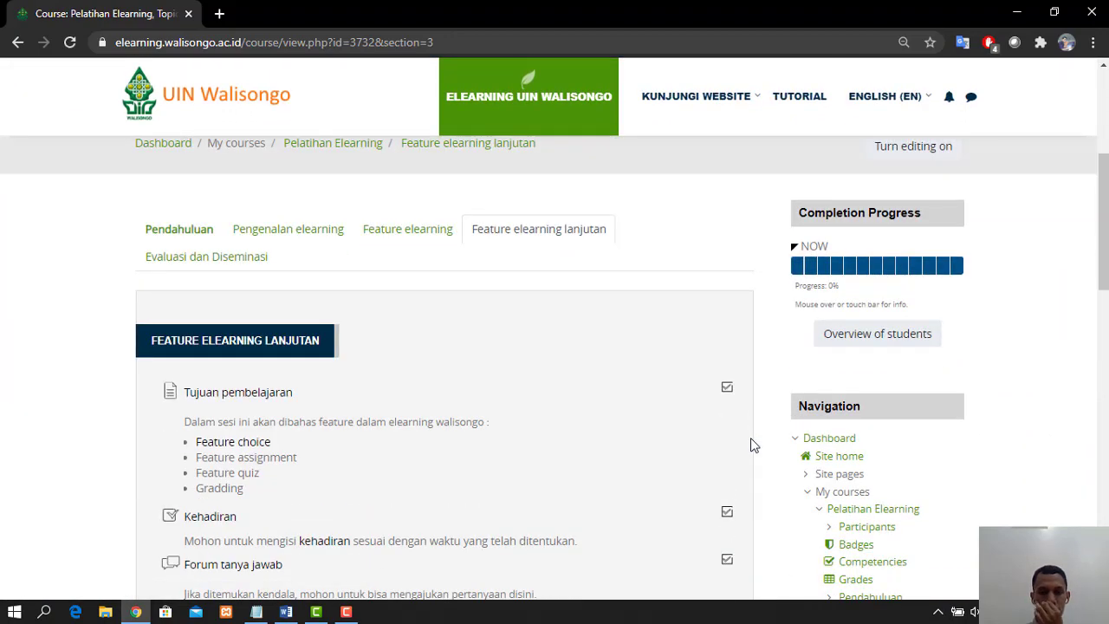
scroll(750, 445, down, 8)
scroll(752, 445, down, 5)
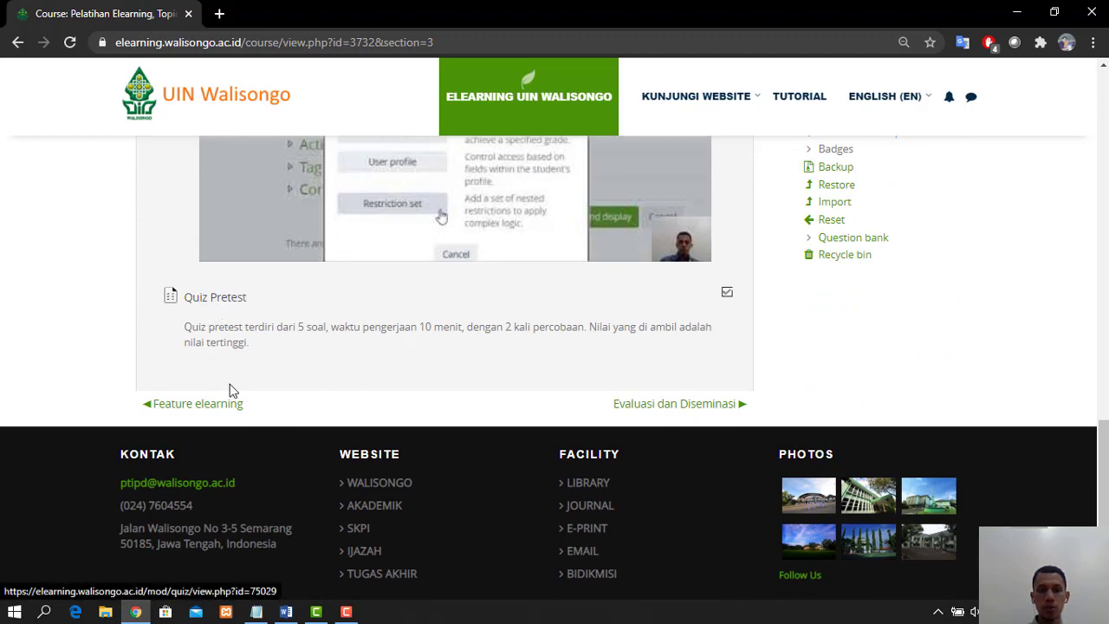
click(218, 303)
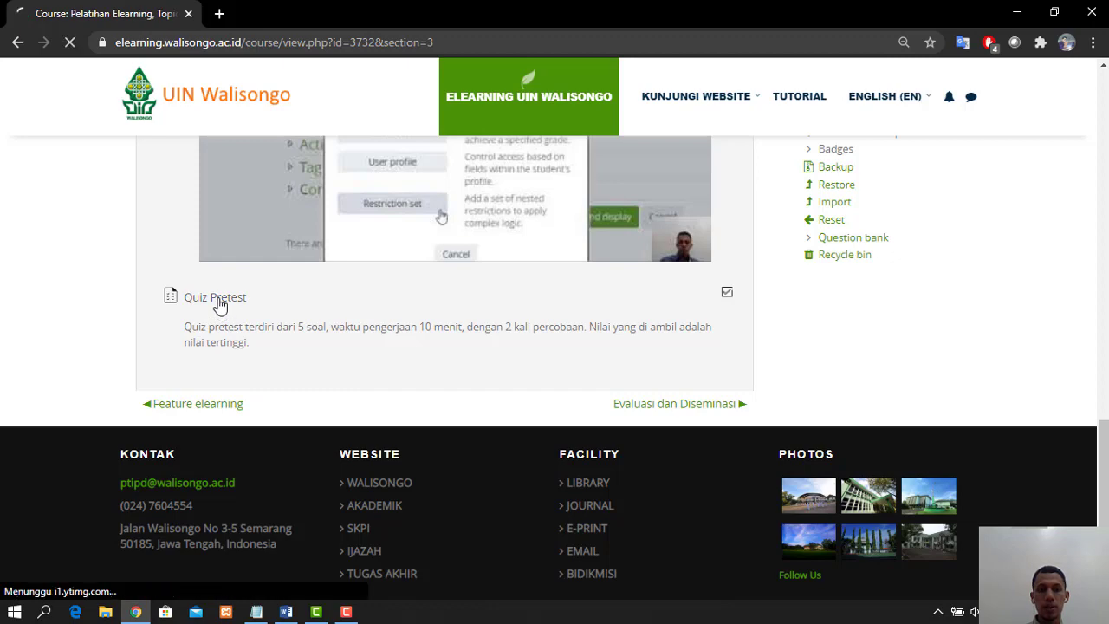
scroll(620, 298, down, 3)
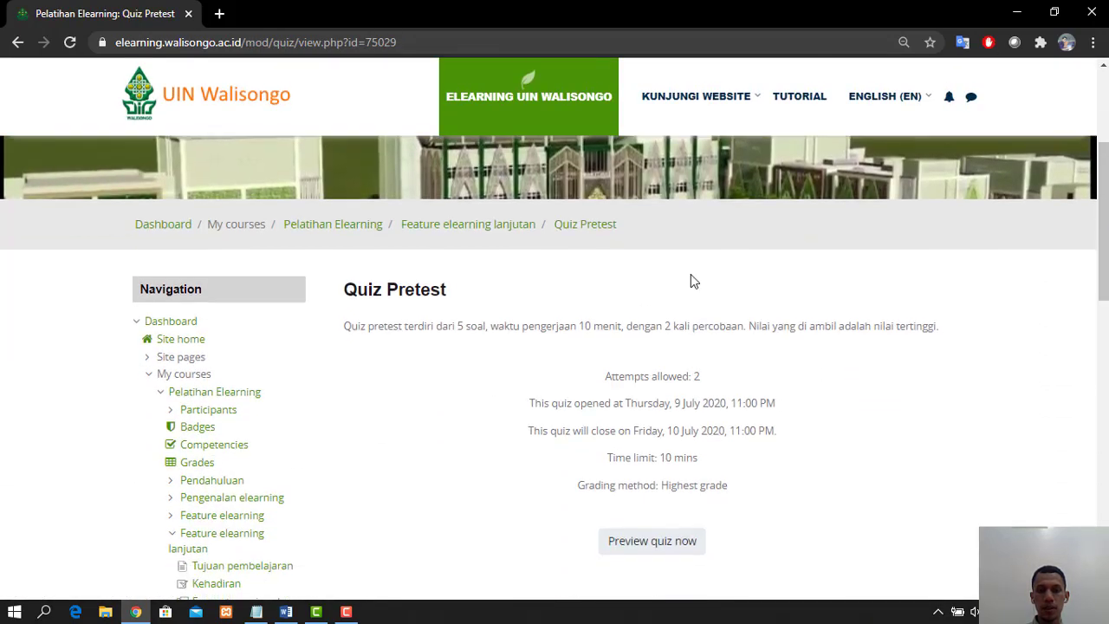
- Start a timed preview attempt of Quiz Pretest
scroll(690, 277, down, 1)
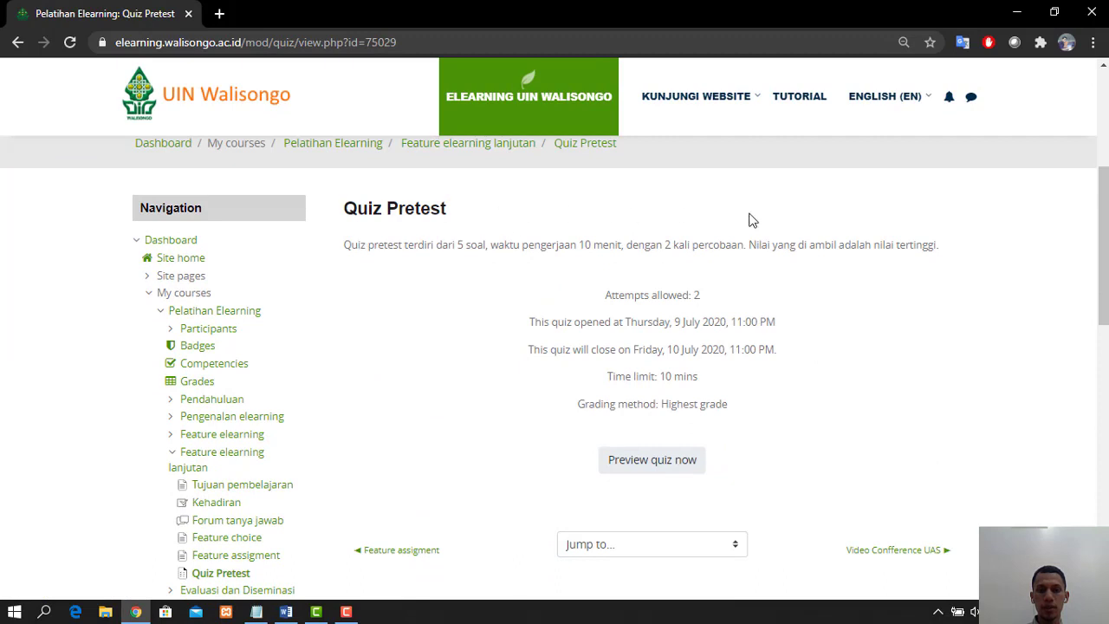
click(650, 462)
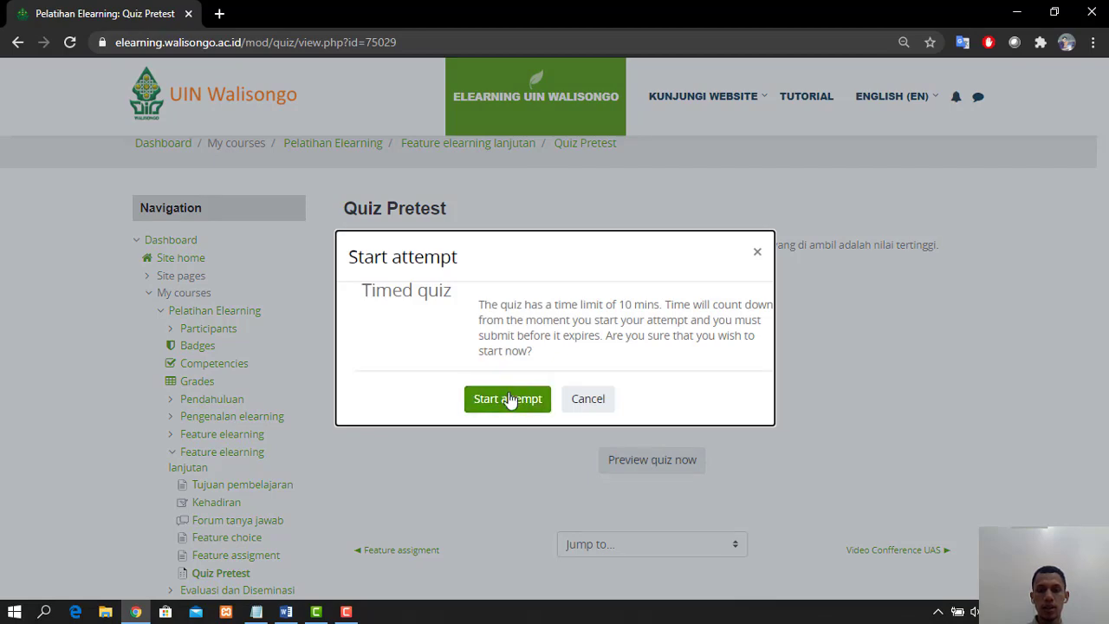
click(507, 398)
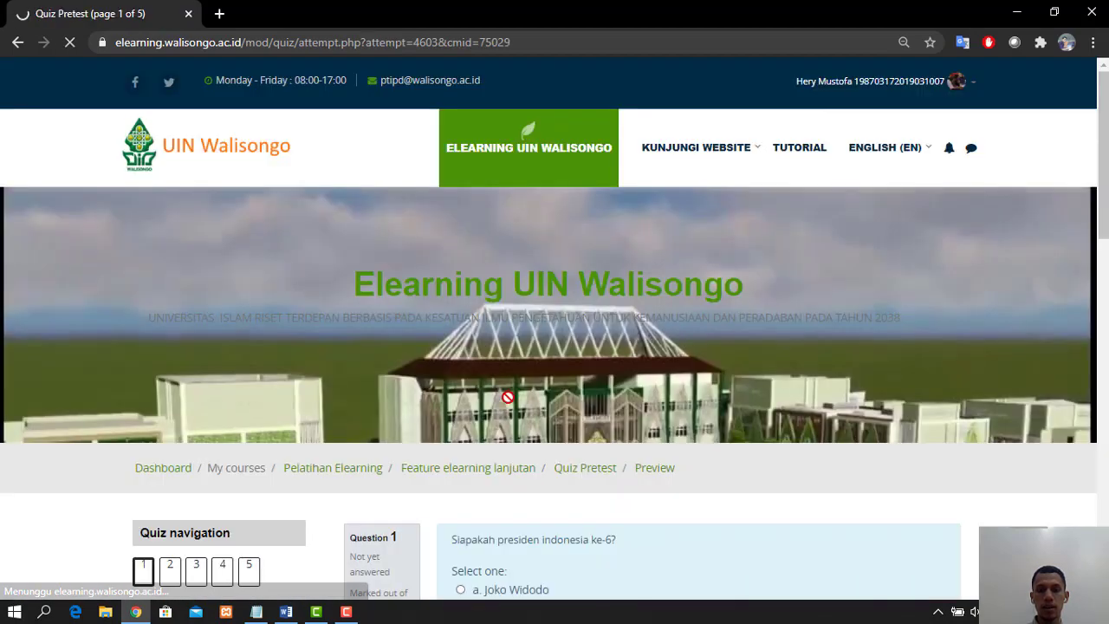
- Answer question 1 with Susilo Bambang Yudhoyono and question 2 with True, and continue to question 3
scroll(508, 398, down, 3)
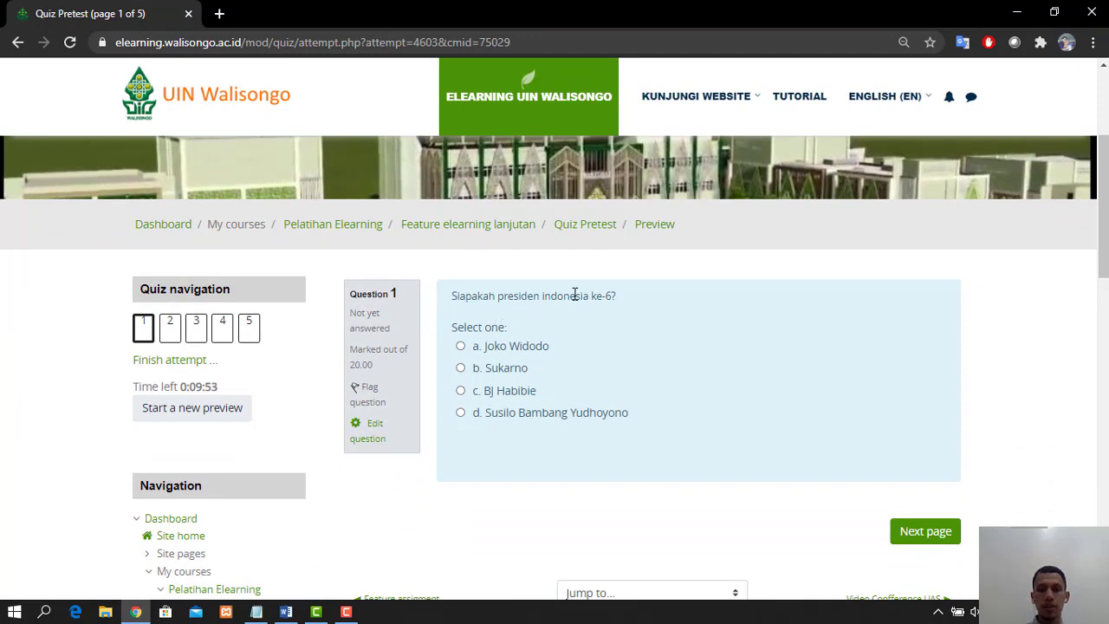
click(461, 413)
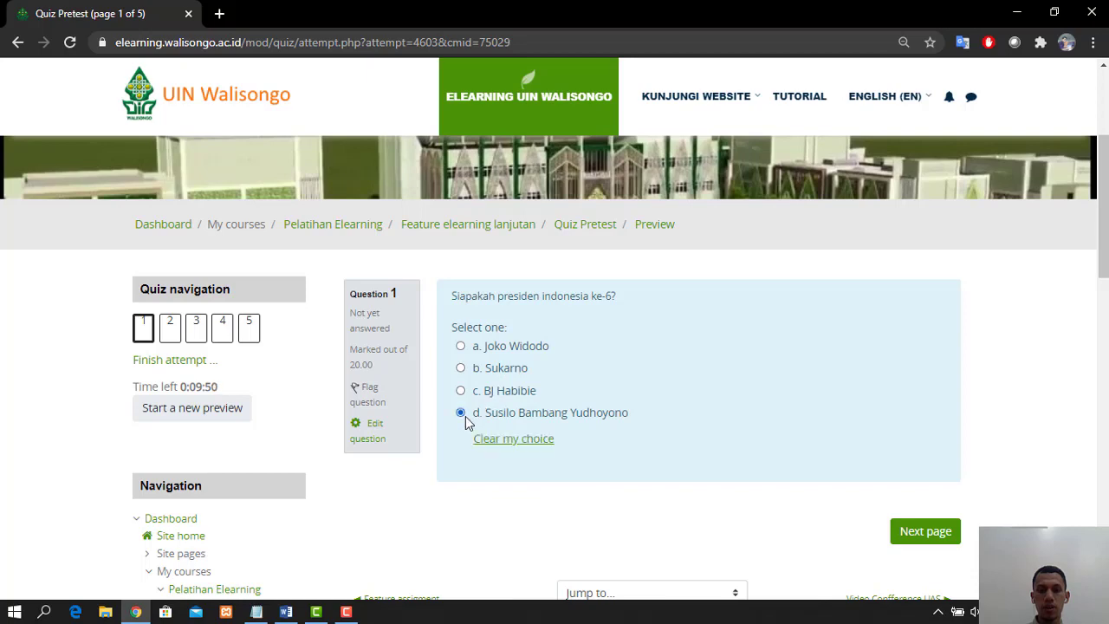
click(934, 536)
scroll(711, 381, down, 1)
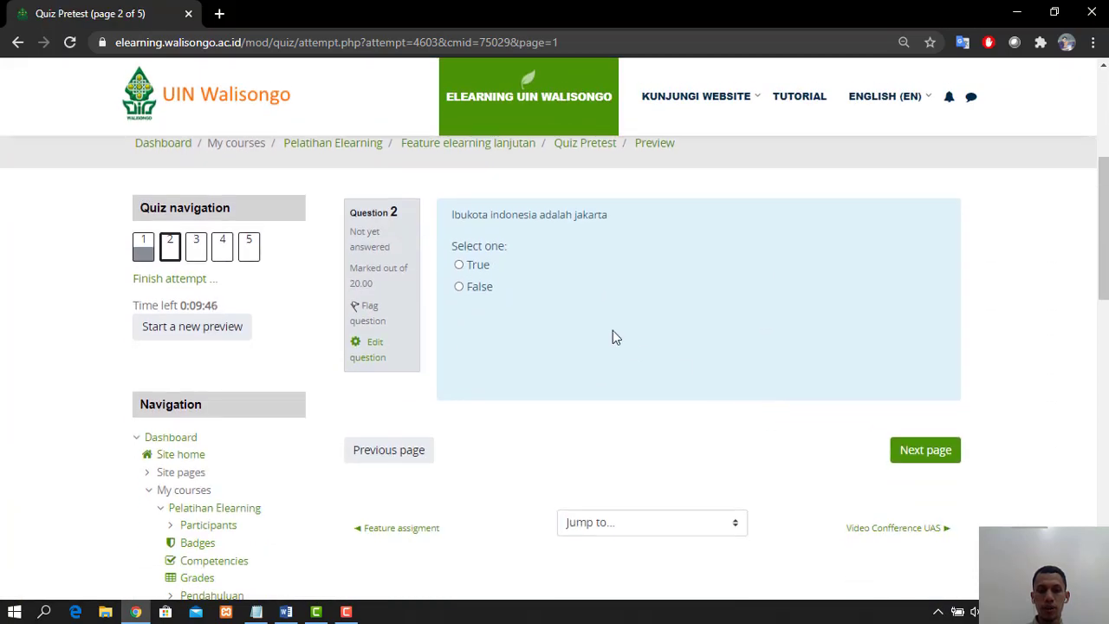
click(459, 265)
click(925, 450)
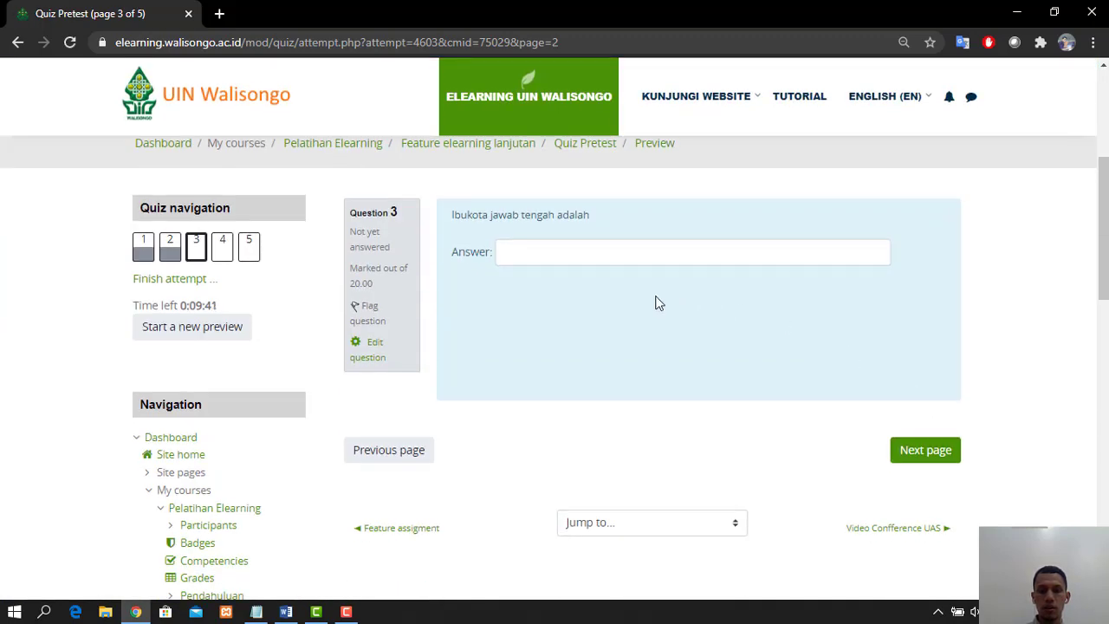
- Answer question 3 on the capital of Jawa Tengah with "bandung" and continue to question 4
click(627, 260)
text(ban)
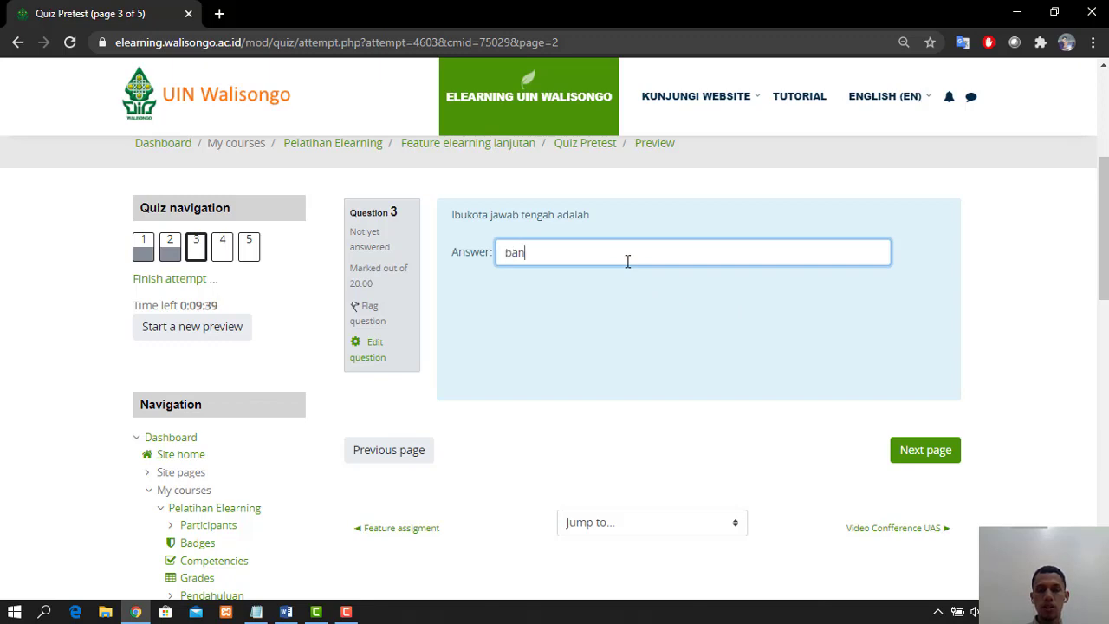
text(dung)
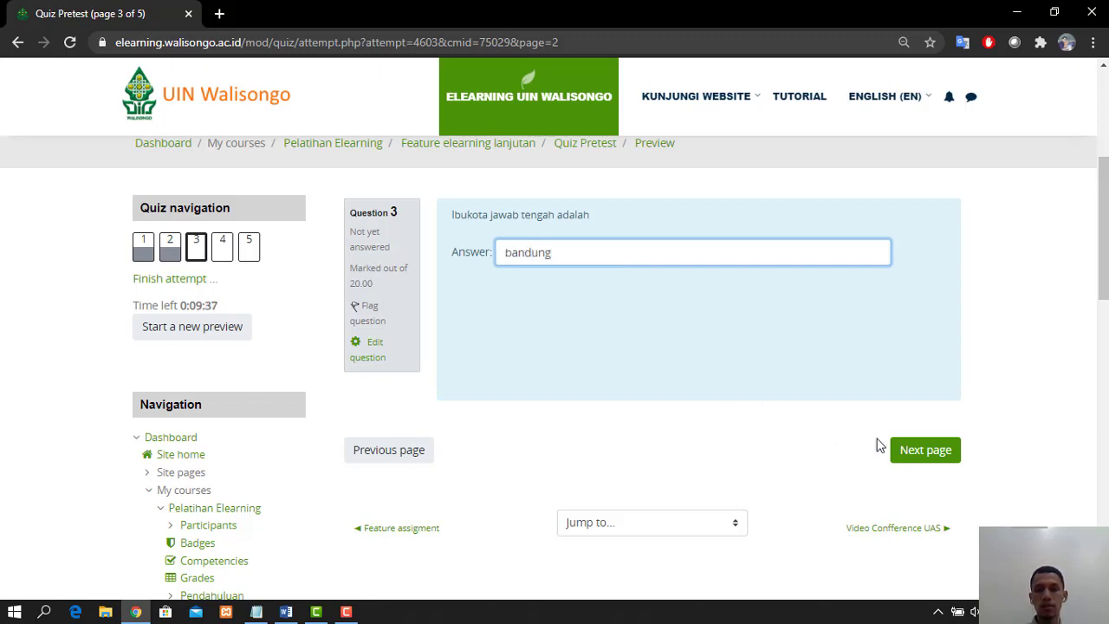
click(926, 454)
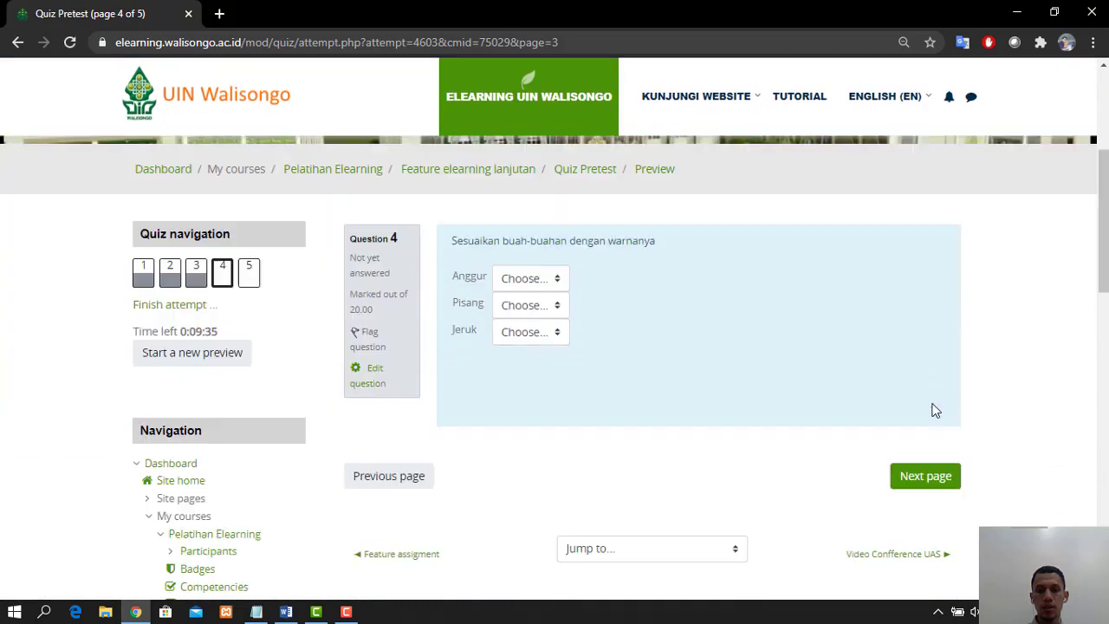
- Match Anggur with Ungu, Pisang with Kuning and Jeruk with Orange in question 4, and continue to question 5
click(555, 252)
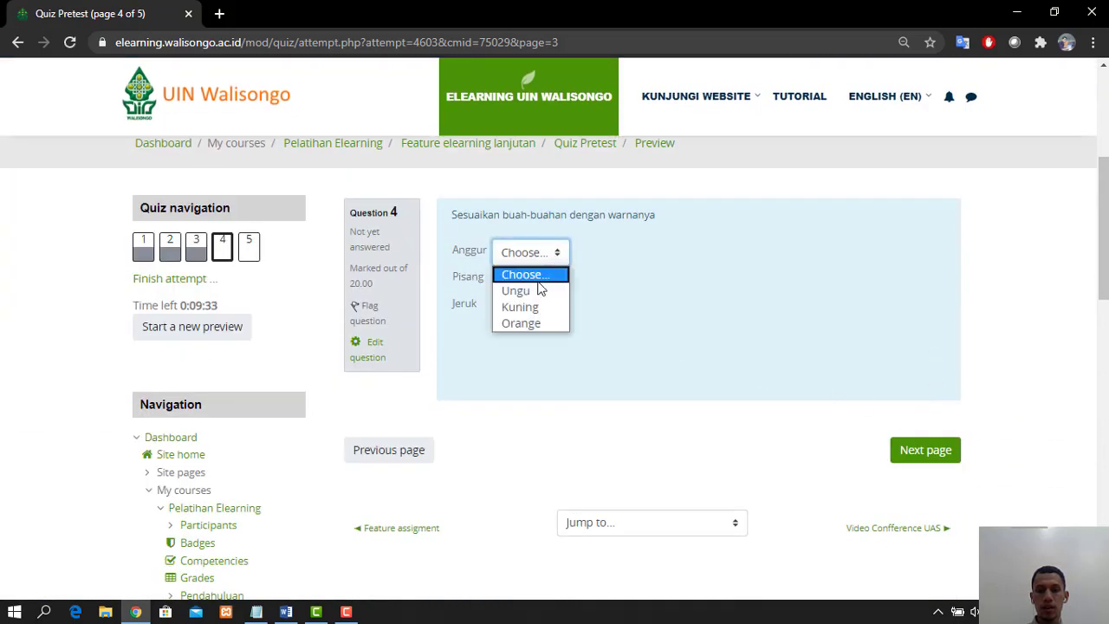
click(530, 291)
click(546, 279)
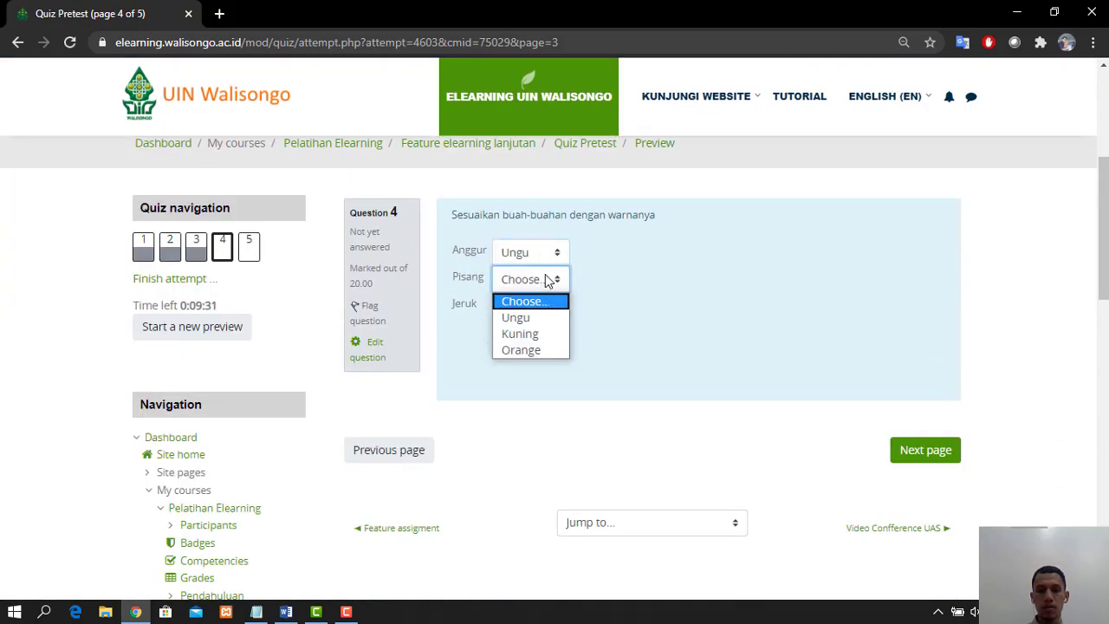
click(535, 334)
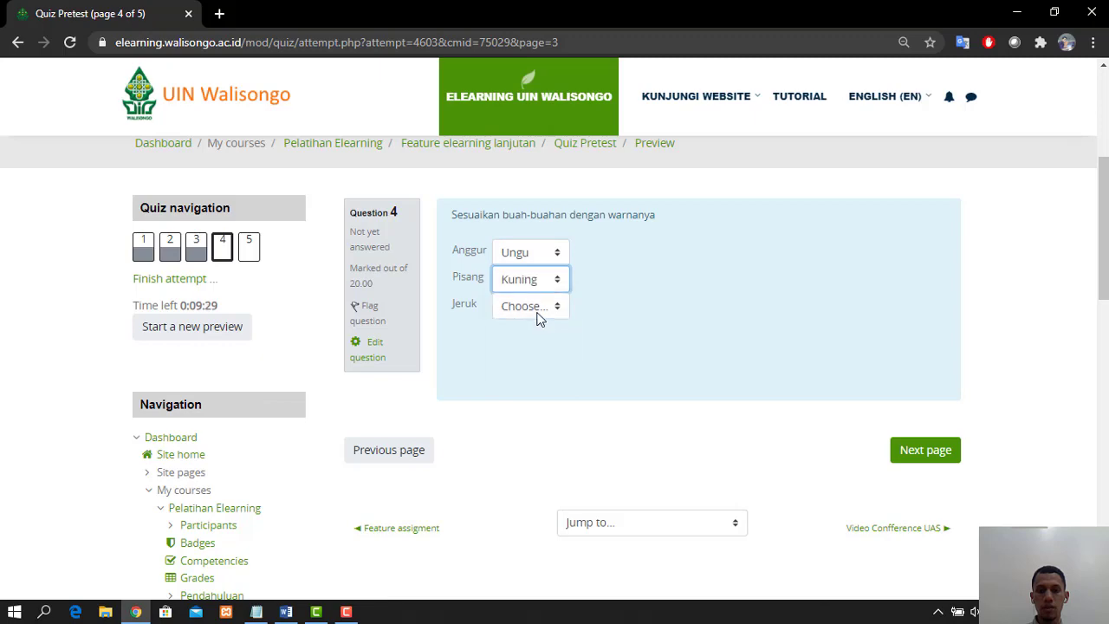
click(538, 307)
click(932, 450)
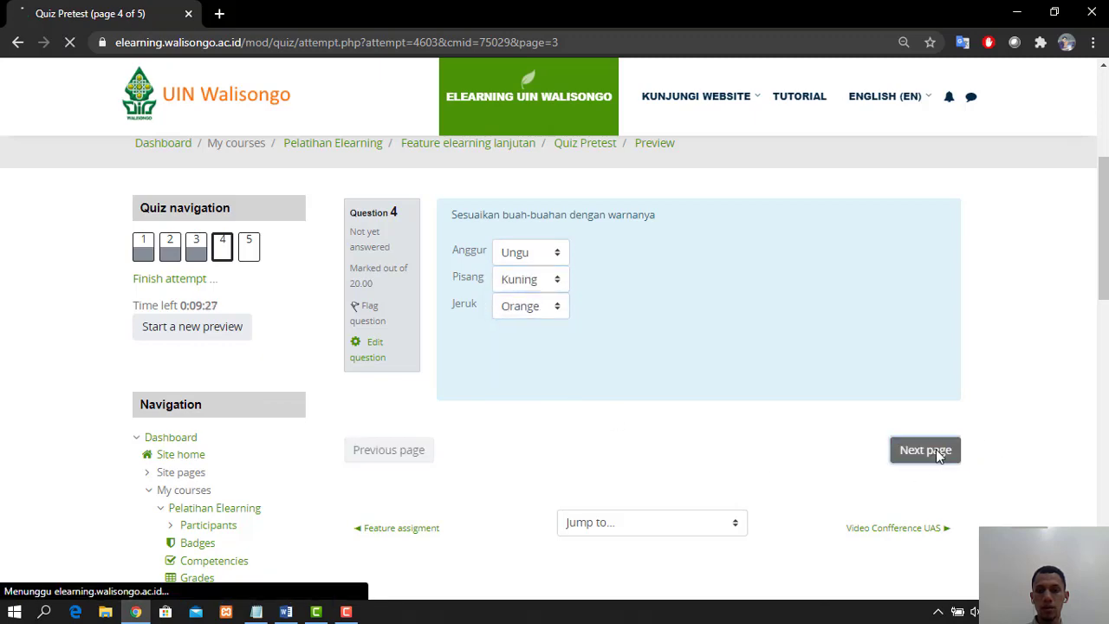
- Answer question 5 on the capital of Jawa Barat with "bandung" and finish the attempt to reach its summary
scroll(923, 407, down, 3)
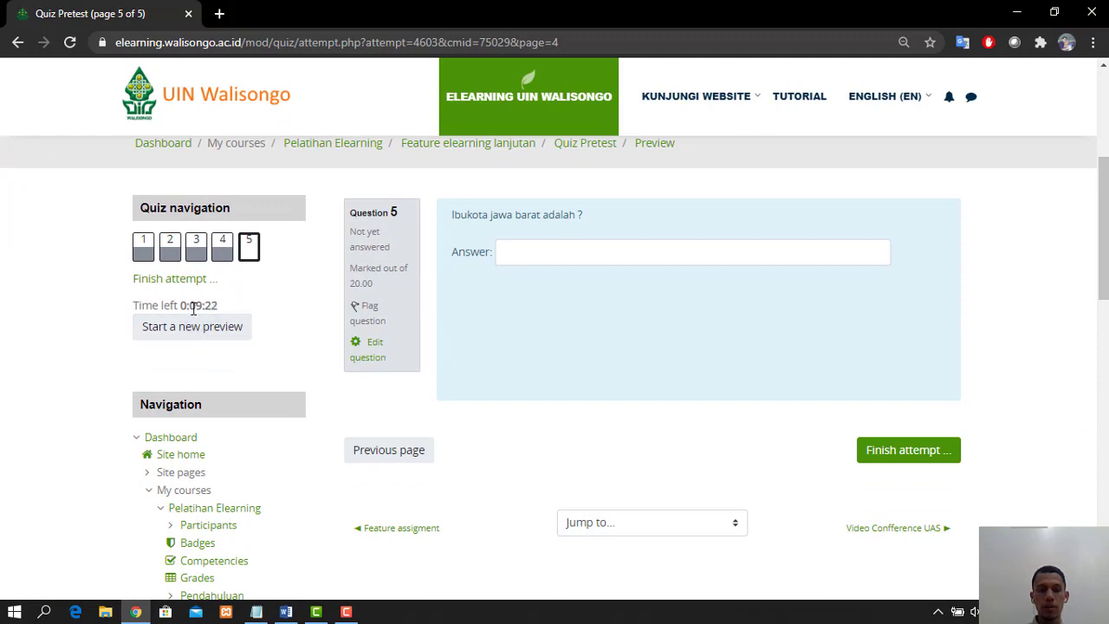
click(572, 253)
text(bandung)
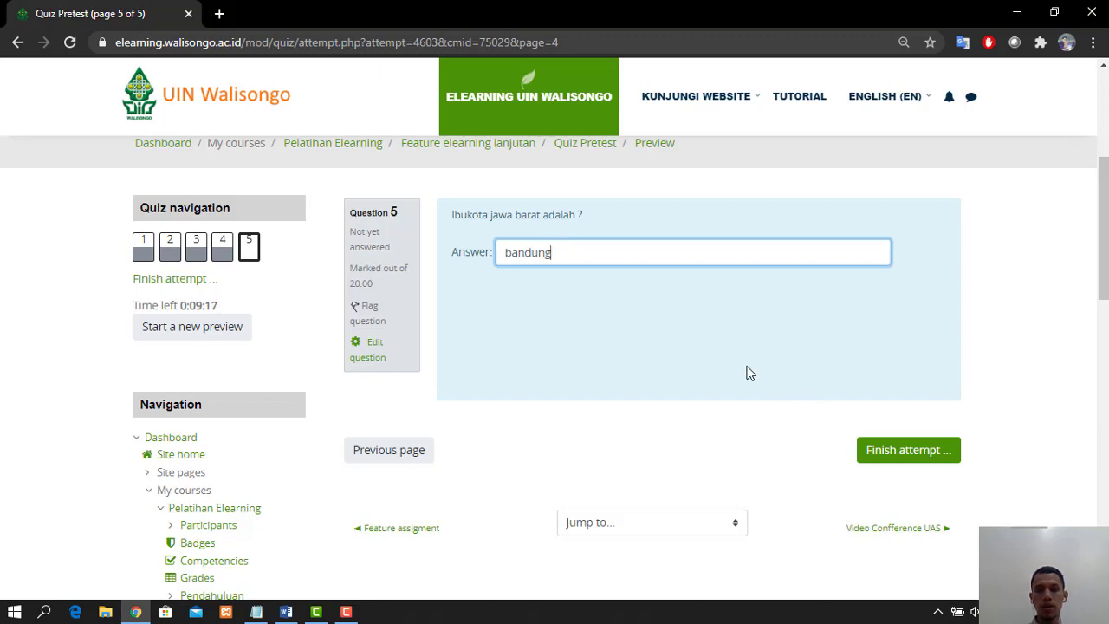
click(621, 364)
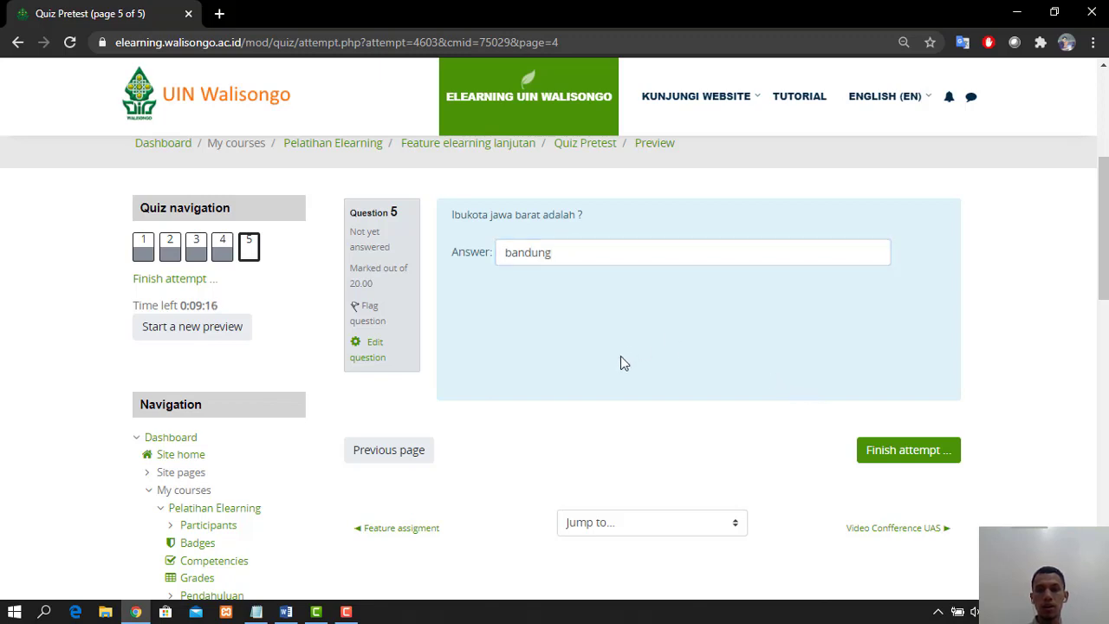
click(889, 459)
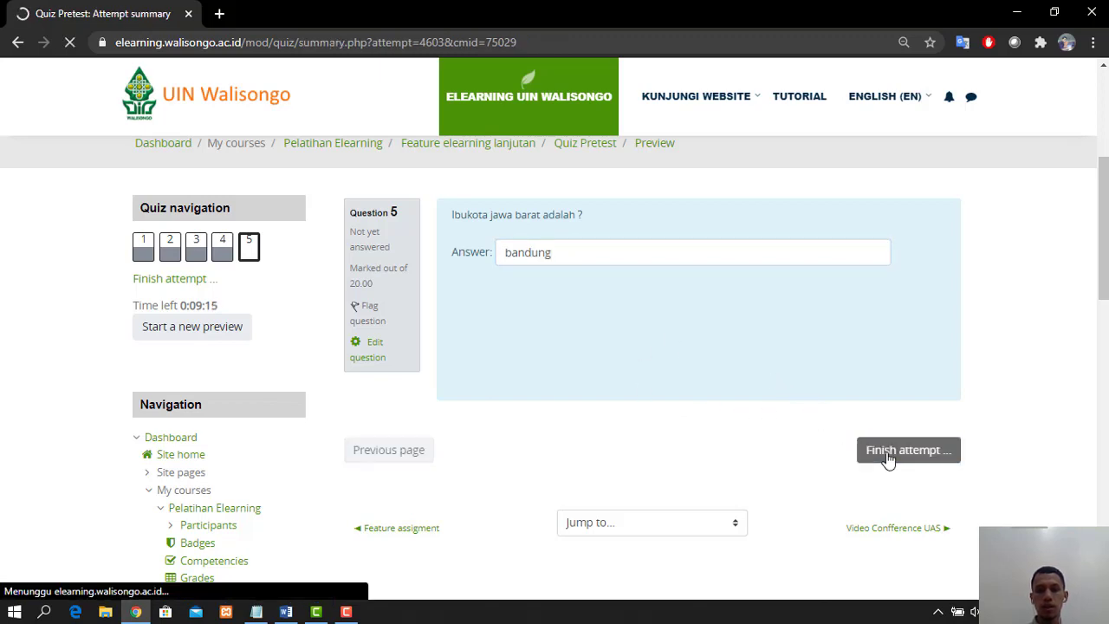
- Check the saved status of all answers in the attempt summary, submit them all and confirm
scroll(759, 399, down, 1)
scroll(759, 399, down, 4)
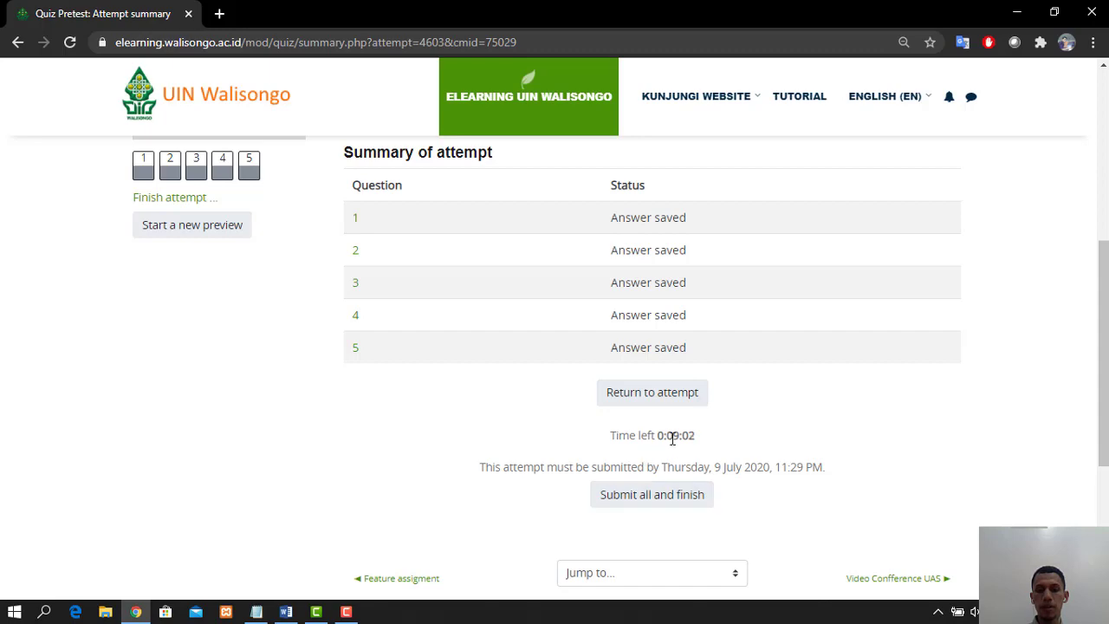
click(665, 499)
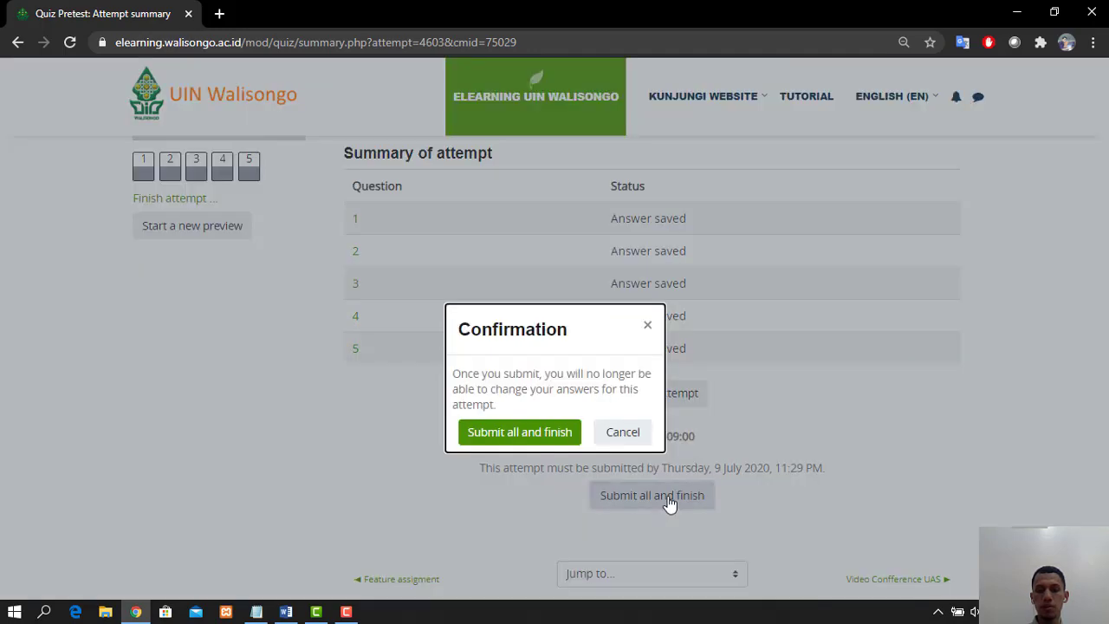
click(539, 431)
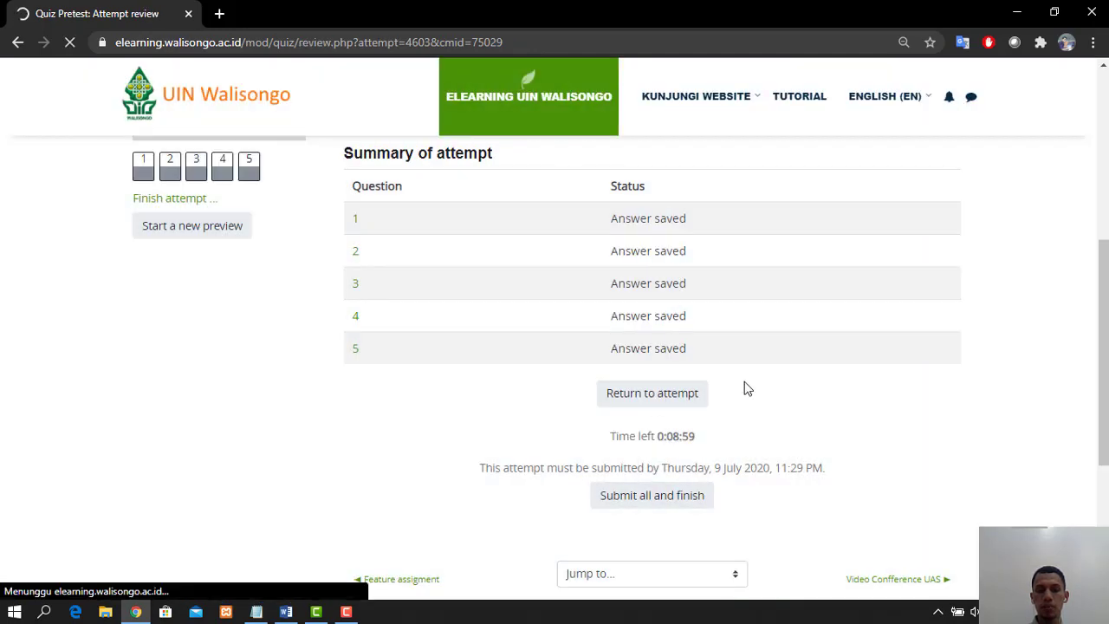
- Review the attempt's grade and the marking and correct answer of each question, and finish the review
scroll(745, 382, down, 4)
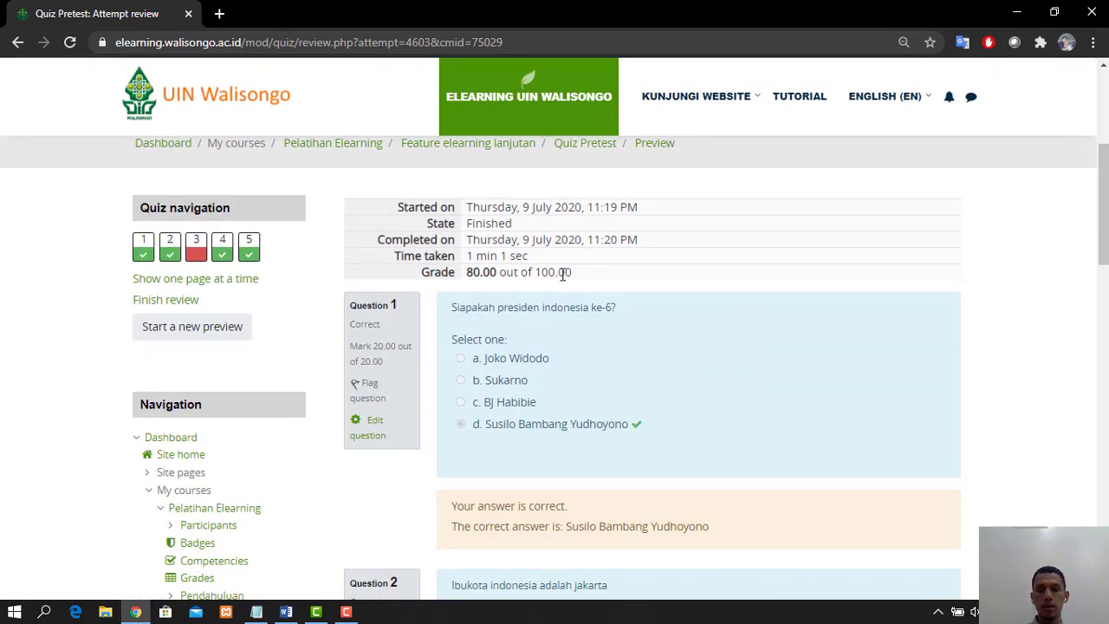
scroll(563, 274, down, 2)
scroll(460, 346, up, 1)
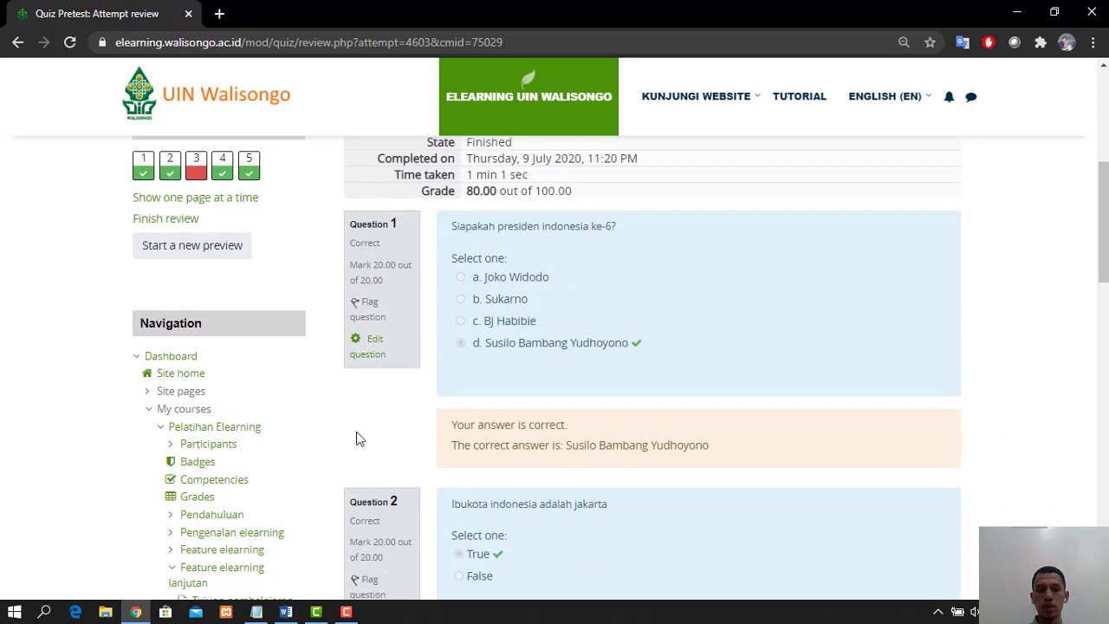
scroll(594, 378, down, 6)
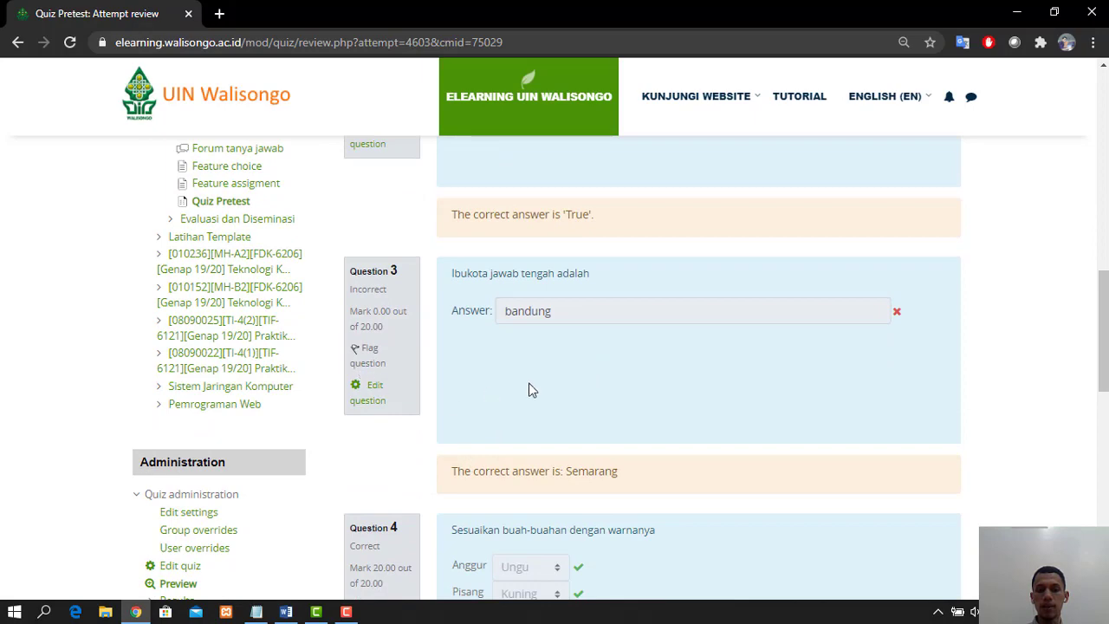
scroll(659, 352, down, 4)
scroll(657, 352, down, 6)
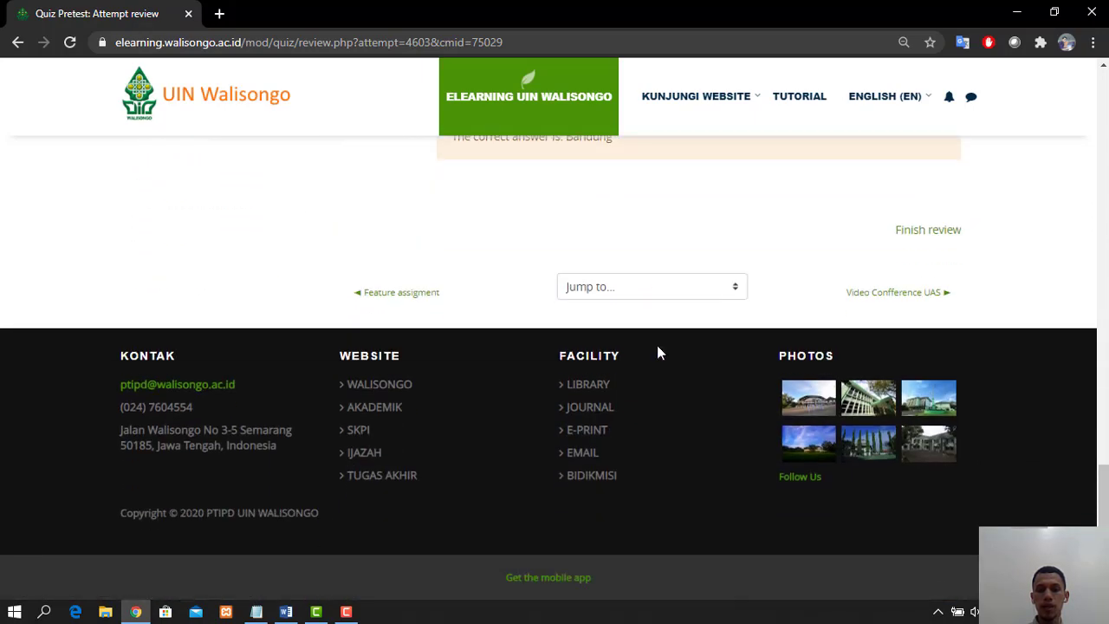
scroll(657, 351, up, 4)
scroll(735, 396, down, 2)
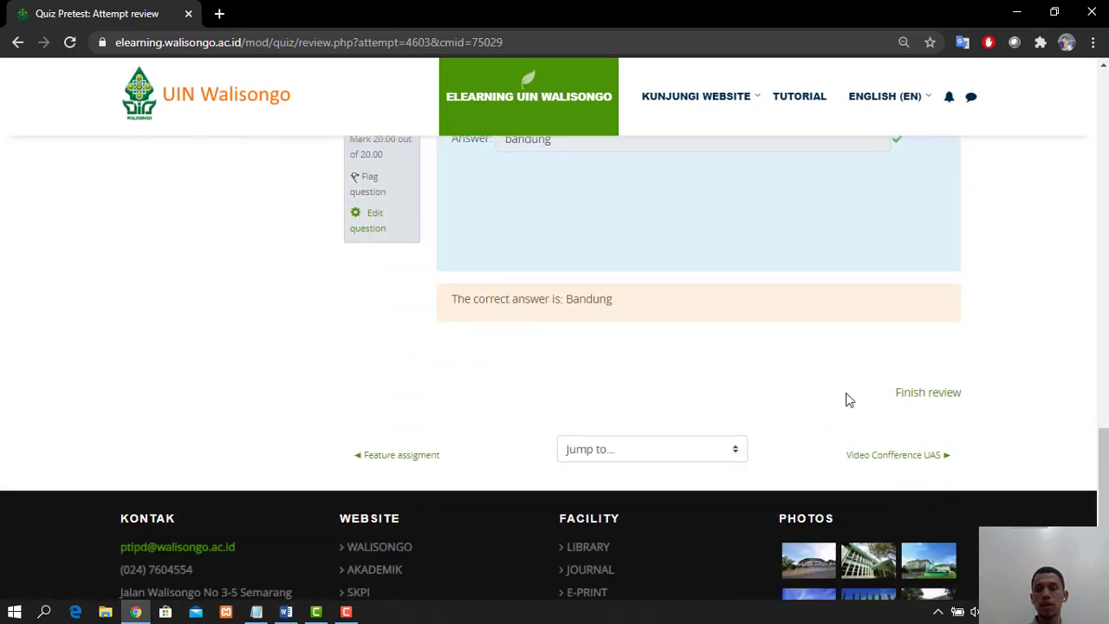
click(925, 395)
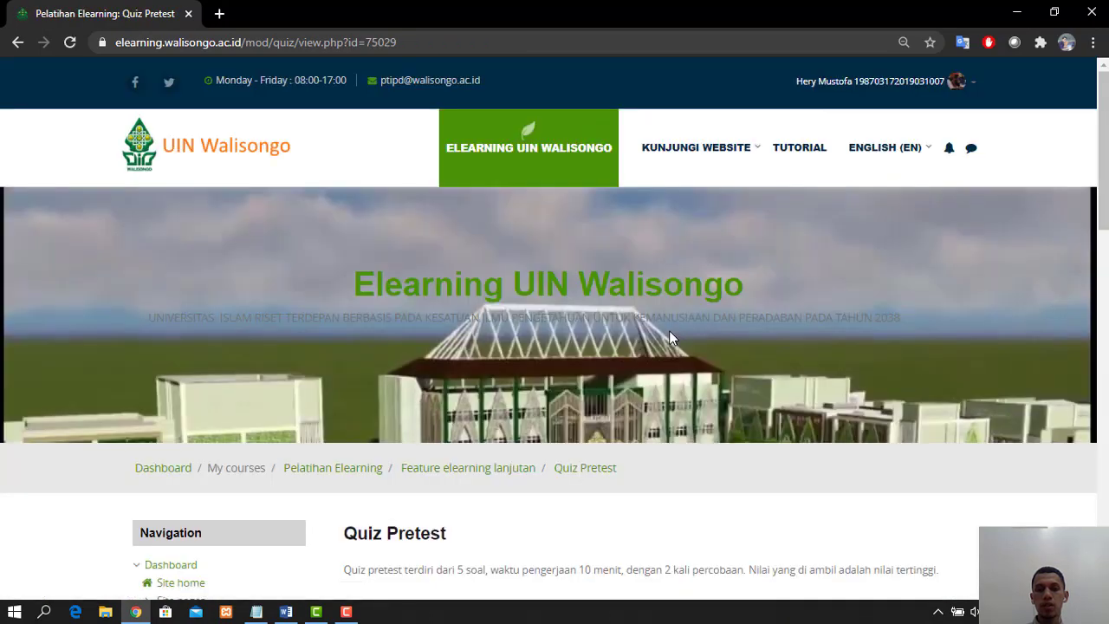
- Examine the Quiz Pretest settings, the summary of previous attempts and the highest grade, reopening the quiz page once
scroll(670, 330, down, 4)
scroll(672, 336, down, 2)
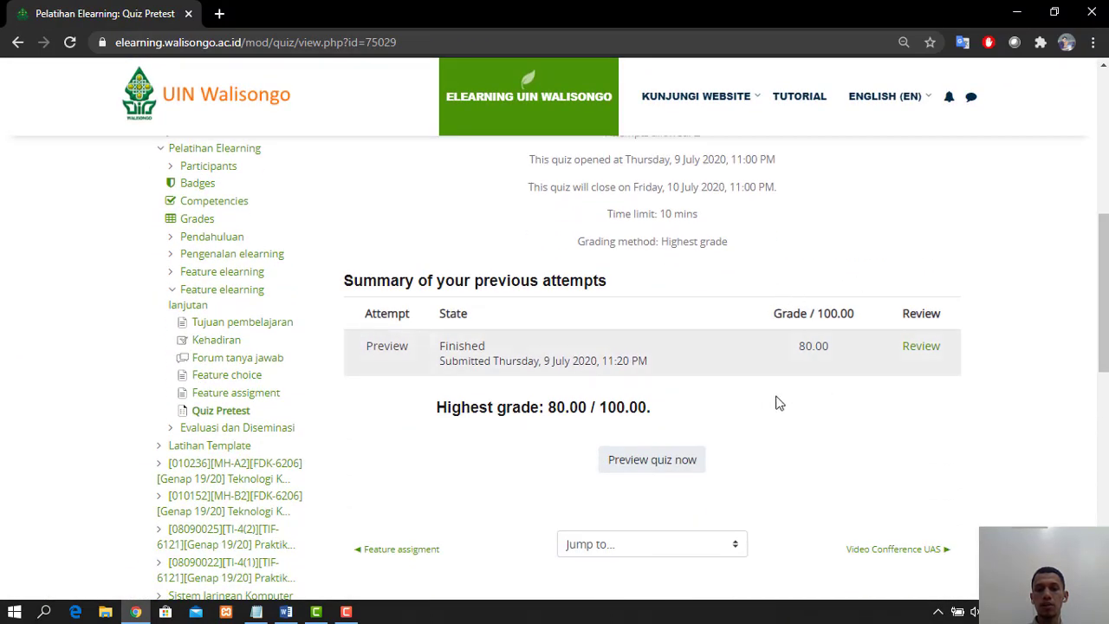
scroll(781, 338, up, 4)
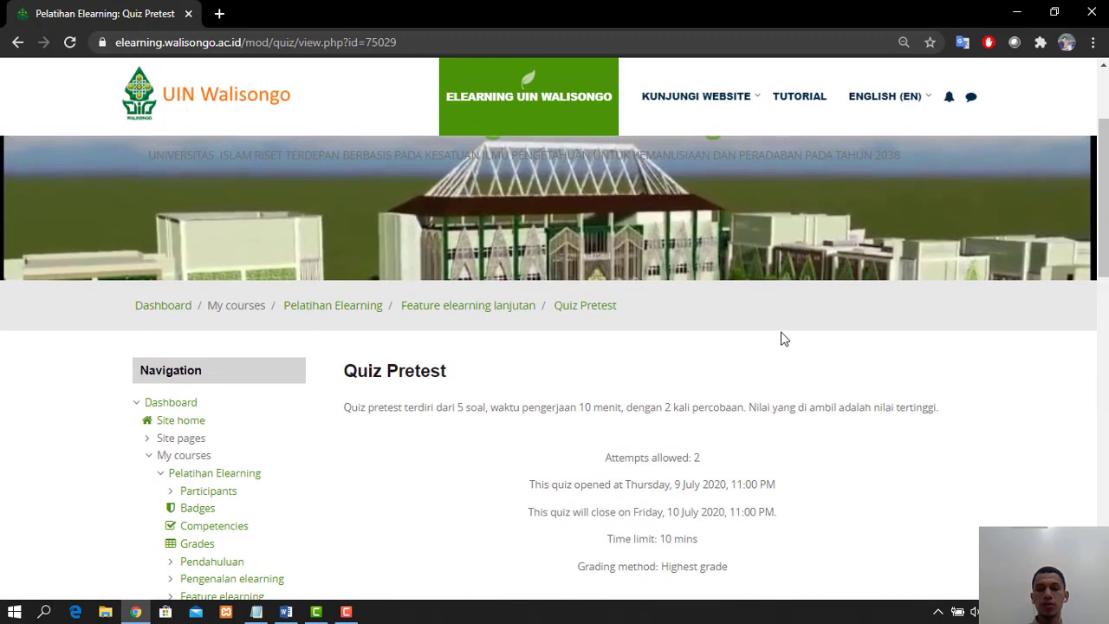
scroll(783, 338, down, 3)
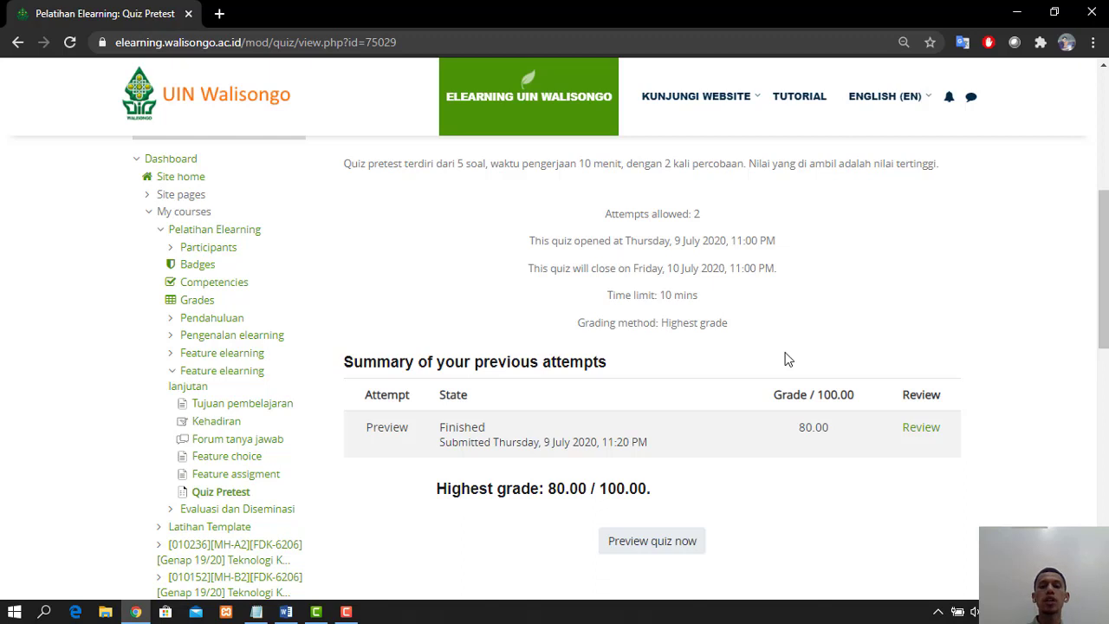
scroll(787, 358, down, 1)
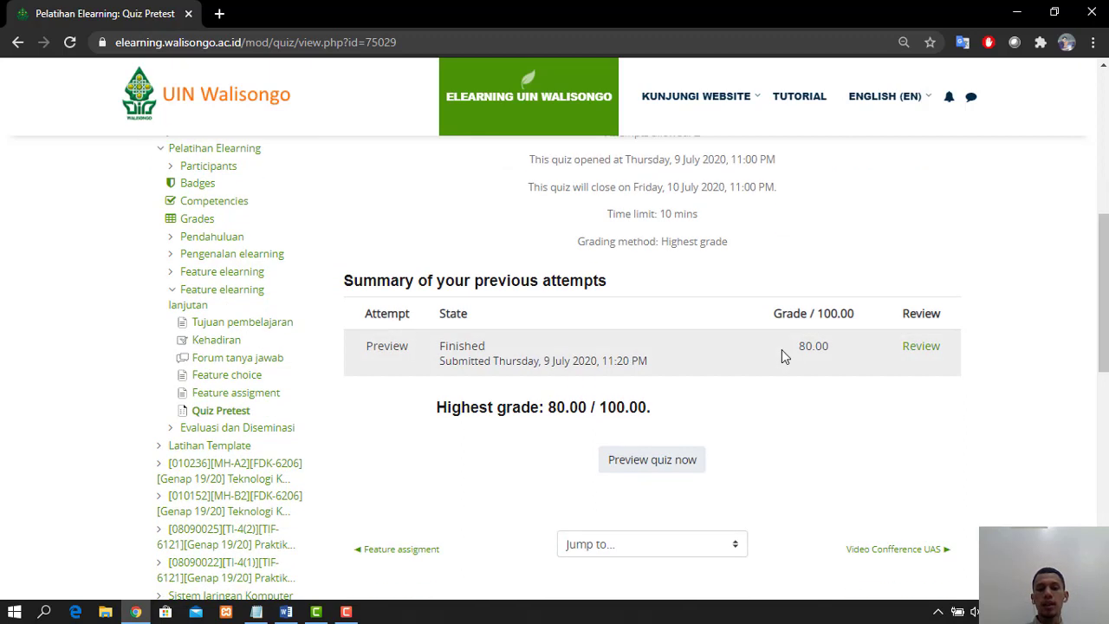
click(220, 412)
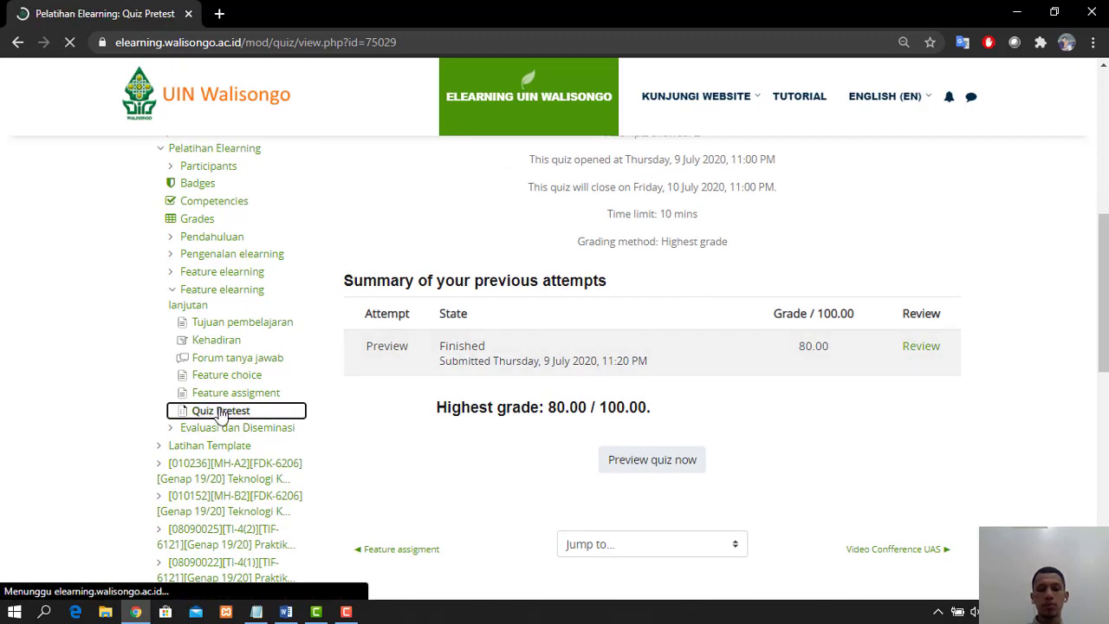
scroll(751, 290, down, 4)
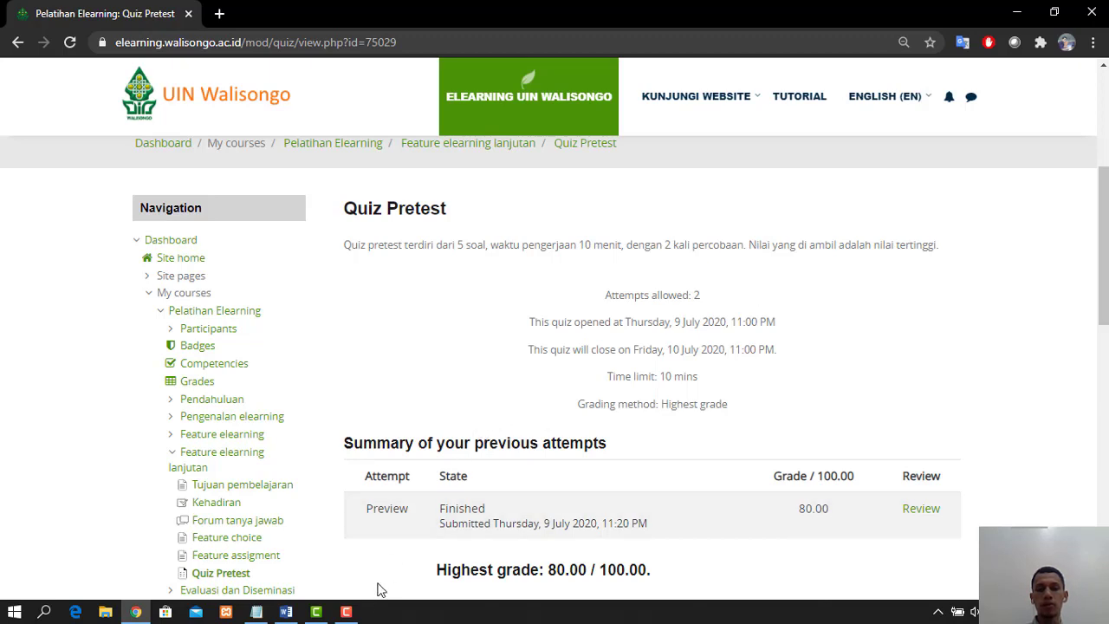
click(351, 613)
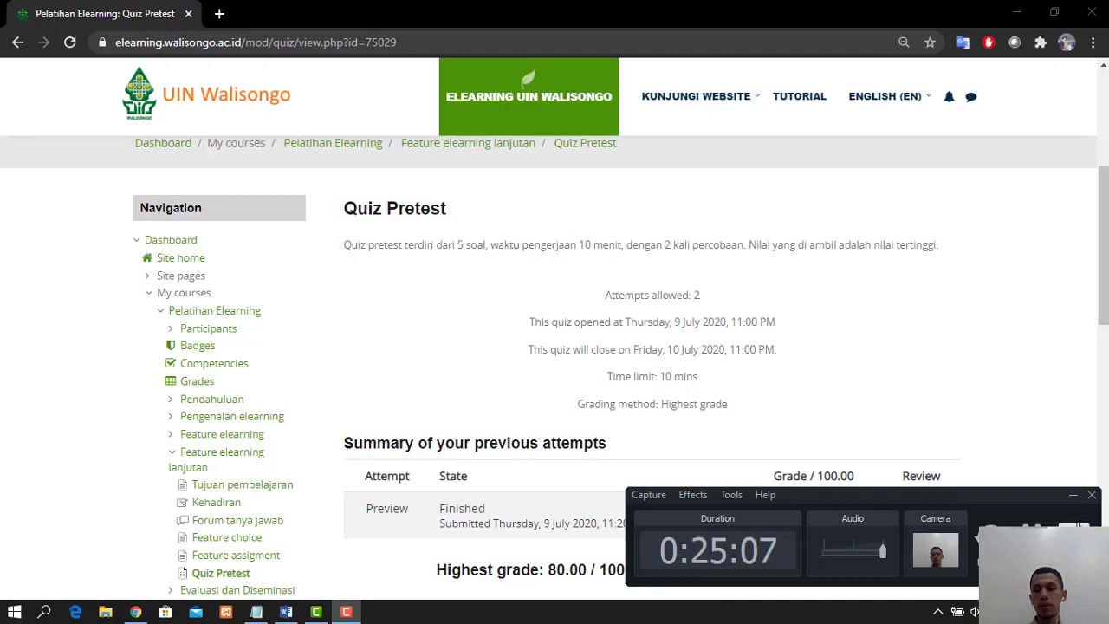